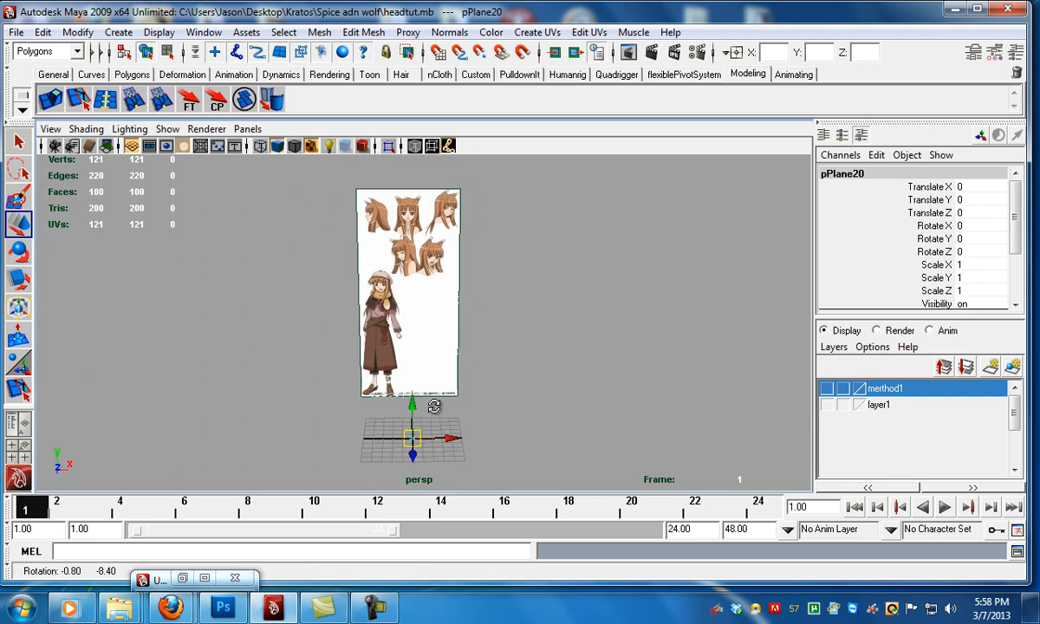
- In the front view, raise the plane onto the face in the reference image, to about 13.48 in Translate Y
key("space")
key("space")
scroll(468, 321, "down", 9)
middle_click_drag(414, 354, 428, 315, "alt")
scroll(381, 345, "down", 1)
scroll(403, 411, "down", 2)
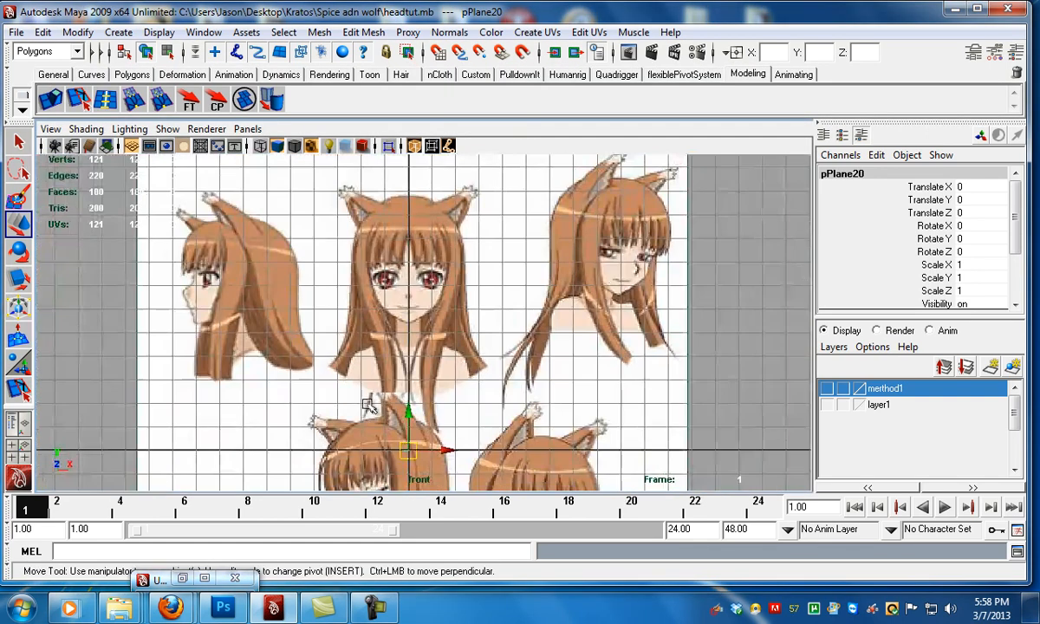
left_click_drag(402, 409, 426, 253)
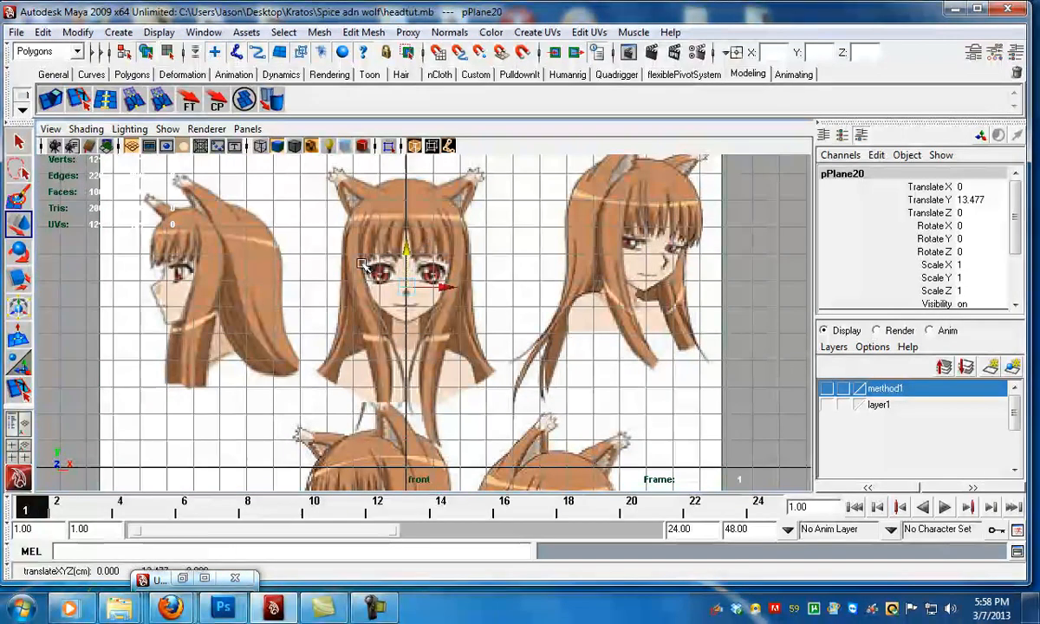
- Scale the plane uniformly to about 4.8
right_click_drag(455, 382, 580, 411, "alt")
middle_click_drag(402, 322, 400, 395, "alt")
key("e")
right_click_drag(430, 355, 407, 343, "alt")
middle_click_drag(405, 341, 423, 368, "alt")
key("r")
left_click_drag(408, 360, 473, 353)
- Set the plane's Subdivisions Width and Subdivisions Height to 2
scroll(971, 286, "down", 6)
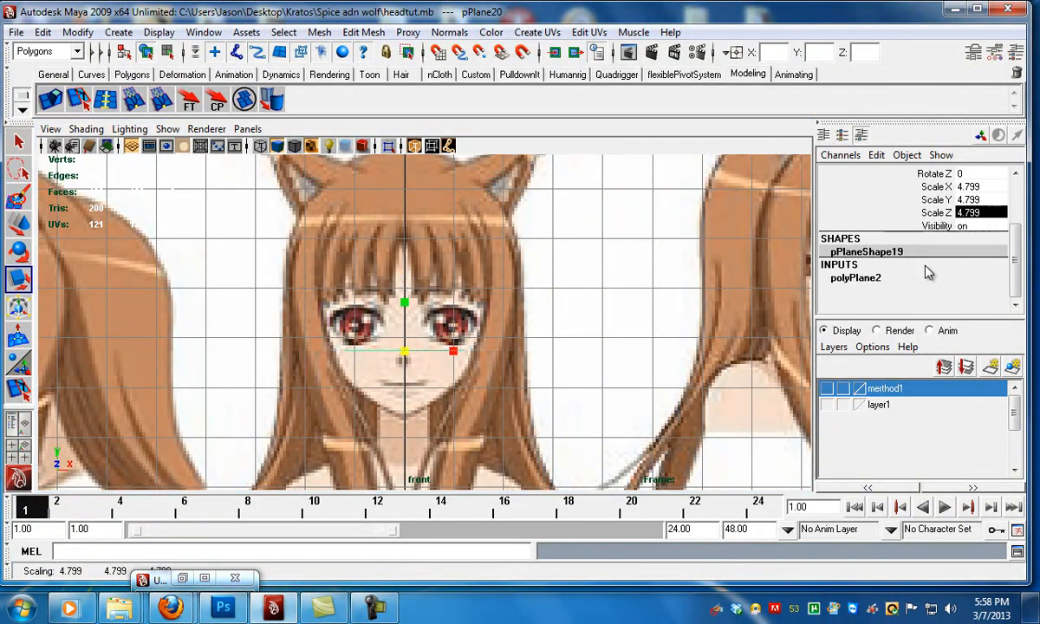
scroll(959, 260, "up", 1)
mouse_move(957, 263)
left_mouse_down()
mouse_move(945, 242)
mouse_move(942, 256)
left_mouse_up()
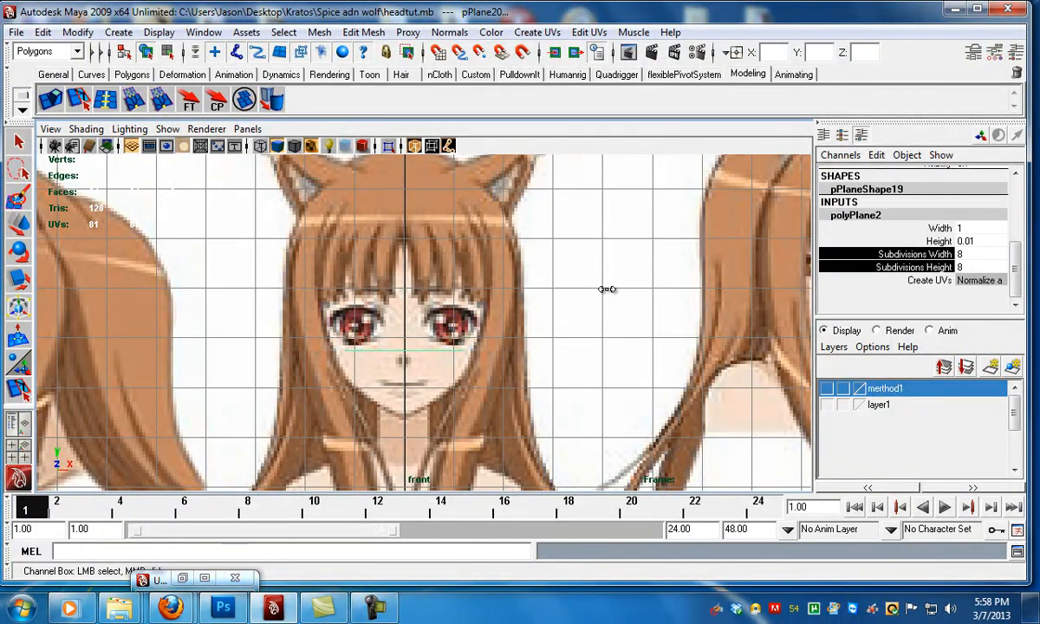
key("ctrl+z")
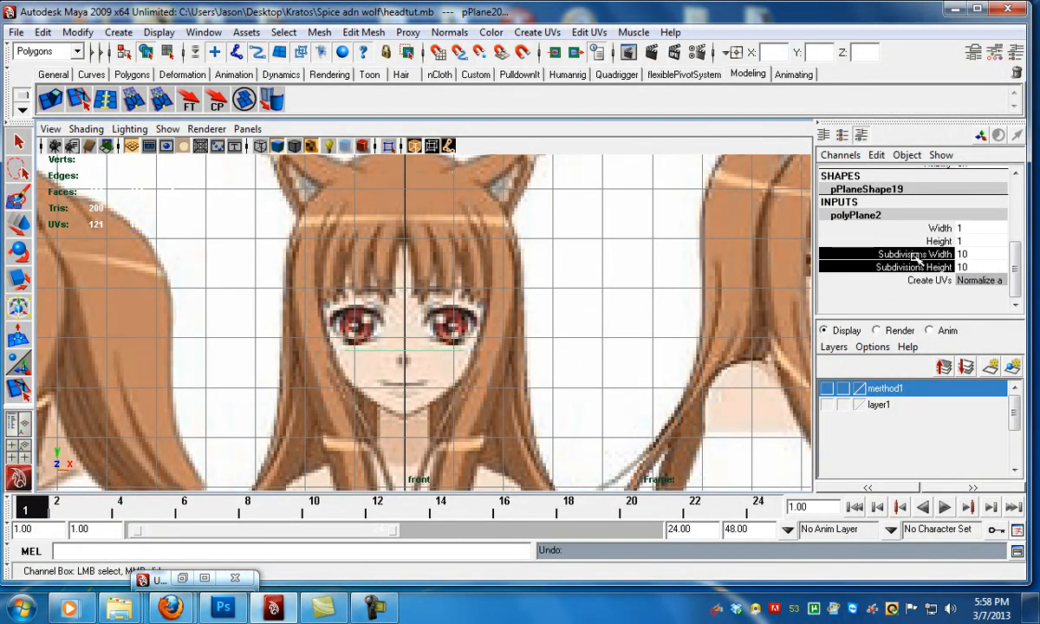
middle_click_drag(745, 291, 714, 295)
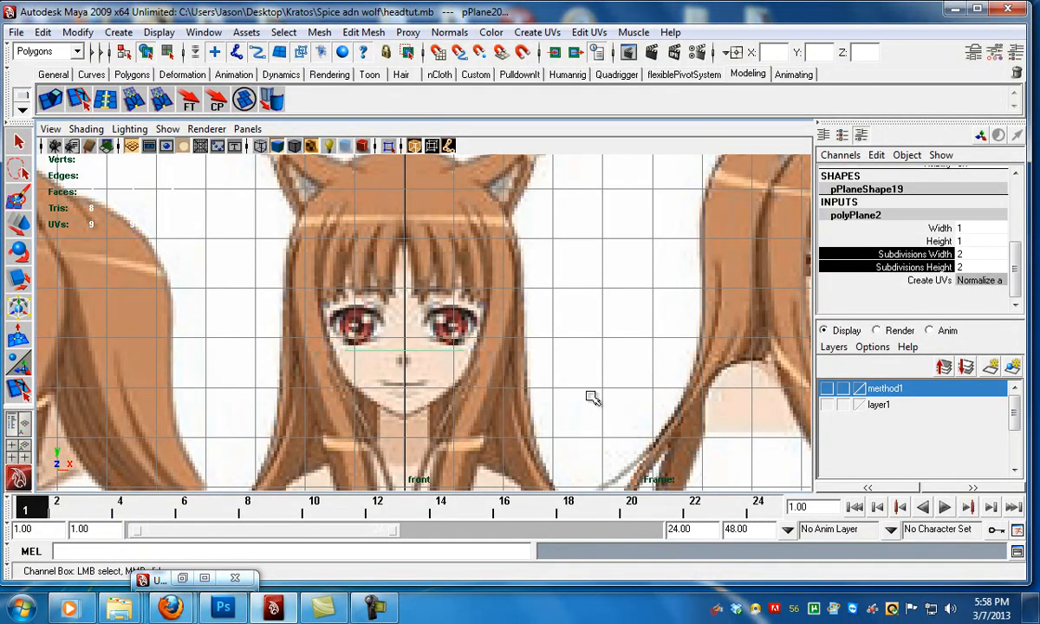
- Set the plane's Rotate X to 90 so it faces the front view
key("e")
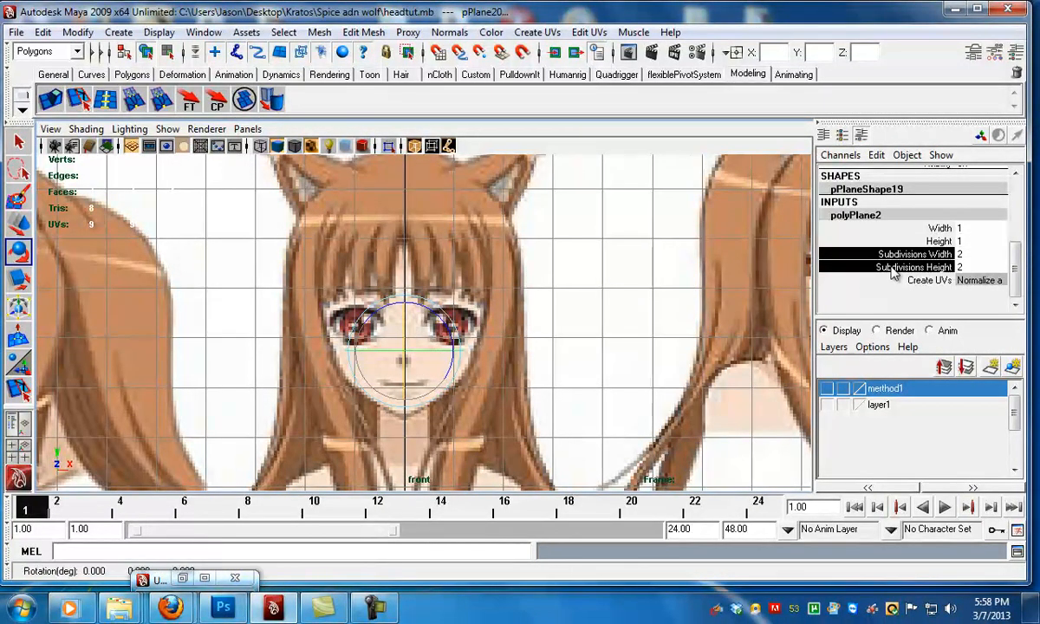
scroll(897, 273, "up", 3)
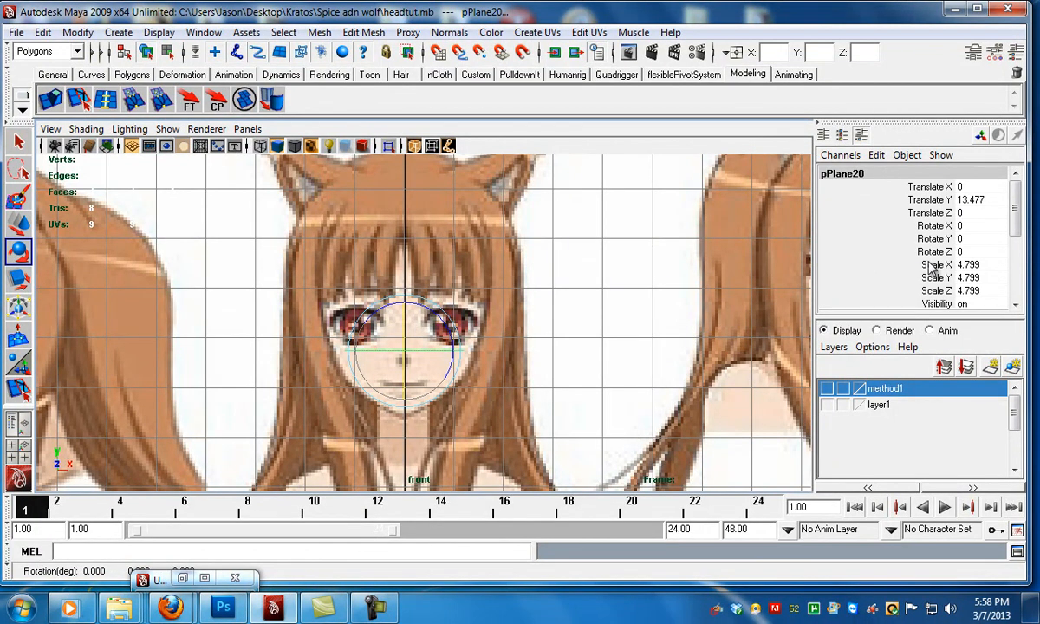
scroll(932, 264, "down", 5)
scroll(944, 252, "up", 5)
left_click(968, 226)
type("90")
key("Return")
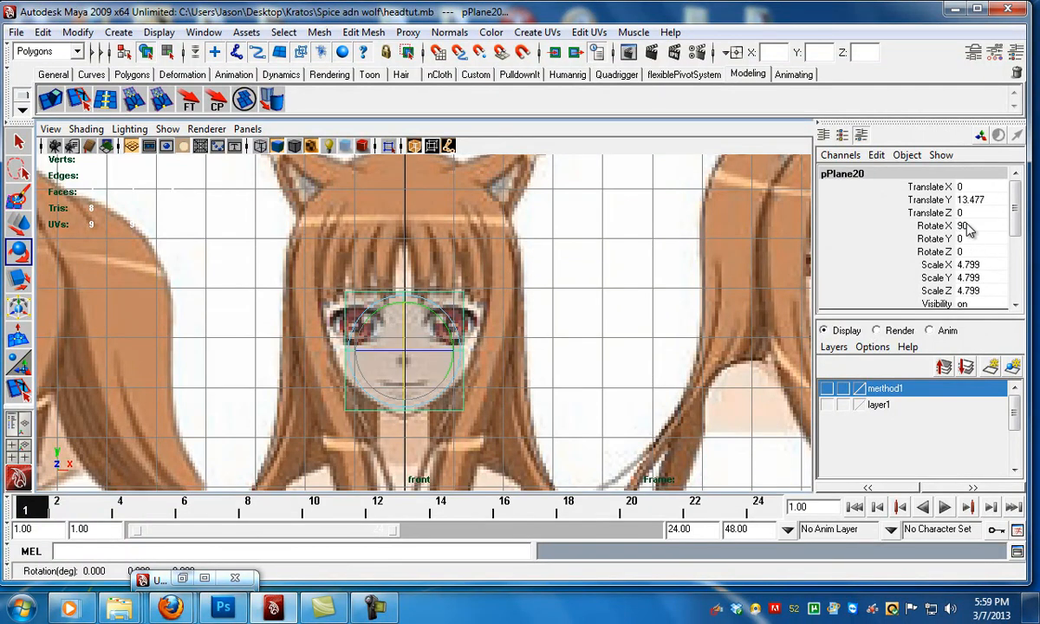
- Raise the plane slightly over the reference face, to about 13.84 in Translate Y
key("w")
left_click_drag(409, 319, 406, 301)
scroll(945, 247, "down", 4)
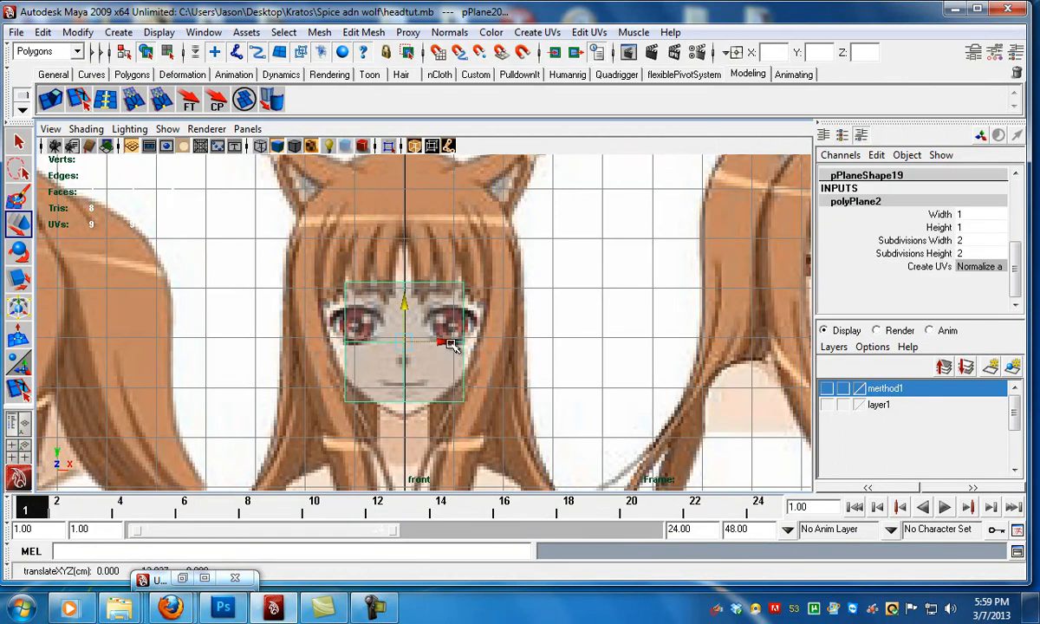
key("r")
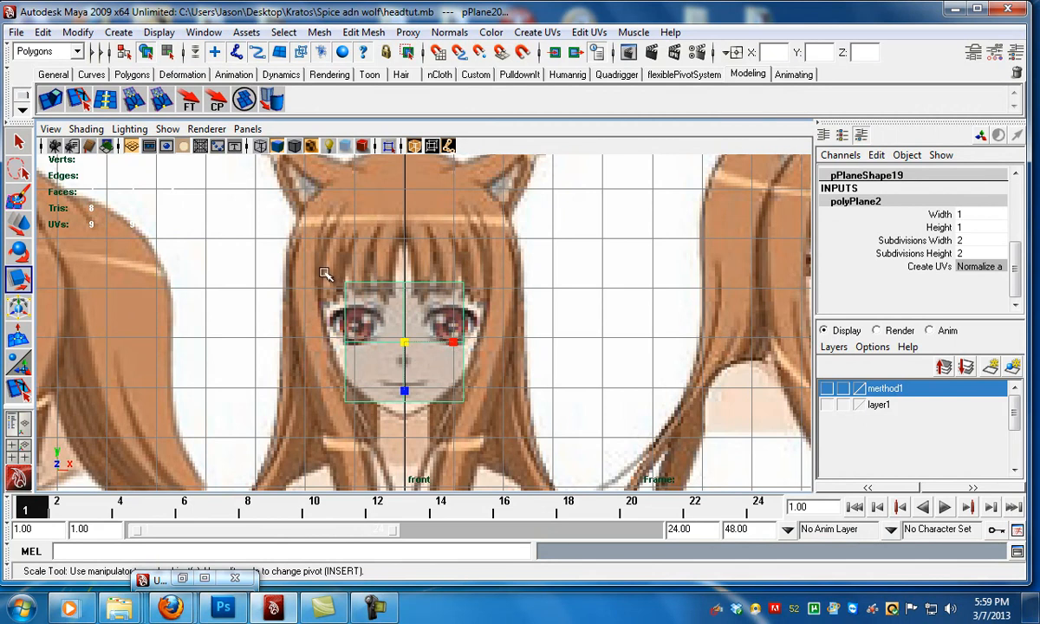
- Delete the faces on the plane's left half and return to object selection
key("F11")
left_click_drag(265, 236, 390, 429)
key("Delete")
key("F8")
- Mirror the remaining half with Duplicate Special as an instance, using a scale of -1 in X
left_click(43, 32)
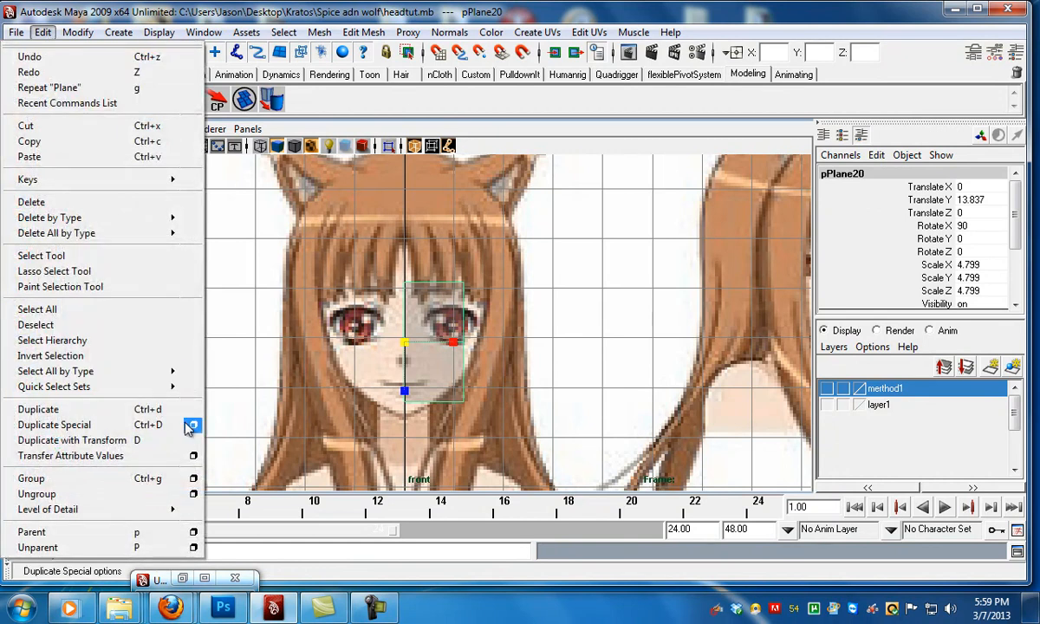
left_click(192, 426)
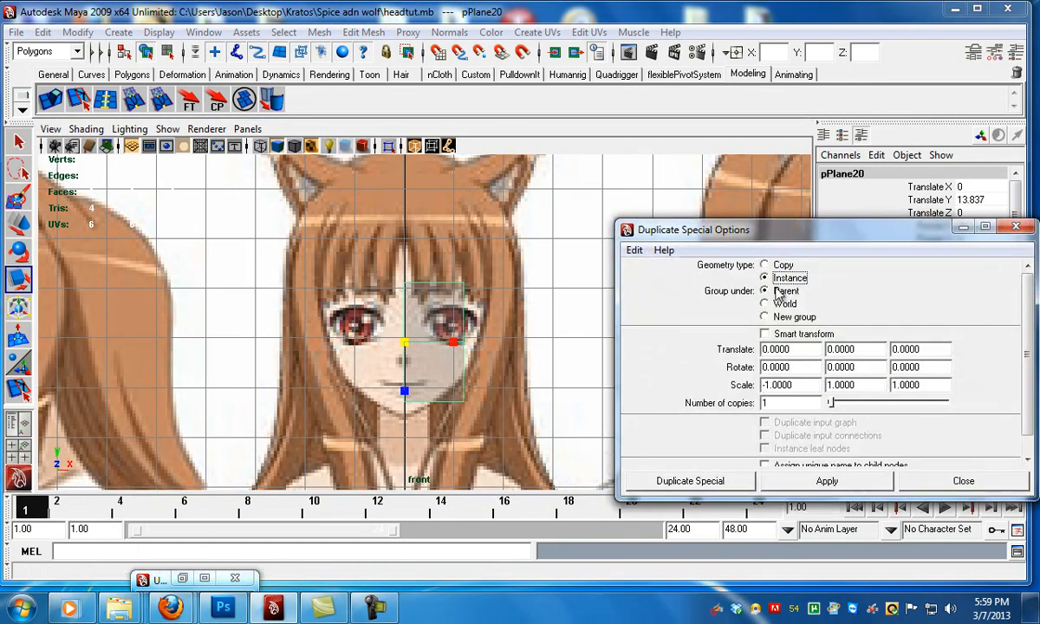
left_click(404, 338)
left_click(839, 484)
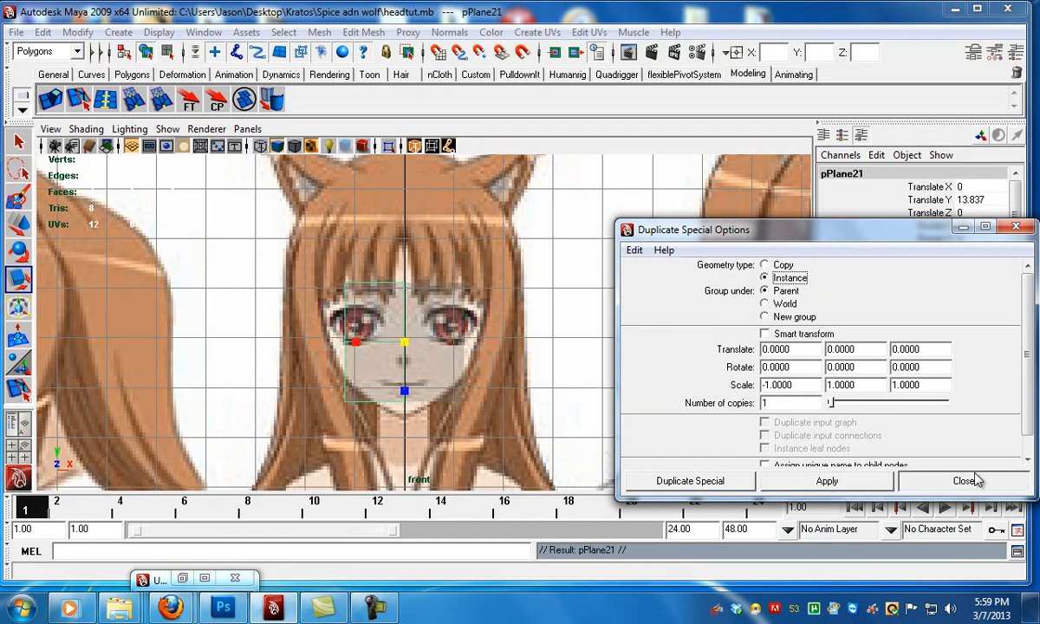
left_click(964, 481)
- Move the outer vertices of the original half in the front view to fit the jaw, cheek and forehead outline
scroll(419, 323, "up", 1)
right_click_drag(447, 351, 391, 350)
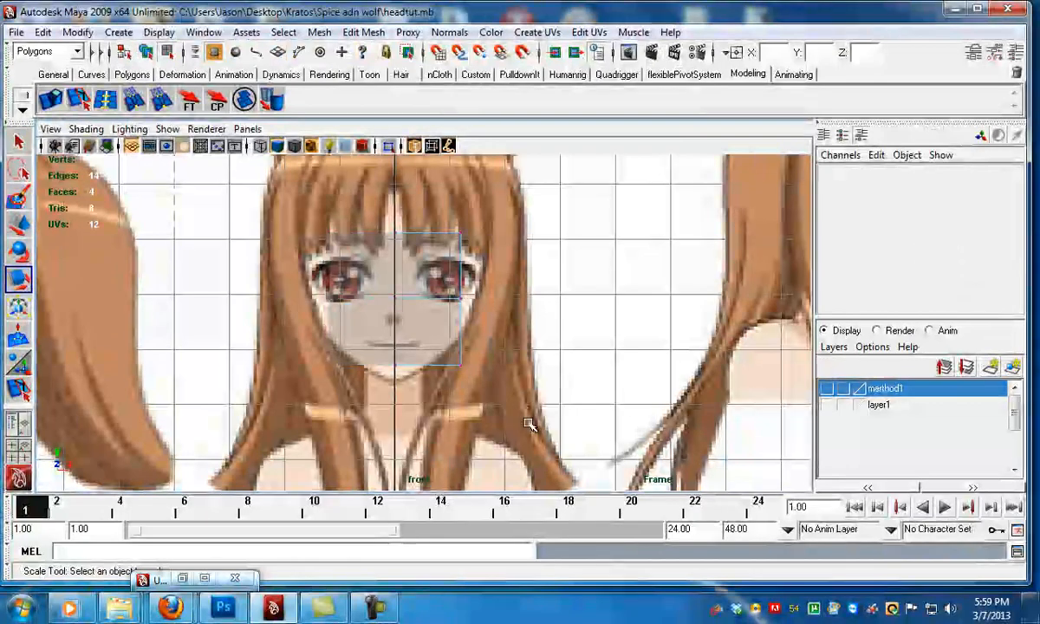
left_click(463, 362)
key("w")
left_click_drag(489, 364, 465, 364)
right_click_drag(413, 349, 489, 365, "alt")
left_click_drag(458, 291, 519, 299)
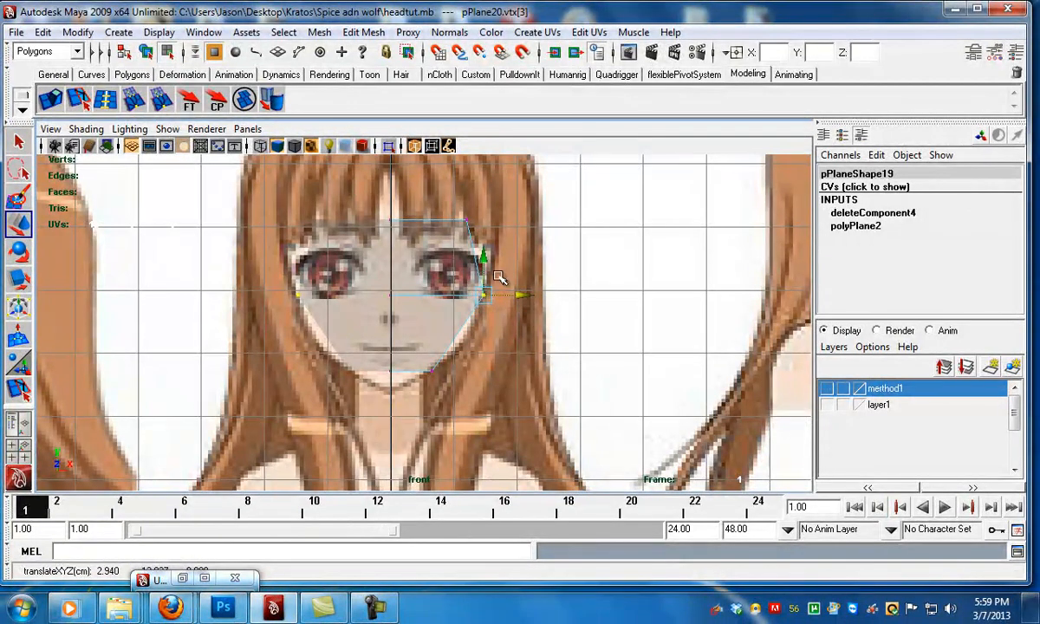
left_click_drag(462, 208, 539, 227)
right_click_drag(373, 296, 476, 309, "alt")
left_click(491, 300)
left_click_drag(494, 279, 529, 310)
- Insert a vertical edge loop between the face's centre line and outer edge, near the inner corner of the eye
left_click(84, 97)
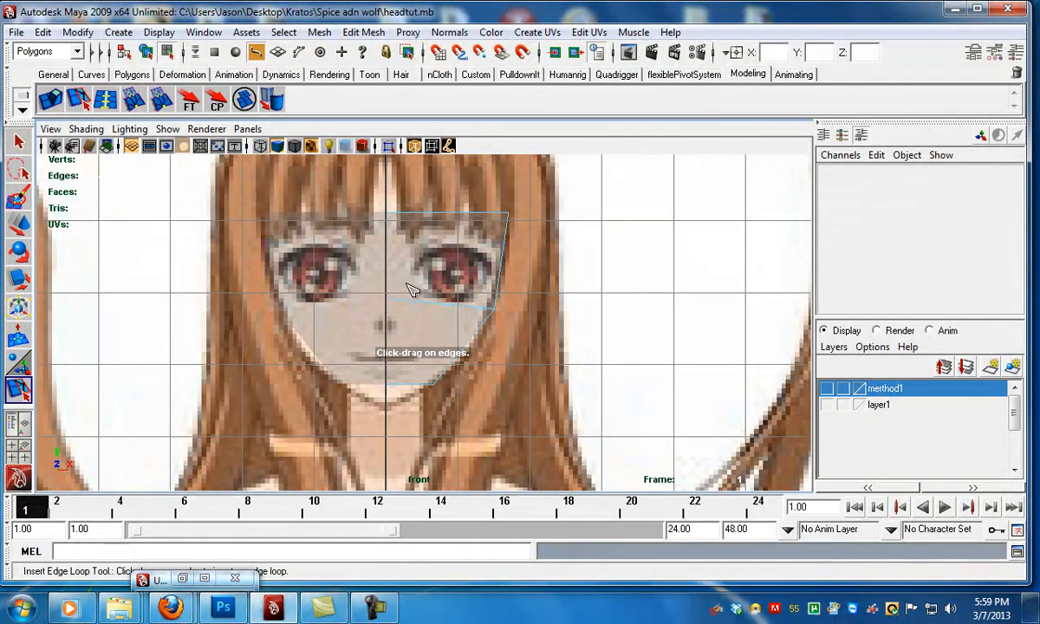
left_click_drag(417, 307, 424, 307)
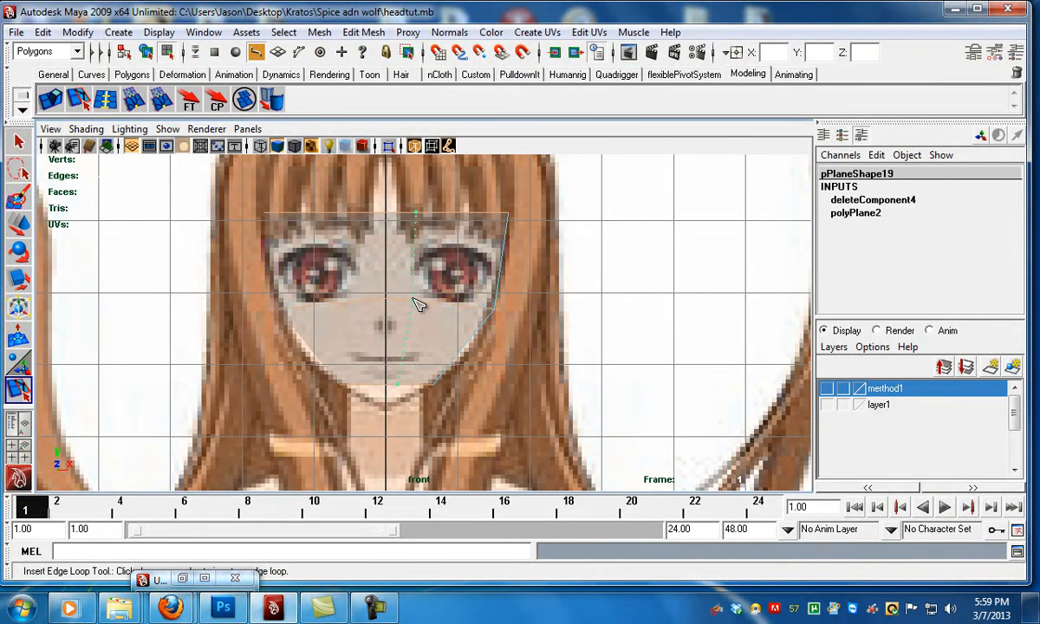
left_click_drag(424, 305, 419, 305)
key("w")
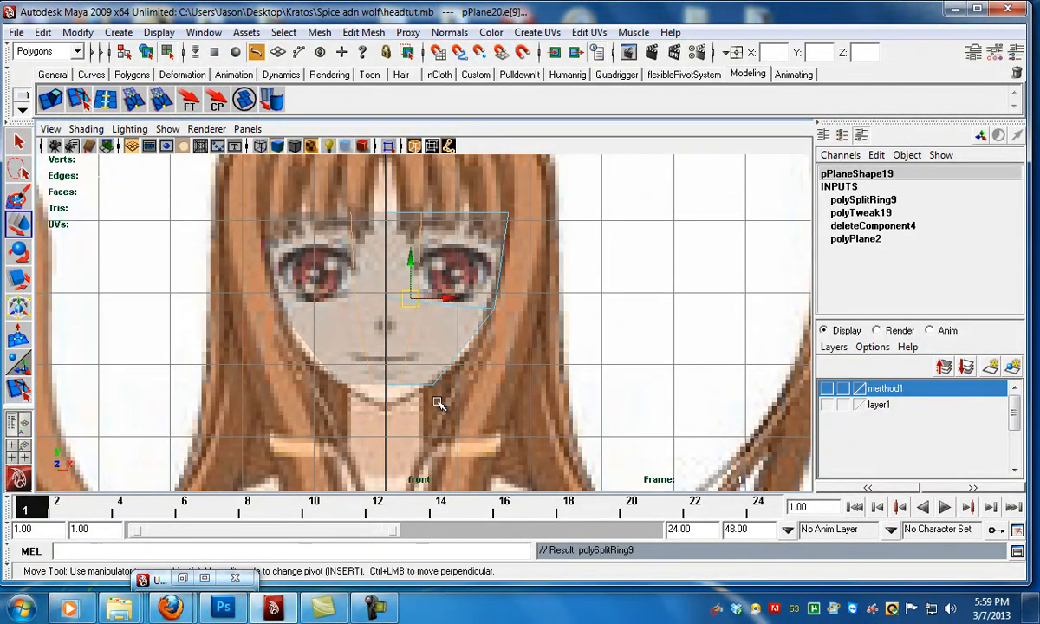
- Move the new loop's vertices outward along the chin and forehead edges in the front view
key("F9")
left_click(400, 384)
left_click_drag(431, 385, 439, 379)
left_click(425, 210)
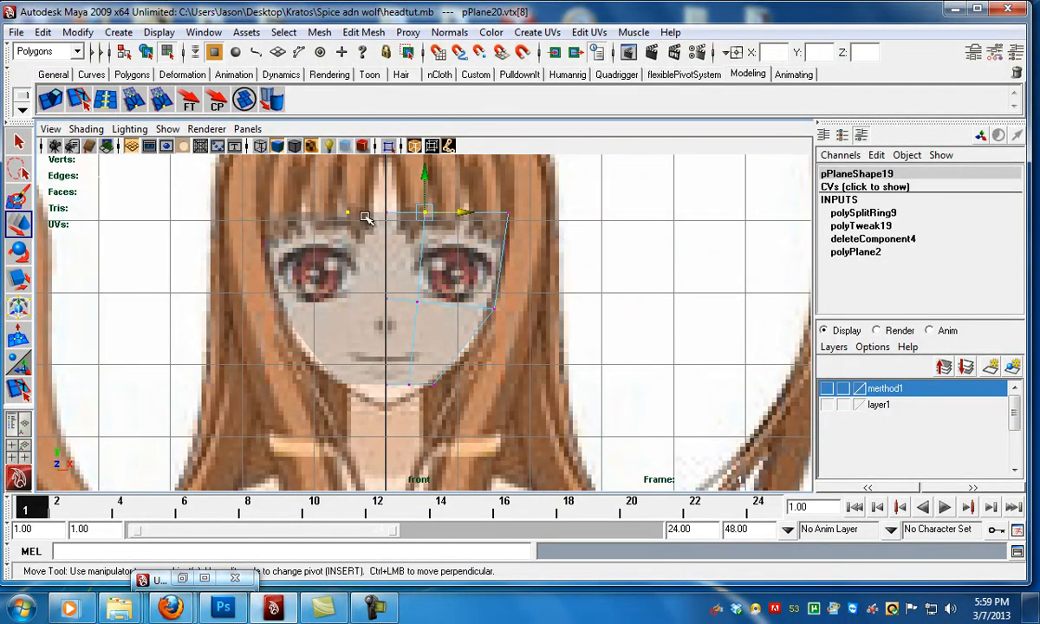
- Bring the mesh's centre column of vertices forward in the side view to match the face profile
left_click_drag(383, 252, 414, 481)
left_click(392, 196)
left_click_drag(400, 193, 379, 414)
key("space")
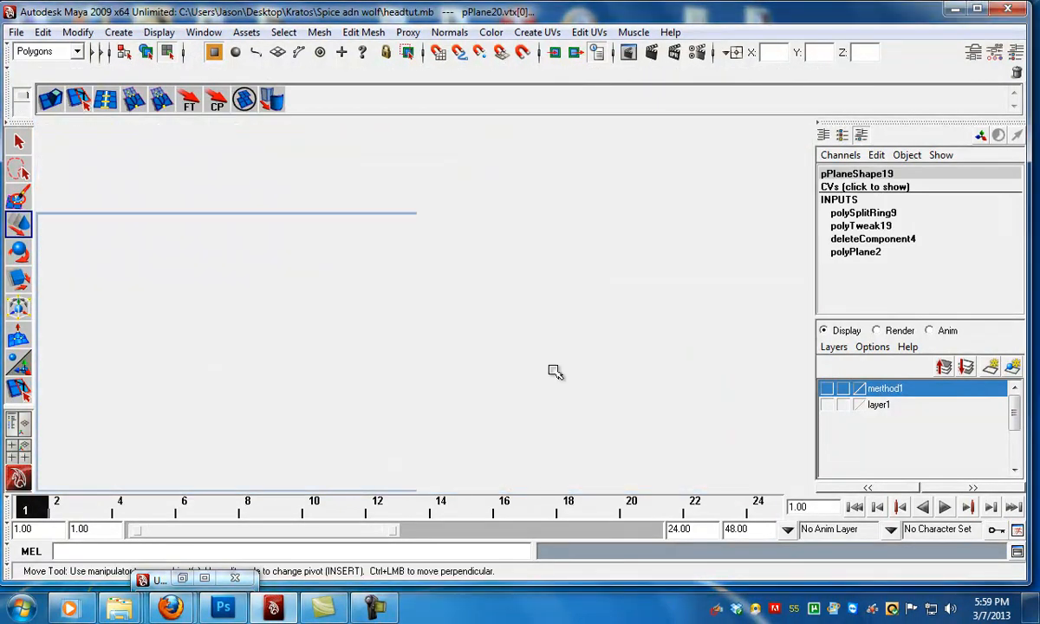
left_click_drag(593, 383, 546, 379)
scroll(546, 380, "up", 3)
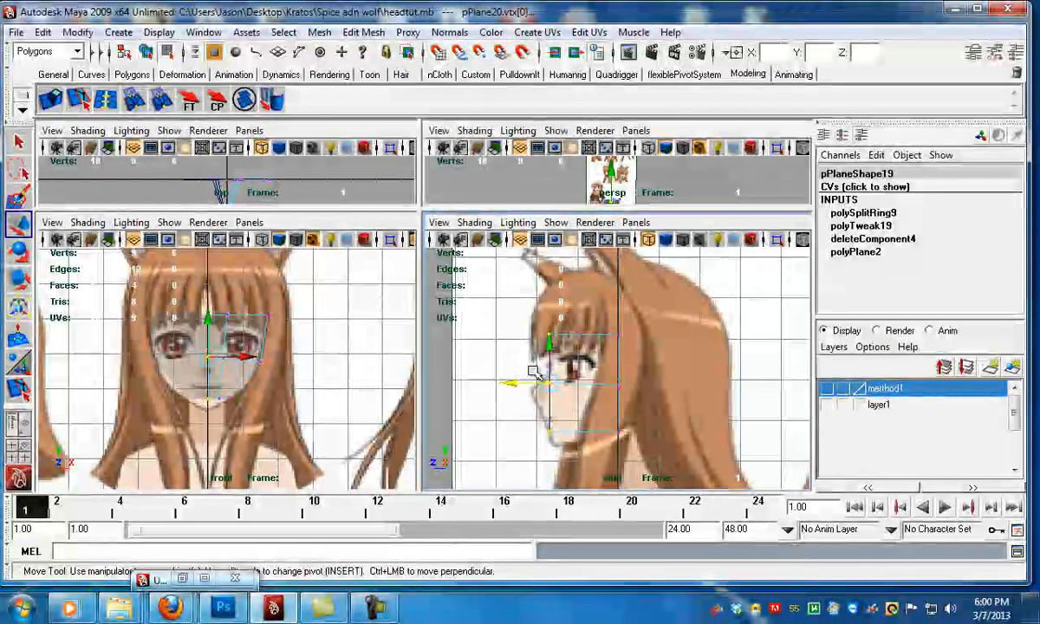
left_click_drag(543, 418, 562, 444)
left_click_drag(551, 432, 544, 381)
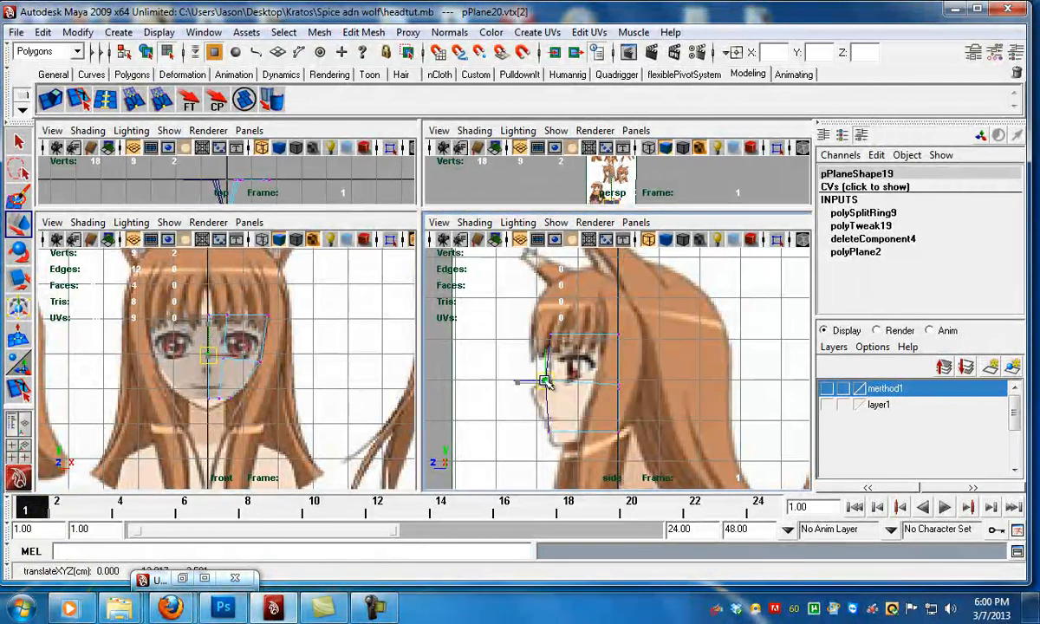
- Bring the second column of vertices forward in the side view, placing it slightly behind the centre profile
left_click_drag(216, 295, 221, 312)
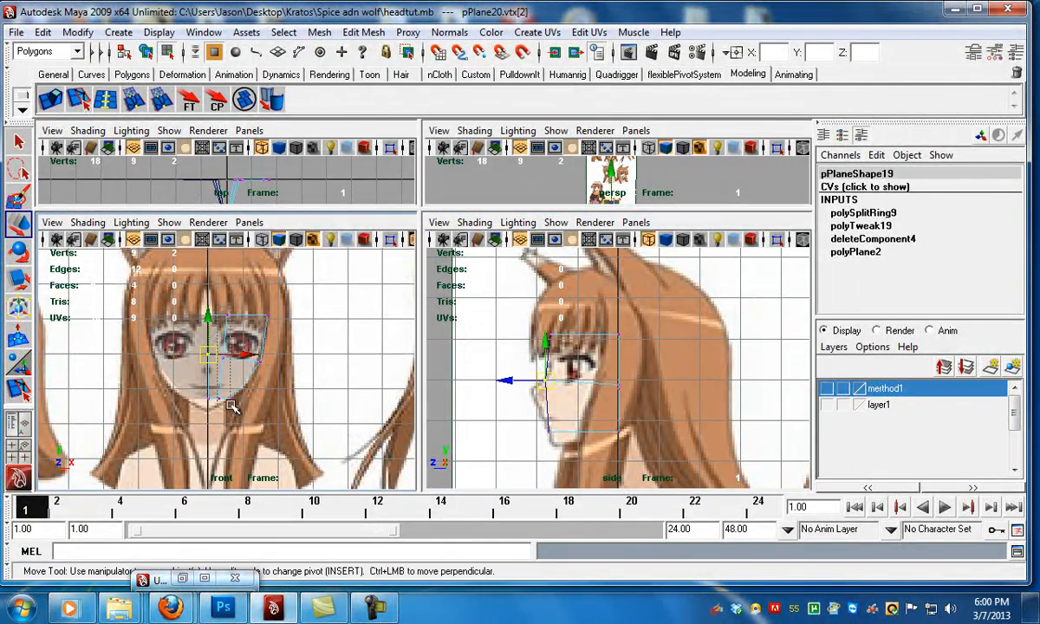
left_click_drag(231, 407, 231, 408)
left_click_drag(581, 383, 527, 383)
left_click(544, 384)
left_click(559, 430)
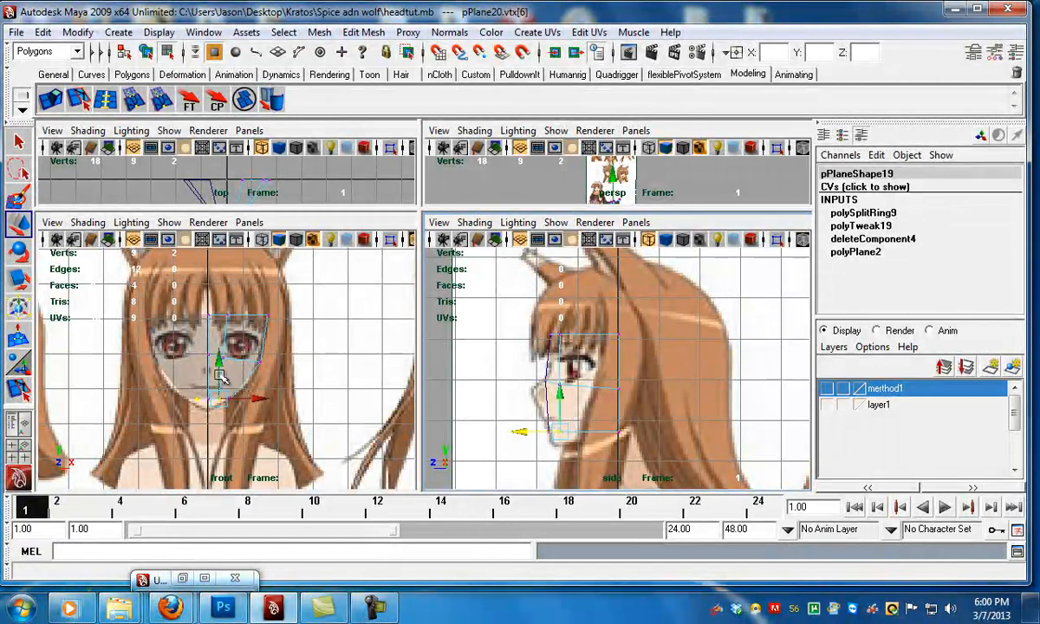
- Bring the outer column of vertices forward in the side view and adjust its jaw vertex
left_click(242, 311)
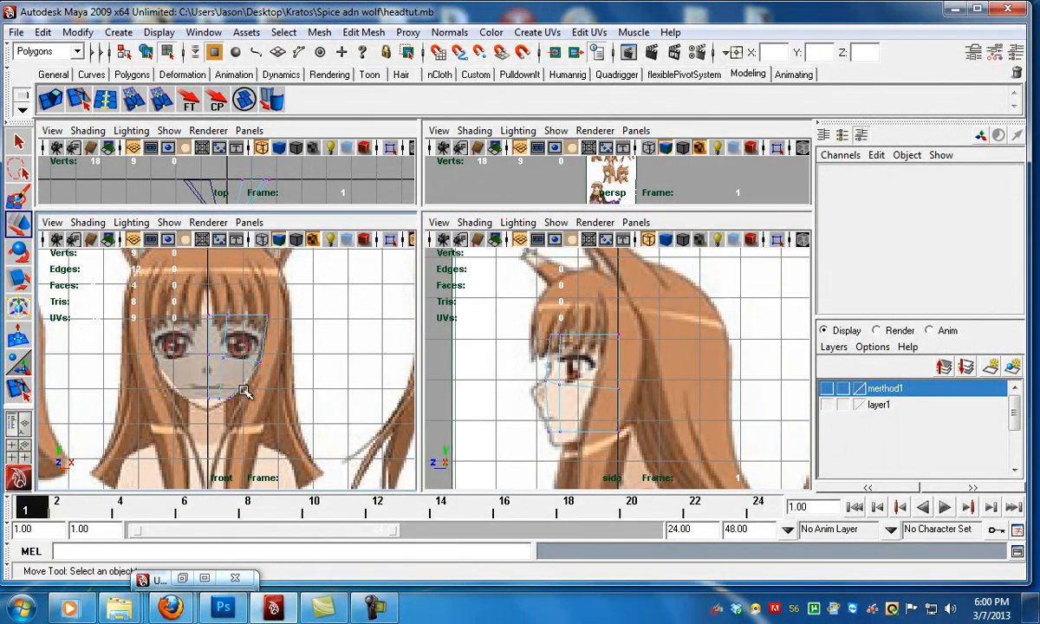
left_click_drag(249, 301, 259, 422)
left_click_drag(595, 384, 539, 388)
left_click_drag(579, 424, 554, 439)
left_click_drag(531, 431, 525, 432)
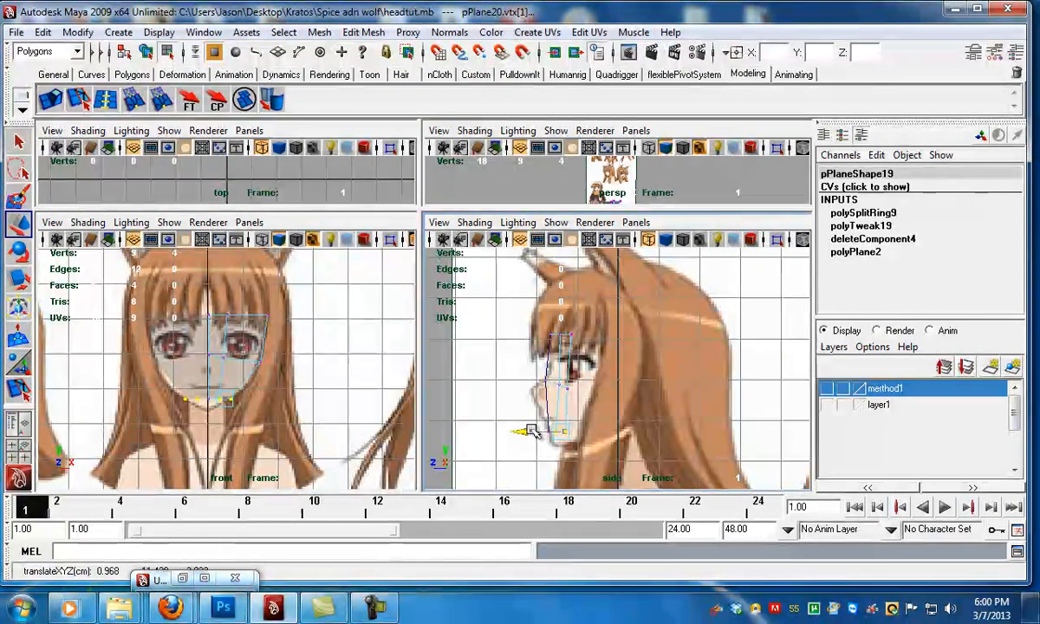
- Insert a horizontal edge loop across the lower face, just below the eyes
left_click(104, 96)
left_click_drag(223, 379, 227, 375)
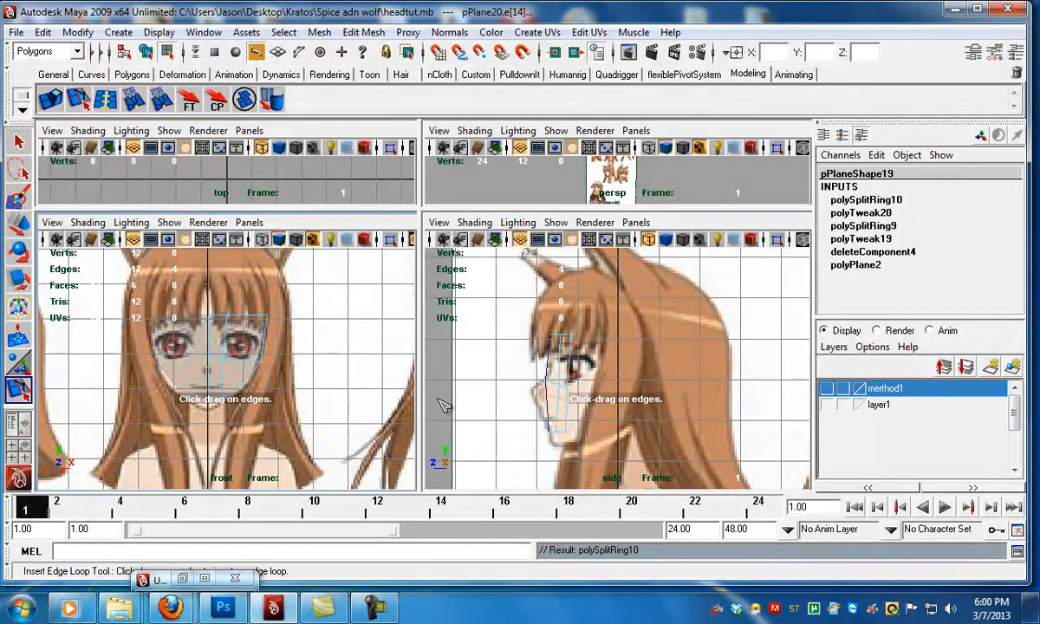
key("q")
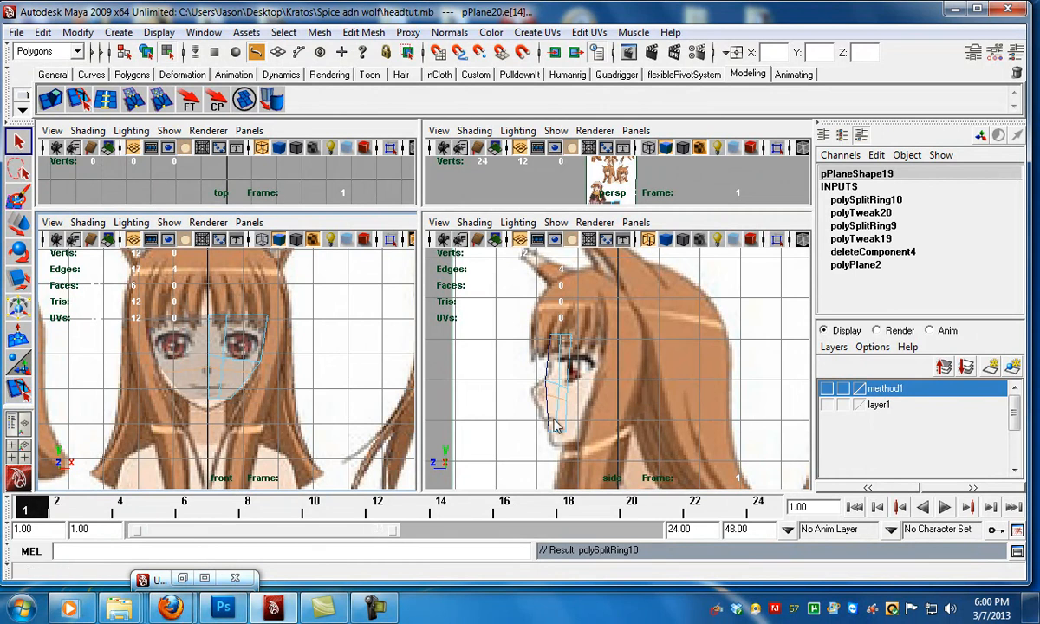
- Pull the new loop's centre vertex out to the nose tip and bring the vertex beside it forward
key("F9")
left_click(532, 394)
key("w")
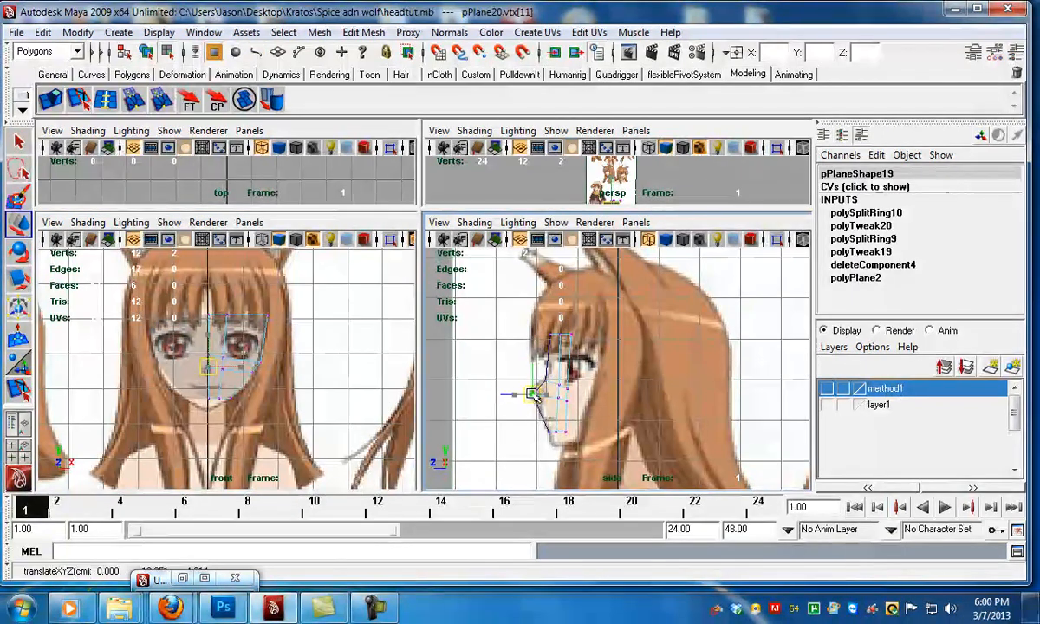
scroll(499, 414, "up", 3)
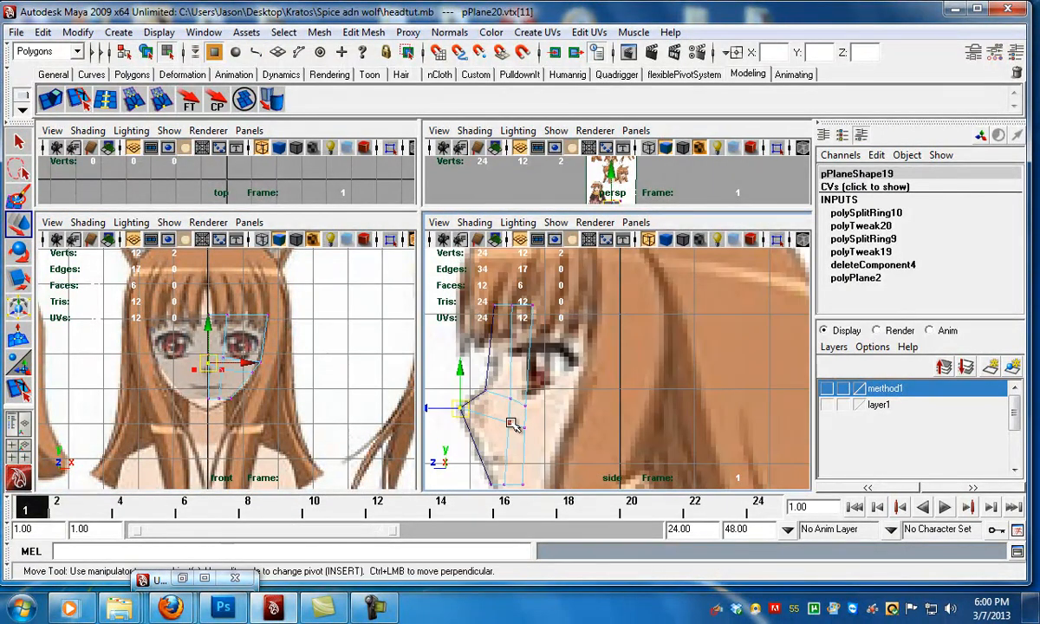
left_click(492, 420)
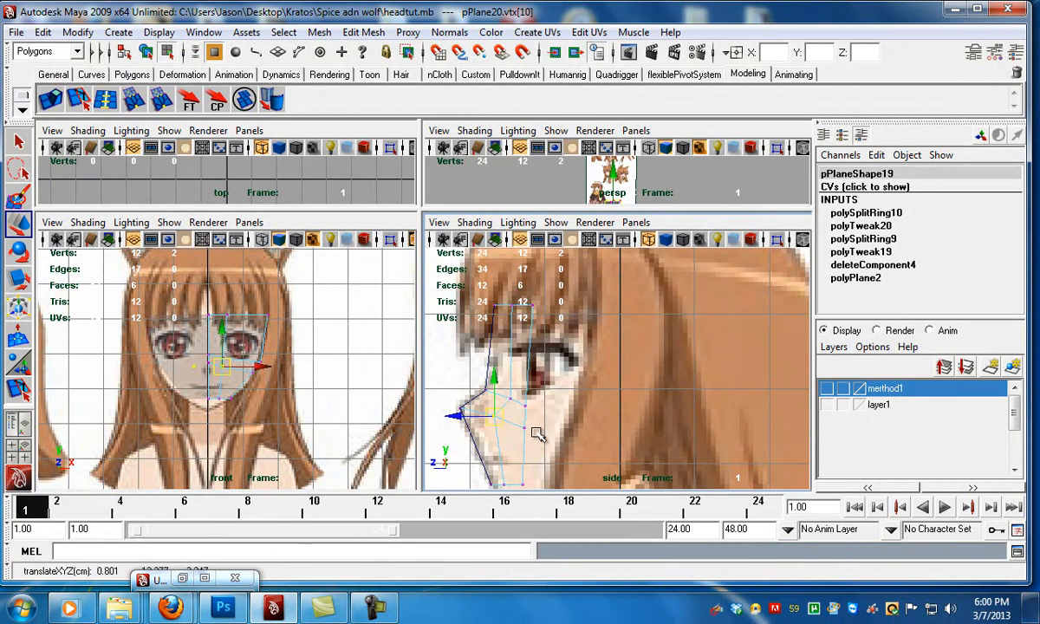
- Move the chin vertex next to the centre line slightly forward in the side view
scroll(524, 431, "down", 2)
left_click(533, 438)
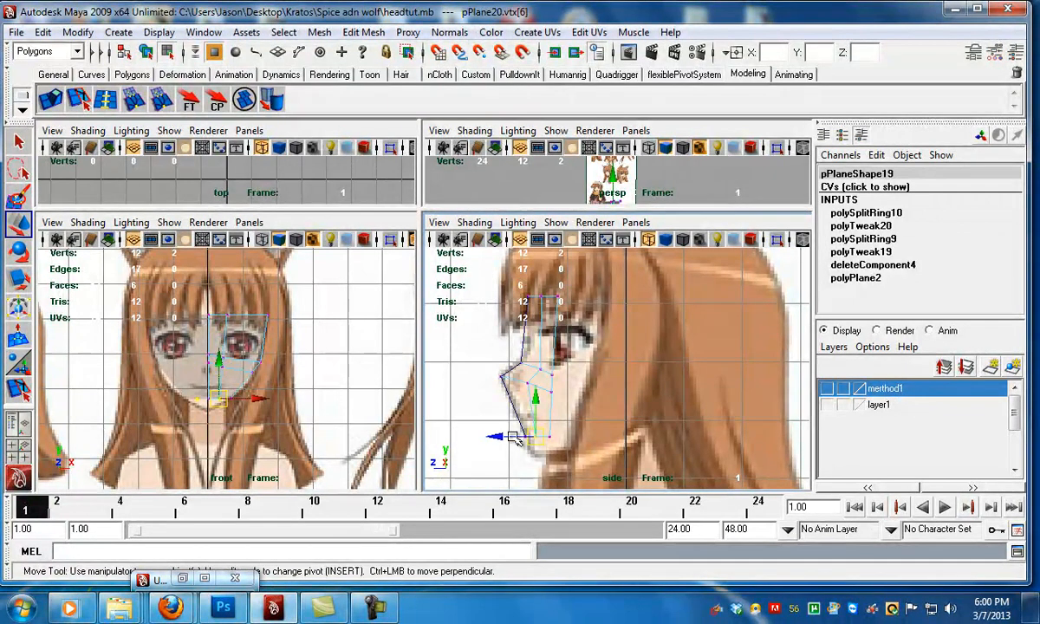
left_click_drag(517, 438, 501, 435)
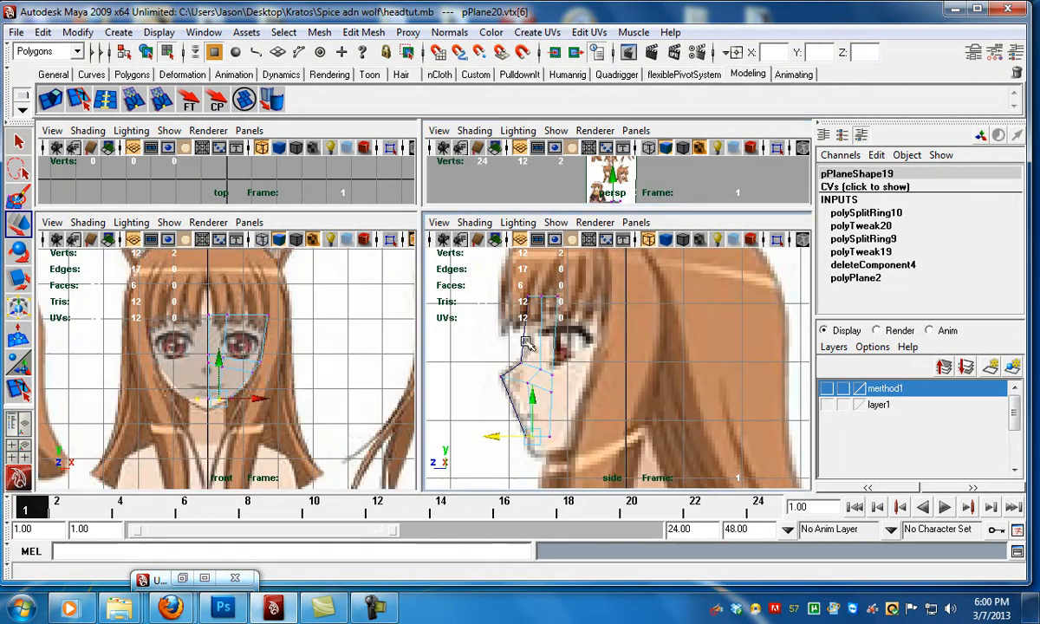
- Refine the half-face mesh's vertices in the perspective view while checking the shape from several angles
key("space")
middle_click_drag(534, 314, 546, 265, "alt")
right_click_drag(546, 265, 557, 387, "alt")
left_click_drag(558, 388, 511, 425, "alt")
right_click_drag(512, 425, 478, 413, "alt")
left_click_drag(479, 413, 452, 377, "alt")
left_click(468, 331)
left_click_drag(470, 333, 469, 388, "alt")
left_click_drag(506, 363, 507, 336, "alt")
left_click(518, 382)
left_click_drag(432, 293, 460, 331, "alt")
left_click(447, 319)
right_click_drag(485, 330, 524, 327, "alt")
middle_click_drag(475, 291, 437, 345, "alt")
right_click_drag(437, 345, 461, 347, "alt")
left_click_drag(457, 313, 481, 366)
left_click(455, 344)
right_click_drag(482, 366, 443, 349, "alt")
left_click_drag(441, 347, 420, 277, "alt")
middle_click_drag(420, 277, 408, 336, "alt")
left_click_drag(408, 336, 413, 372, "alt")
key("space")
key("space")
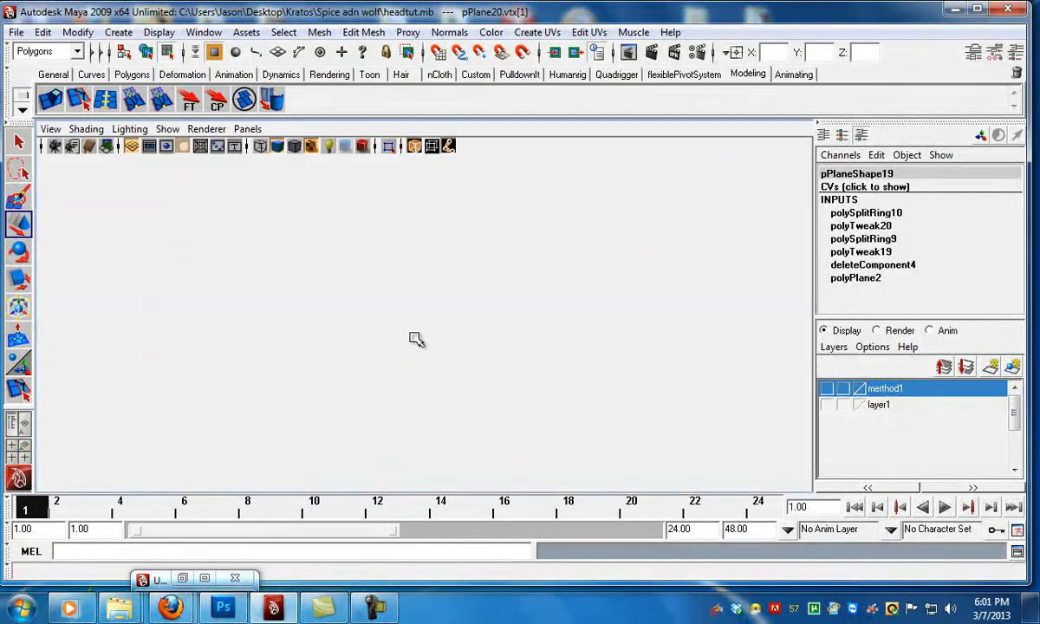
- Move the outer jaw vertex and the inner chin vertex along the mesh's lower edge to fit the chin in the front reference
middle_click_drag(395, 328, 390, 305, "alt")
right_click_drag(390, 305, 394, 303, "alt")
middle_click_drag(394, 303, 387, 323, "alt")
left_click_drag(414, 370, 434, 376)
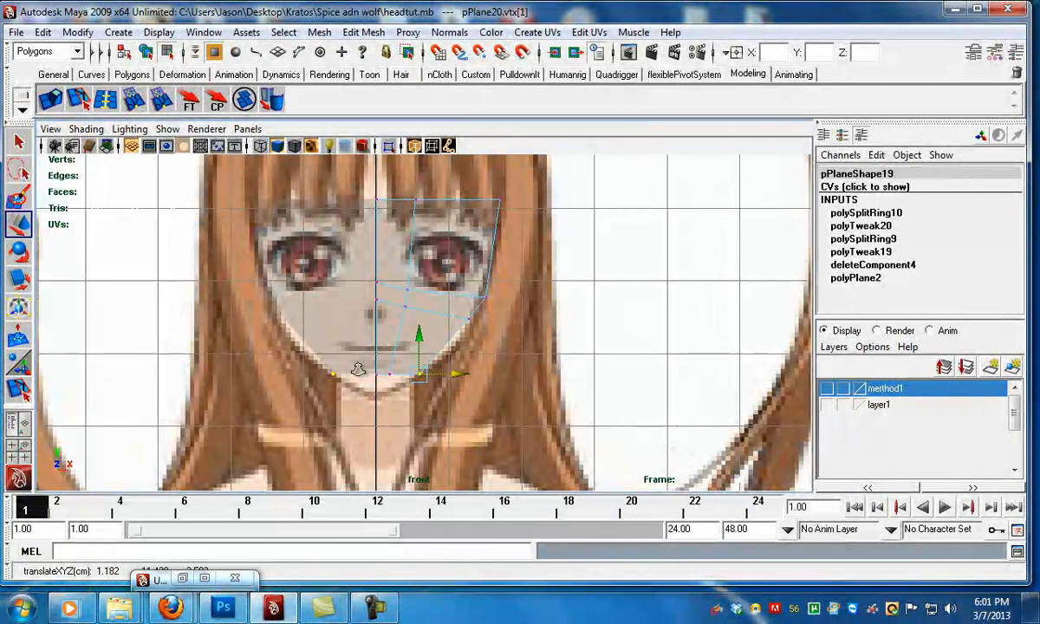
right_click_drag(370, 366, 390, 377, "alt")
left_click_drag(378, 373, 411, 382)
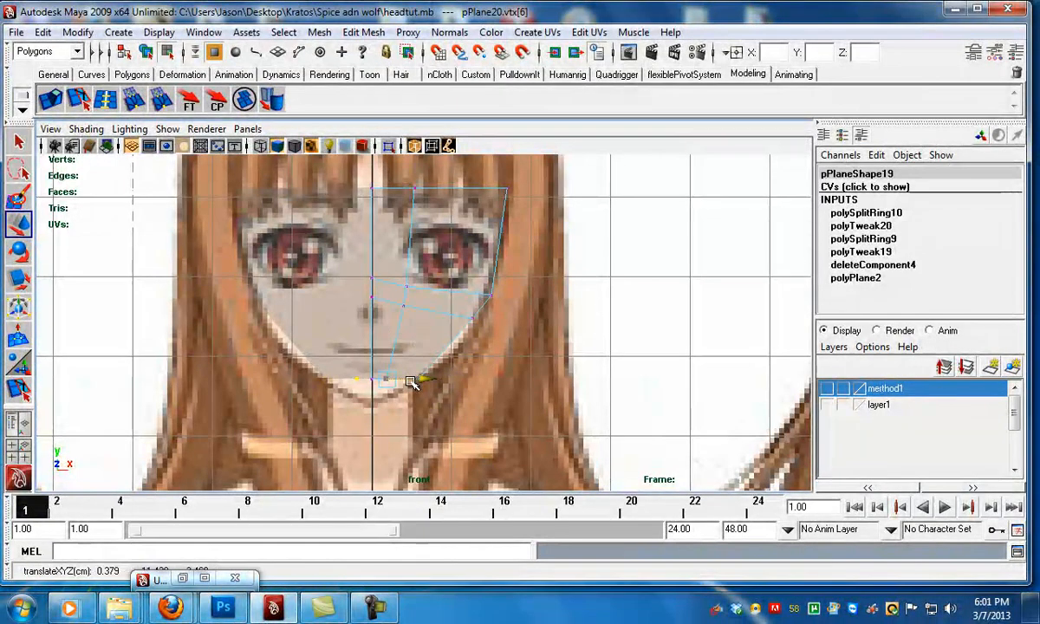
- Insert a vertical edge loop through the outer part of the half-face, passing through the eye area down to the jaw
left_click(105, 98)
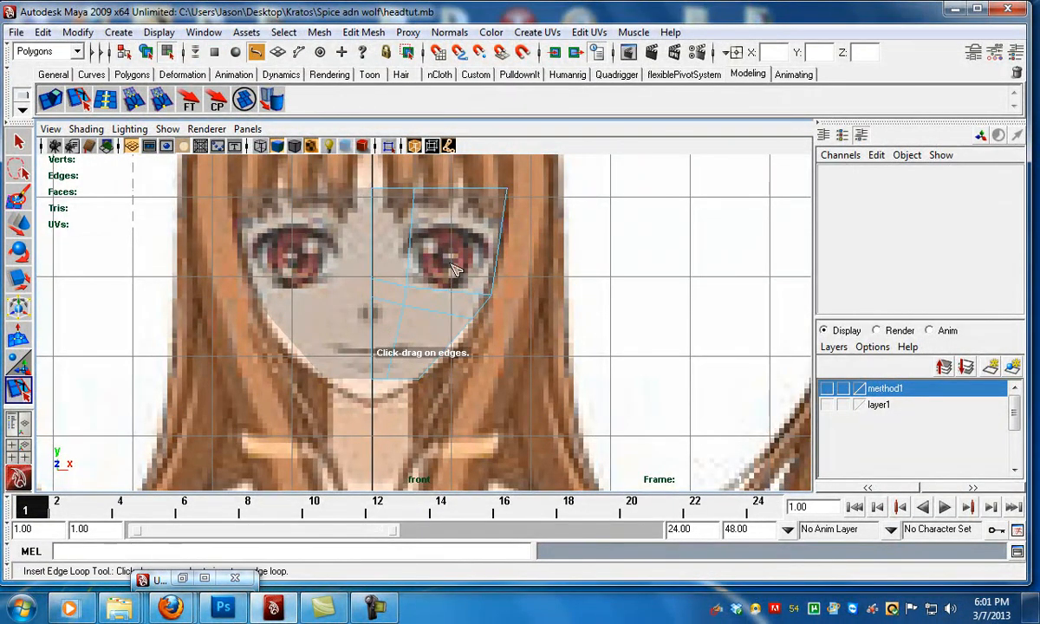
left_click(465, 294)
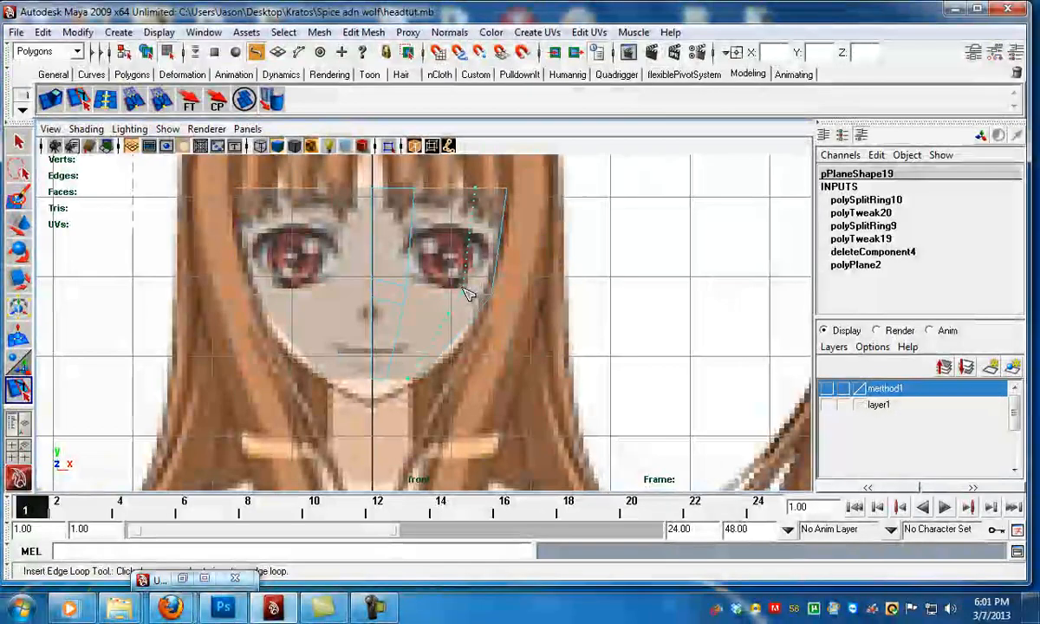
left_click_drag(466, 290, 475, 293)
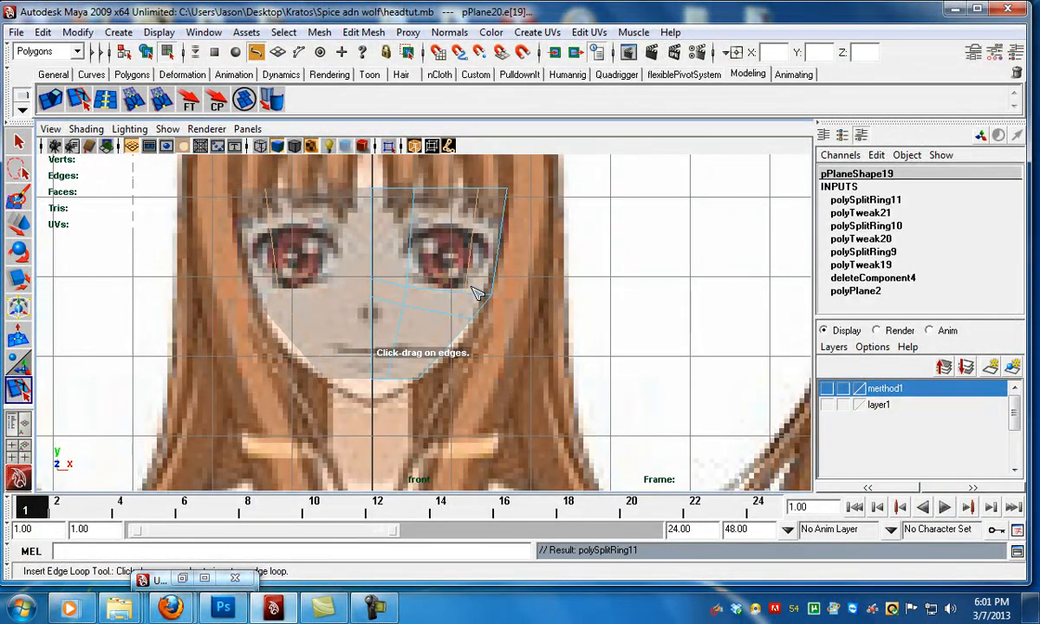
left_click(20, 141)
right_click_drag(390, 434, 400, 426, "alt")
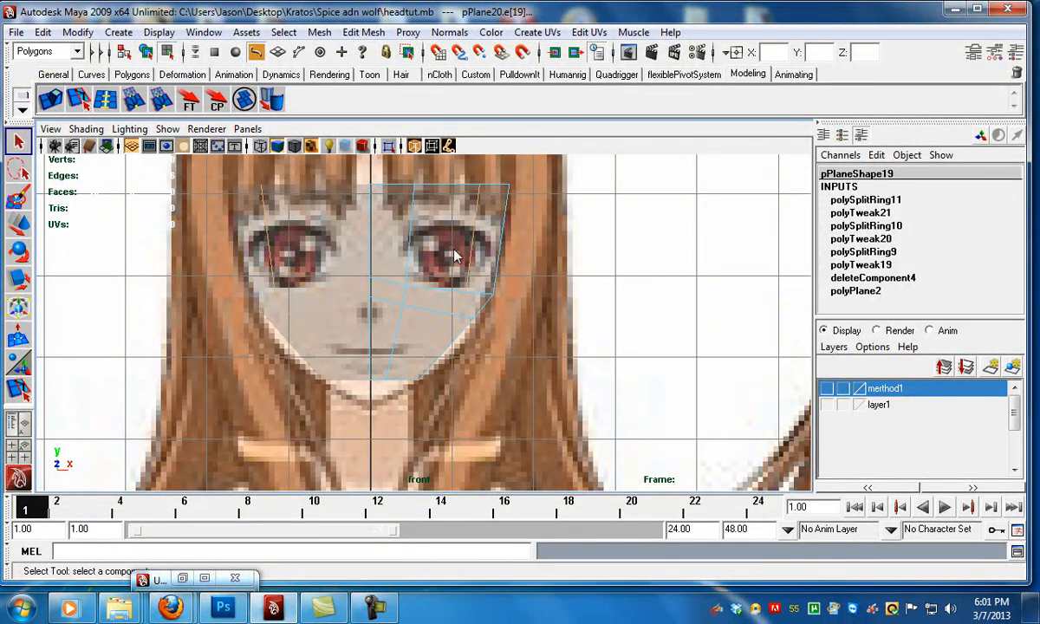
middle_click_drag(454, 388, 459, 370, "alt")
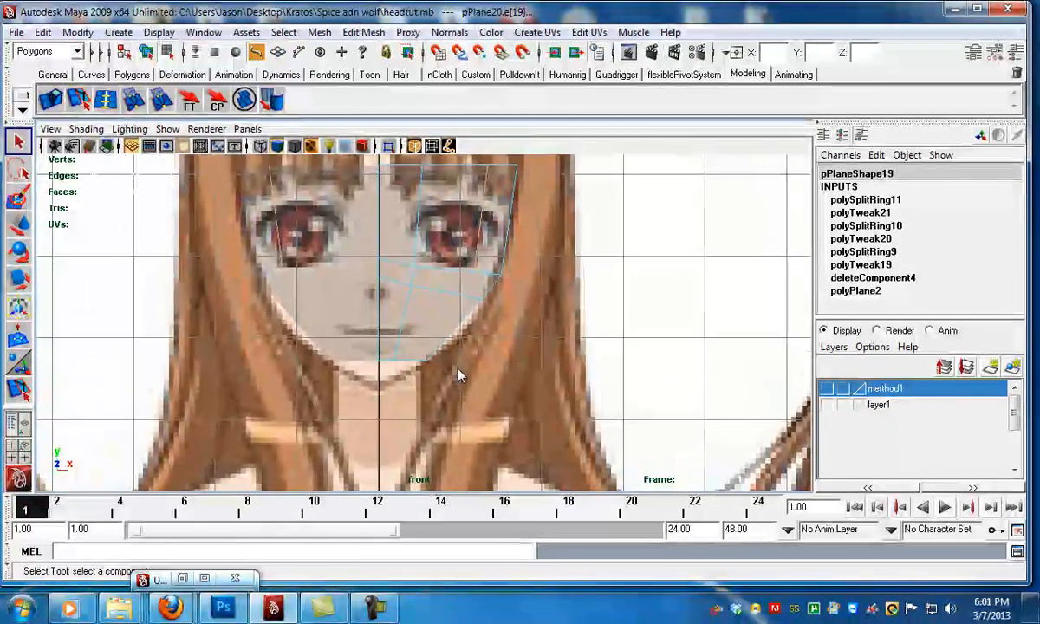
- Adjust the lower vertices of the new loop and chin in the perspective view to round the face's depth
key("F9")
left_click(419, 362)
scroll(483, 403, "down", 3)
key("w")
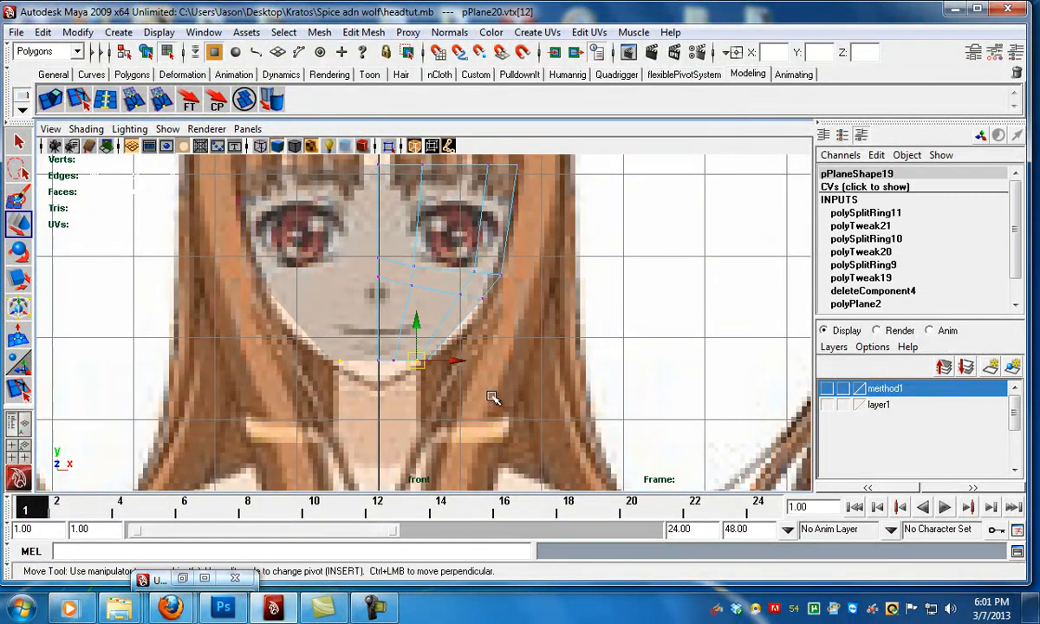
key("space")
key("space")
left_click_drag(536, 307, 488, 276, "alt")
scroll(520, 395, "up", 5)
scroll(488, 277, "down", 3)
middle_click_drag(488, 277, 495, 397, "alt")
left_click_drag(495, 397, 490, 351, "alt")
left_click_drag(478, 298, 445, 273)
scroll(460, 317, "up", 3)
left_click(455, 312)
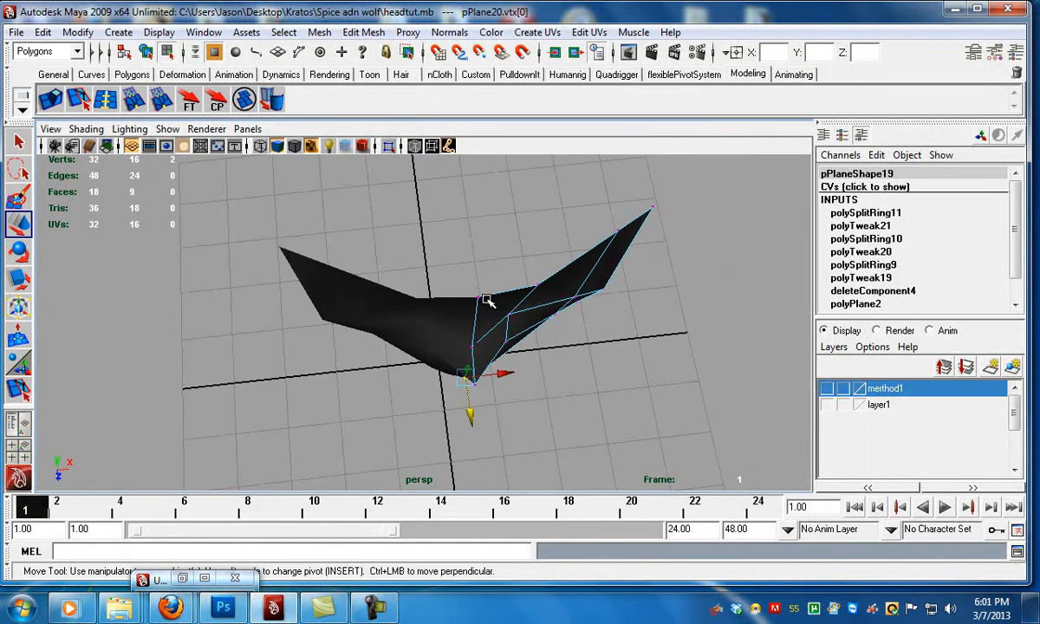
left_click(619, 260)
- Soften the edge normals of the half-face mesh
left_click_drag(668, 299, 447, 308, "alt")
right_click_drag(488, 338, 493, 327)
left_click_drag(492, 327, 430, 305, "alt")
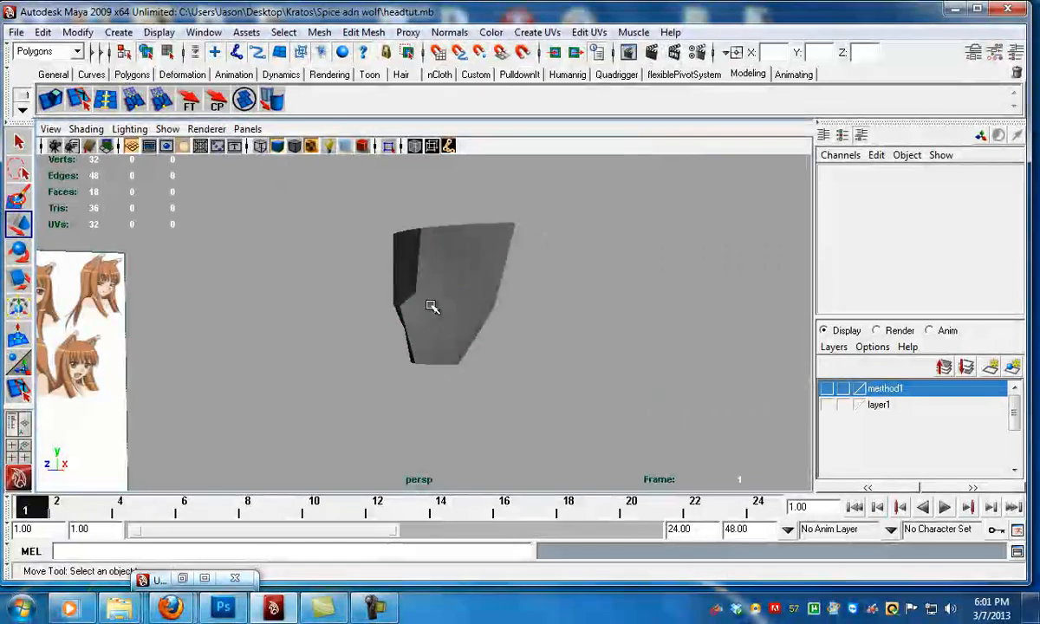
left_click(430, 305)
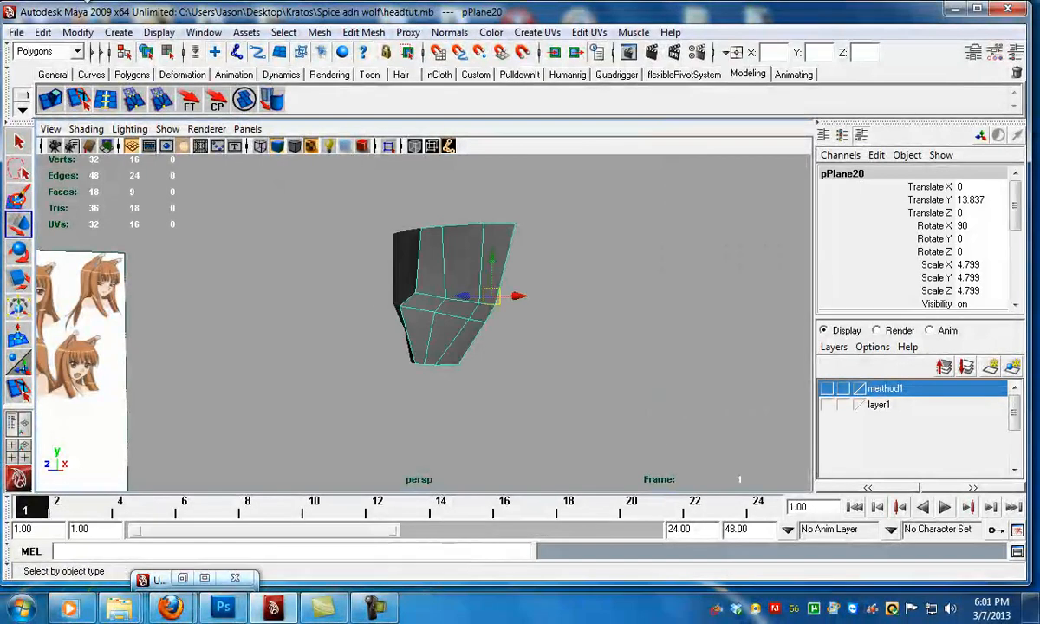
left_click(433, 32)
left_click(382, 206)
- Extrude the bottom chin edge beside the centre line down about 0.42 and shift it slightly back to match the side reference
left_click_drag(594, 292, 496, 383, "alt")
left_click(474, 349)
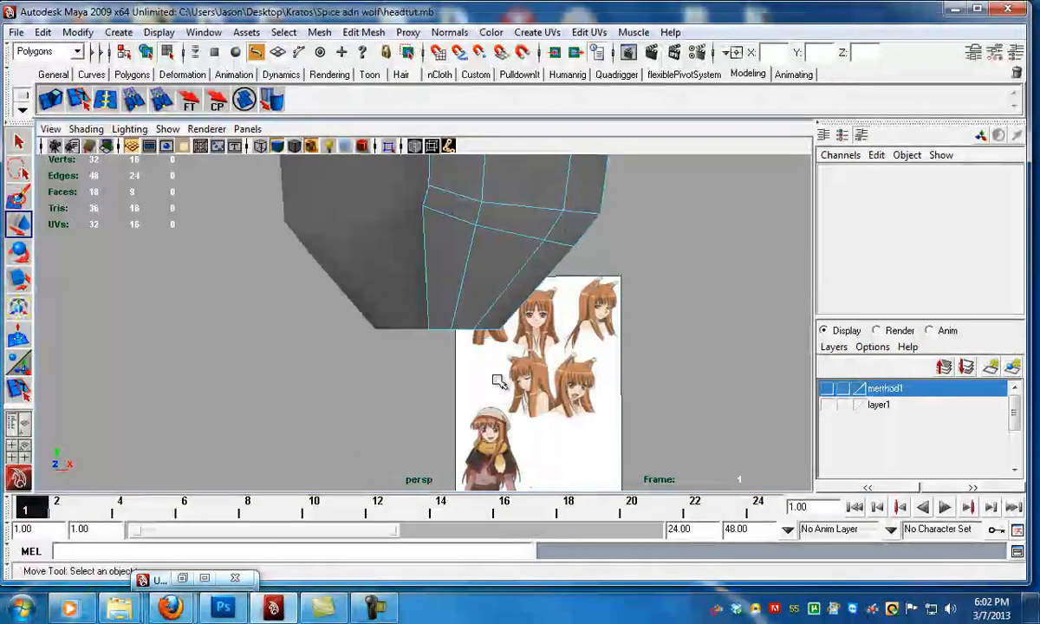
left_click(443, 334)
left_click_drag(436, 359, 408, 344, "alt")
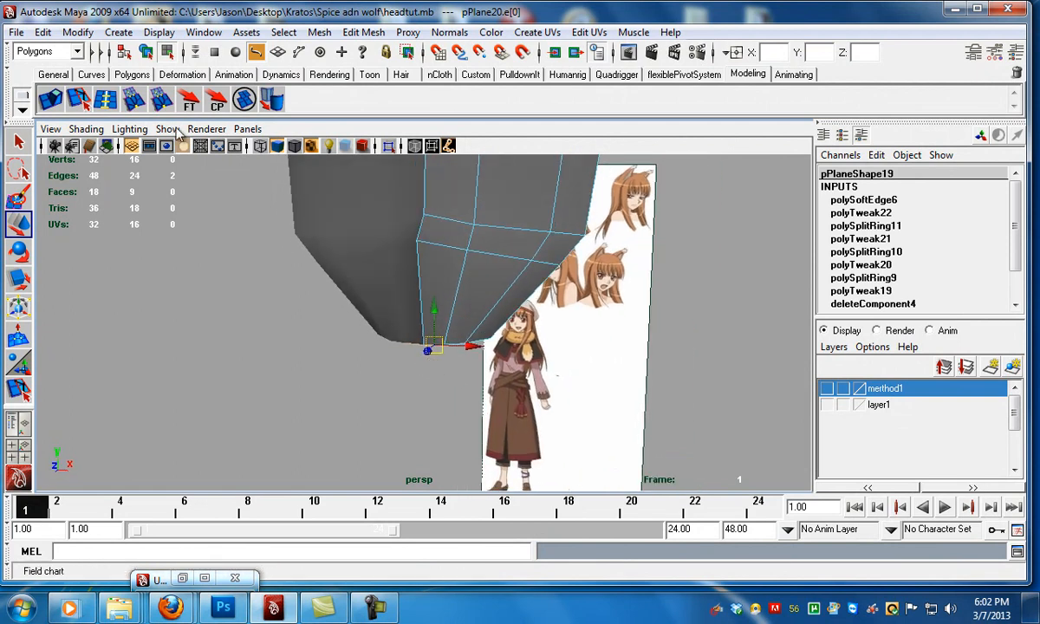
left_click(51, 100)
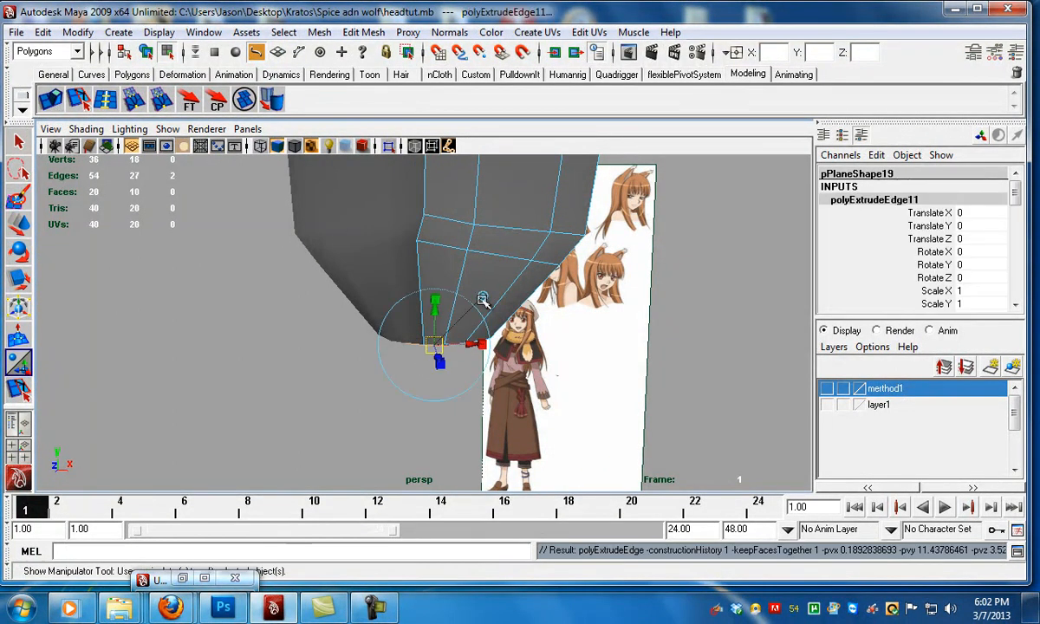
left_click_drag(434, 304, 438, 372)
key("space")
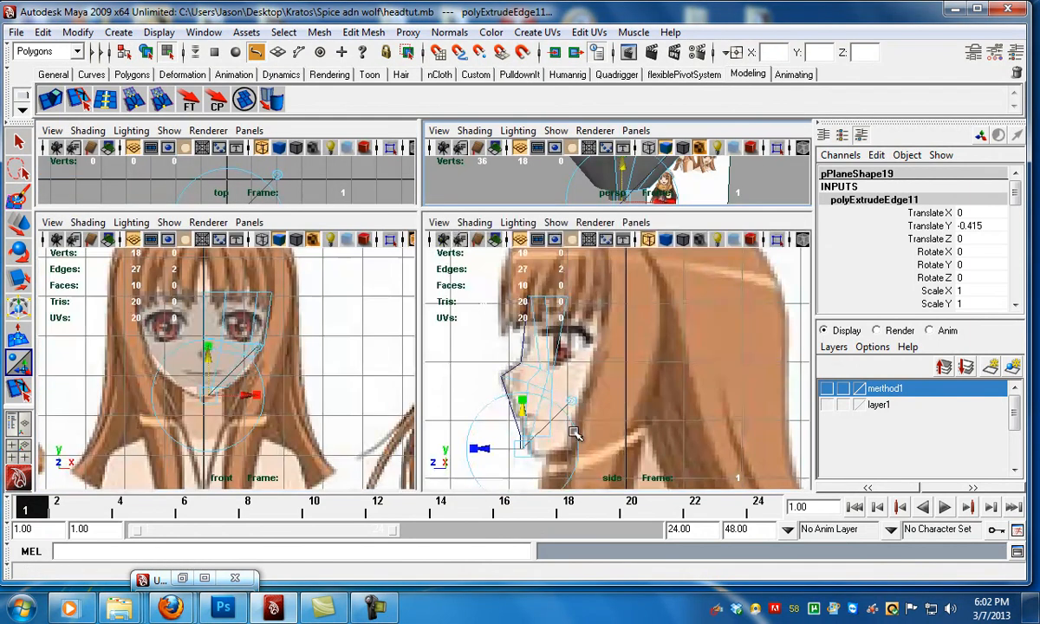
key("space")
left_click_drag(232, 417, 219, 429)
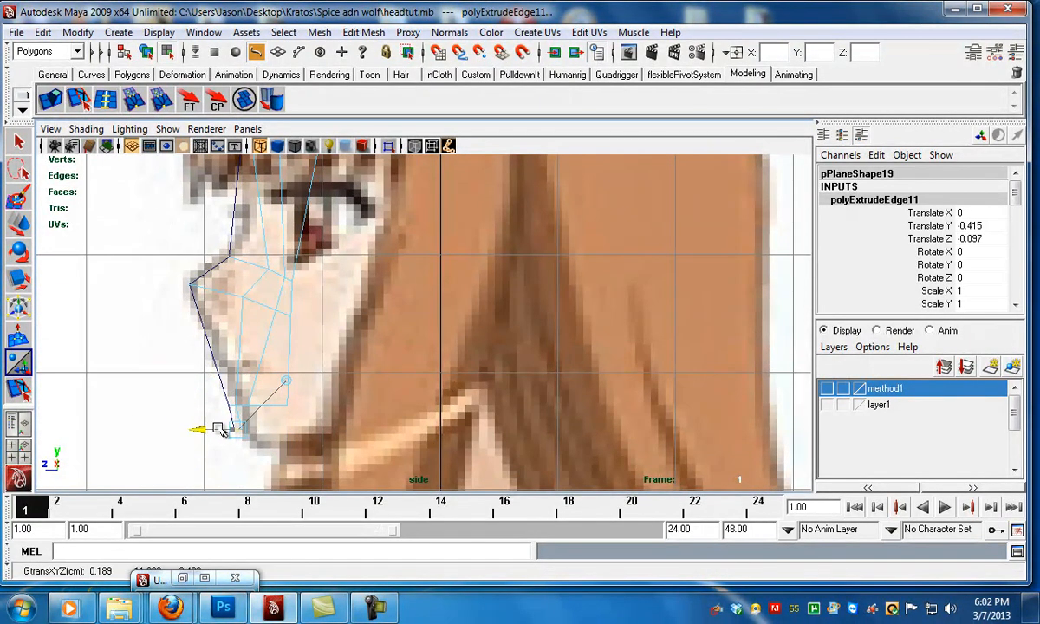
- Extrude the chin edge again, offset about 0.17 down and 0.48 back, to form the underside of the chin
middle_click_drag(278, 409, 278, 376, "alt")
left_click_drag(248, 364, 248, 404)
key("g")
left_click(292, 352)
left_click(293, 386)
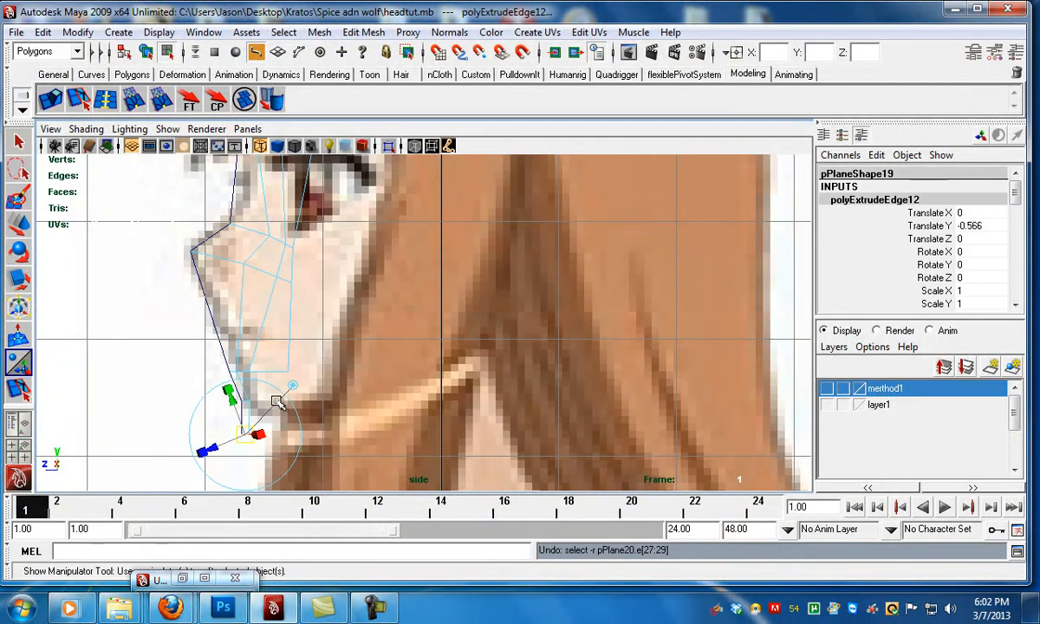
left_click_drag(203, 436, 234, 433)
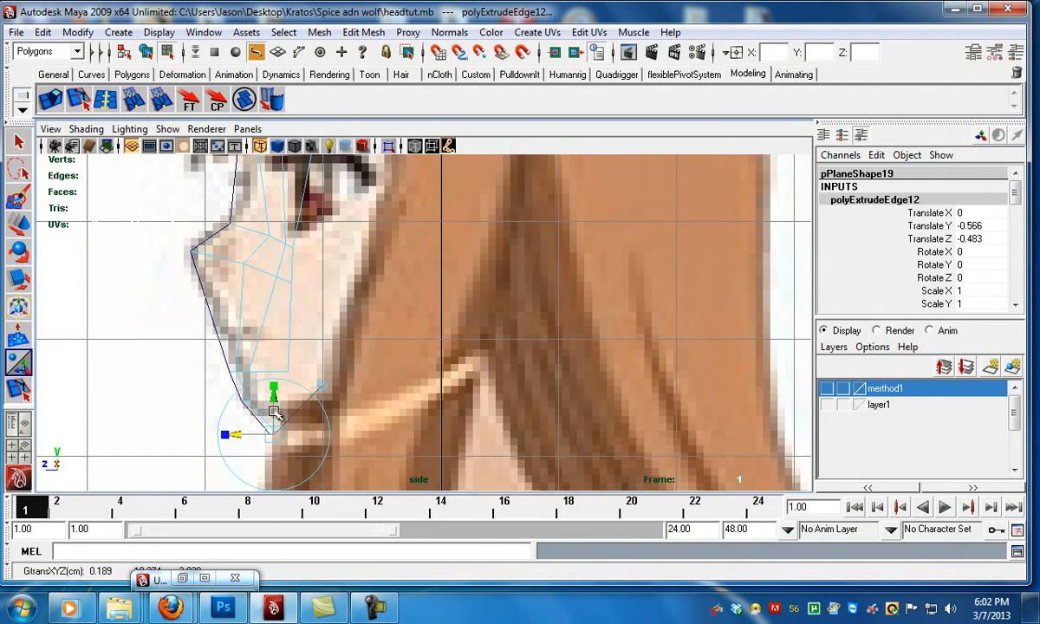
left_click_drag(271, 392, 272, 382)
middle_click_drag(327, 411, 331, 393, "alt")
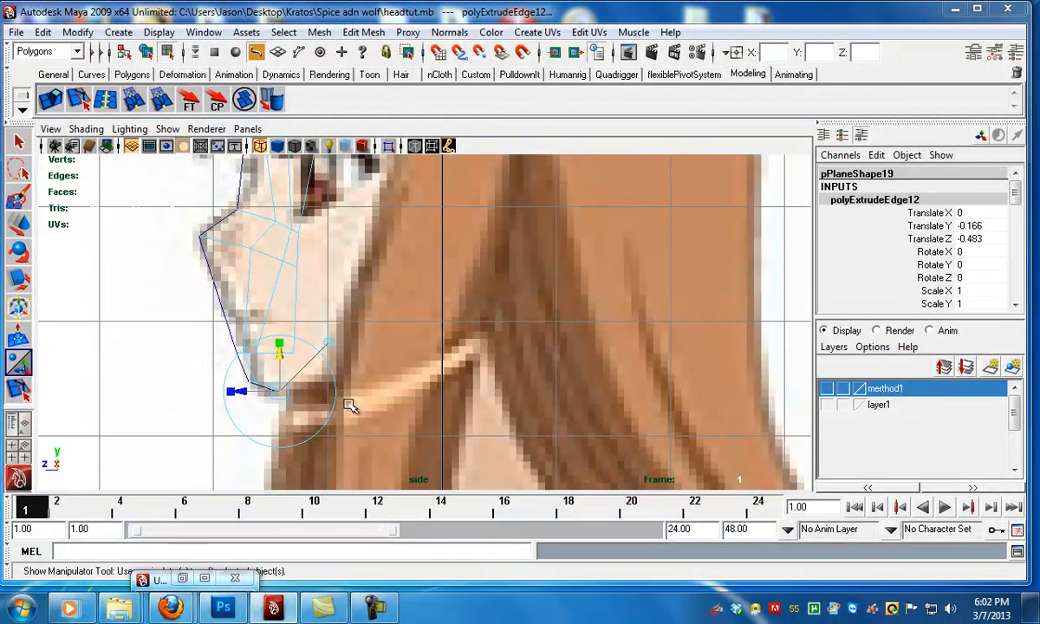
- Extrude the side edge of the chin's underside outward, up and back about 3.06 to form a strip along the jawline
key("space")
key("space")
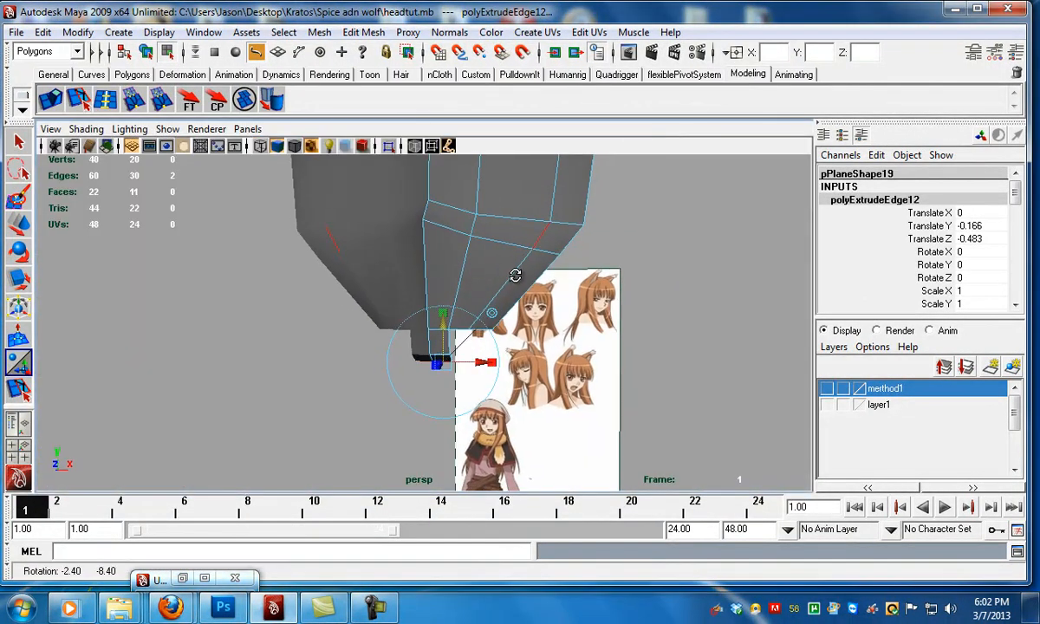
left_click_drag(455, 342, 515, 263, "alt")
left_click(52, 97)
right_click_drag(516, 267, 487, 286, "alt")
left_click_drag(522, 308, 385, 299)
left_click_drag(468, 300, 470, 301)
key("space")
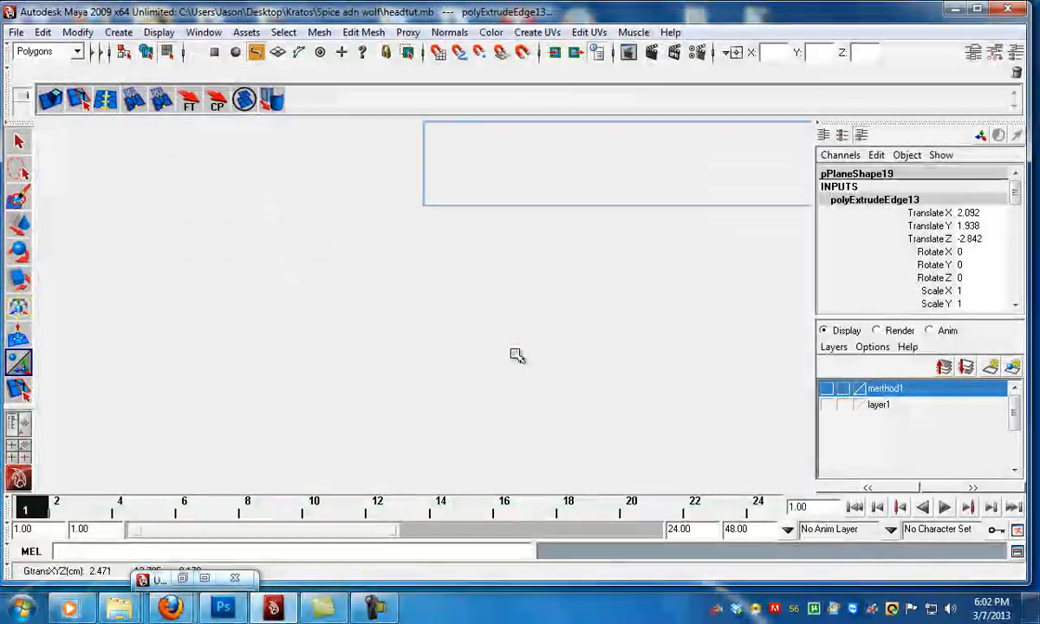
key("space")
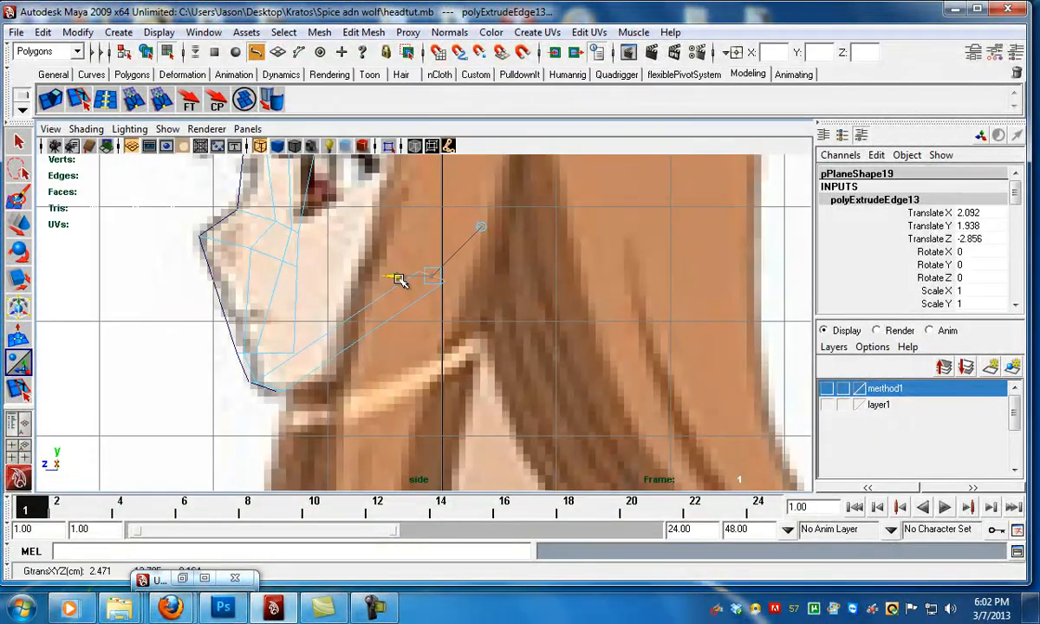
right_click_drag(487, 280, 457, 293, "alt")
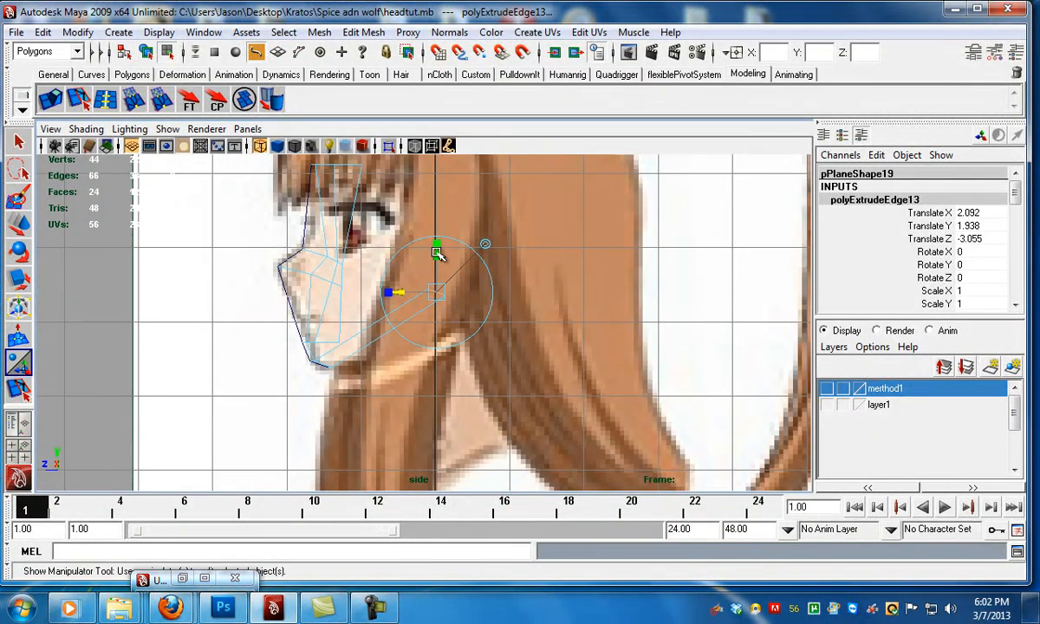
- Lower the rear end vertices of the jaw strip in the side view
key("F9")
left_click_drag(425, 287, 442, 310)
key("e")
key("w")
- Insert an edge loop across the middle of the jaw strip and move it down to follow the jawline
left_click(78, 99)
left_click_drag(388, 337, 392, 364)
key("w")
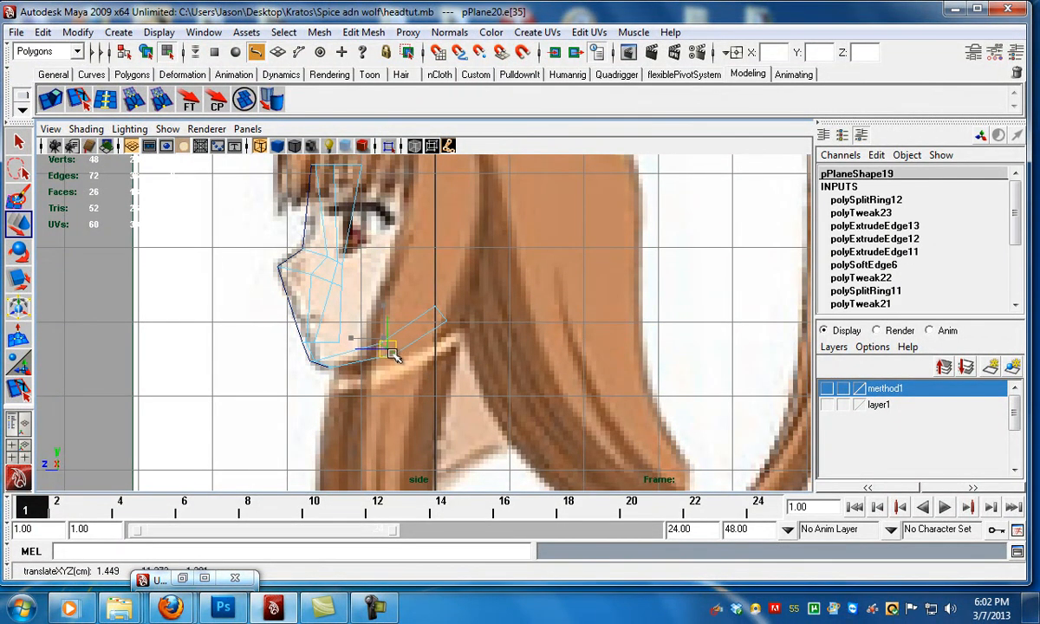
scroll(392, 355, "down", 3)
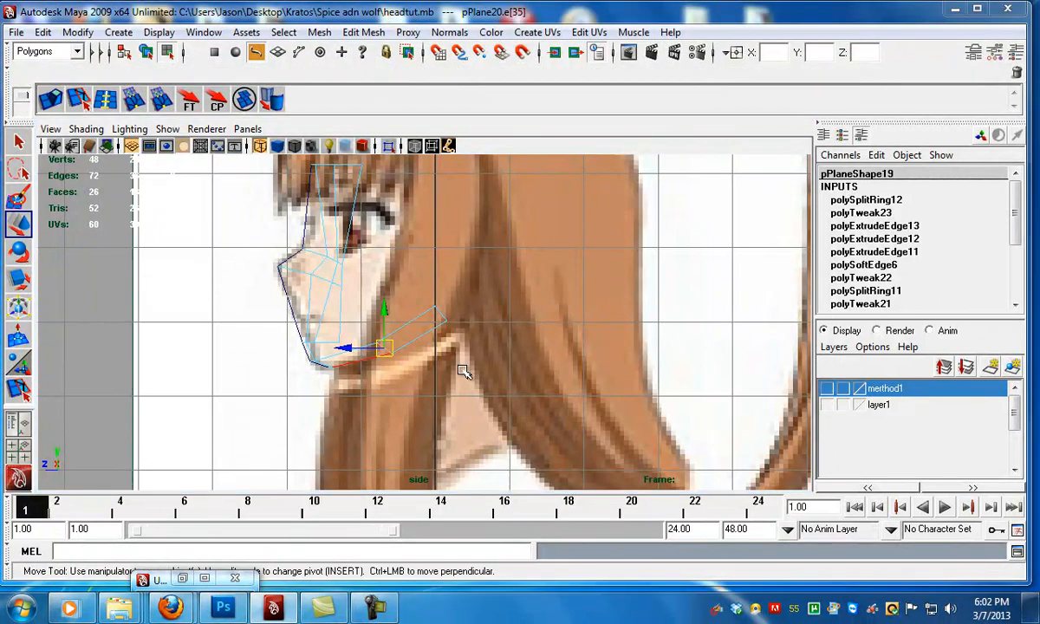
- Insert two more edge loops across the front section of the jaw strip, between the chin and the middle loop
key("space")
key("space")
mouse_move(509, 255)
left_mouse_down("alt")
mouse_move(585, 254)
mouse_move(528, 252)
left_mouse_up("alt")
right_click_drag(528, 252, 585, 304, "alt")
right_click_drag(451, 364, 467, 366, "alt")
mouse_move(511, 375)
left_mouse_down("alt")
mouse_move(509, 356)
mouse_move(509, 379)
left_mouse_up("alt")
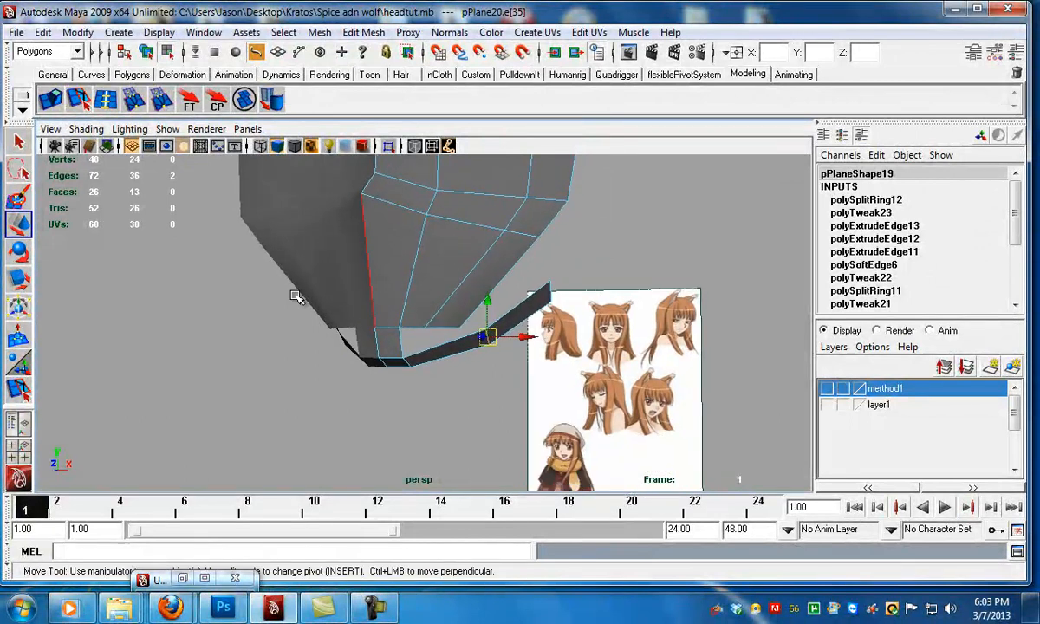
left_click(106, 100)
left_click_drag(468, 345, 439, 349)
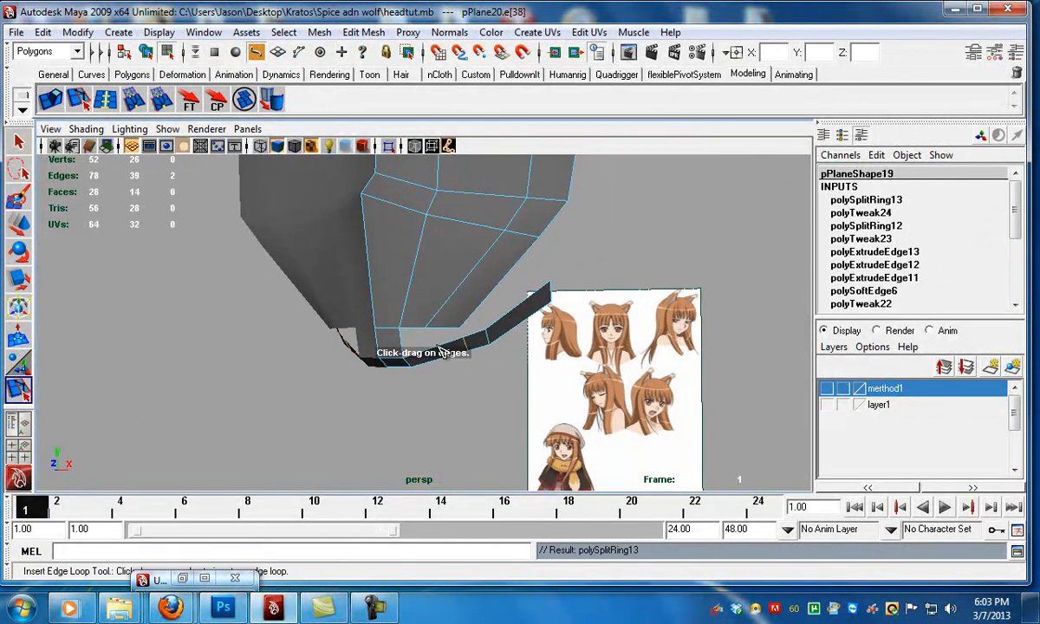
left_click(438, 356)
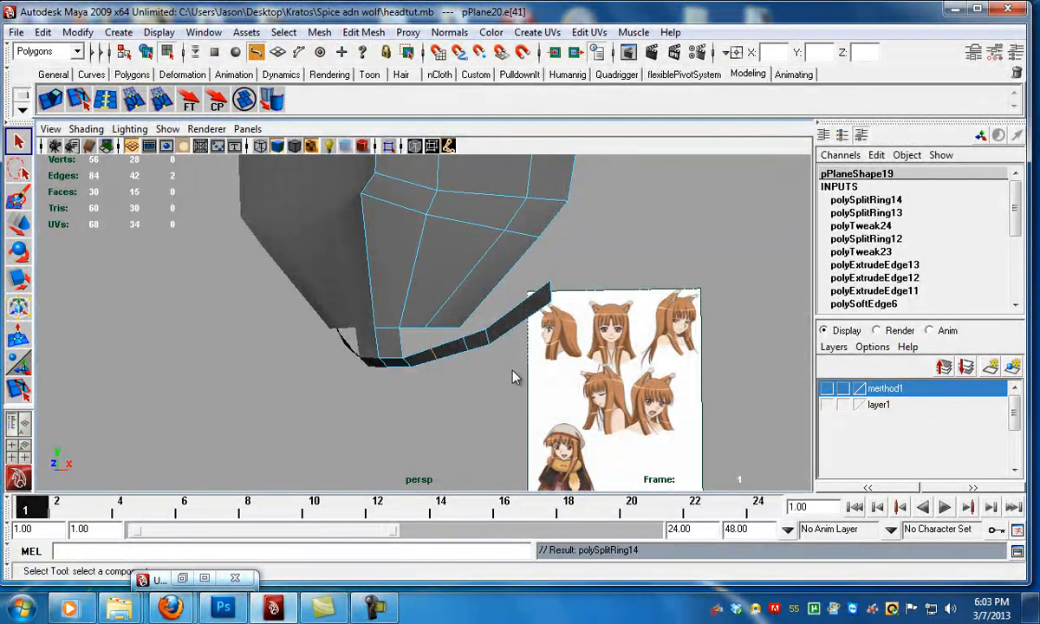
- Try to snap the face mesh's two outer lower vertices onto the vertices of the jaw strip
left_click(437, 312)
left_click_drag(449, 308, 472, 348, "alt")
mouse_move(472, 347)
left_mouse_down("alt")
mouse_move(465, 339)
mouse_move(486, 334)
left_mouse_up("alt")
key("w")
key("v")
left_click(419, 330)
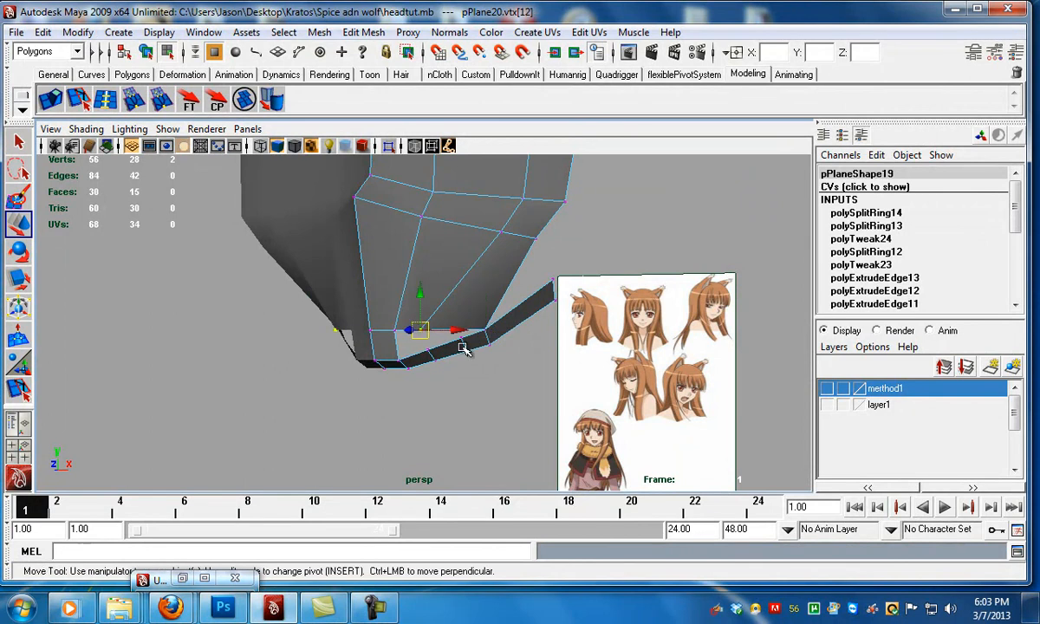
middle_click_drag(463, 343, 464, 345)
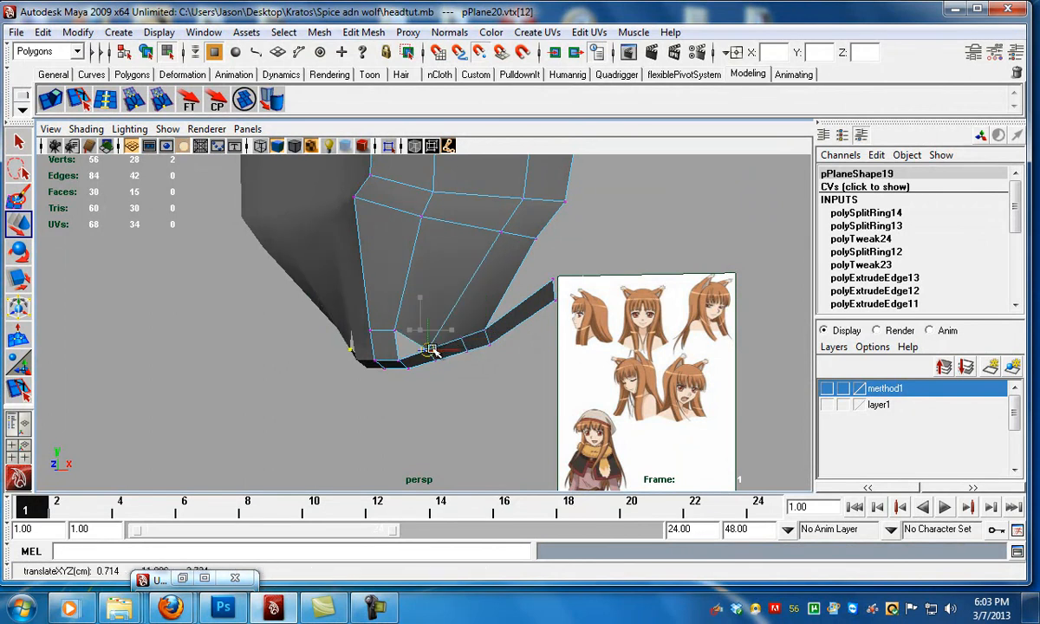
left_click_drag(402, 337, 395, 344, "alt")
key("ctrl+z")
key("ctrl+z")
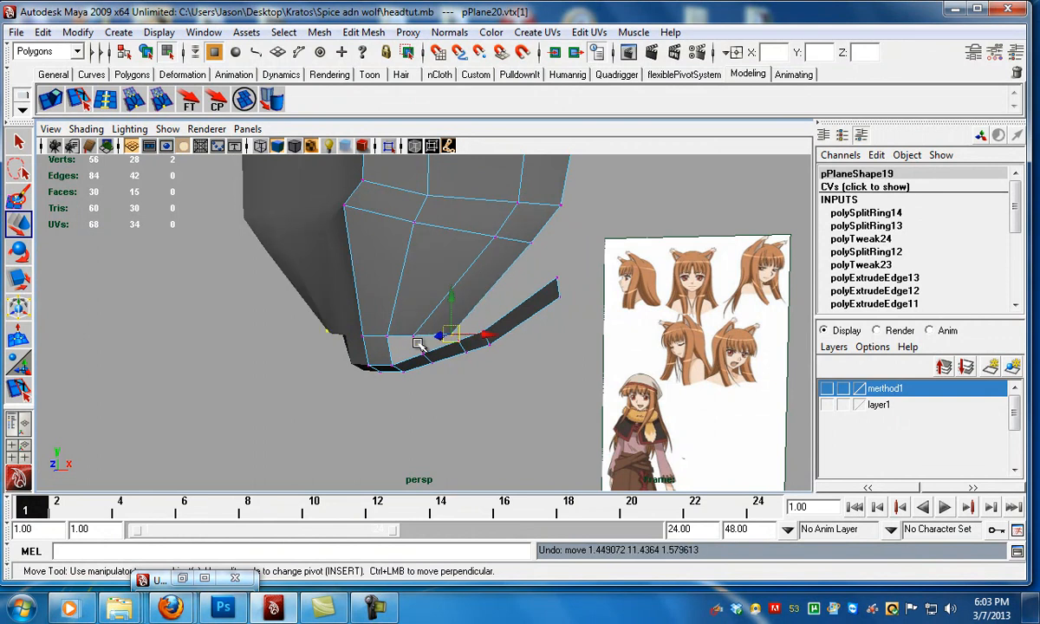
- Try to snap the face's outermost lower vertex onto the jaw strip vertex just in front of the middle loop
middle_click_drag(440, 344, 459, 338)
left_click(416, 340)
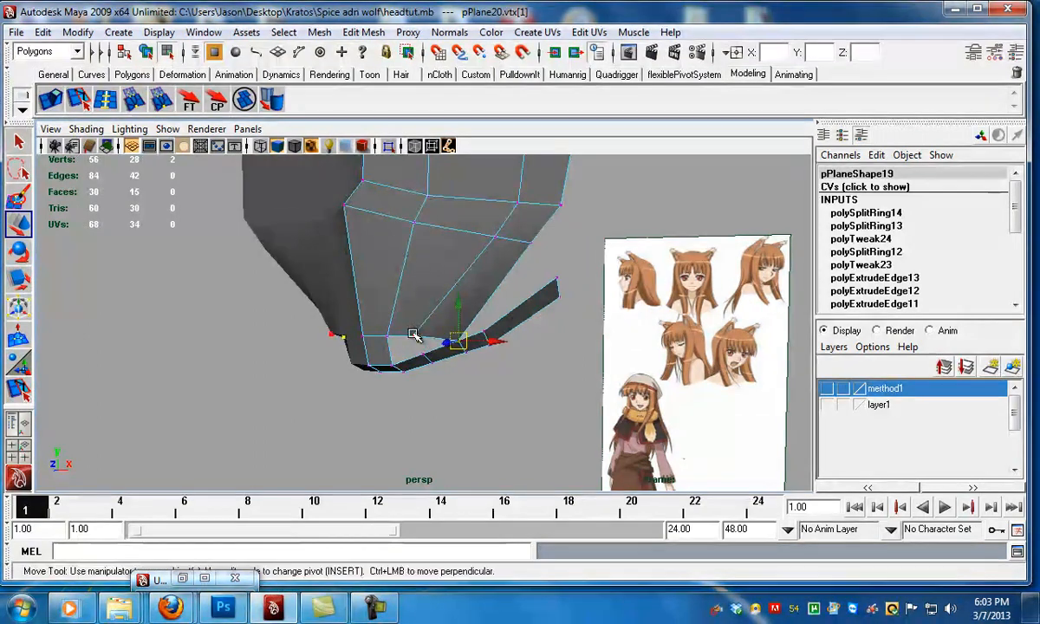
key("ctrl+z")
left_click_drag(396, 355, 455, 368, "alt")
scroll(454, 368, "up", 4)
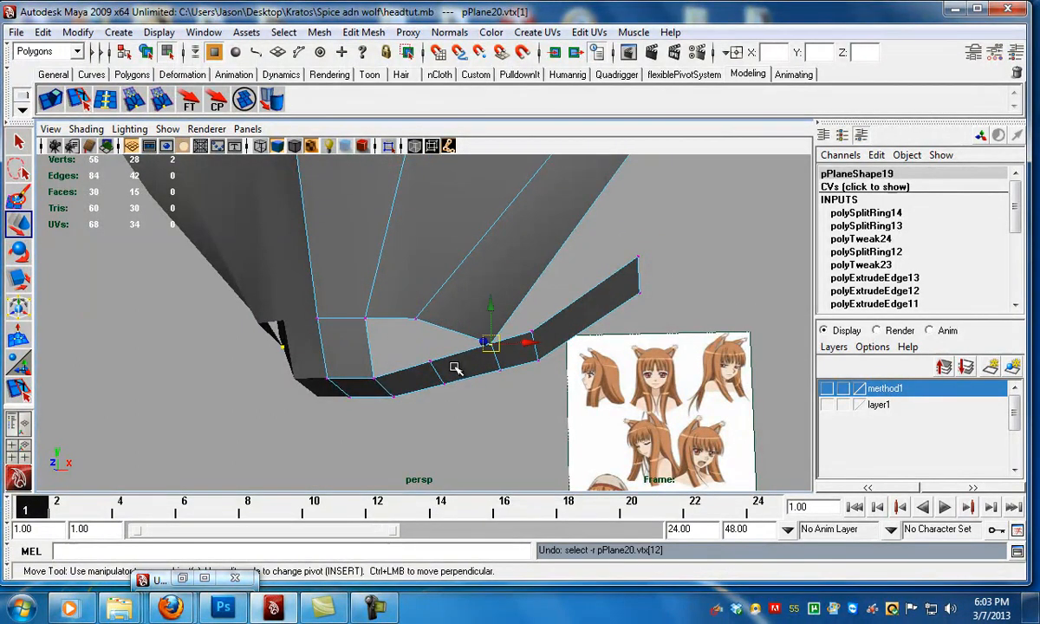
key("ctrl+z")
- Raise the face's outermost lower vertex away from the jaw strip
left_click_drag(484, 297, 481, 265)
left_click_drag(499, 303, 420, 347, "alt")
- Extrude the upper edges of the front jaw strip about 0.3 units upward toward the face mesh
key("F10")
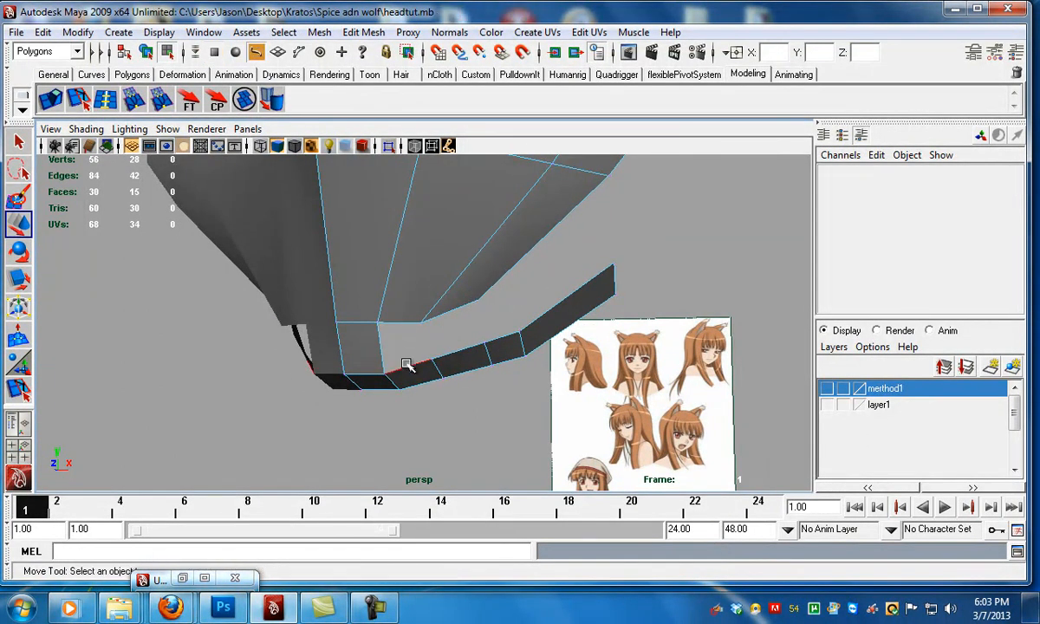
left_click(408, 365)
mouse_move(497, 340)
left_mouse_down("alt")
mouse_move(465, 348)
mouse_move(493, 340)
left_mouse_up("alt")
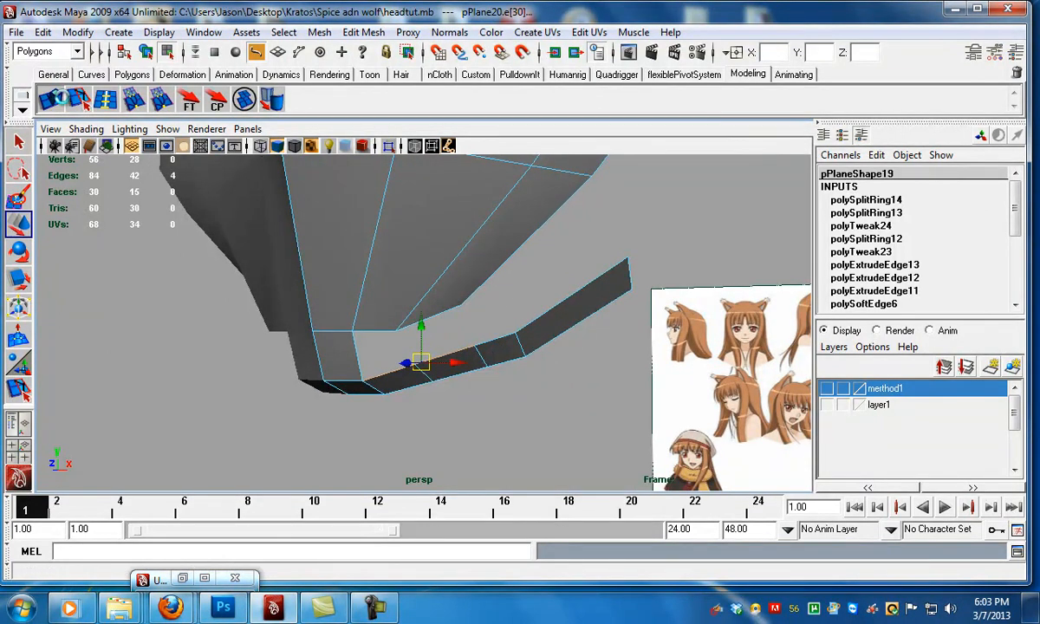
left_click(52, 101)
left_click(439, 323)
left_click_drag(422, 334, 423, 314)
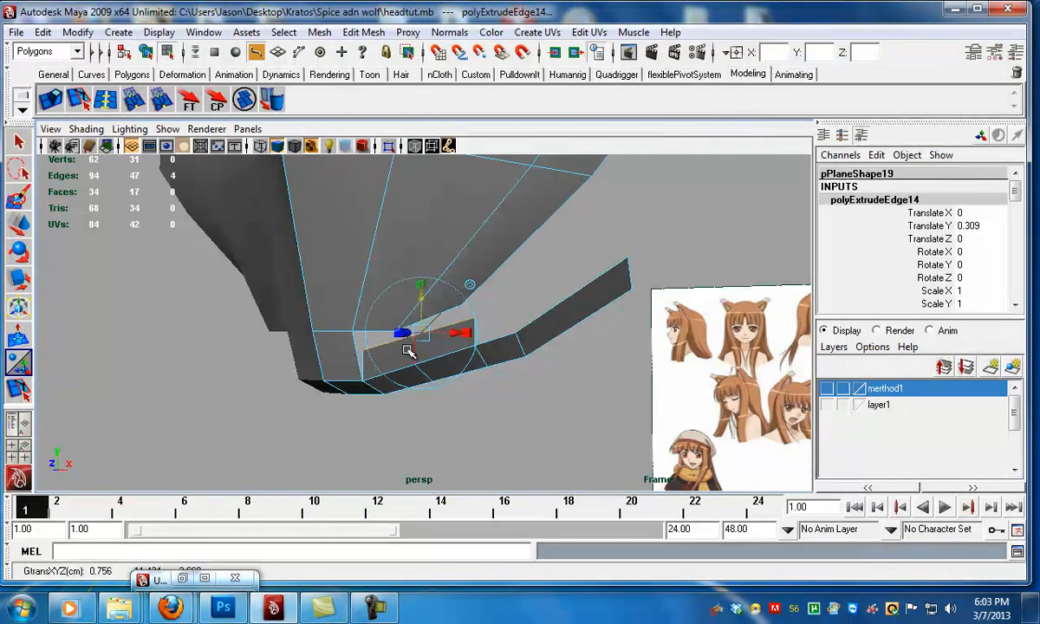
- Move the extruded jaw section's inner and outer upper vertices onto the face mesh's lower vertices to close the gap
left_click(362, 349)
key("w")
left_click_drag(360, 352, 396, 340)
left_click(473, 321)
mouse_move(474, 320)
left_mouse_down()
mouse_move(466, 327)
mouse_move(463, 311)
left_mouse_up()
- Merge the overlapping vertices across the entire face and jaw mesh
right_click_drag(462, 313, 345, 319, "alt")
left_click_drag(345, 319, 389, 341, "alt")
left_click_drag(281, 286, 517, 424)
left_click_drag(517, 423, 422, 432, "alt")
left_click(364, 32)
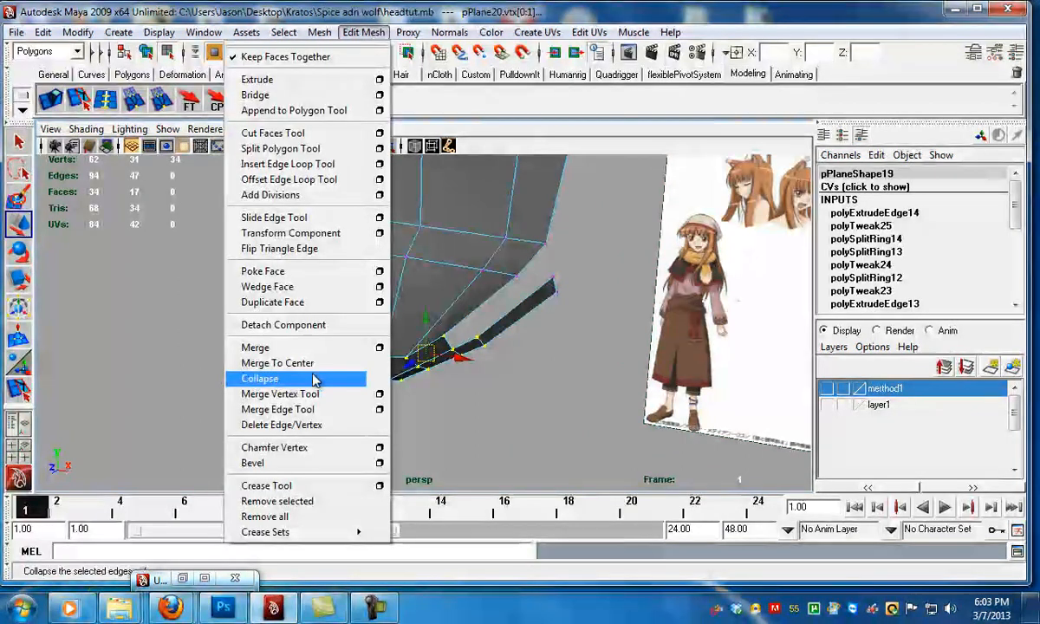
left_click(269, 344)
left_click_drag(442, 394, 464, 399, "alt")
key("F8")
left_click(457, 397)
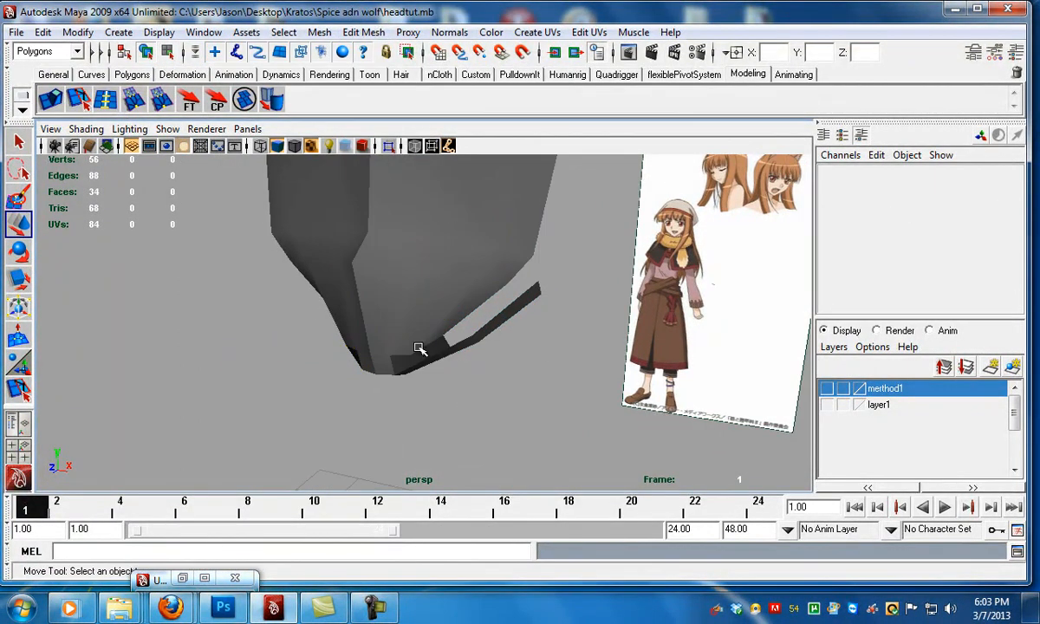
- Check the threshold setting in the vertex merge options for the face mesh
left_click(408, 335)
left_click(381, 33)
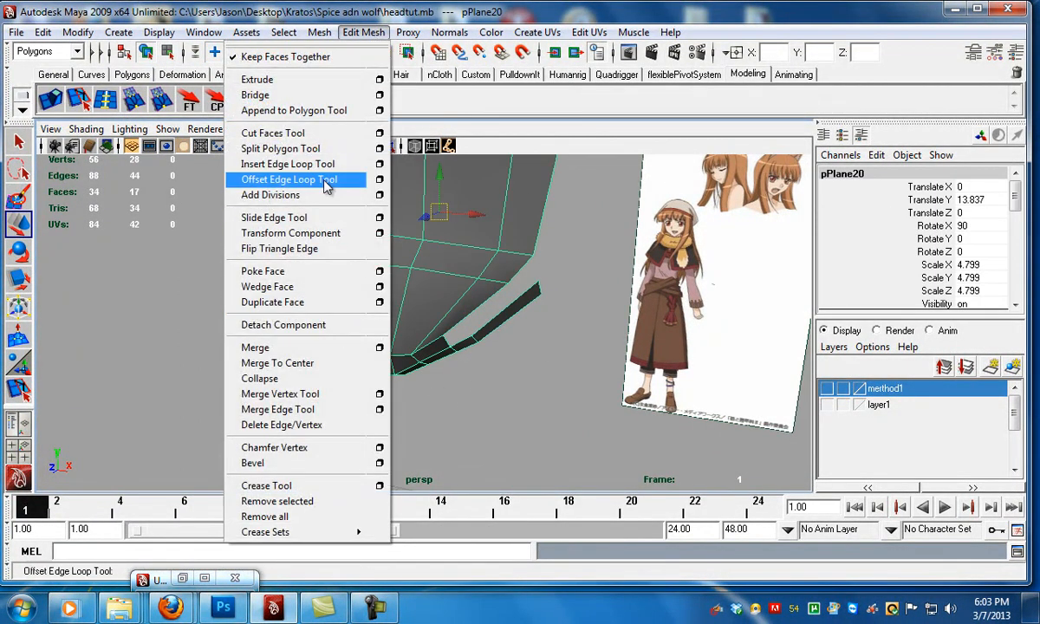
left_click(379, 347)
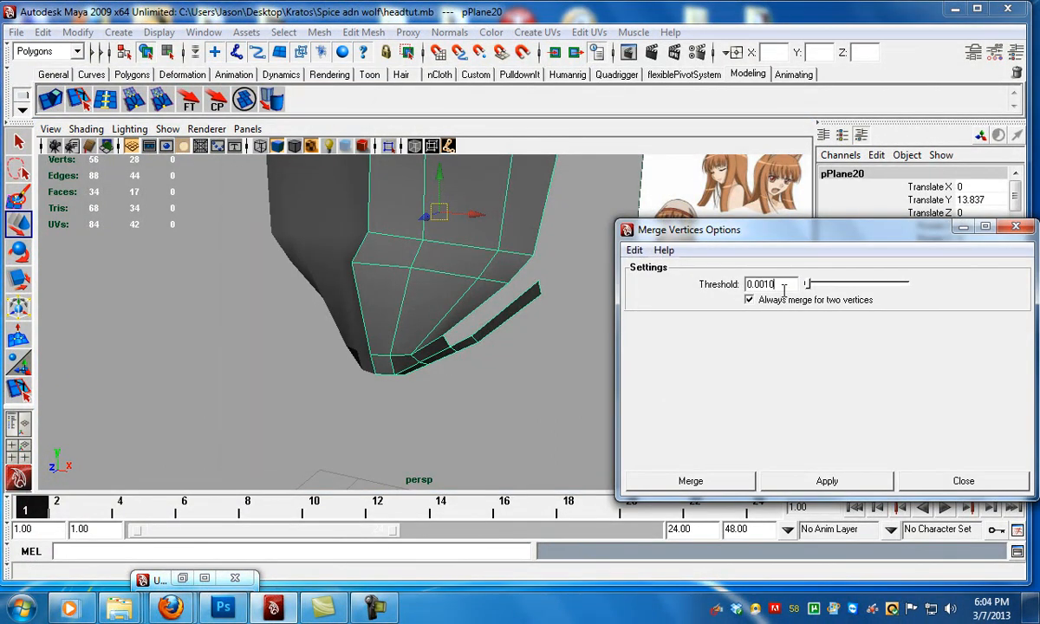
left_click(1016, 227)
key("F9")
key("F8")
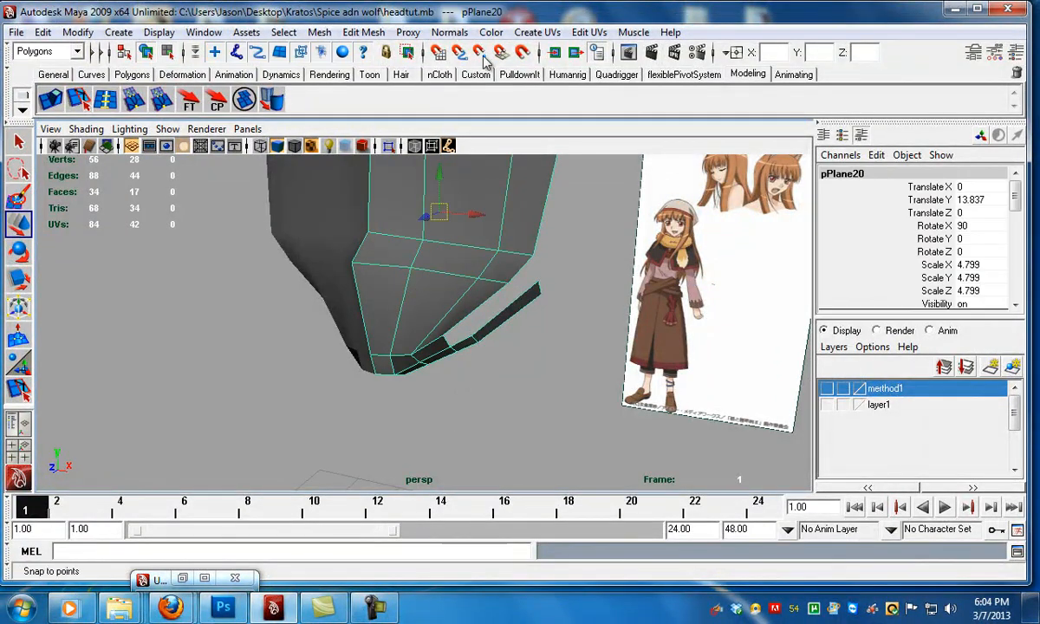
- Soften the edges of the head mesh
left_click(451, 32)
left_click(364, 203)
left_click(429, 401)
- Try to move the merged face vertex beside the chin upward
left_click_drag(430, 401, 440, 285, "alt")
left_click(429, 363)
left_click(446, 358)
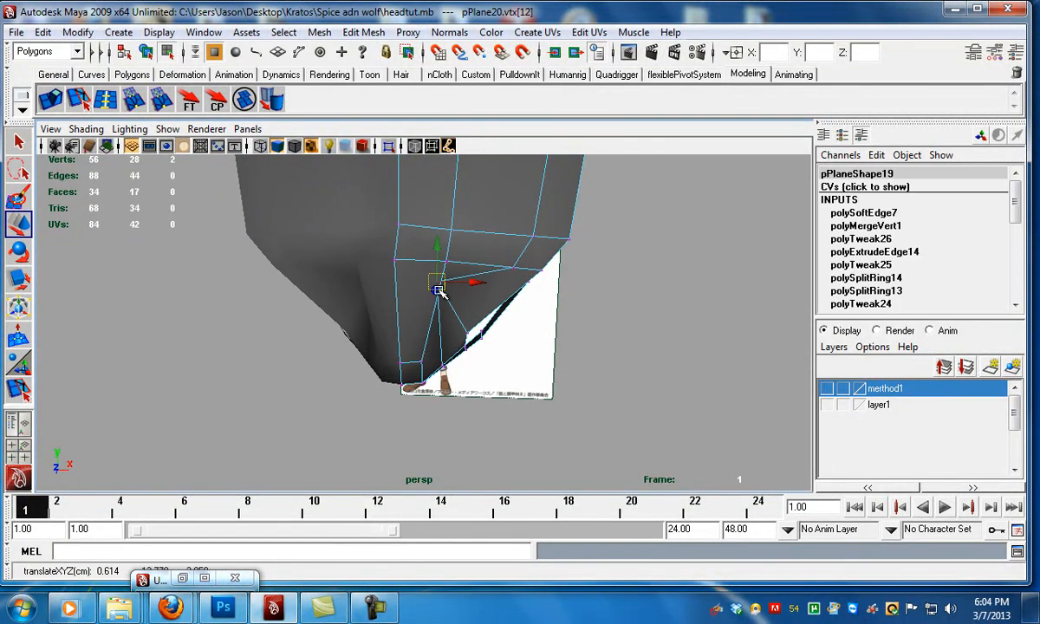
key("ctrl+z")
- Shift two vertices on the jaw strip beside the chin sideways to refine the jaw's outline
left_click(423, 383)
left_click_drag(435, 390, 465, 380, "alt")
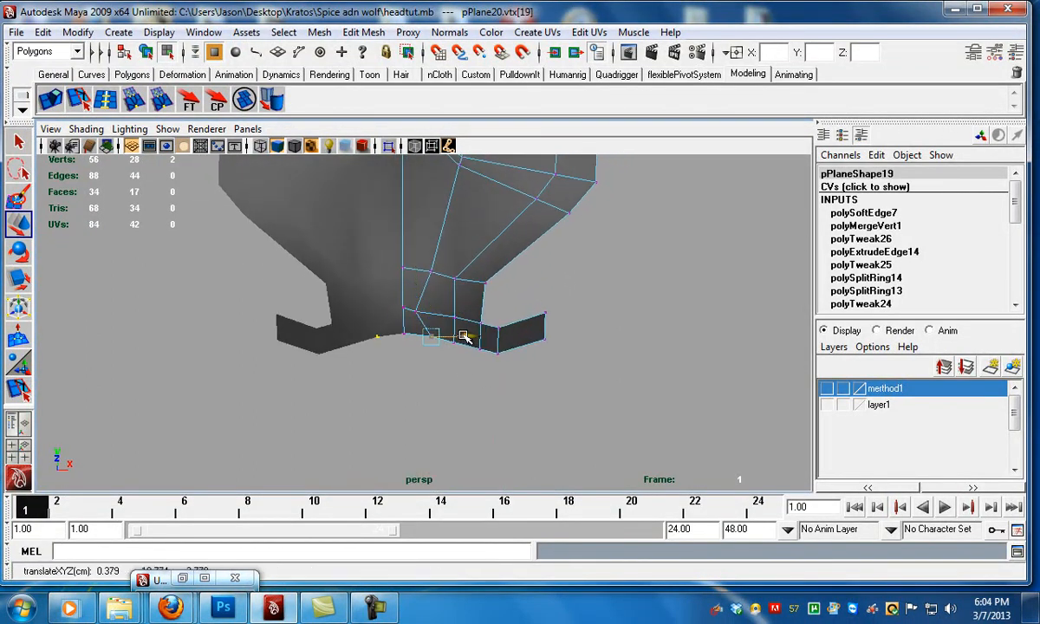
left_click_drag(450, 334, 480, 344, "alt")
left_click(461, 335)
left_click(455, 344)
left_click_drag(458, 366, 456, 271, "alt")
left_click_drag(440, 232, 420, 397, "alt")
scroll(434, 345, "down", 4)
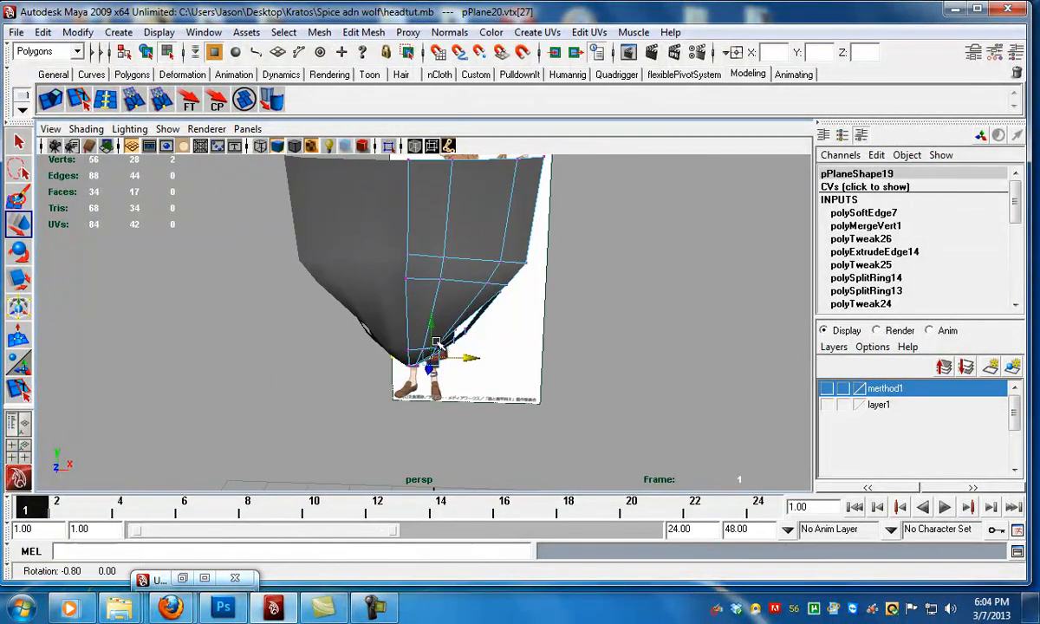
- Shift the face's outermost lower vertex sideways where it meets the jaw strip
scroll(436, 339, "up", 6)
left_click_drag(481, 339, 338, 303, "alt")
left_click(468, 314)
scroll(486, 337, "down", 1)
scroll(439, 328, "down", 2)
right_click_drag(338, 304, 404, 372, "alt")
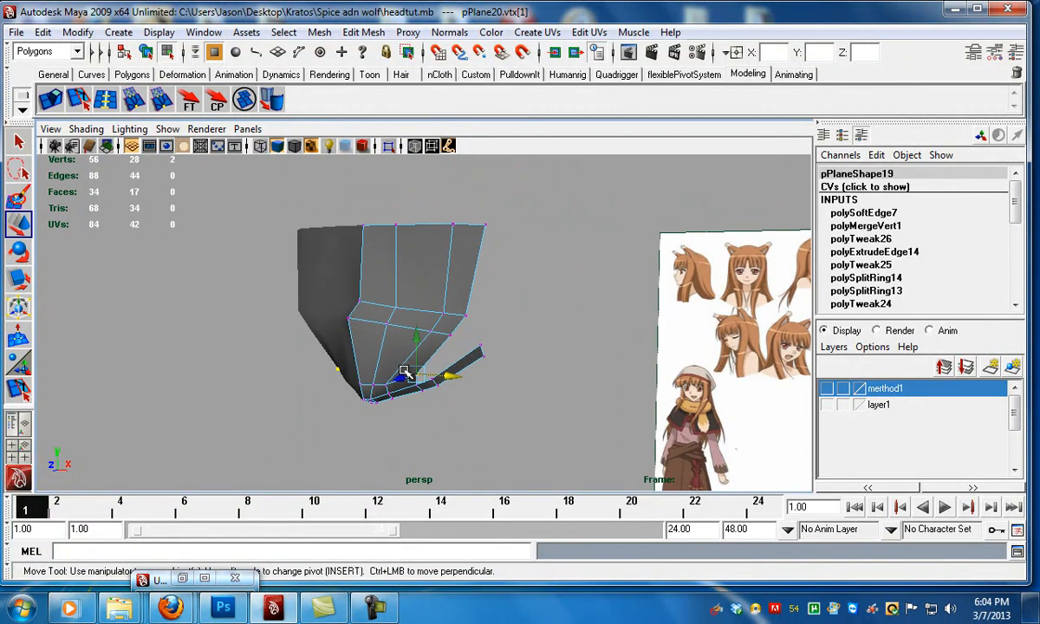
mouse_move(375, 409)
left_mouse_down("alt")
mouse_move(269, 395)
mouse_move(315, 417)
mouse_move(372, 419)
mouse_move(356, 410)
left_mouse_up("alt")
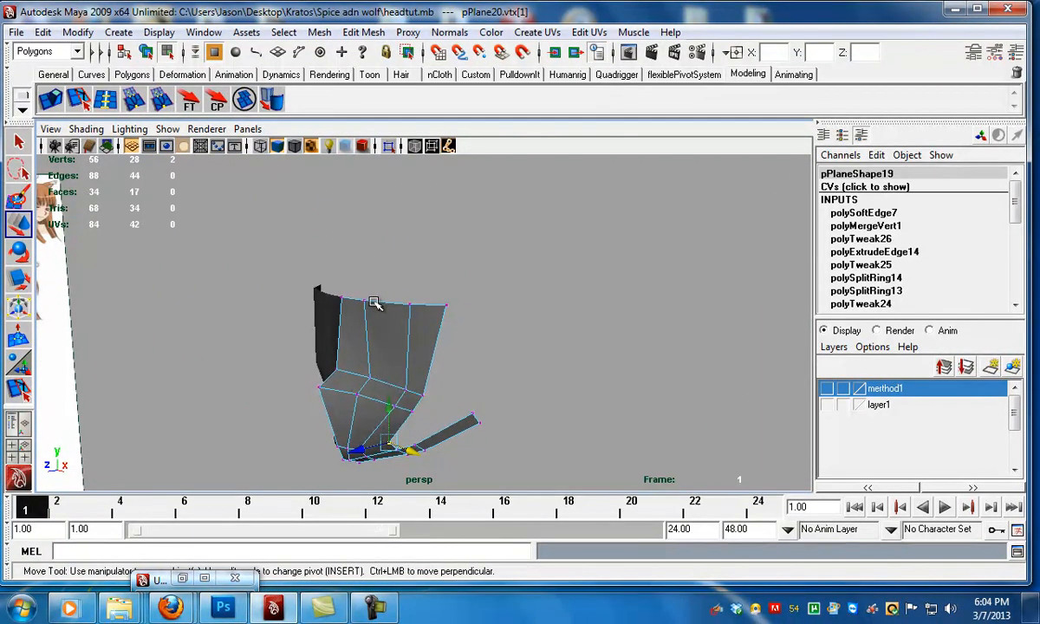
left_click_drag(383, 301, 355, 345, "alt")
- Insert an edge loop across the upper face at the eyelid line of the side reference
key("space")
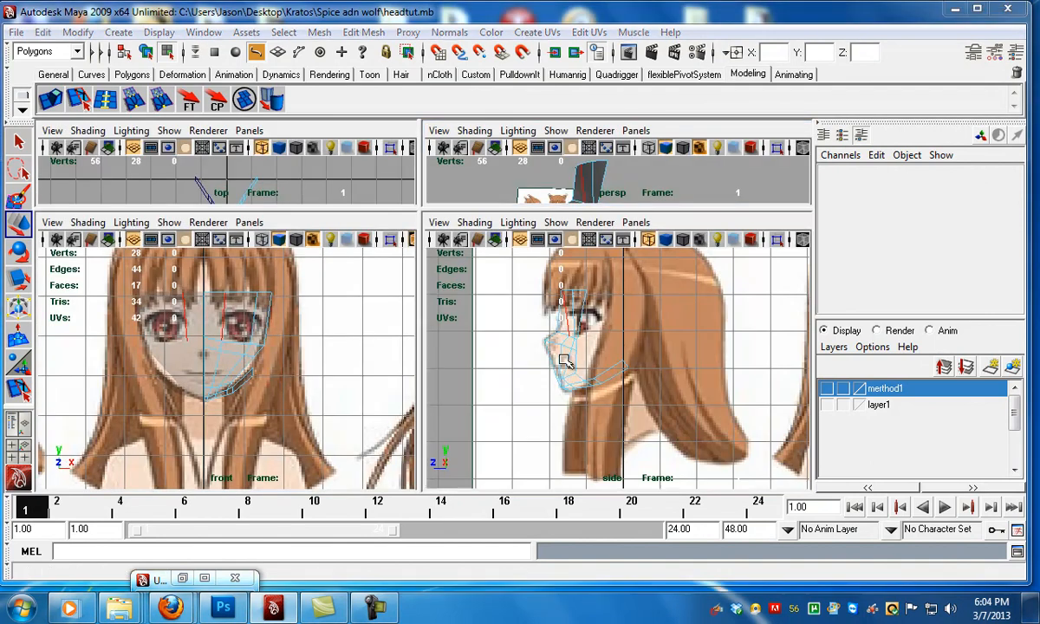
key("space")
right_click_drag(390, 325, 434, 342, "alt")
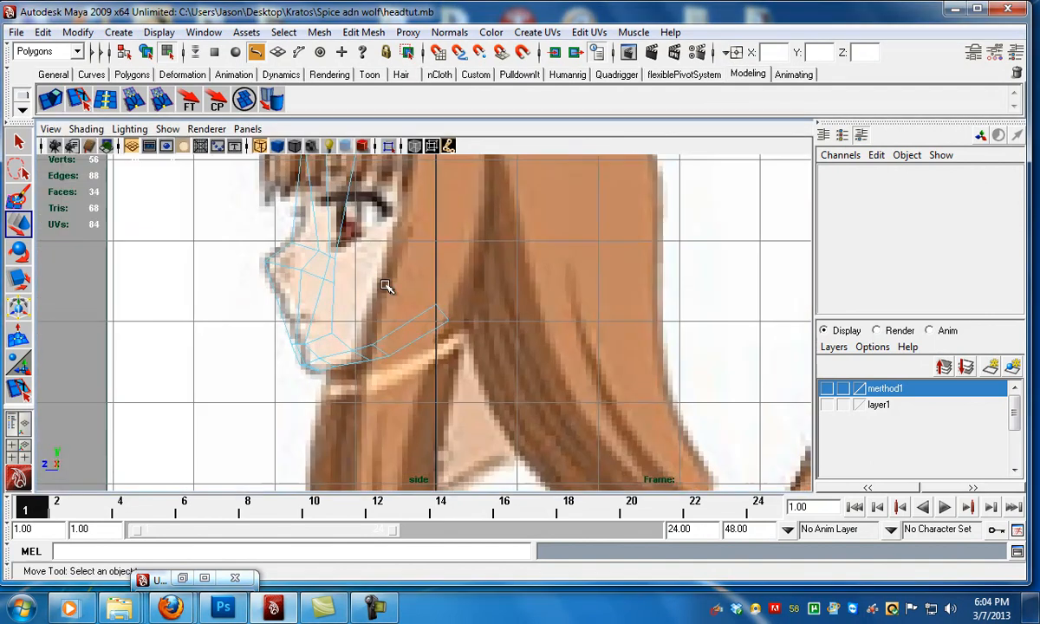
middle_click_drag(434, 342, 451, 414, "alt")
left_click(78, 99)
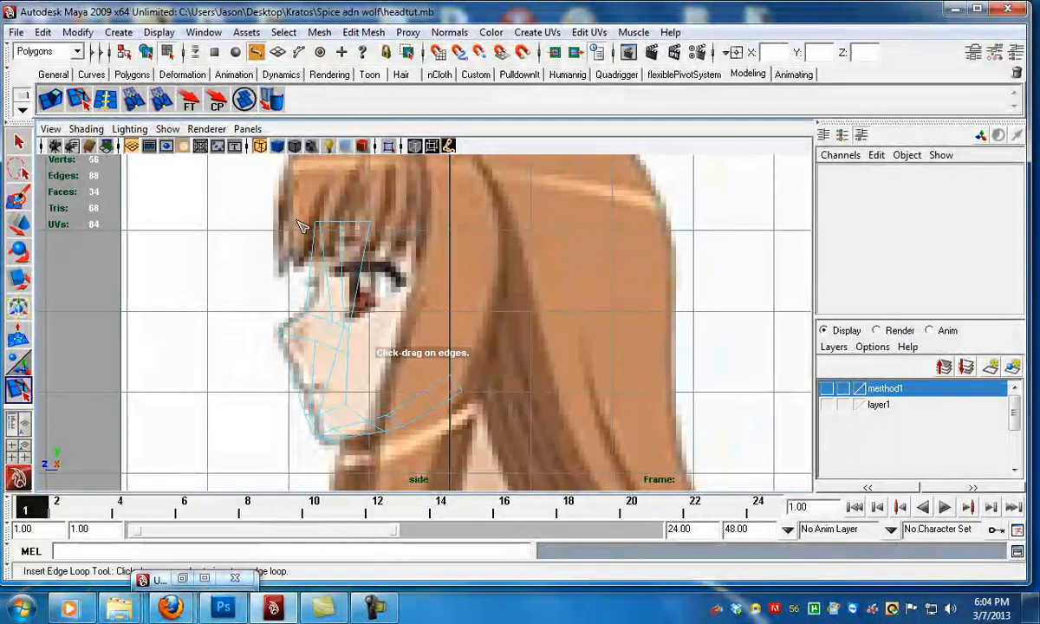
left_click(316, 270)
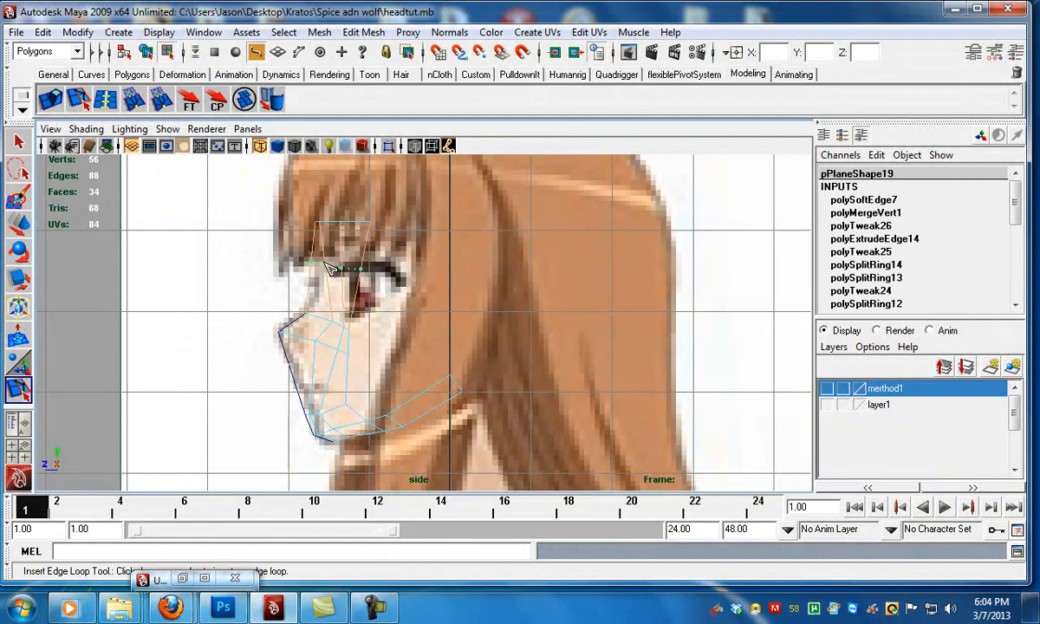
left_click(330, 267)
- Reposition the new loop's front vertices to follow the brow and nose-bridge profile in the side reference
key("e")
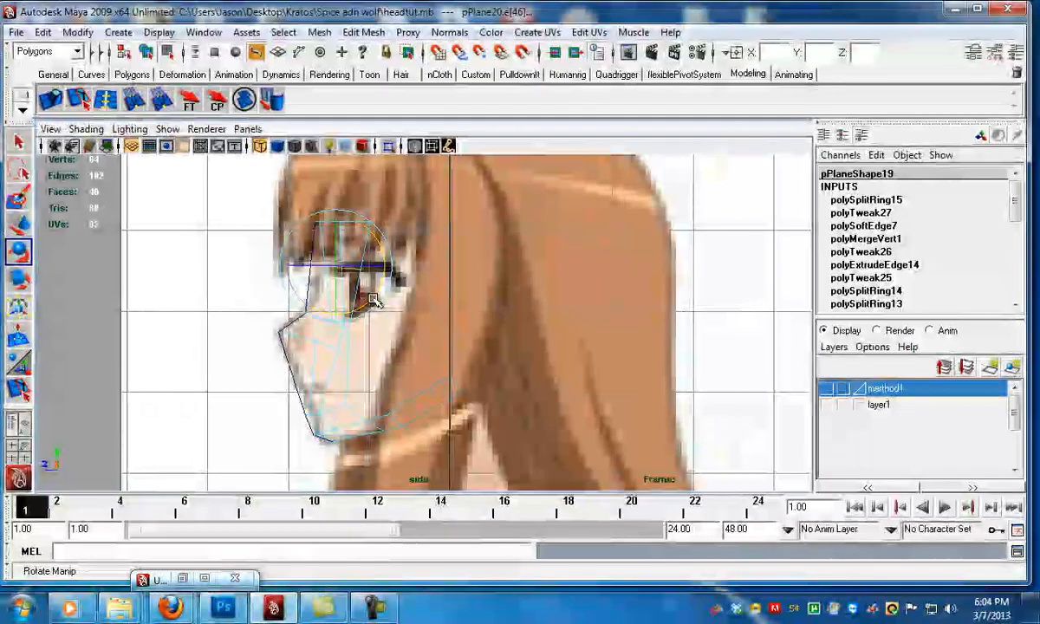
key("w")
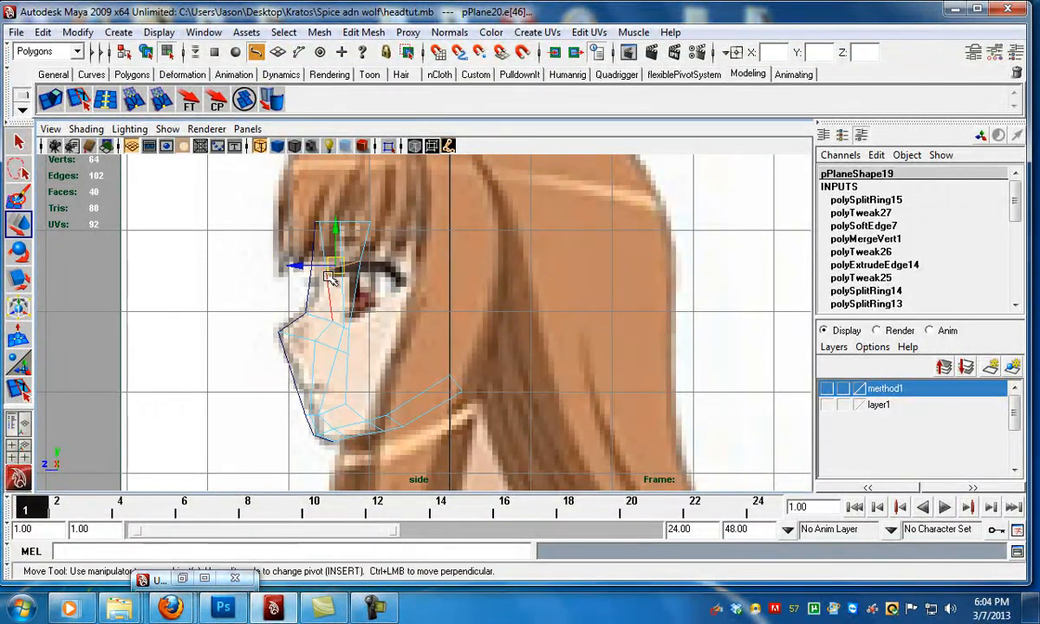
left_click(301, 264)
left_click_drag(332, 276, 333, 276)
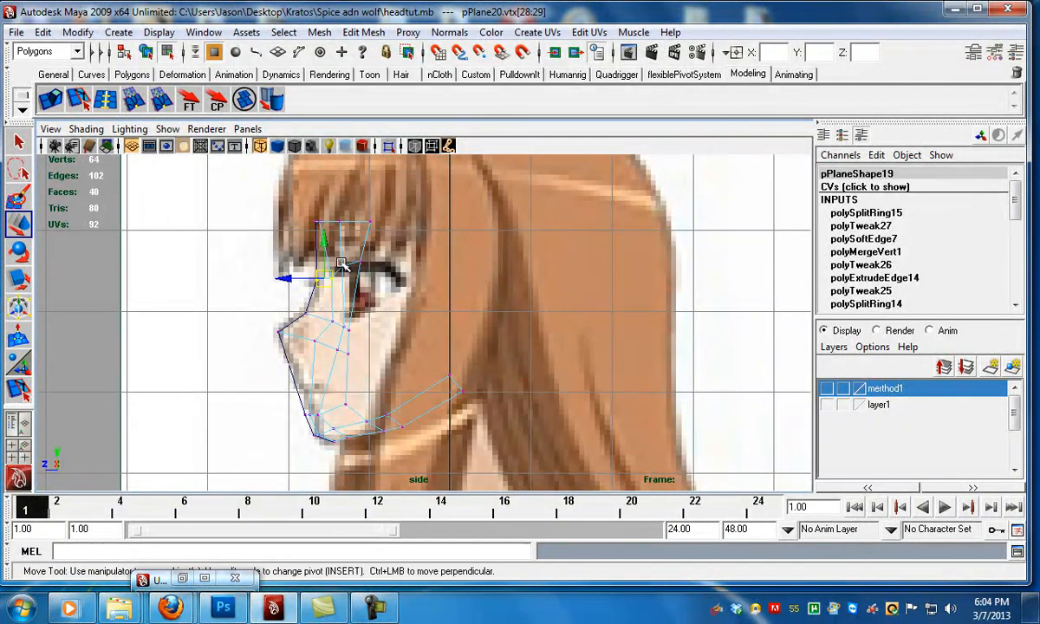
left_click_drag(344, 248, 344, 249)
left_click(360, 260)
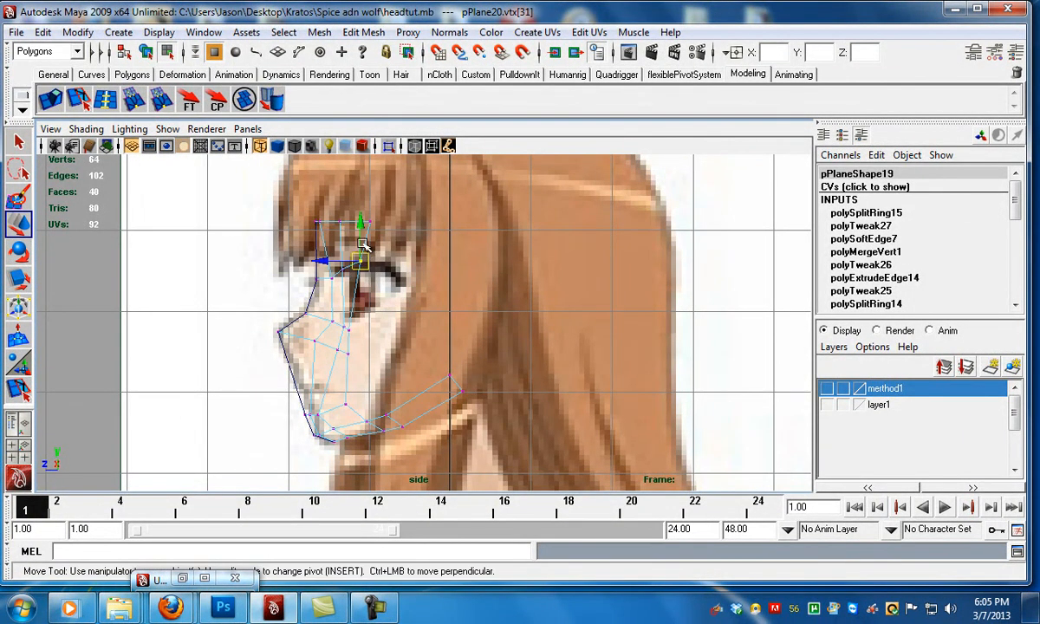
- Shift the eye-level loop's inner and outer vertices to round the face in the perspective view
key("space")
key("space")
left_click_drag(419, 301, 433, 335, "alt")
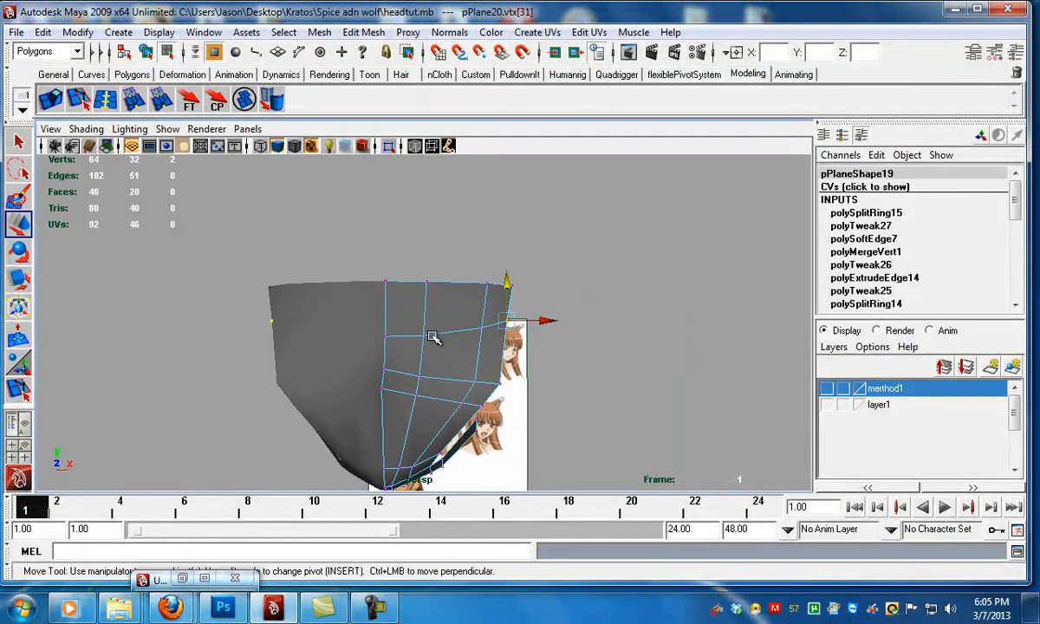
left_click(425, 336)
left_click_drag(420, 326, 254, 319, "alt")
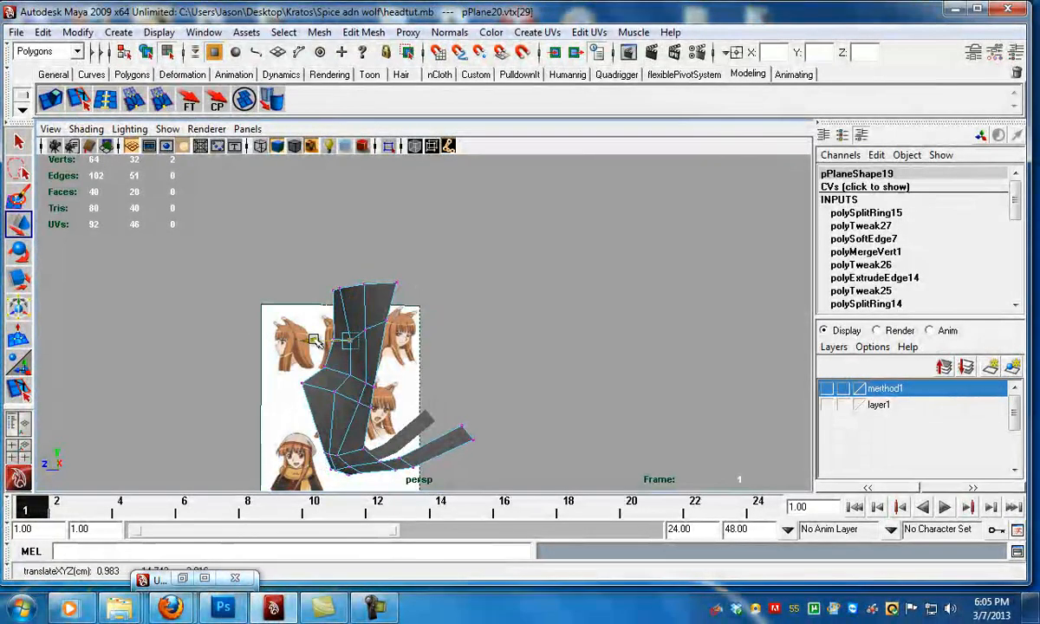
left_click_drag(319, 344, 414, 390, "alt")
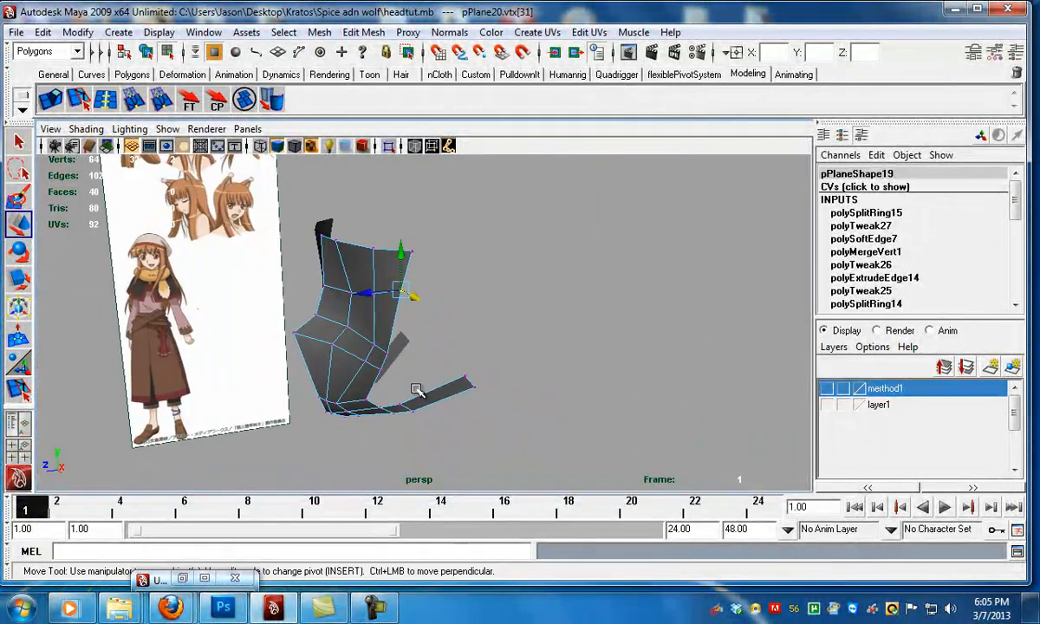
- Extrude the face mesh's top edges up and back to follow the forehead in the side reference, and tilt them
left_click(371, 325)
left_click(392, 250)
left_click_drag(322, 298, 355, 304, "alt")
double_click(376, 258, "shift")
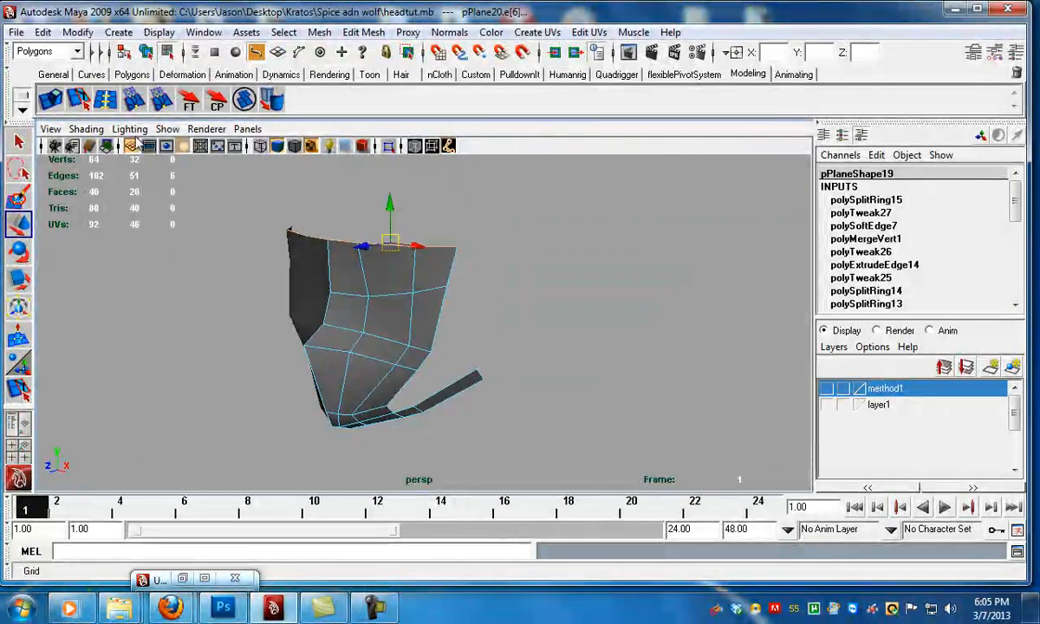
left_click(51, 101)
left_click_drag(414, 220, 398, 244, "alt")
left_click_drag(407, 299, 396, 324, "alt")
key("space")
key("space")
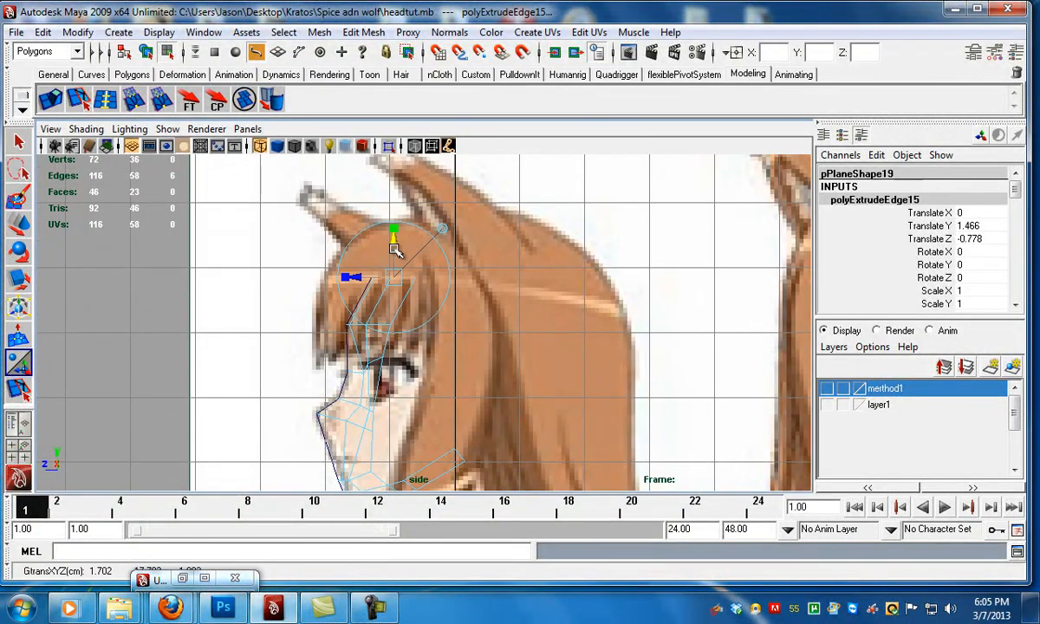
left_click(449, 260)
left_click_drag(448, 260, 448, 285)
- Extrude the top edges again toward the front of the crown, rotating and raising them to follow the skull curve
key("g")
left_click(442, 229)
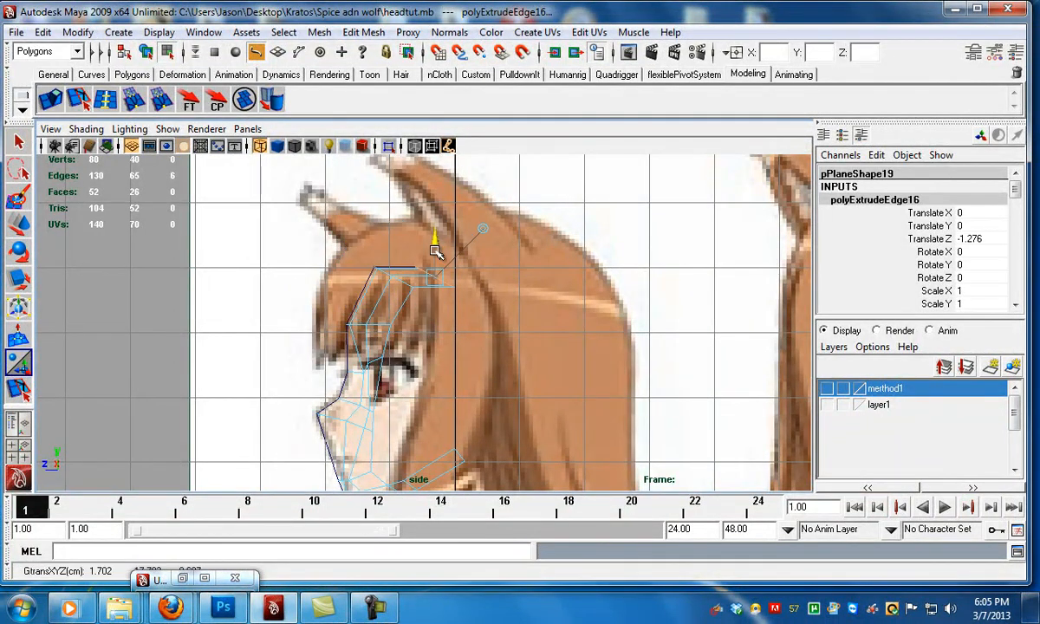
key("e")
left_click_drag(472, 290, 507, 262)
key("w")
- Extrude the edges 2.777 units back across the crown, and tilt and reposition them along the skull
key("g")
left_click(475, 198)
key("e")
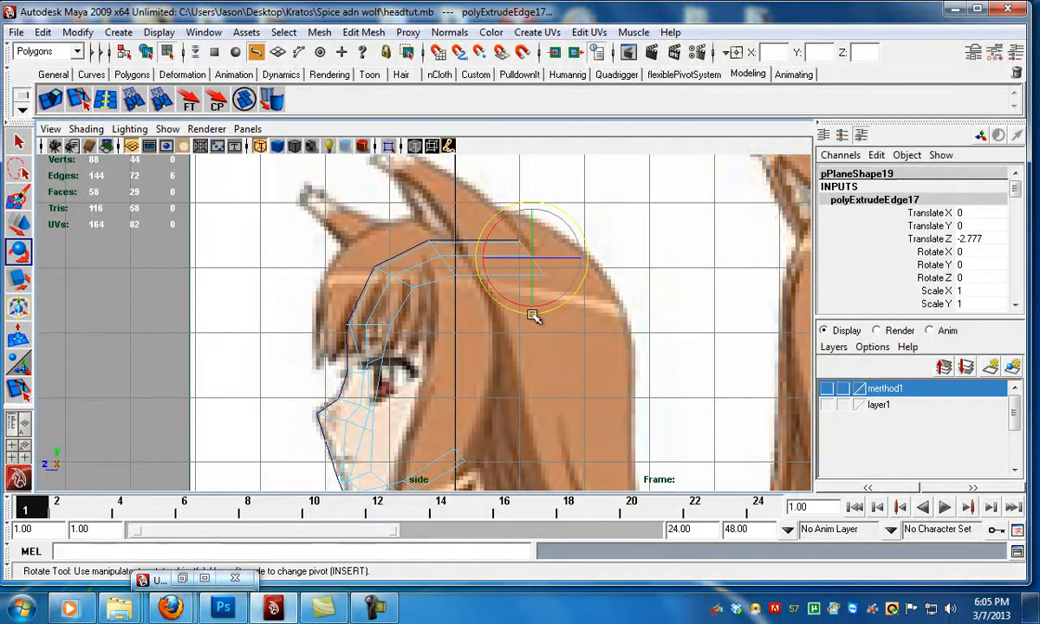
left_click_drag(516, 305, 493, 288)
key("w")
left_click_drag(529, 232, 532, 227)
- Extrude the end edges 1.877 down and 2.052 back, rotate them, and extrude again 1.551 down and 0.25 back
key("ctrl+e")
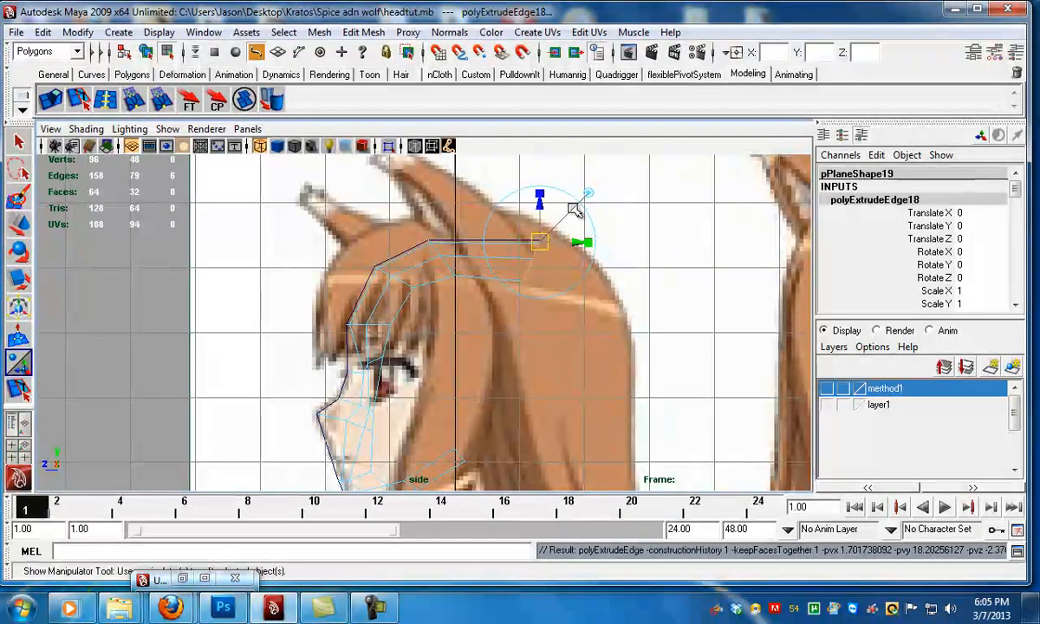
left_click_drag(540, 258, 605, 321)
middle_click_drag(595, 372, 549, 325, "alt")
left_click_drag(548, 325, 543, 330)
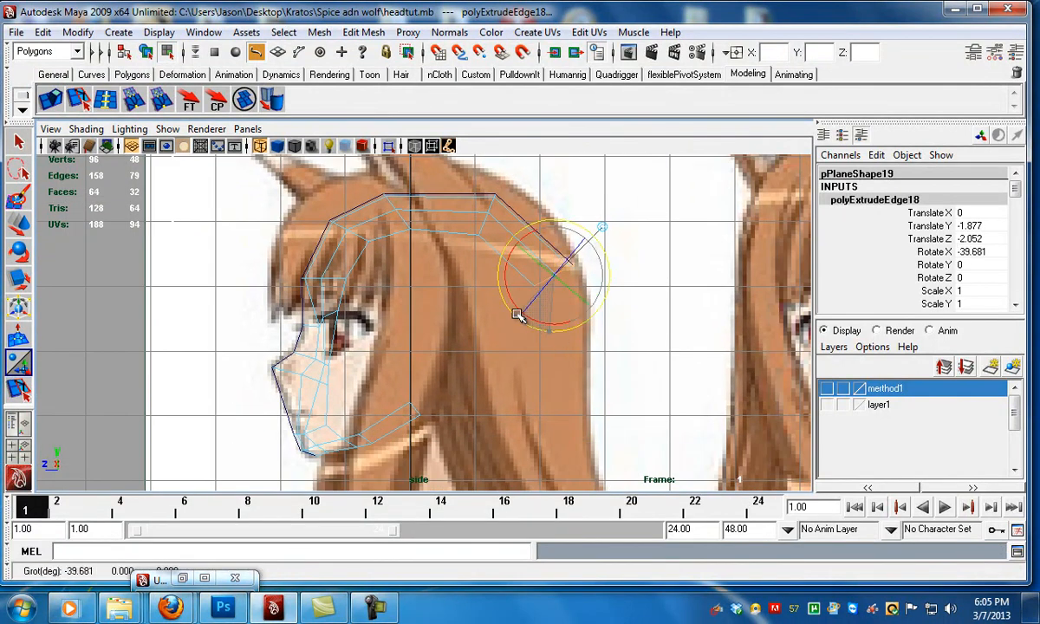
key("ctrl+e")
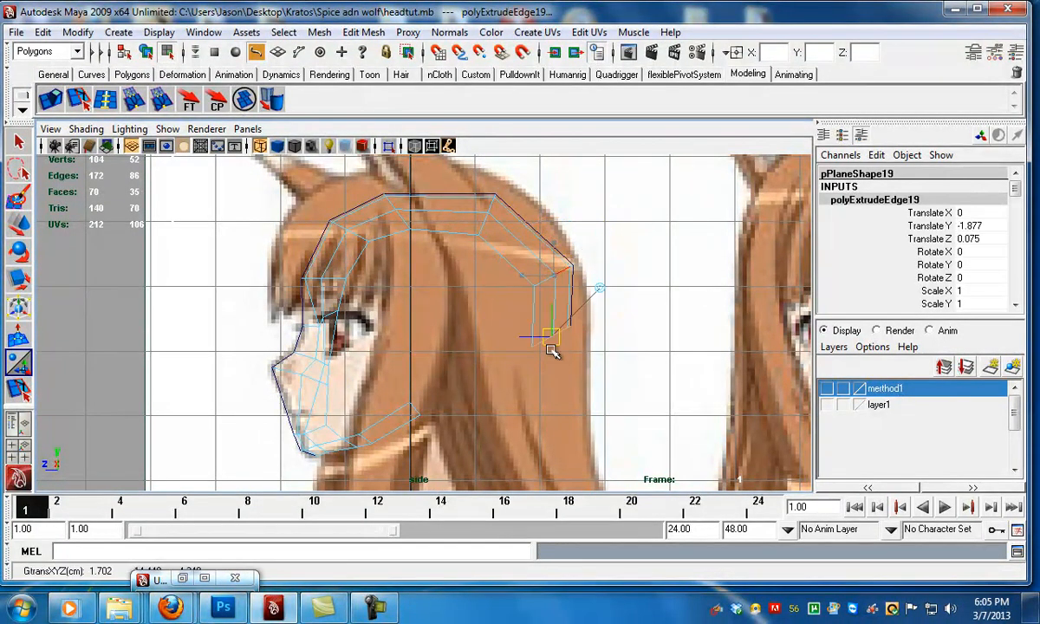
middle_click_drag(560, 332, 549, 297, "alt")
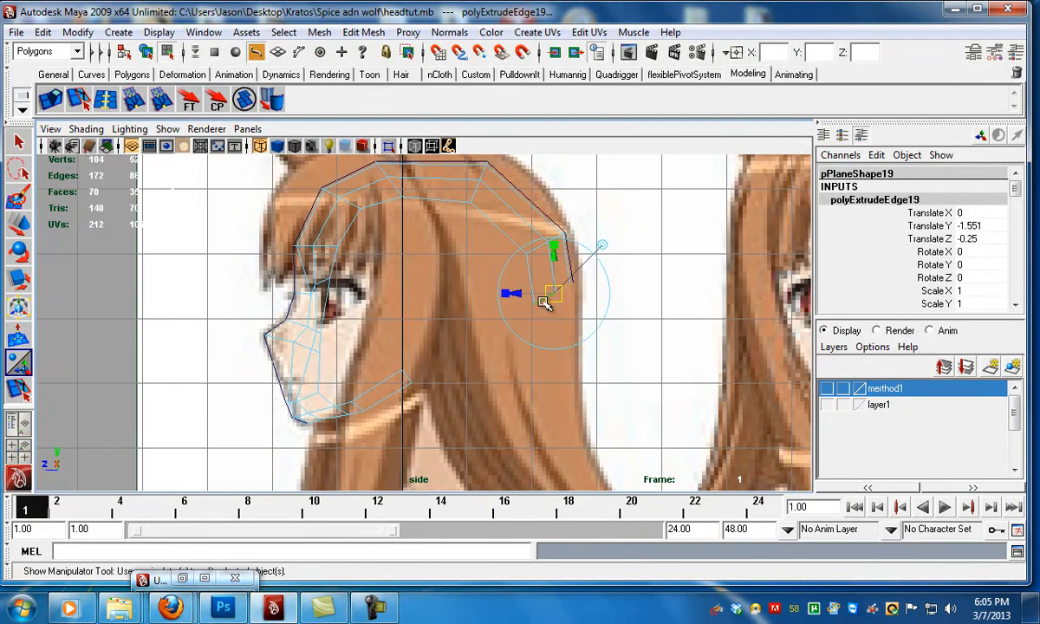
- Extrude the end edges 2.002 down and 1.201 forward toward the nape, rotate them -59.016 degrees in X, and move them inward
key("ctrl+e")
left_click_drag(556, 299, 565, 393)
key("w")
left_click_drag(519, 365, 527, 373)
right_click_drag(527, 372, 490, 364, "alt")
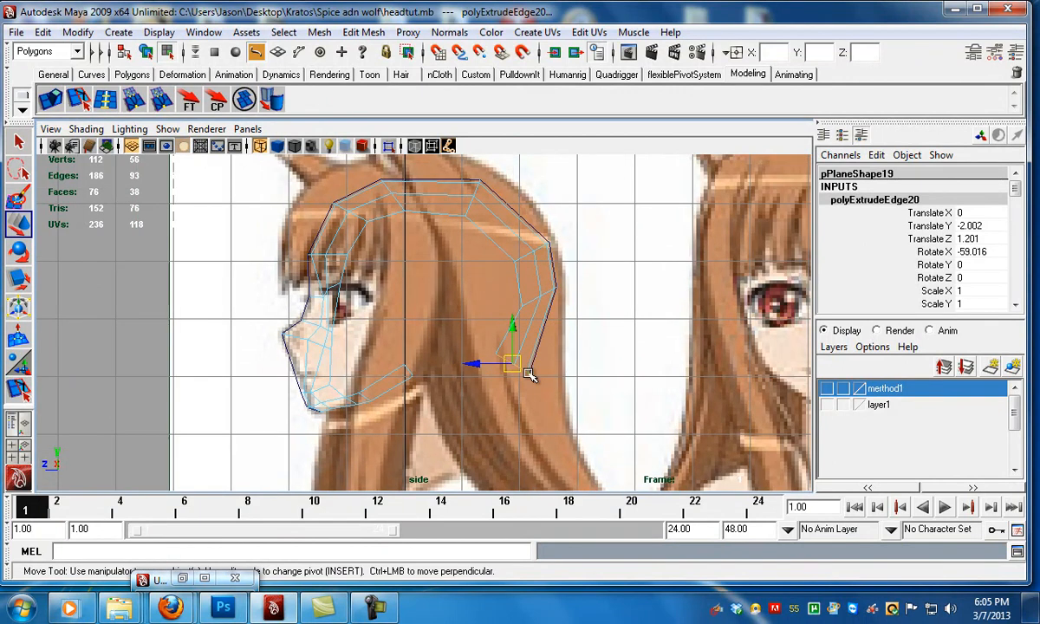
left_click_drag(530, 366, 506, 357)
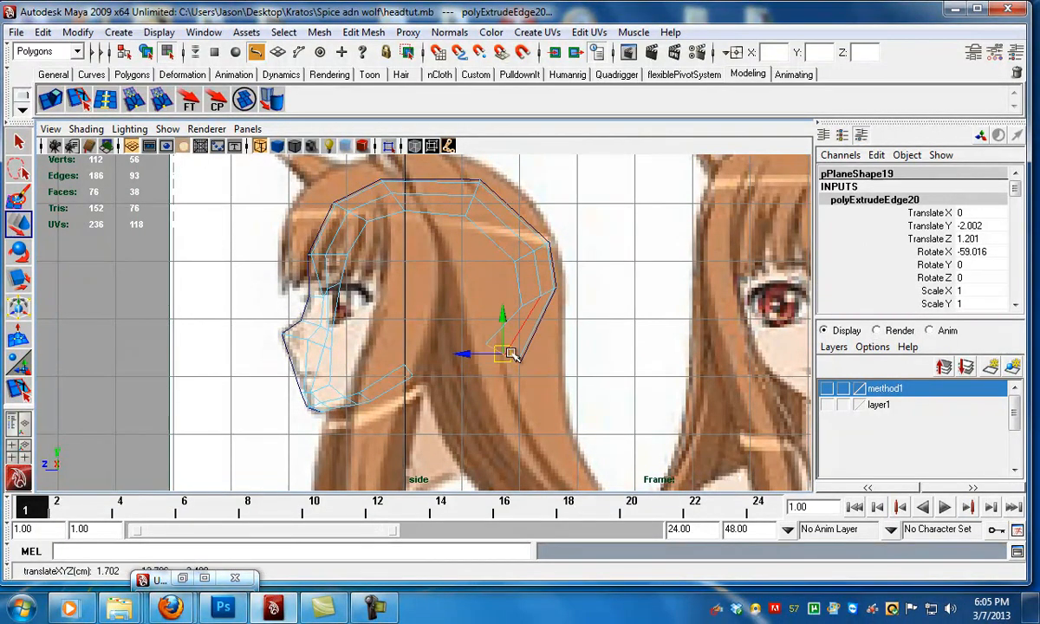
- Move the lowest nape vertices to match the side reference and adjust the outer vertices on the upper side of the head
right_click_drag(530, 352, 490, 361)
left_click_drag(529, 375, 513, 357)
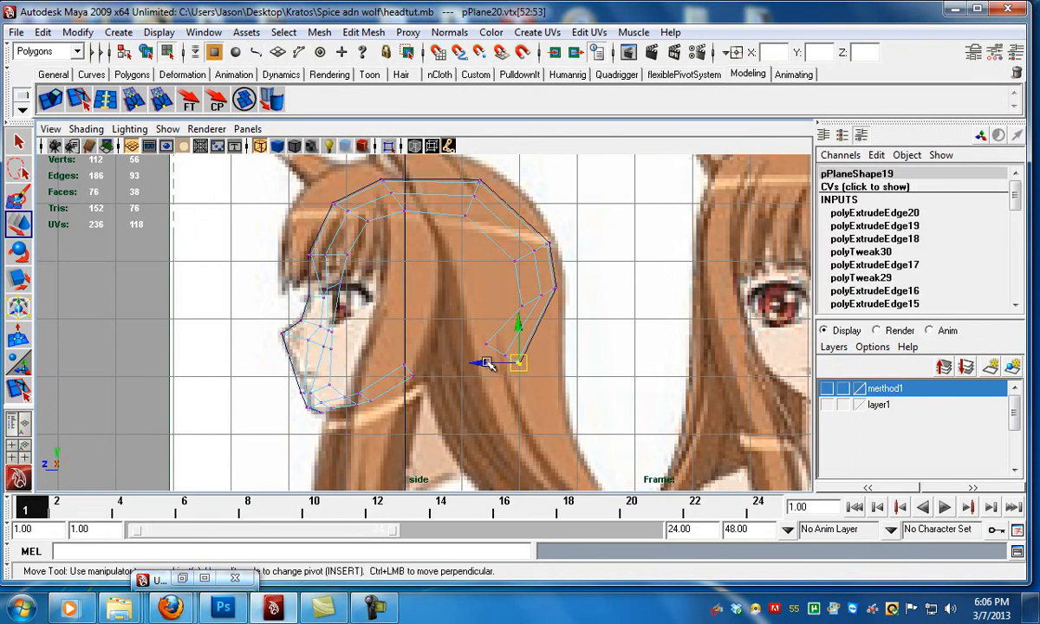
key("space")
key("space")
left_click_drag(429, 282, 578, 274, "alt")
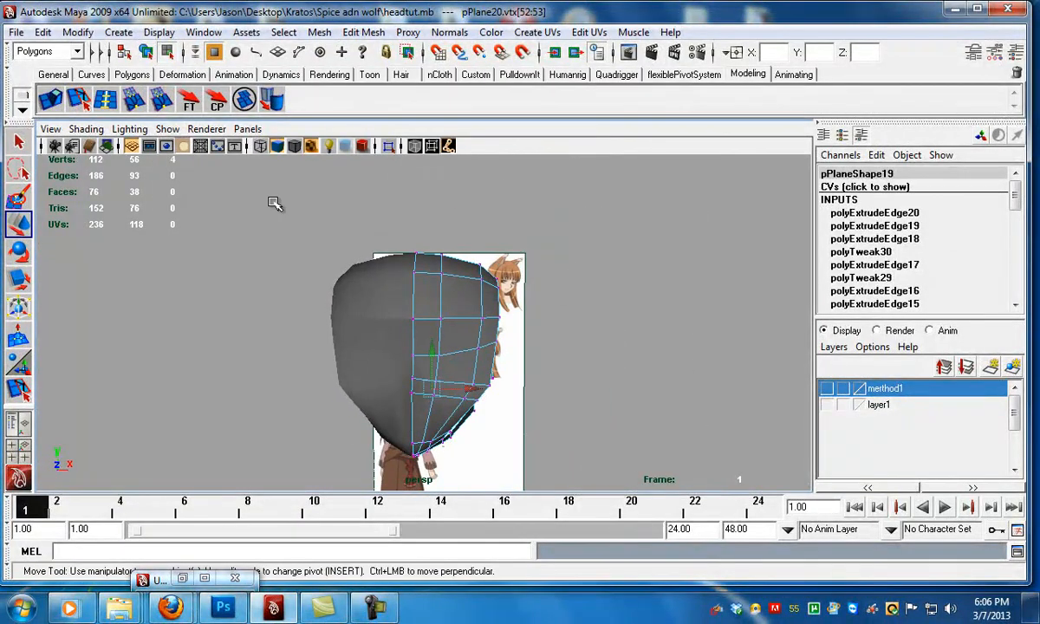
left_click_drag(457, 244, 517, 291)
left_click(495, 262)
left_click_drag(500, 241, 498, 246)
right_click_drag(574, 303, 535, 289, "alt")
left_click_drag(536, 291, 535, 290)
- Extrude the open side edges beside the eye and cheek back along Z by -1.693
left_click_drag(568, 325, 405, 375, "alt")
left_click(450, 419)
left_click(405, 374)
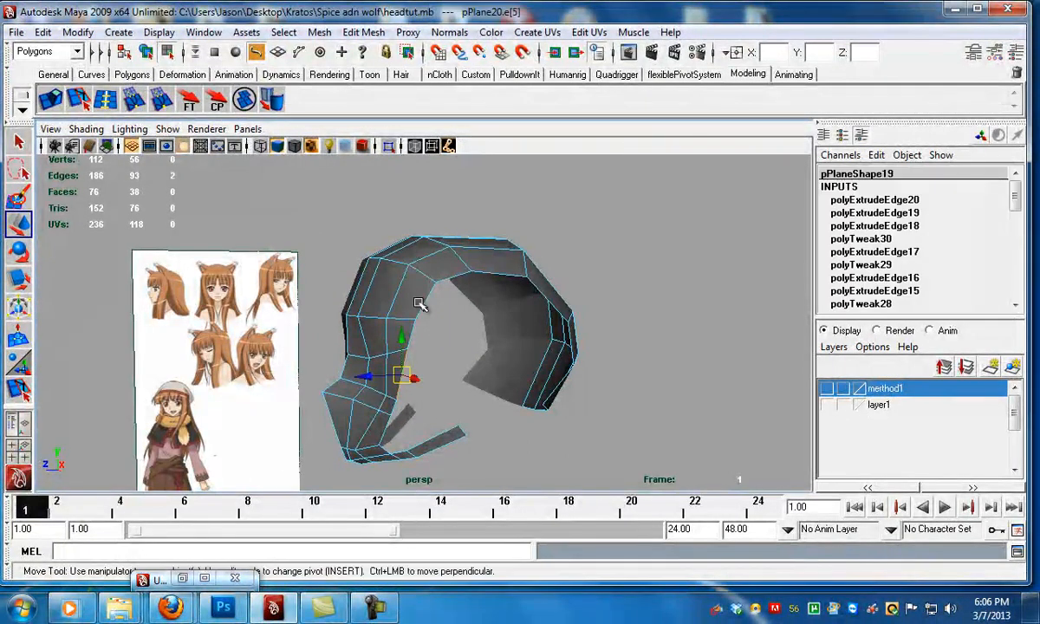
left_click_drag(429, 294, 388, 373, "alt")
key("ctrl+e")
left_click(441, 326)
key("ctrl+z")
left_click(368, 377)
key("ctrl+z")
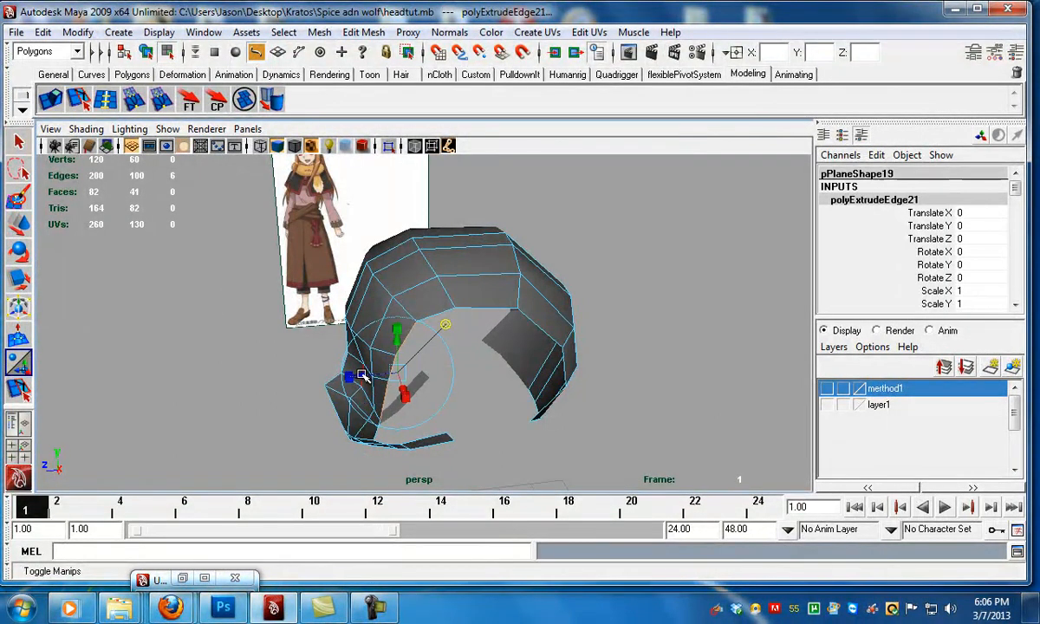
left_click_drag(366, 376, 412, 373)
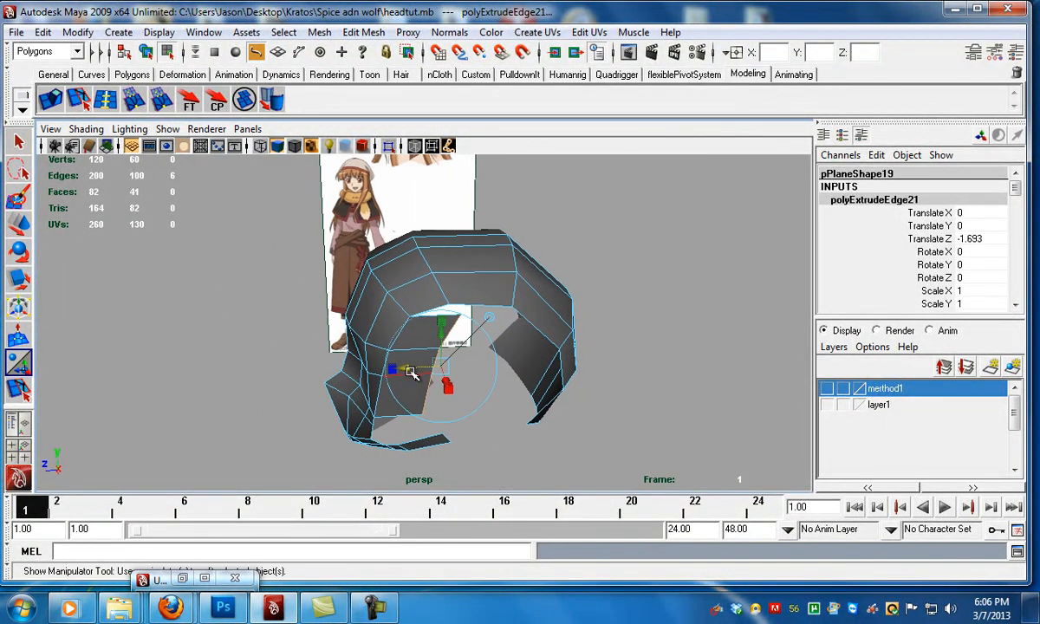
- Extrude the side edges again, moving them 0.355 in X and -1.737 in Z
key("g")
left_click(485, 341)
left_click_drag(444, 340, 494, 428, "alt")
key("ctrl+z")
left_click(468, 360)
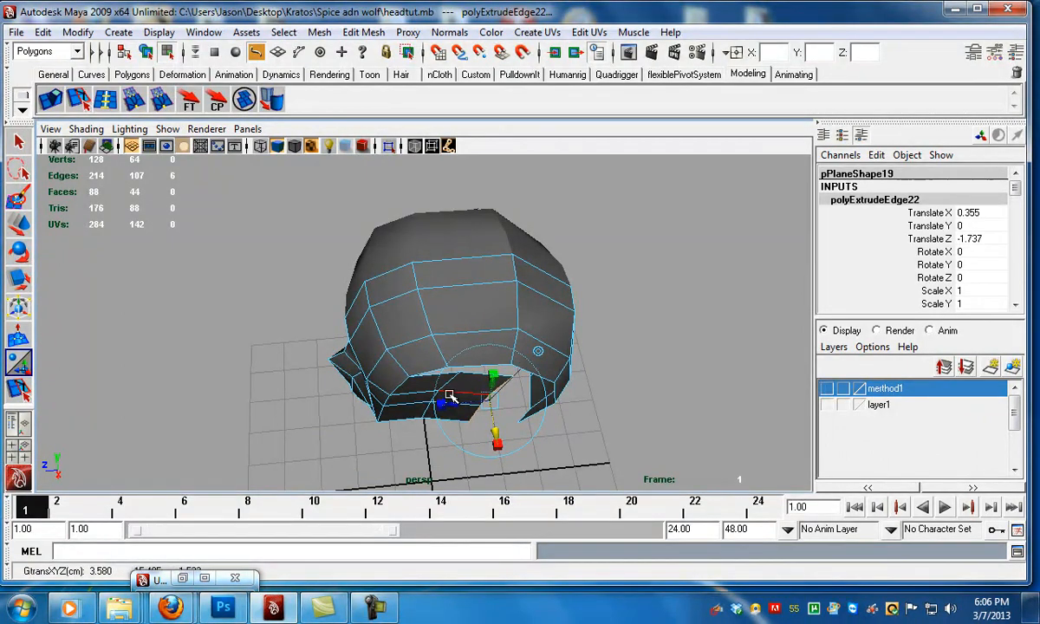
- Reposition the new side faces' edge loop and snap their upper vertices onto the adjoining crown vertices
left_click(450, 395)
left_click(446, 389)
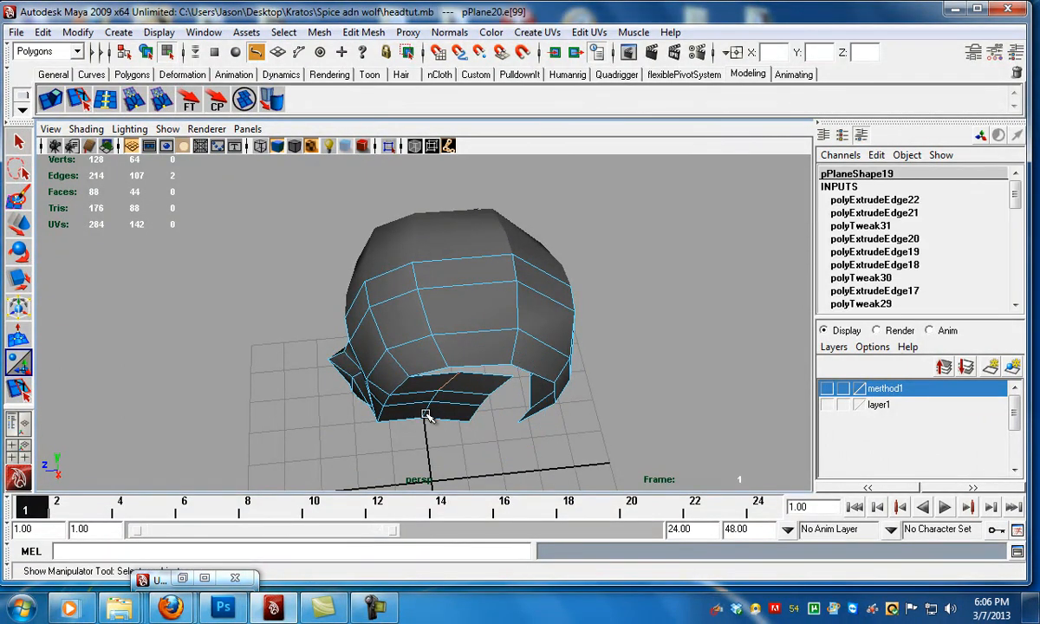
double_click(425, 415)
left_click_drag(430, 414, 440, 436, "alt")
key("w")
left_click_drag(447, 434, 482, 423, "alt")
right_click_drag(483, 423, 481, 374)
left_click(494, 365)
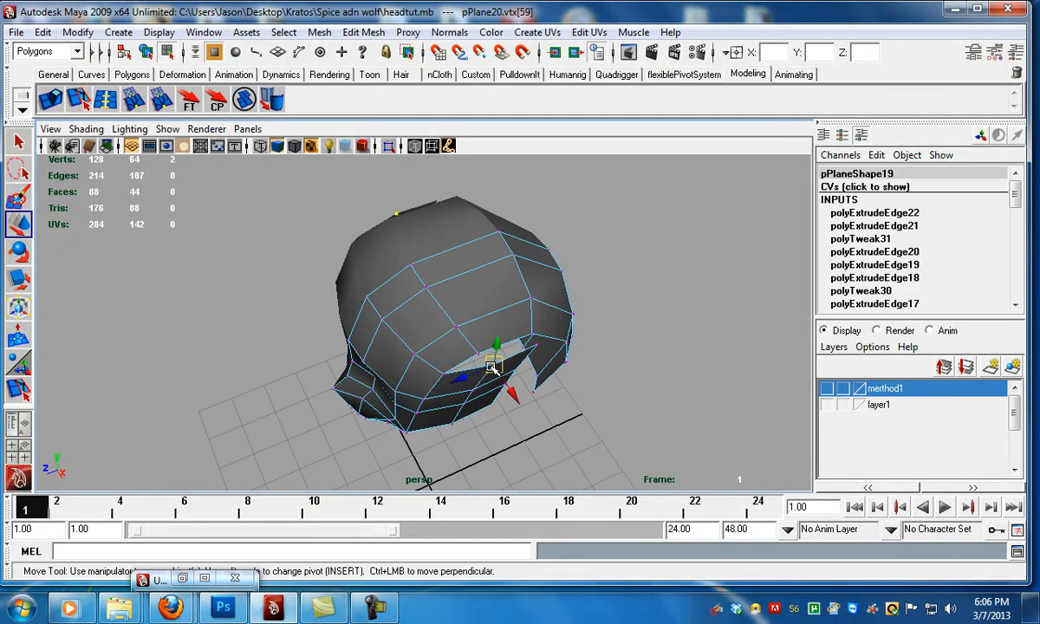
left_click_drag(494, 366, 550, 418)
- Merge the overlapping vertices where the side faces meet the crown
scroll(443, 395, "up", 3)
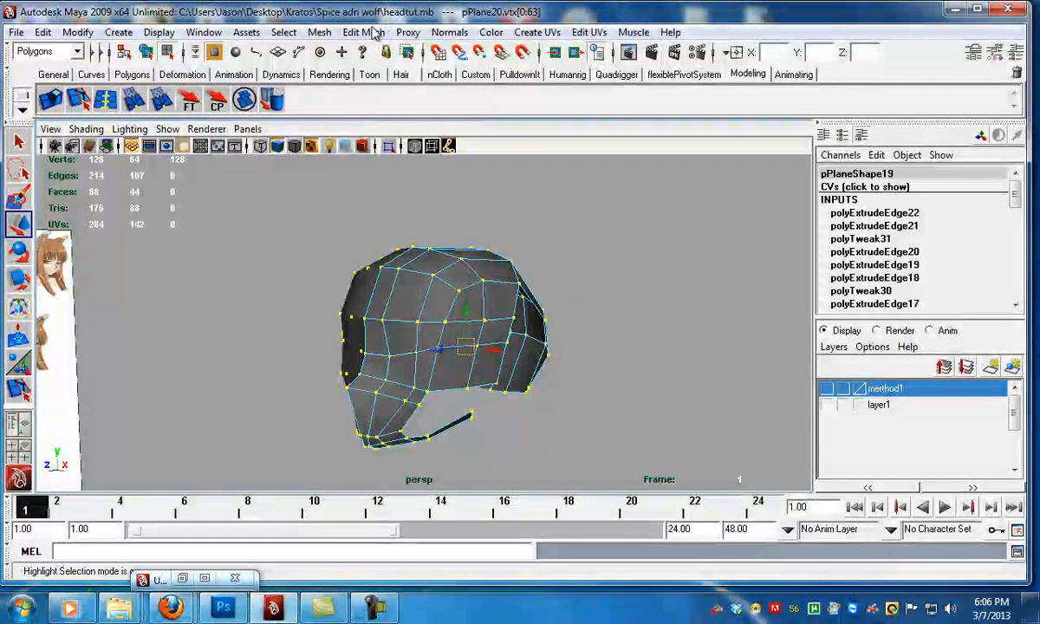
left_click(363, 32)
left_click(290, 351)
scroll(499, 357, "up", 2)
left_click_drag(500, 357, 524, 292, "alt")
left_click(612, 272)
middle_click_drag(481, 298, 500, 259, "alt")
left_click_drag(456, 310, 473, 340, "alt")
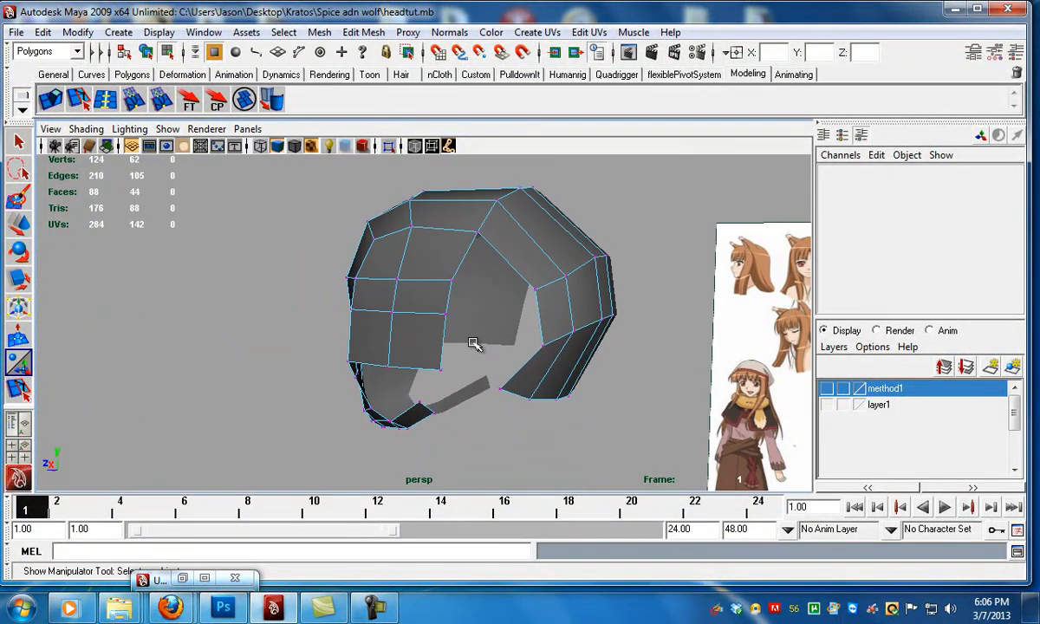
- Extrude the side faces' rear edges -0.889 in Y and -1.03 in Z, scale them to 0.683, and display wireframe on shaded
left_click(443, 351)
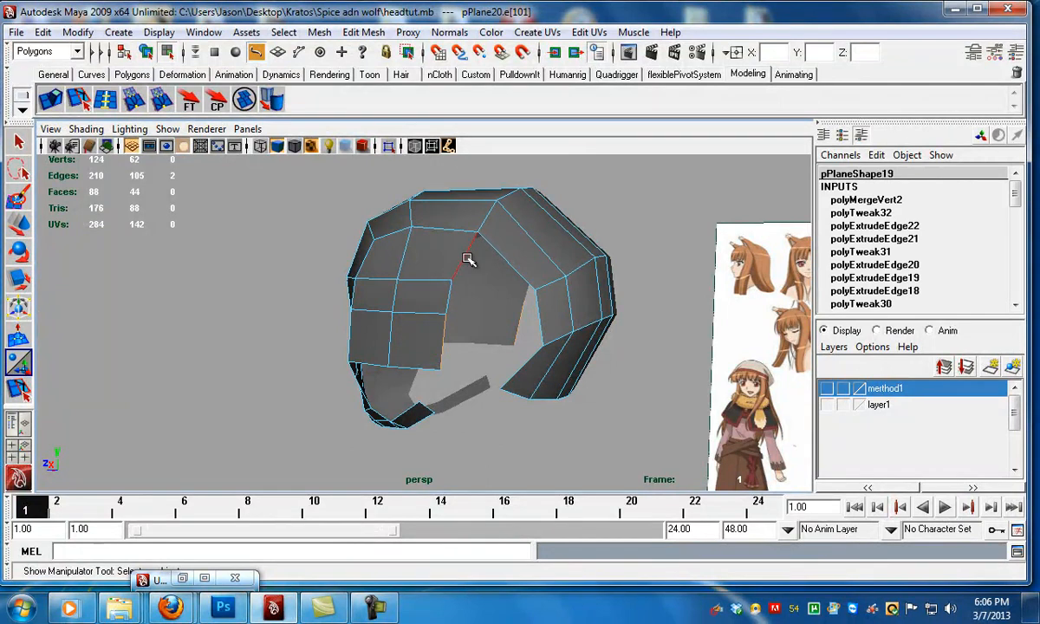
left_click(51, 100)
left_click_drag(492, 294, 494, 297, "alt")
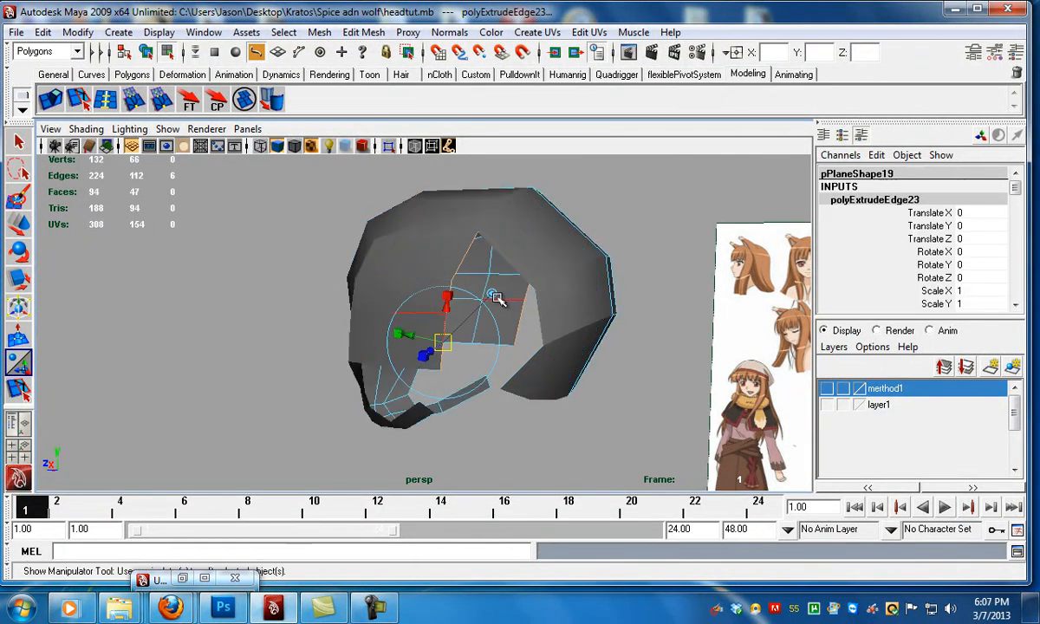
left_click_drag(416, 300, 461, 343, "alt")
left_click_drag(475, 344, 520, 345, "alt")
left_click(87, 130)
left_click(130, 270)
mouse_move(381, 303)
left_mouse_down("alt")
mouse_move(418, 309)
mouse_move(448, 283)
mouse_move(442, 316)
mouse_move(476, 304)
left_mouse_up("alt")
left_click(460, 302)
left_click_drag(462, 348, 447, 346)
left_click_drag(455, 344, 523, 343, "alt")
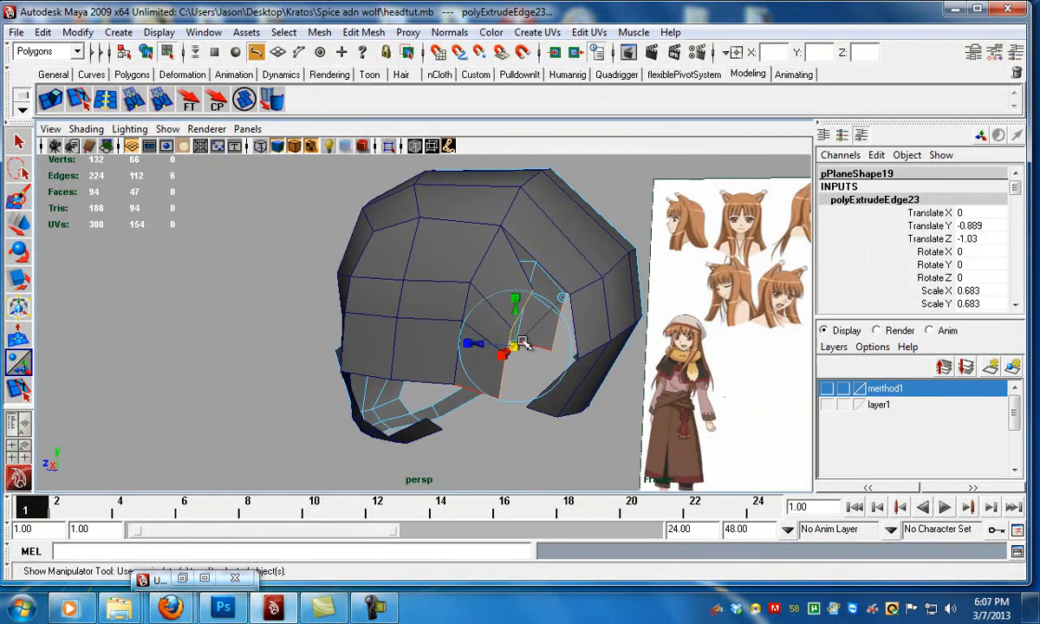
- Snap the upper and lower vertices of the extruded side faces onto the matching vertices at the back of the head
key("F9")
left_click_drag(536, 289, 565, 301, "alt")
key("w")
left_click(512, 335)
left_click_drag(512, 334, 576, 364)
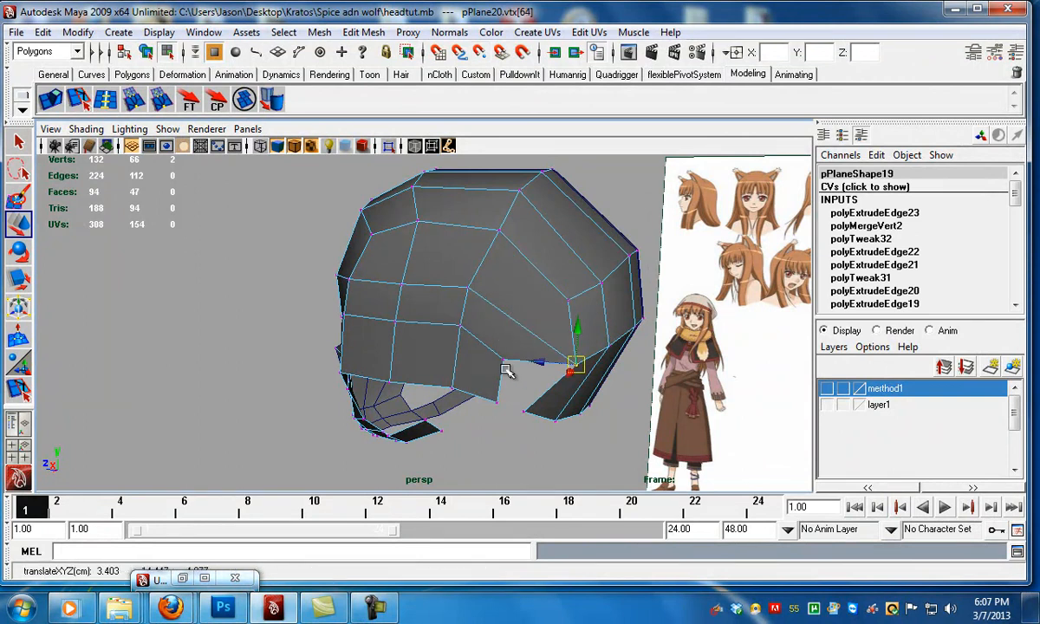
left_click(504, 358)
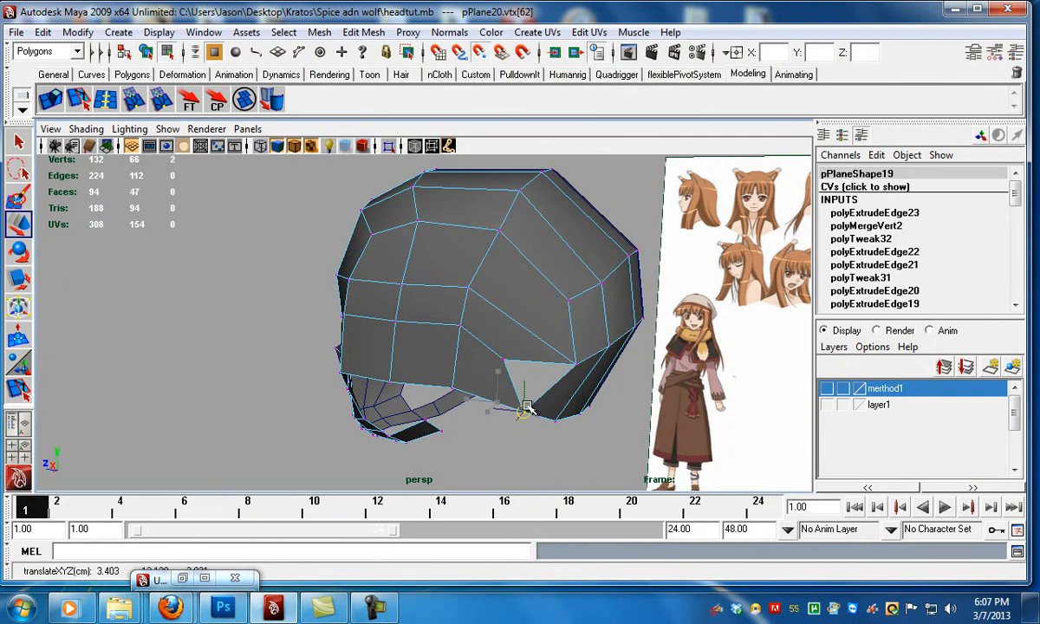
left_click_drag(543, 375, 530, 362, "alt")
left_click(517, 347)
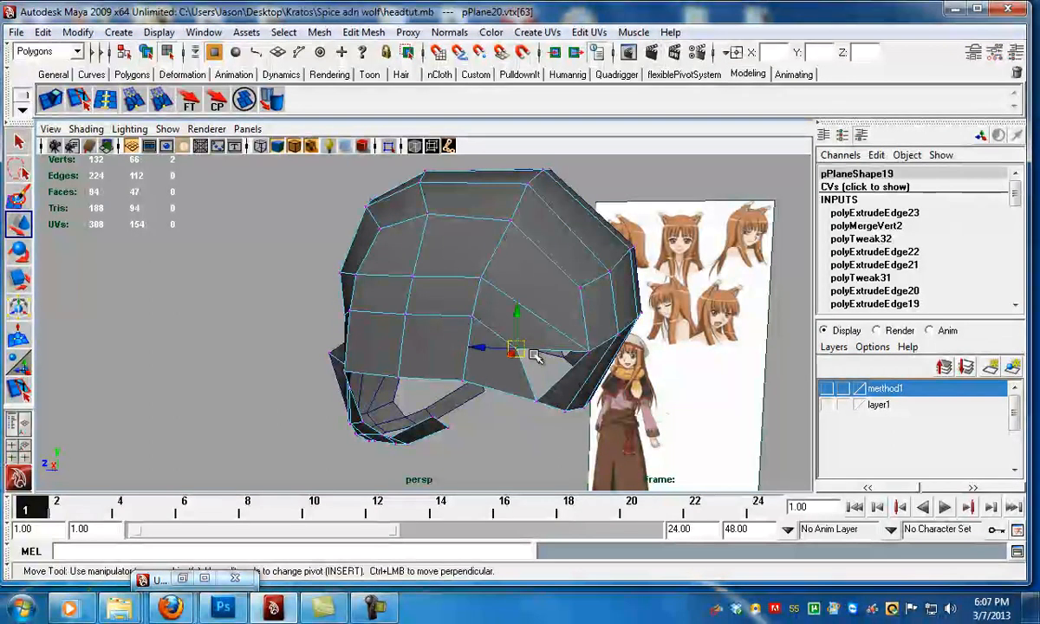
- Insert an edge loop across the nape strip and snap the remaining side vertex onto it to close the gap
left_click_drag(601, 385, 425, 364, "alt")
left_click(102, 100)
left_click_drag(422, 371, 561, 370, "alt")
key("w")
key("F9")
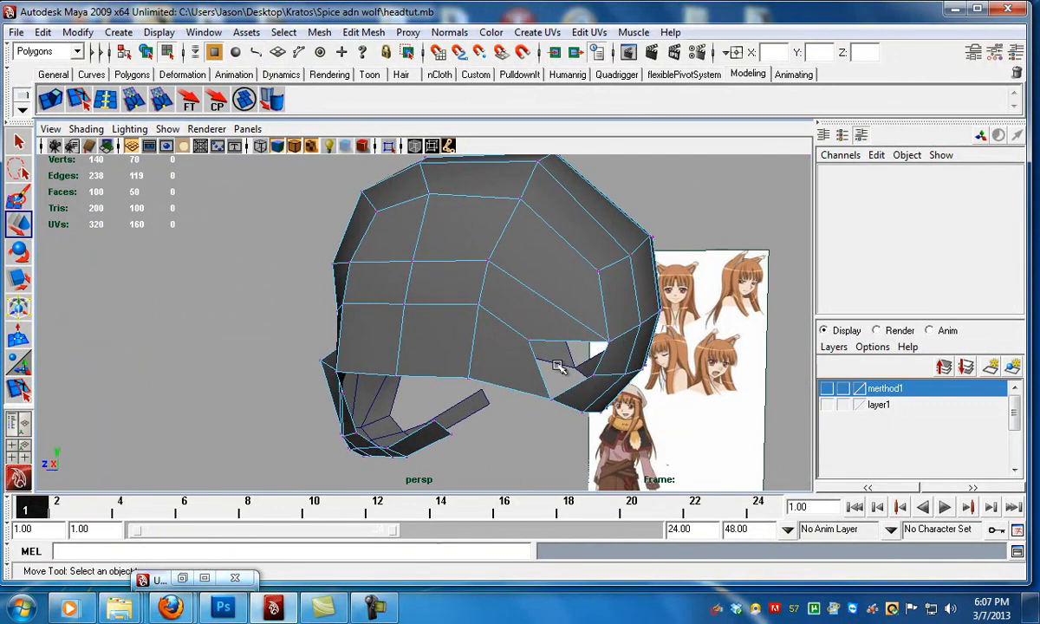
left_click(529, 342)
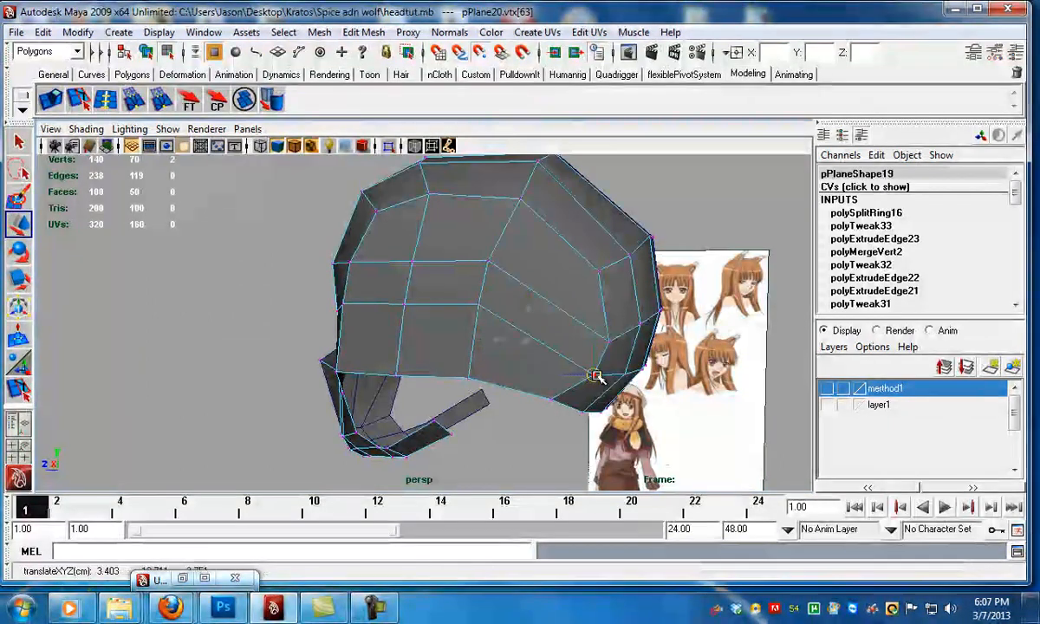
left_click_drag(595, 372, 561, 345, "alt")
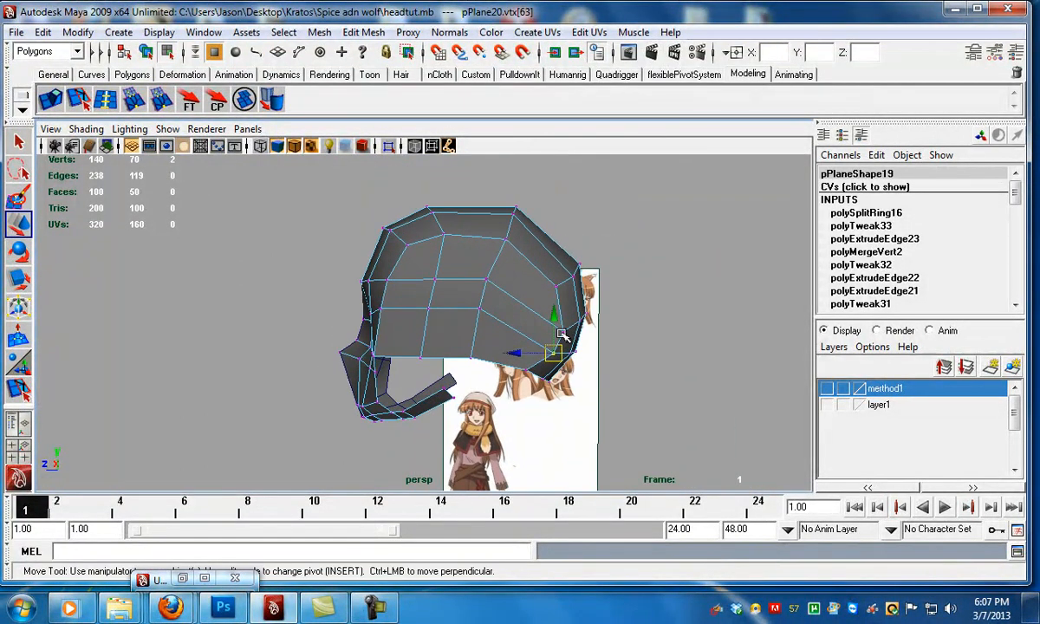
- Select all of the head's vertices and merge the overlapping ones around the back of the skull
left_click_drag(525, 285, 524, 285)
right_click_drag(524, 286, 534, 296, "alt")
key("ctrl+z")
left_click_drag(297, 178, 700, 486)
mouse_move(494, 344)
left_mouse_down("alt")
mouse_move(528, 347)
mouse_move(512, 345)
left_mouse_up("alt")
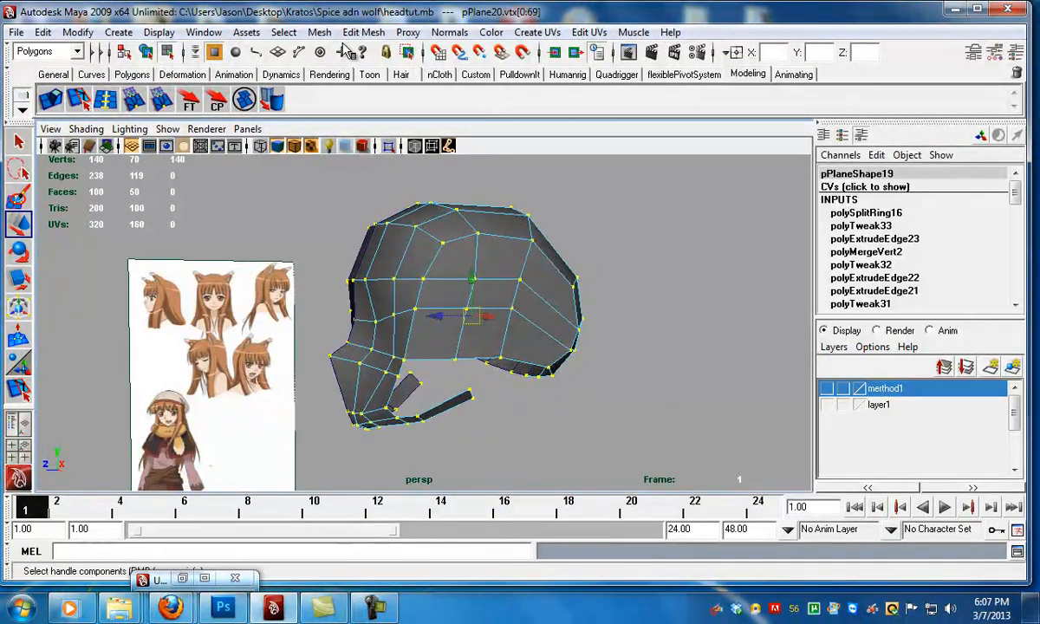
left_click(363, 32)
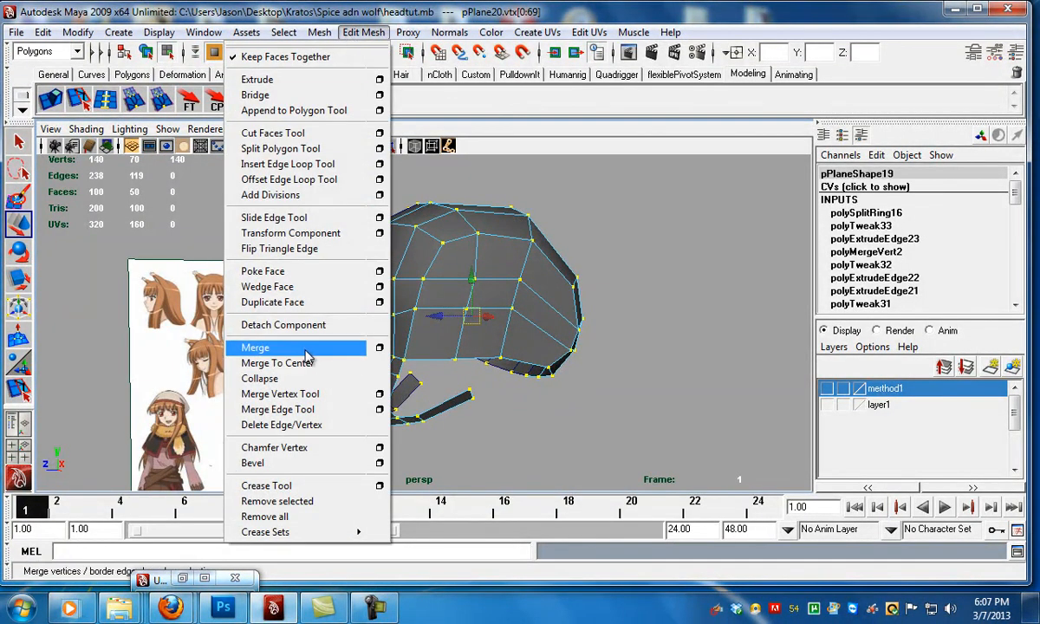
left_click(347, 349)
left_click_drag(477, 351, 465, 372, "alt")
left_click(618, 364)
- Adjust the lower side and temple vertices sideways to smooth the head's width
middle_click_drag(466, 371, 350, 330, "alt")
left_click_drag(350, 330, 311, 305, "alt")
left_click_drag(508, 360, 390, 380, "alt")
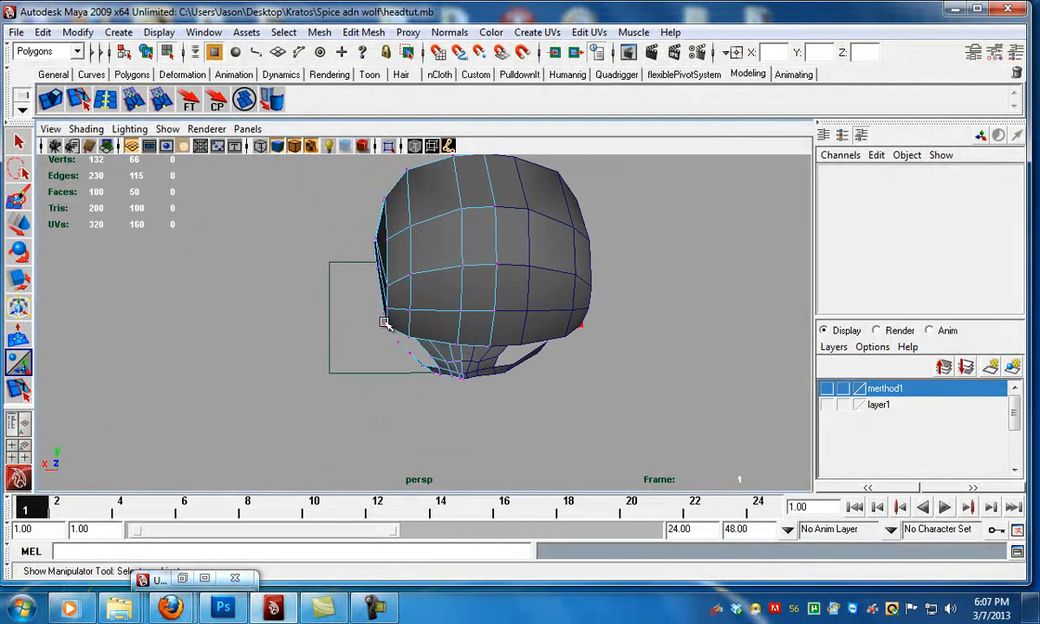
left_click(386, 326)
key("w")
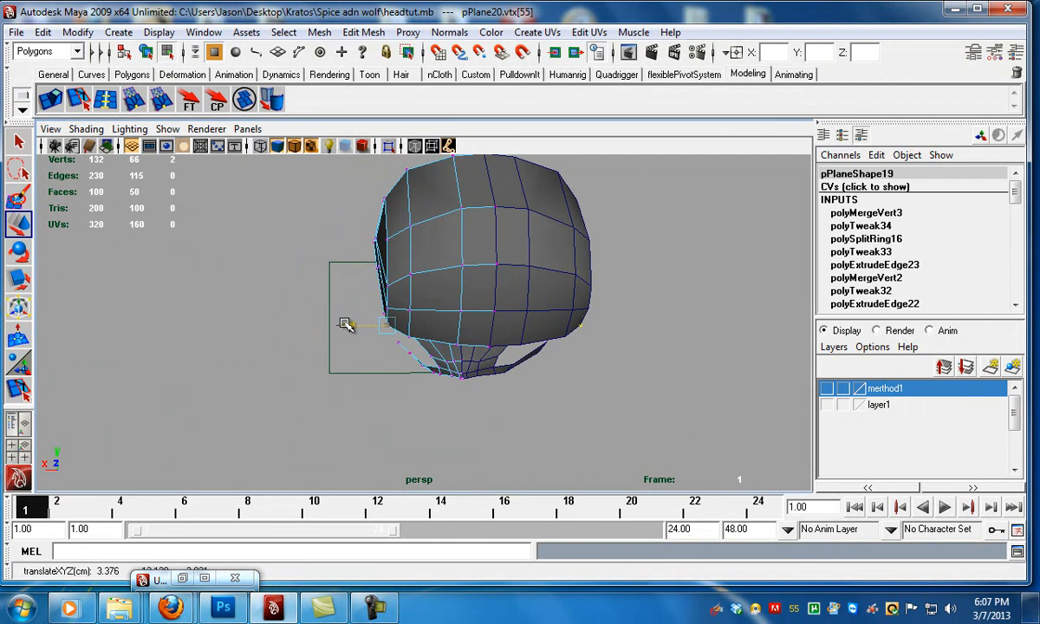
left_click(420, 334, "shift")
left_click_drag(364, 337, 270, 331, "alt")
left_click_drag(270, 331, 256, 322, "alt")
left_click_drag(259, 264, 258, 261)
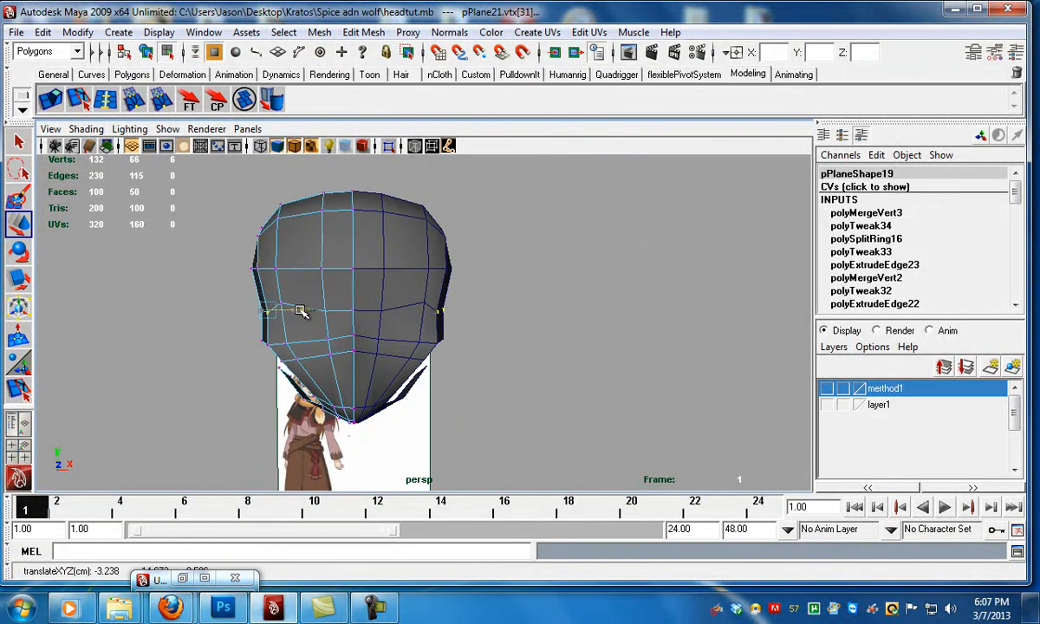
- Reposition the outer eye-level and upper forehead corner vertices to round the front of the head
left_click_drag(298, 311, 243, 327, "alt")
left_click(252, 305)
left_click(256, 304)
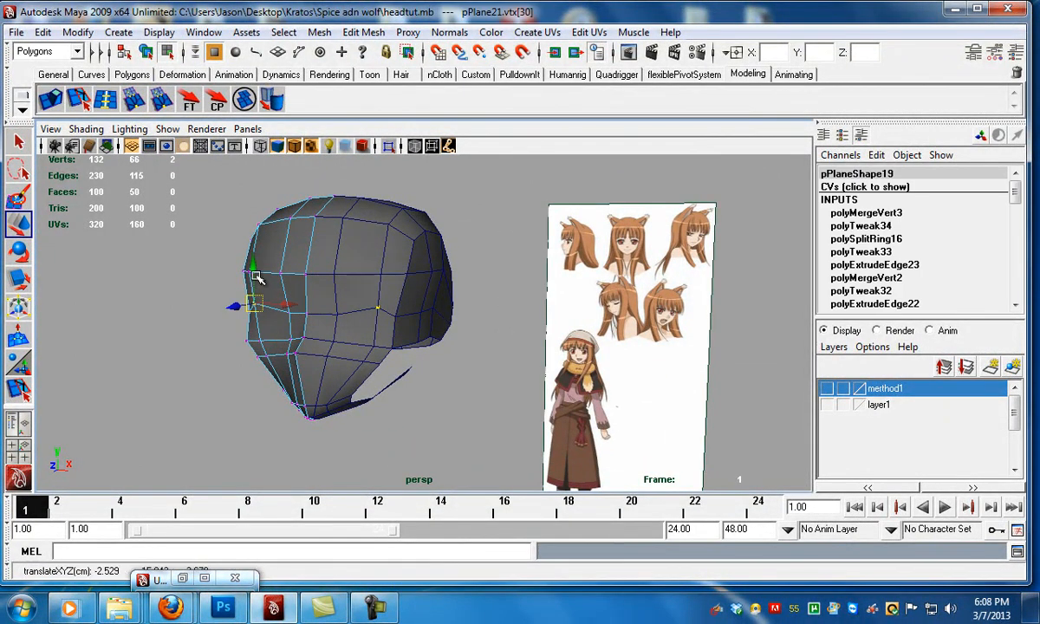
left_click_drag(228, 321, 297, 310)
left_click_drag(256, 276, 364, 340, "alt")
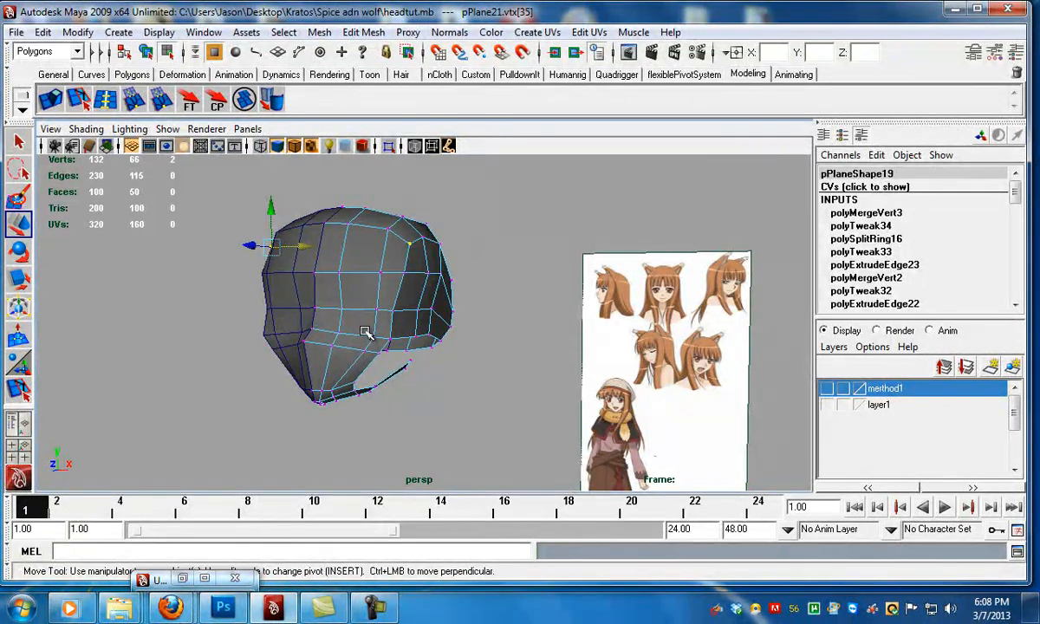
- Soften the edges of the head mesh in object mode
key("F8")
left_click(450, 32)
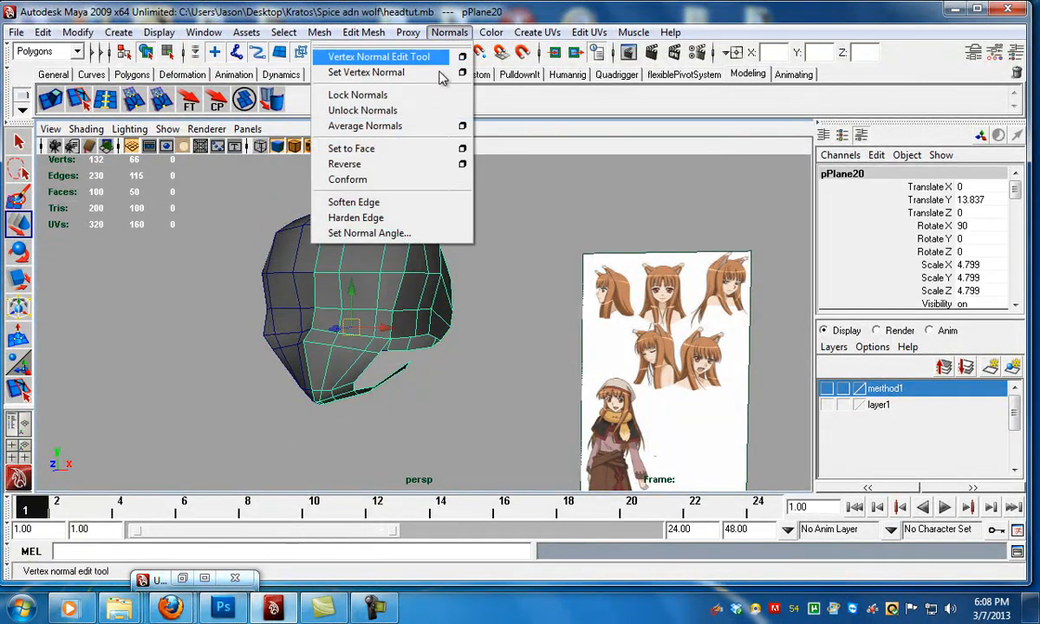
left_click(360, 202)
left_click(476, 262)
left_click(419, 277)
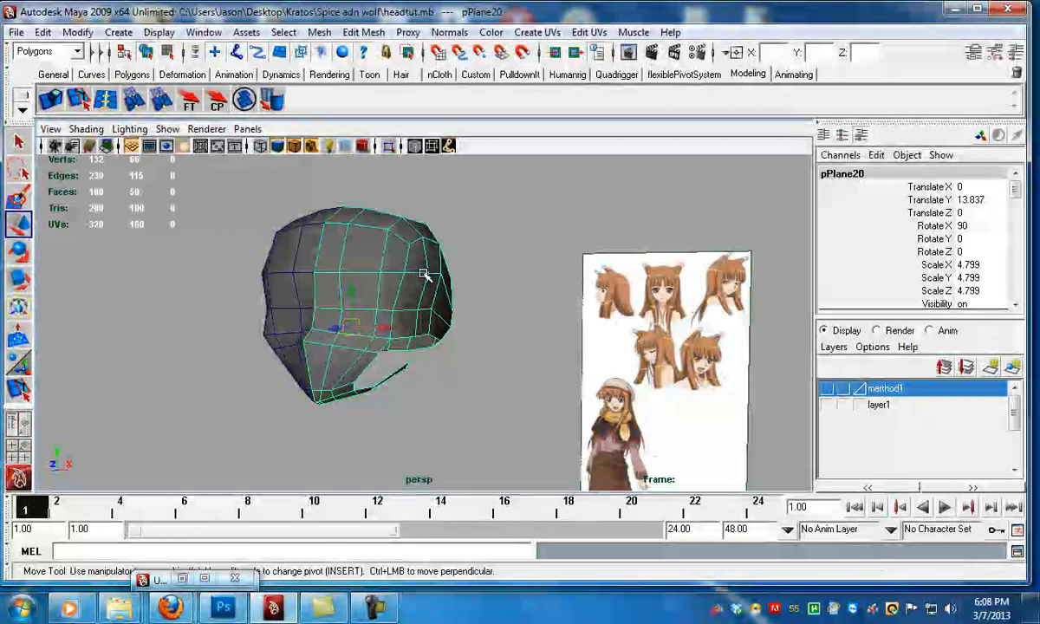
left_click(476, 287)
- Inspect both halves of the softened head from the side and back
left_click_drag(476, 288, 243, 297, "alt")
right_click_drag(243, 297, 399, 325, "alt")
left_click_drag(432, 328, 378, 354, "alt")
left_click(479, 343)
right_click_drag(378, 354, 303, 324, "alt")
left_click(363, 326, "shift")
key("1")
left_click(295, 333)
left_click(459, 308)
left_click_drag(300, 324, 381, 347, "alt")
scroll(379, 346, "up", 1)
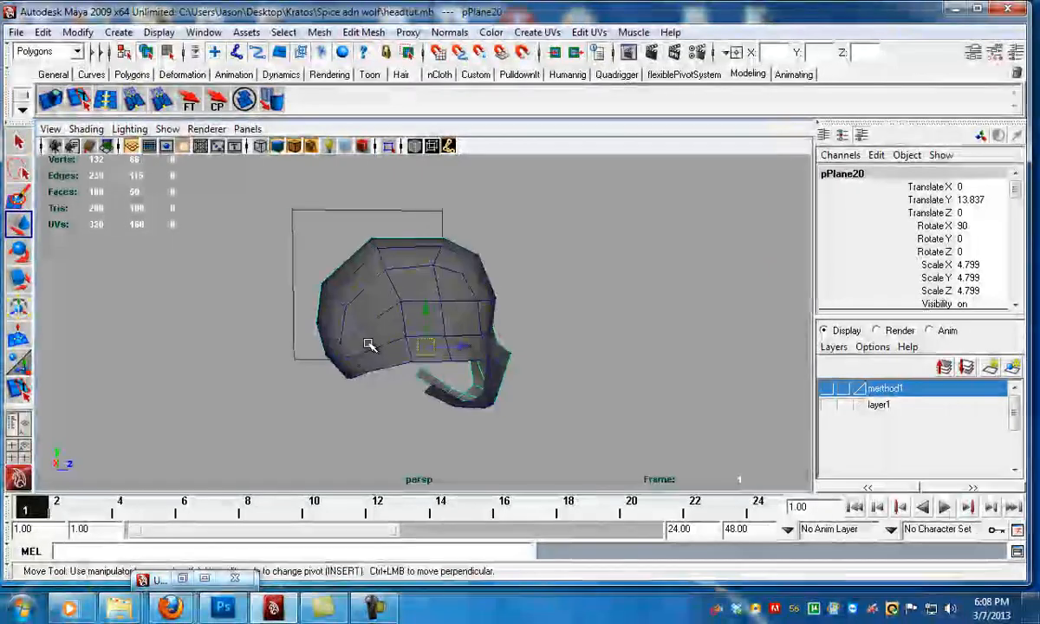
- Reposition the vertices on the lower rear side of the skull to even out the edge flow
key("F8")
left_click(340, 342)
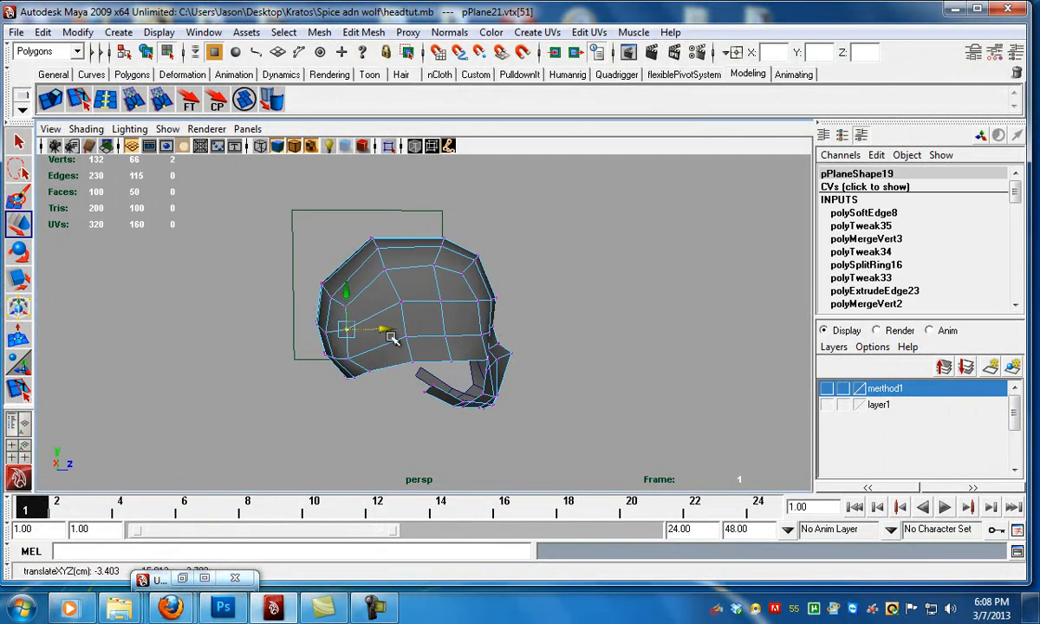
left_click(345, 355)
left_click_drag(464, 378, 409, 366, "alt")
- Delete the mirrored half of the head, keeping only the original half
key("F11")
left_click_drag(431, 329, 459, 329, "alt")
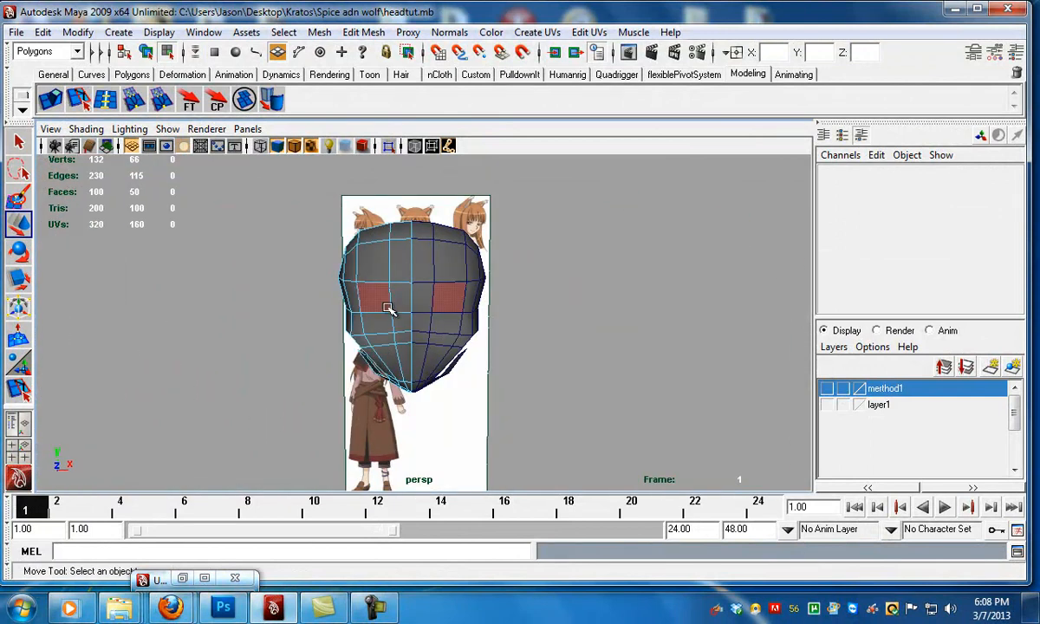
key("Delete")
left_click(427, 325)
left_click_drag(427, 326, 341, 373, "alt")
- Select the front faces of the half head from forehead to chin and create their UVs based on the camera's front view
key("F11")
left_click_drag(258, 205, 393, 297)
left_click_drag(316, 307, 318, 319, "alt")
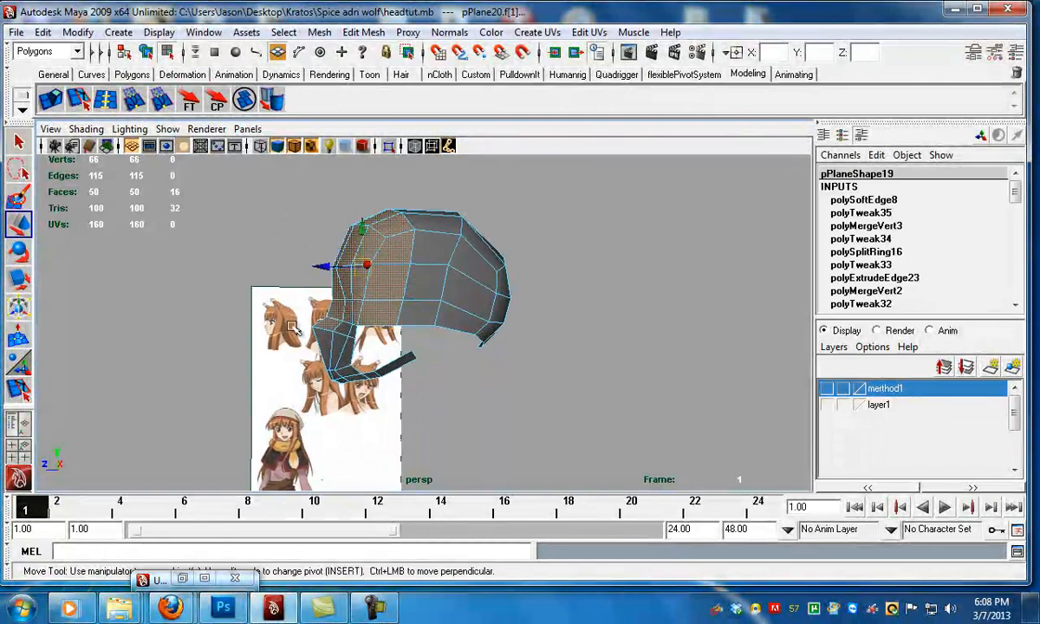
left_click_drag(345, 375, 307, 382, "shift")
right_click_drag(306, 383, 320, 382, "alt")
left_click_drag(292, 380, 387, 408, "alt")
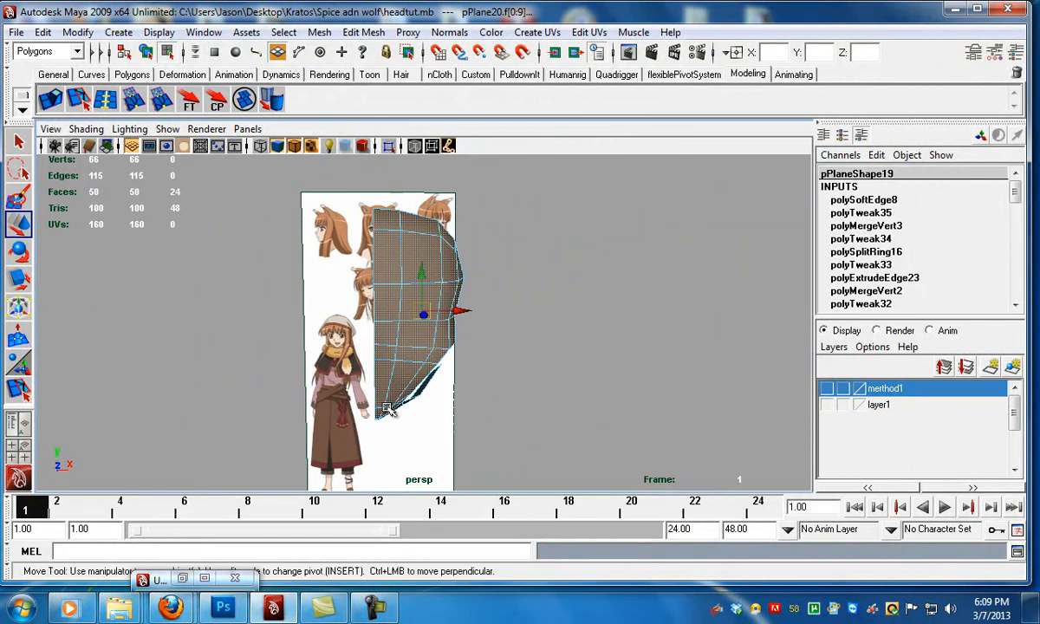
left_click(537, 33)
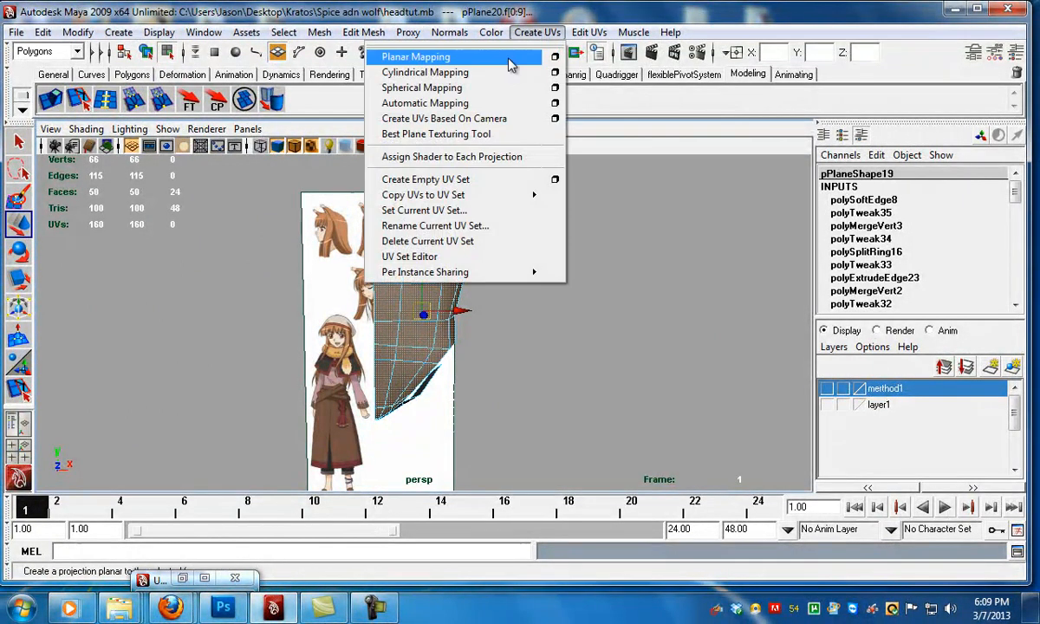
left_click(507, 119)
- In the UV Texture Editor, convert the face selection to UVs, shade the shells and move the face shell off the original overlapping UVs
left_click(210, 32)
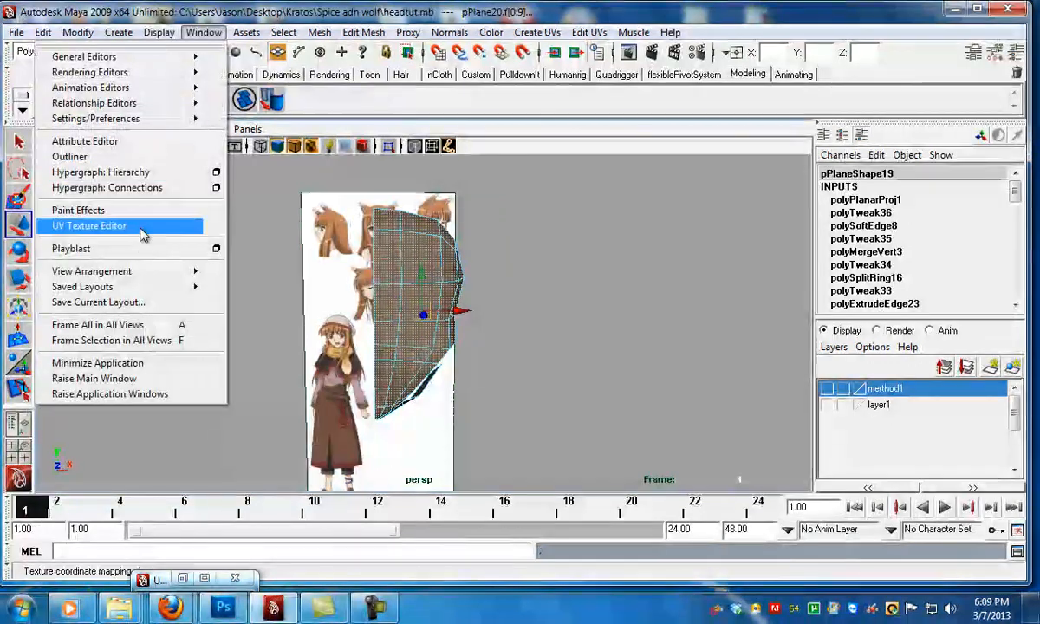
left_click(141, 227)
right_click_drag(637, 307, 666, 319, "ctrl")
key("w")
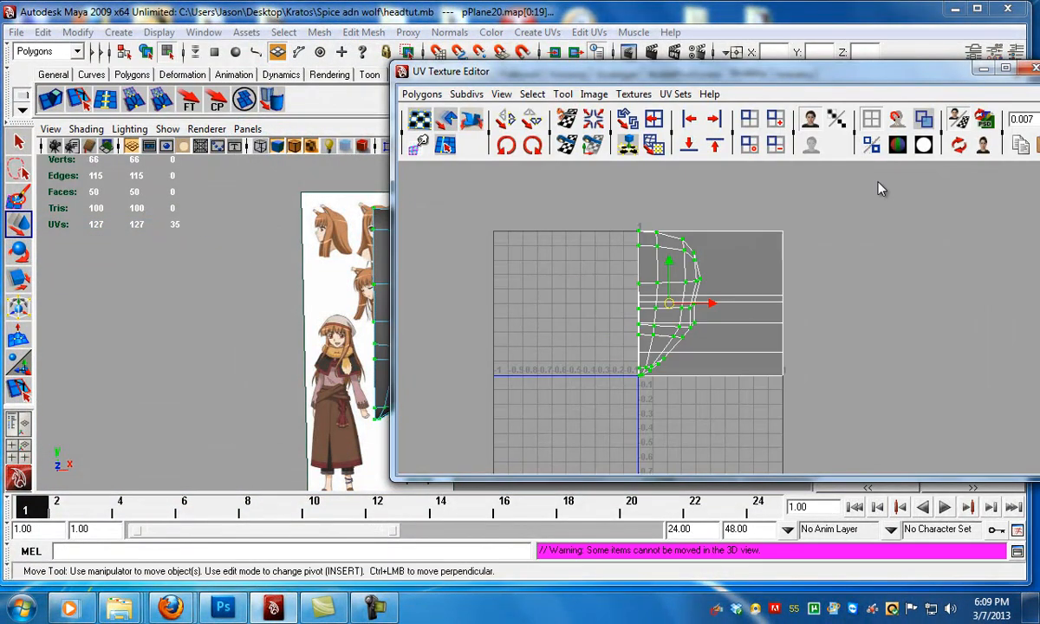
left_click(926, 119)
left_click_drag(667, 303, 520, 283)
middle_click_drag(519, 284, 591, 307, "alt")
right_click_drag(591, 306, 680, 304, "alt")
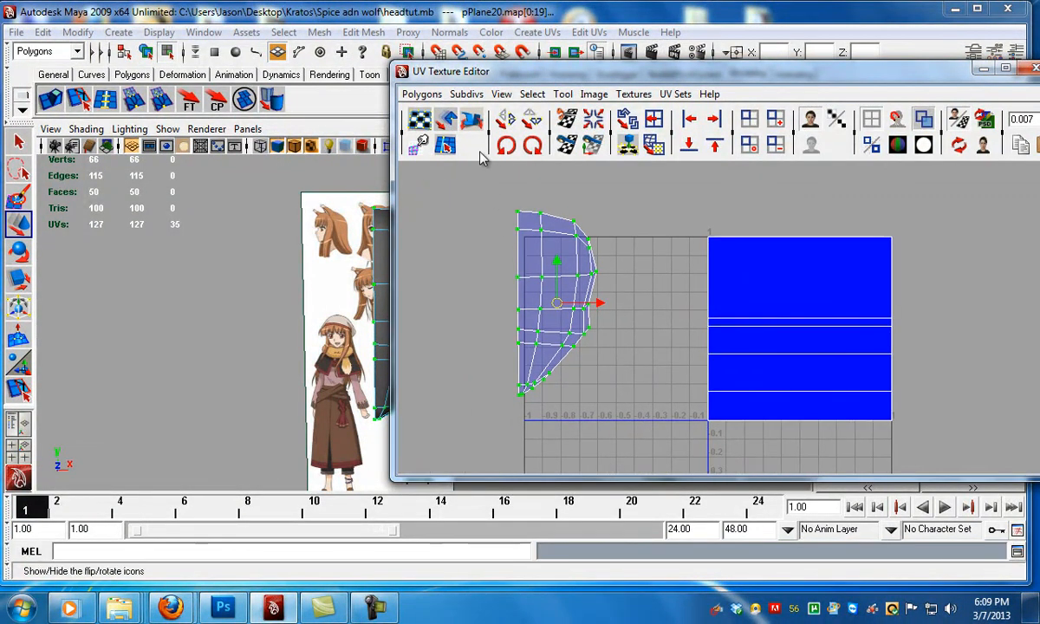
- Unfold the face shell with the Smooth UV Tool and move it further outside the UV grid
left_click_drag(497, 400, 731, 413)
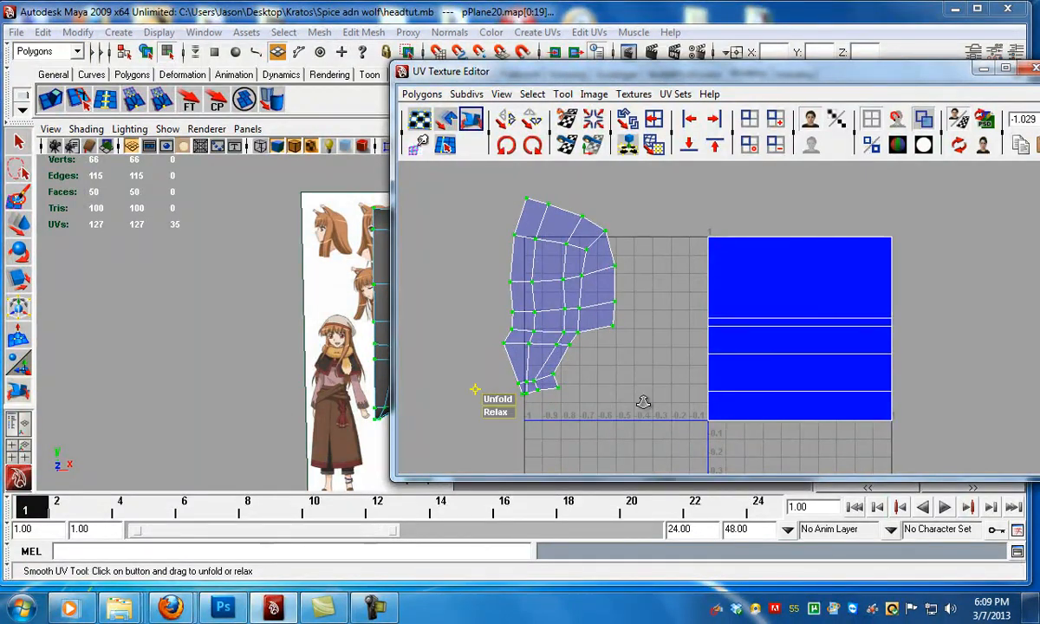
right_click_drag(646, 406, 526, 373, "alt")
key("w")
left_click_drag(605, 306, 503, 299)
right_click_drag(662, 309, 637, 329, "alt")
middle_click_drag(637, 329, 590, 318, "alt")
middle_click_drag(333, 283, 258, 282, "alt")
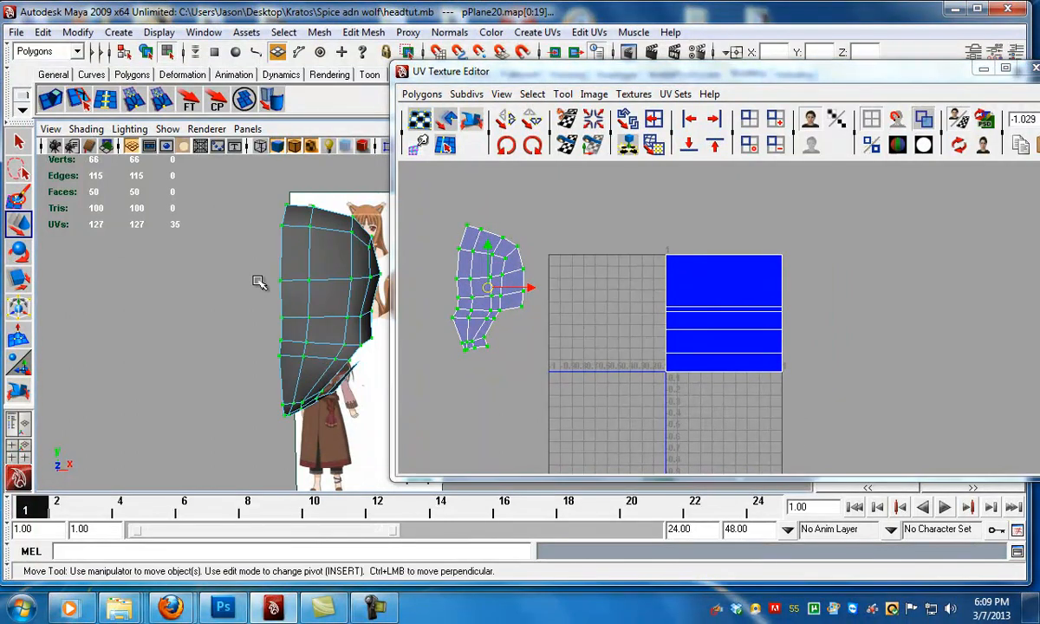
- Select all faces of the unfolded face shell in the UV Texture Editor
mouse_move(346, 298)
left_mouse_down("alt")
mouse_move(271, 299)
mouse_move(351, 303)
left_mouse_up("alt")
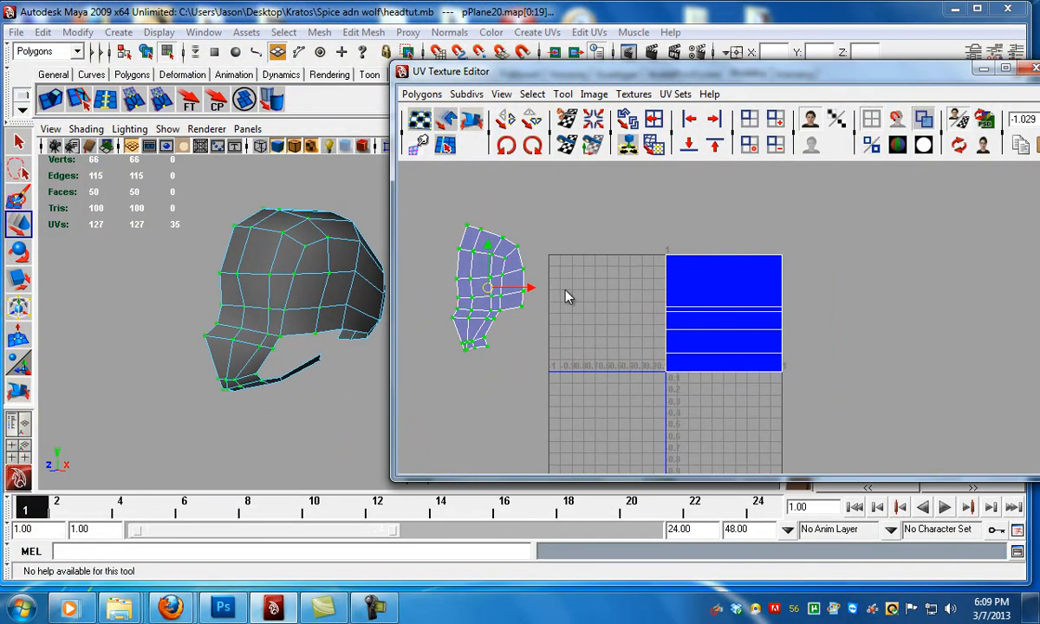
right_click(542, 291)
right_click_drag(544, 318, 547, 328)
key("q")
right_click(545, 303)
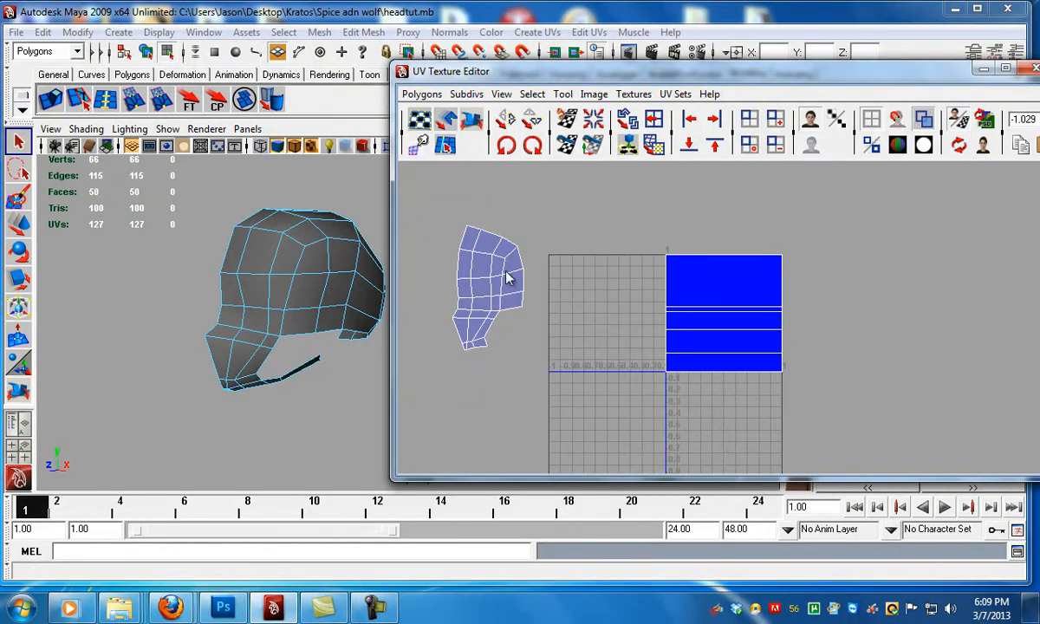
left_click_drag(431, 371, 431, 371)
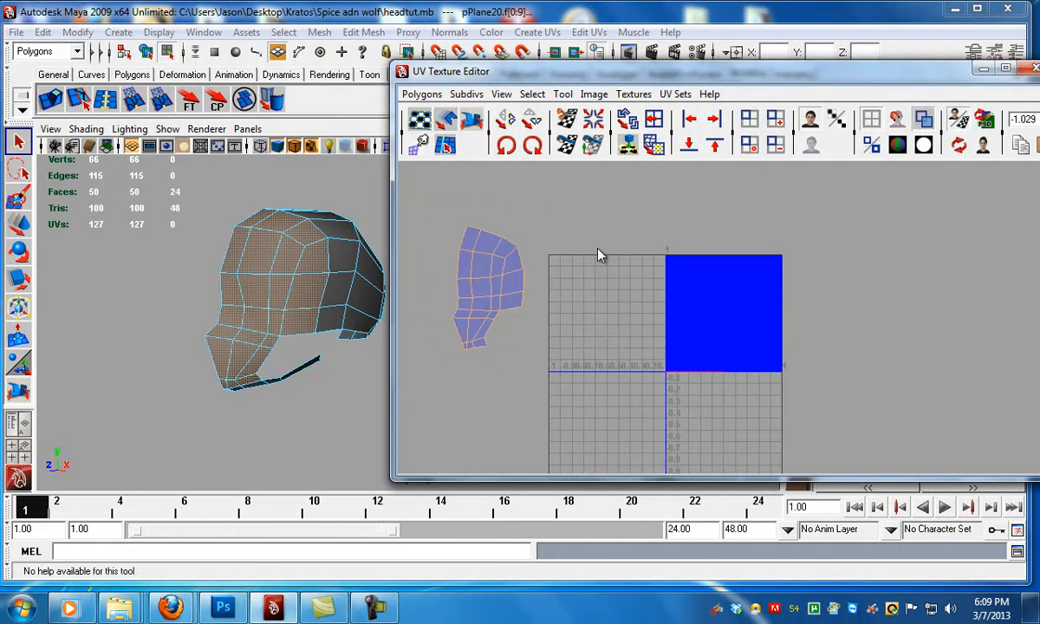
- Switch the selection to the side and rear skull faces and create their UVs based on the camera's side view
left_click_drag(262, 249, 156, 197, "alt")
left_click_drag(186, 263, 460, 513, "shift")
left_click_drag(207, 291, 227, 322, "alt")
middle_click_drag(227, 322, 258, 351, "alt")
left_click_drag(258, 350, 286, 342, "alt")
middle_click_drag(286, 342, 300, 330, "alt")
left_click_drag(300, 329, 306, 364, "alt")
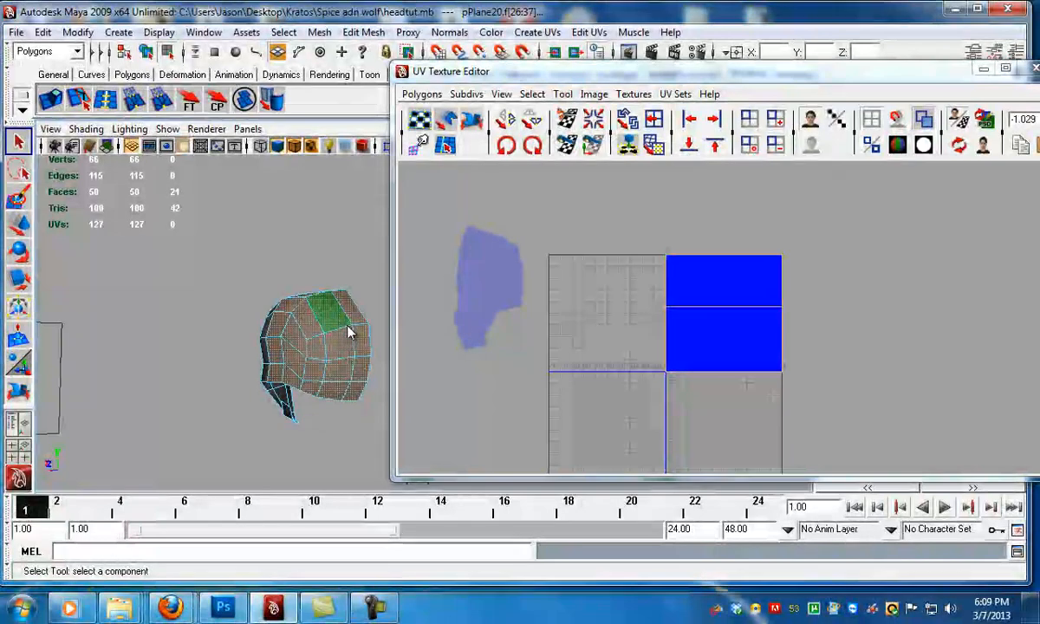
left_click(590, 33)
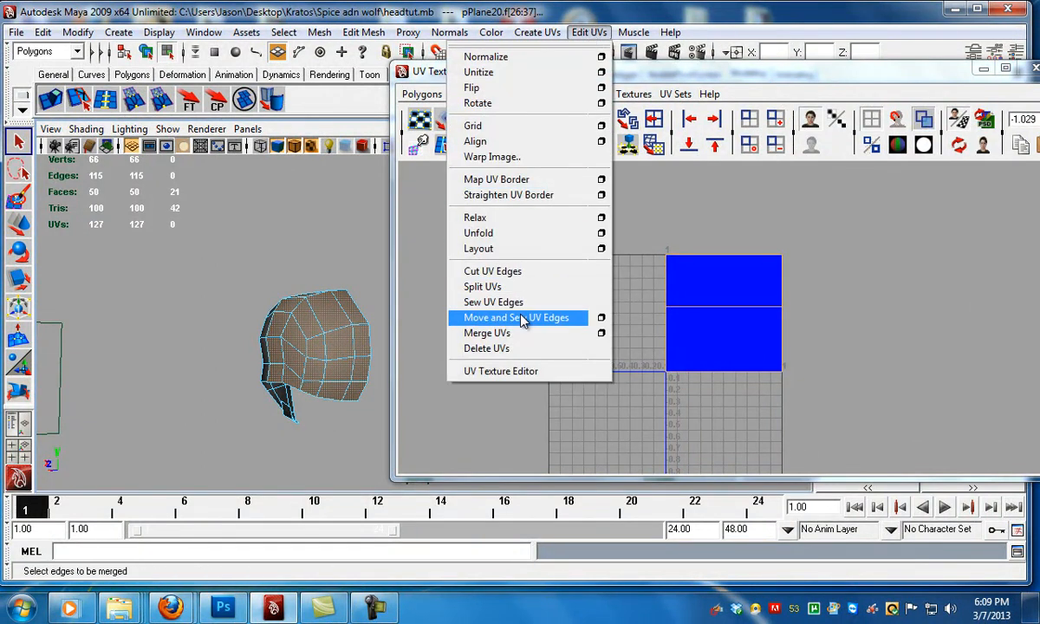
mouse_move(537, 32)
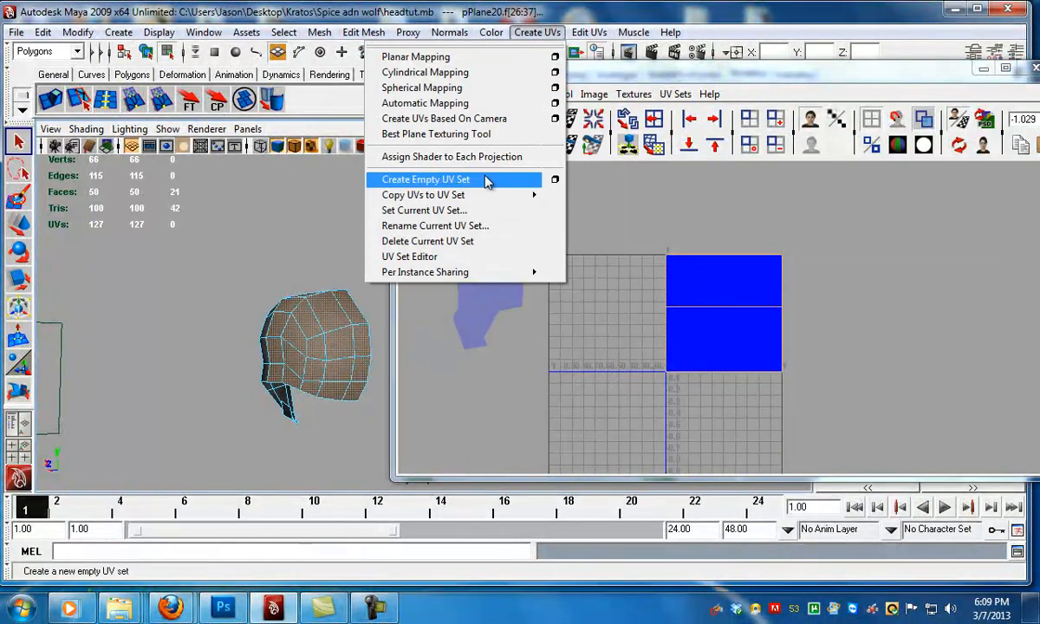
left_click(476, 105)
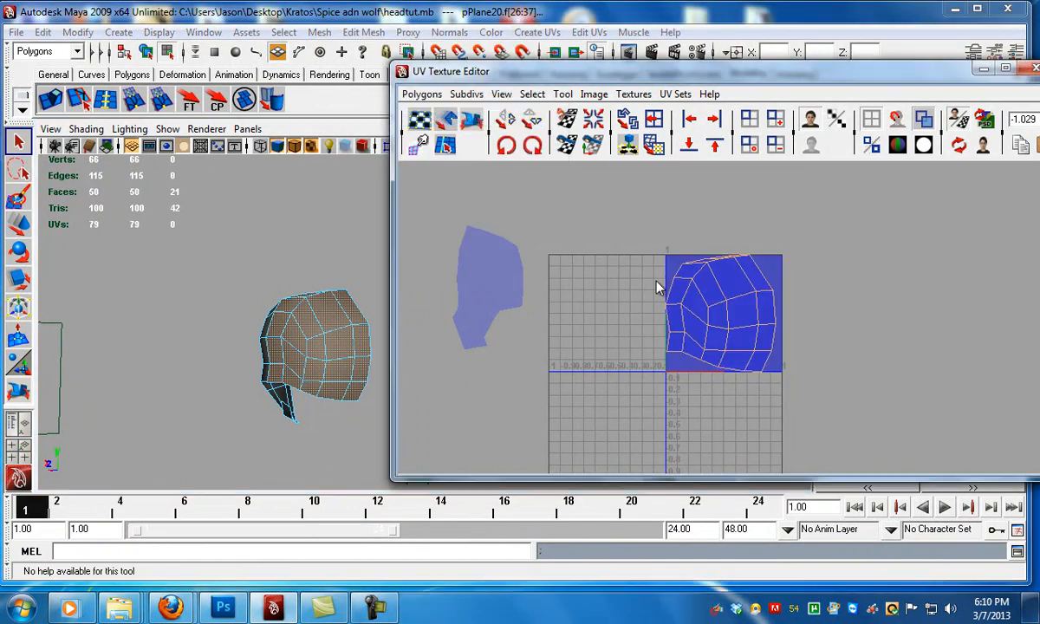
- Convert the skull faces to UVs, move their shell below the face shell and unfold it with the Smooth UV Tool
right_click_drag(655, 281, 692, 282, "ctrl")
key("w")
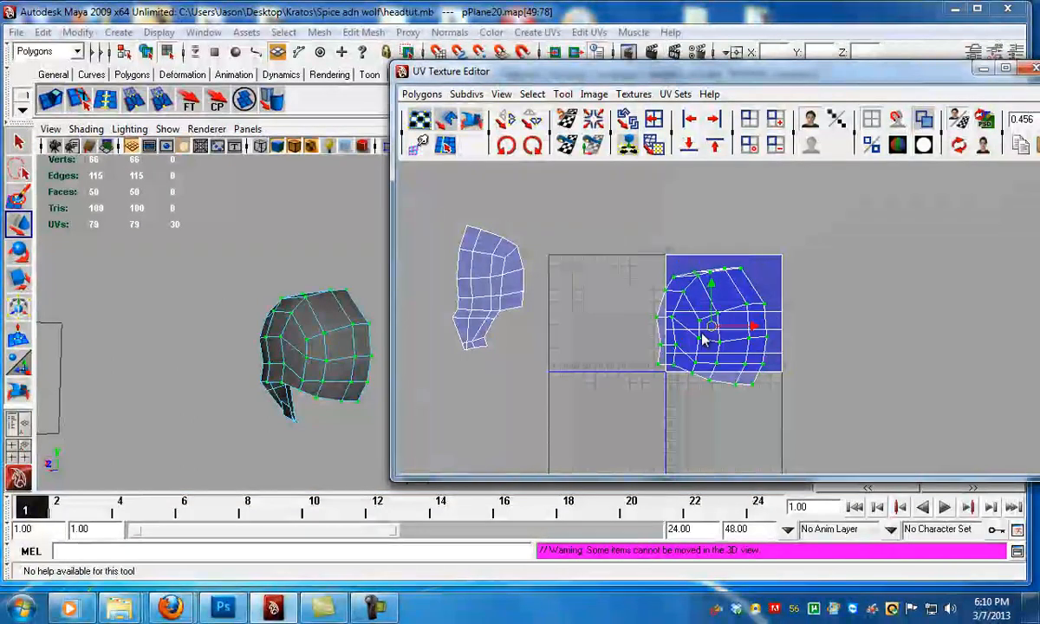
left_click_drag(719, 314, 559, 396)
scroll(661, 349, "up", 2)
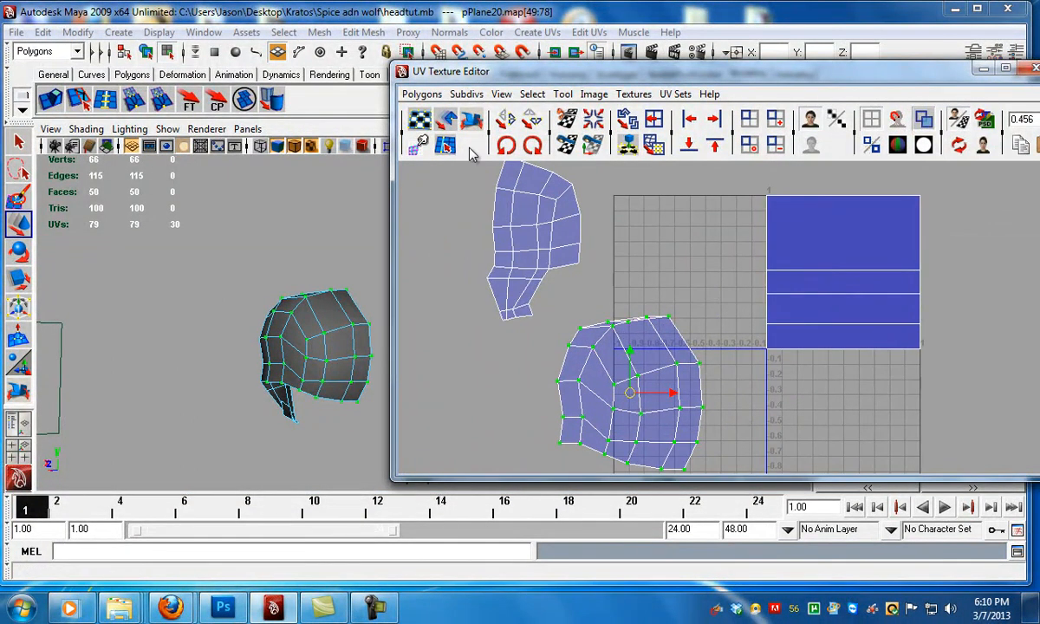
left_click_drag(544, 453, 826, 451)
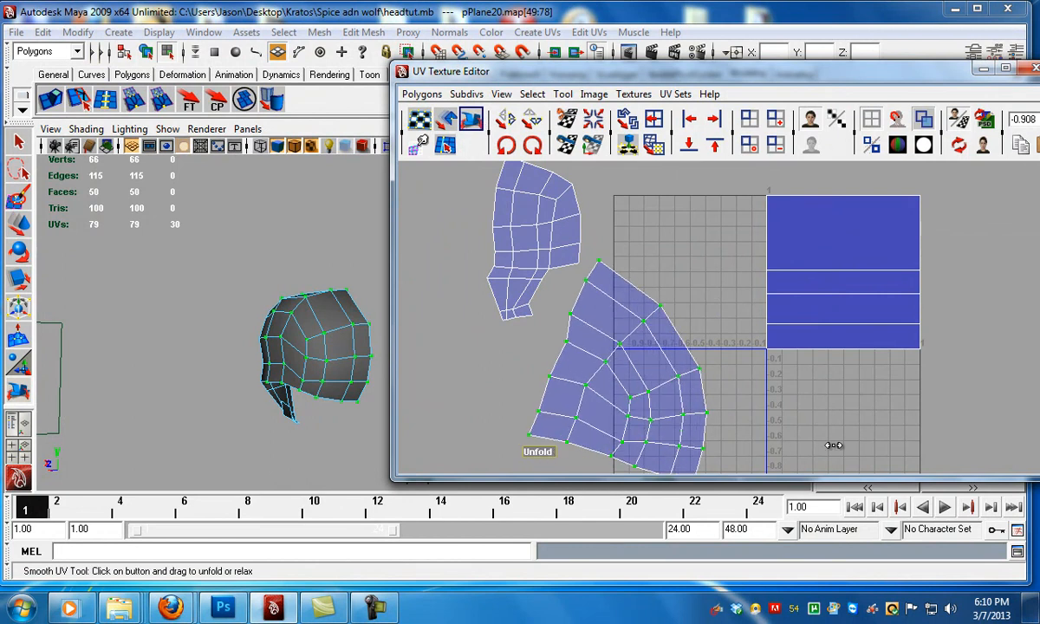
- Scale the unfolded skull shell down and place it just below the face shell
scroll(710, 425, "down", 3)
key("r")
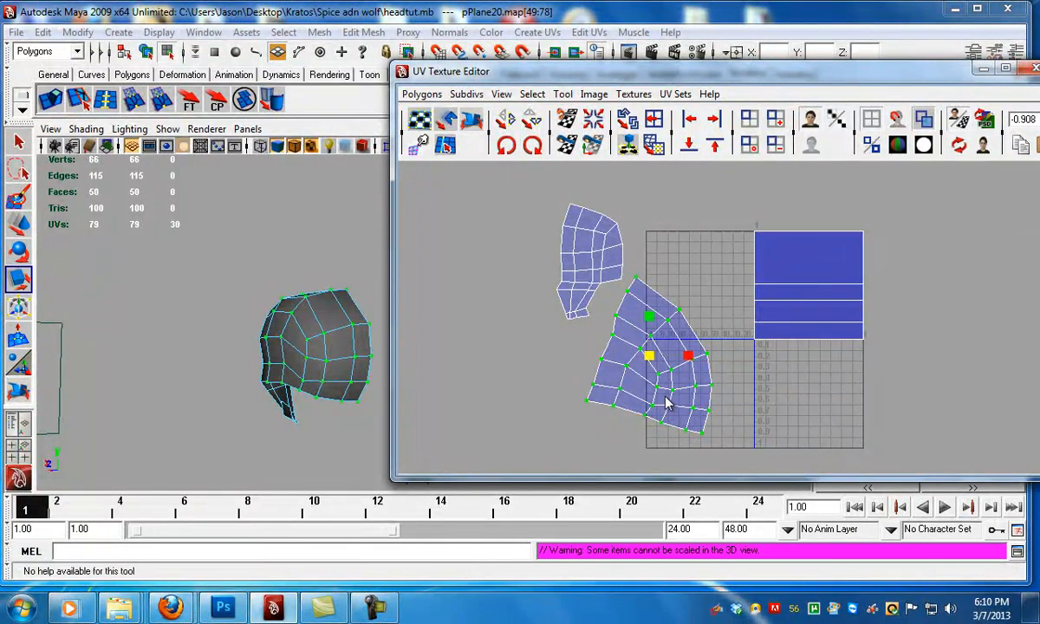
left_click_drag(665, 356, 645, 350)
key("w")
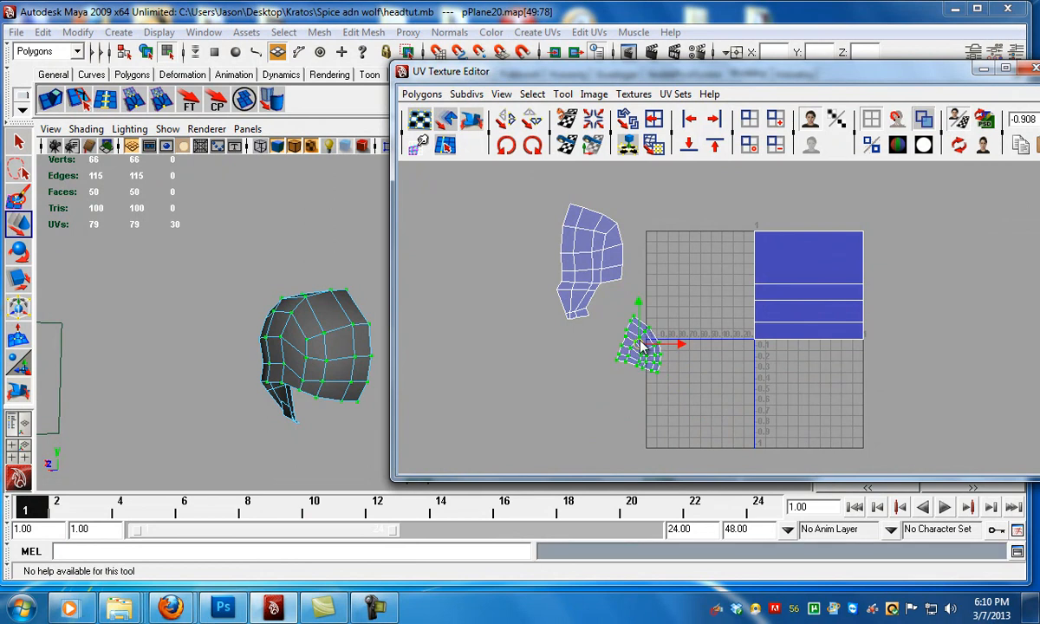
key("r")
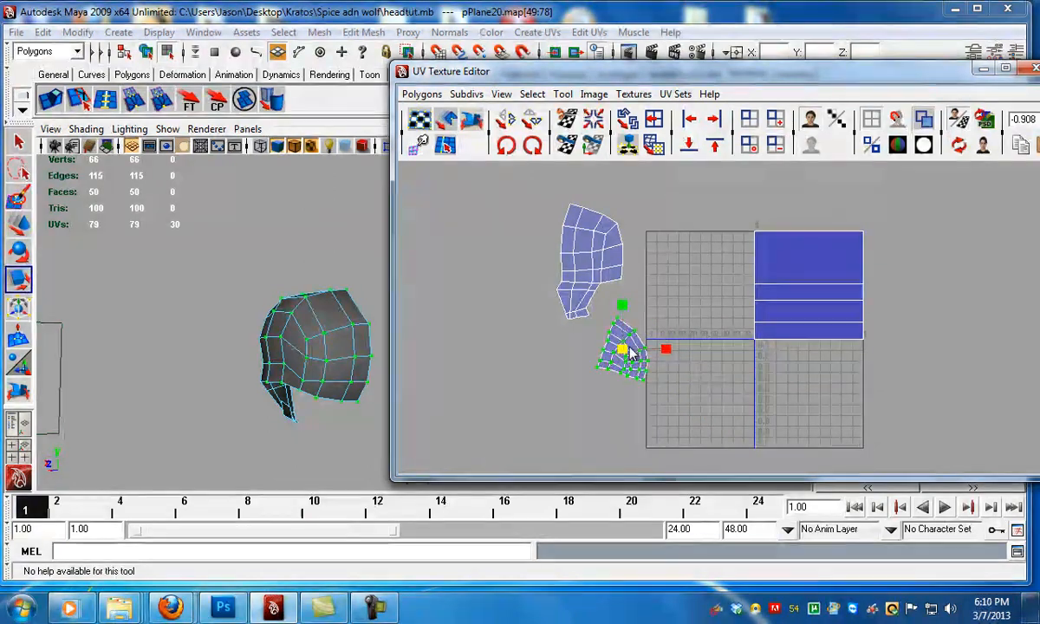
- Select the remaining jaw strip faces and create their UVs based on a camera view from below
left_click_drag(249, 355, 303, 347, "alt")
middle_click_drag(192, 342, 250, 340, "alt")
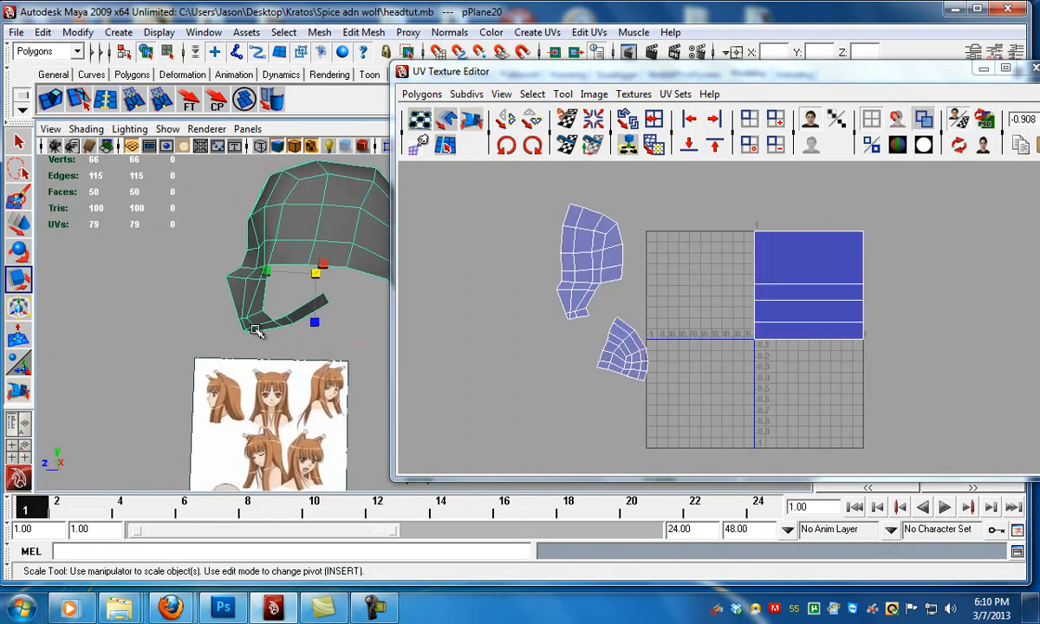
left_click_drag(241, 340, 259, 349, "alt")
right_click(777, 253)
right_click_drag(777, 253, 753, 293)
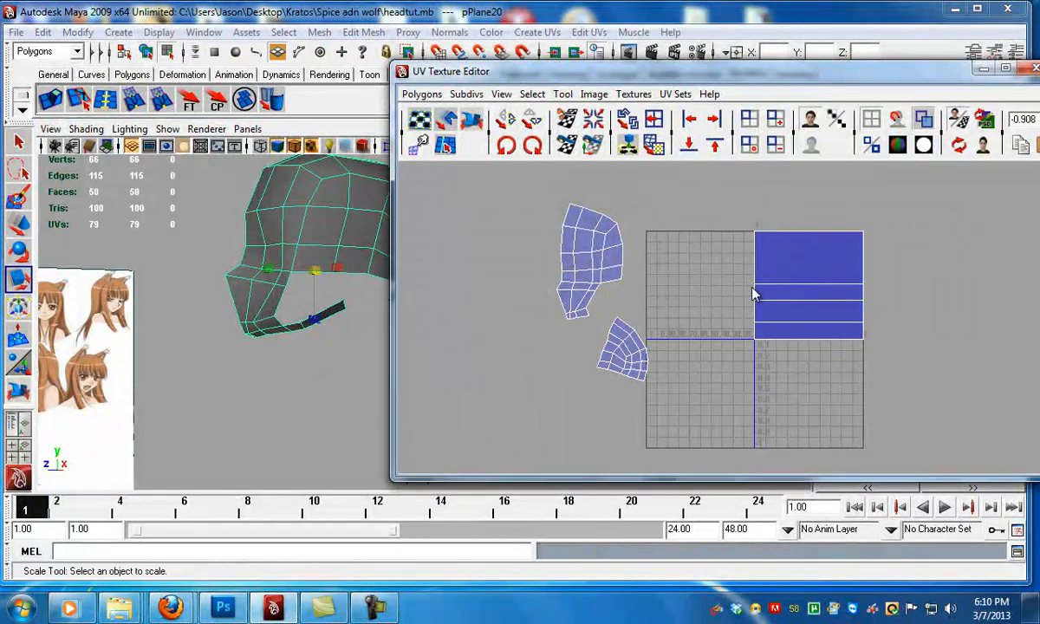
left_click_drag(955, 441, 954, 439)
left_click_drag(303, 279, 304, 387, "alt")
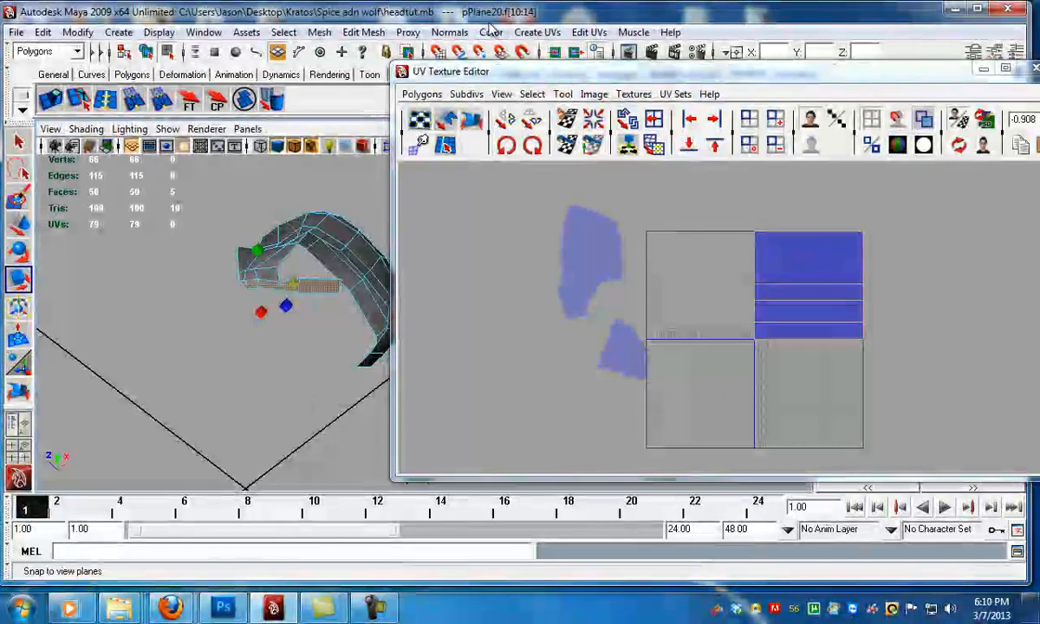
left_click(537, 33)
left_click(441, 116)
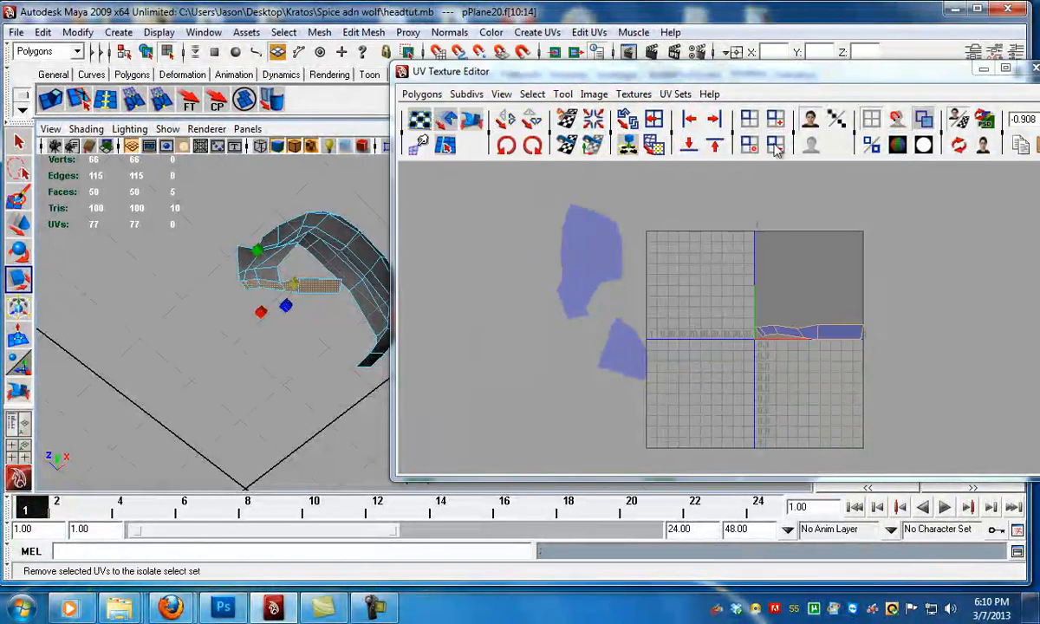
- Convert the jaw strip faces to UVs and move their shell directly beneath the skull shell
right_click_drag(766, 294, 784, 288, "ctrl")
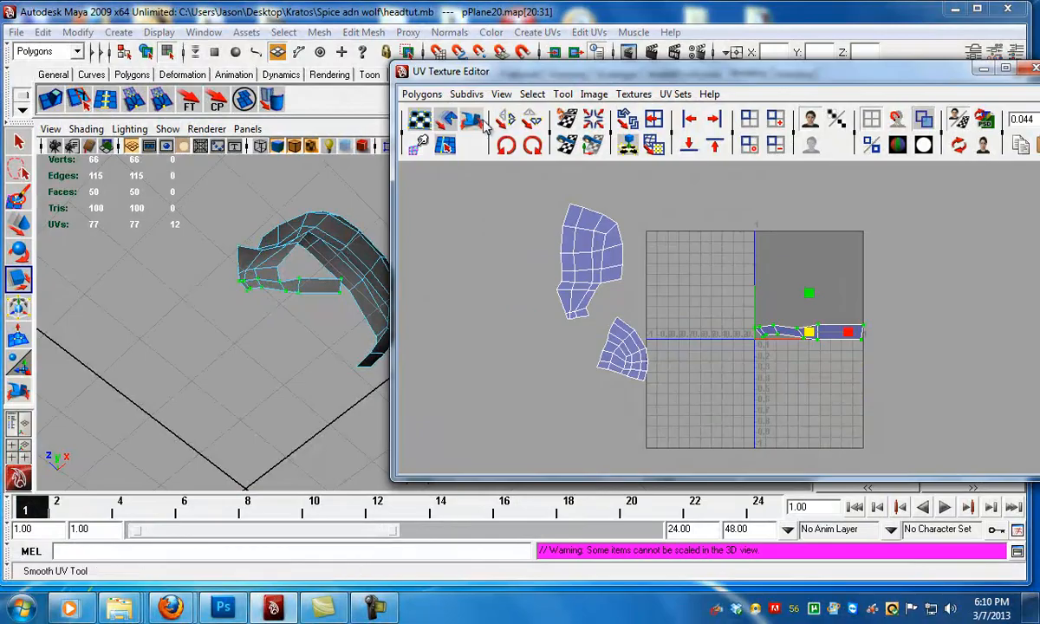
key("w")
left_click_drag(809, 333, 620, 391)
key("r")
key("w")
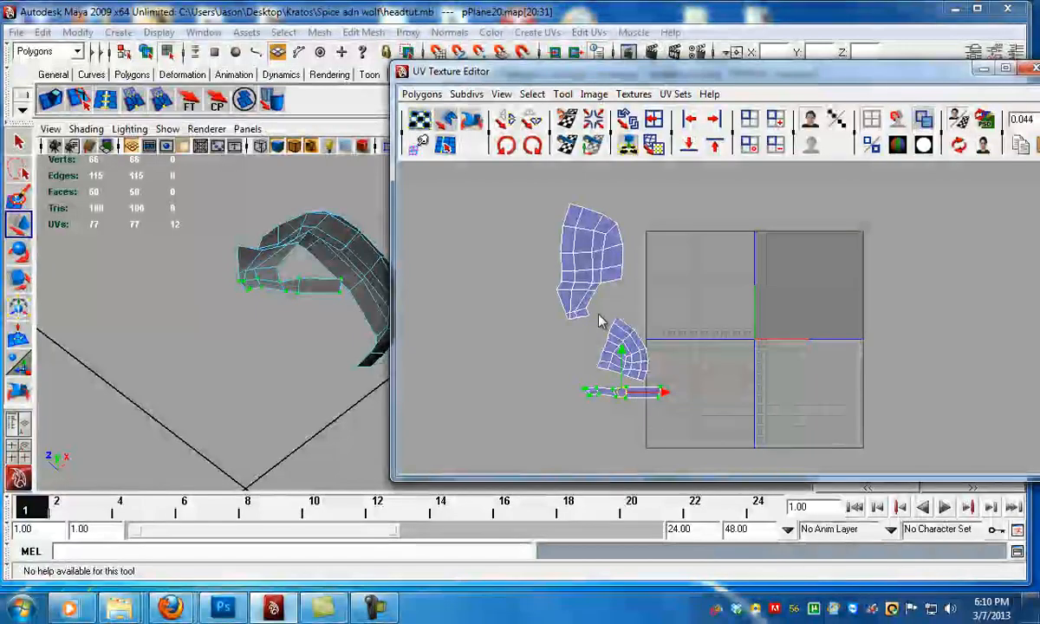
- Move the face shell further away from the other shells with the Move UV Shell Tool
left_click(529, 169)
left_click_drag(590, 263, 570, 249)
left_click(639, 247)
right_click_drag(639, 249, 615, 274, "alt")
- Return the half head to object mode and mirror its geometry to form the full head
left_click_drag(232, 437, 251, 362, "alt")
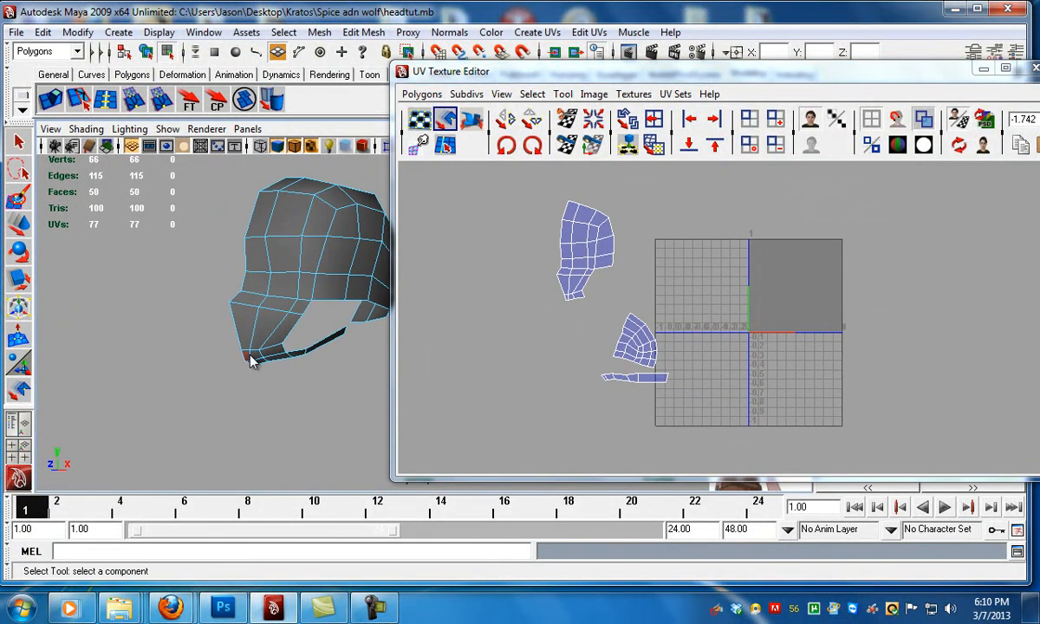
right_click(289, 241)
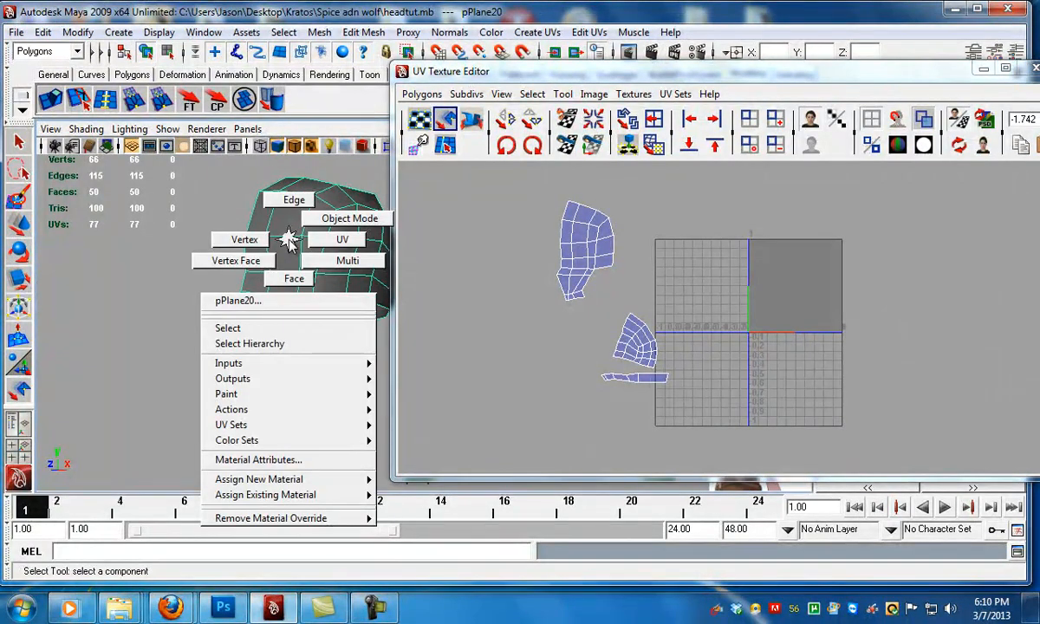
left_click(350, 218)
left_click(319, 32)
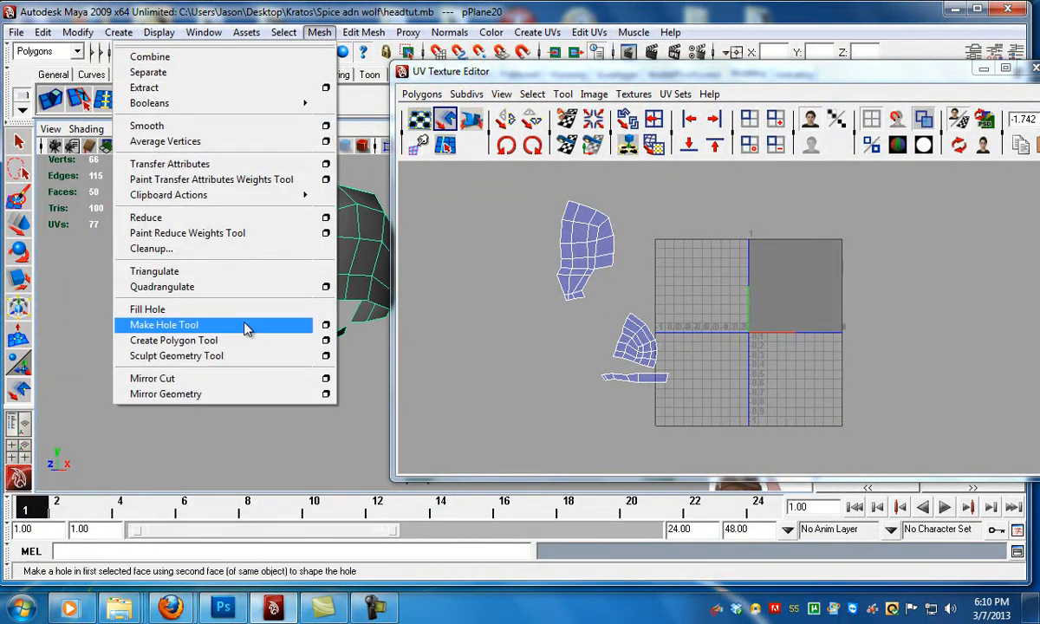
left_click(206, 395)
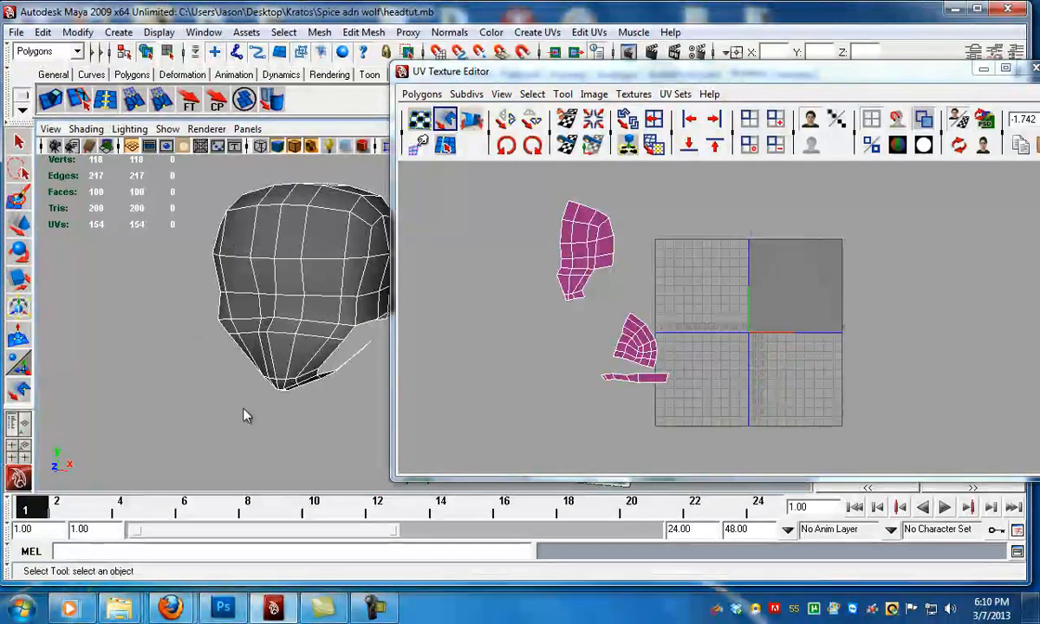
- Soften the edges of the mirrored head and inspect the mouth and chin area
left_click(449, 32)
left_click(383, 203)
left_click(199, 301)
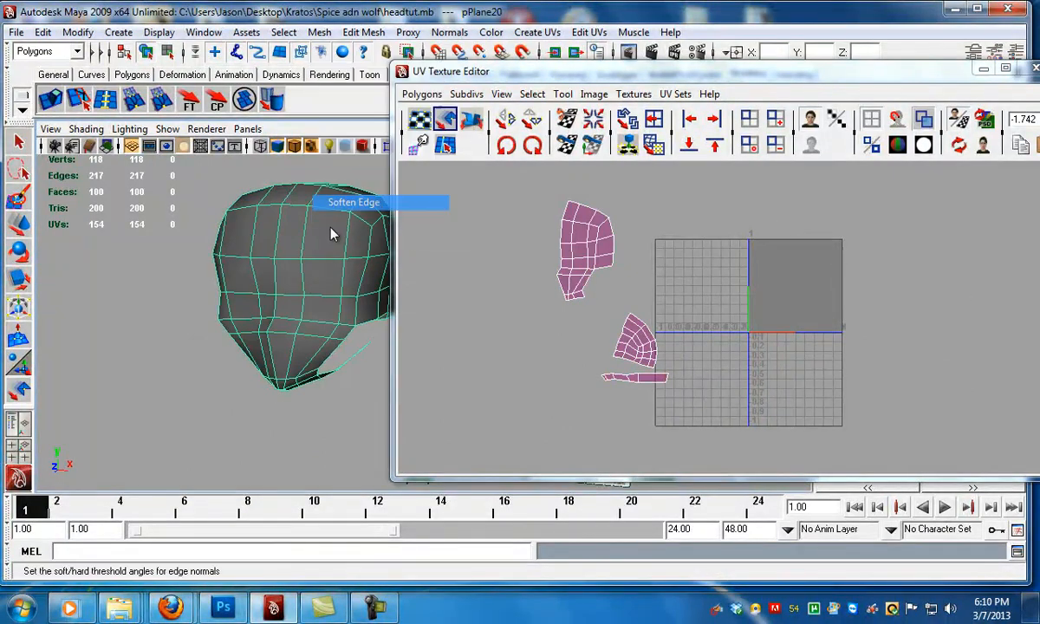
left_click(301, 299)
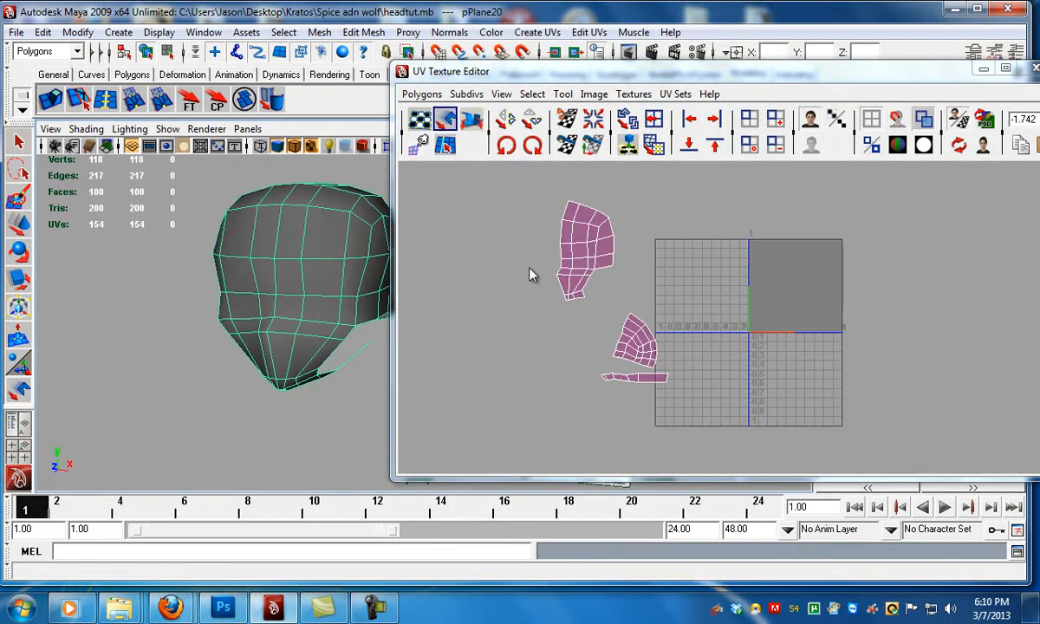
scroll(260, 342, "up", 5)
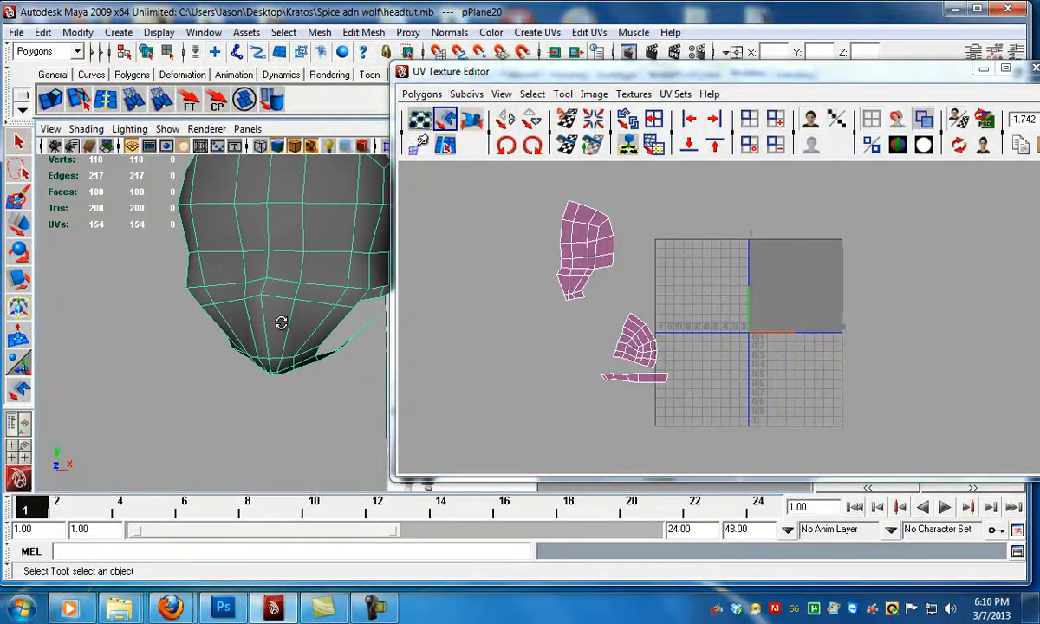
left_click_drag(324, 346, 295, 336, "alt")
left_click_drag(234, 357, 239, 343, "alt")
- Undo the edge softening and the mirroring to return to the half head
key("ctrl+z")
key("ctrl+z")
key("ctrl+z")
key("ctrl+z")
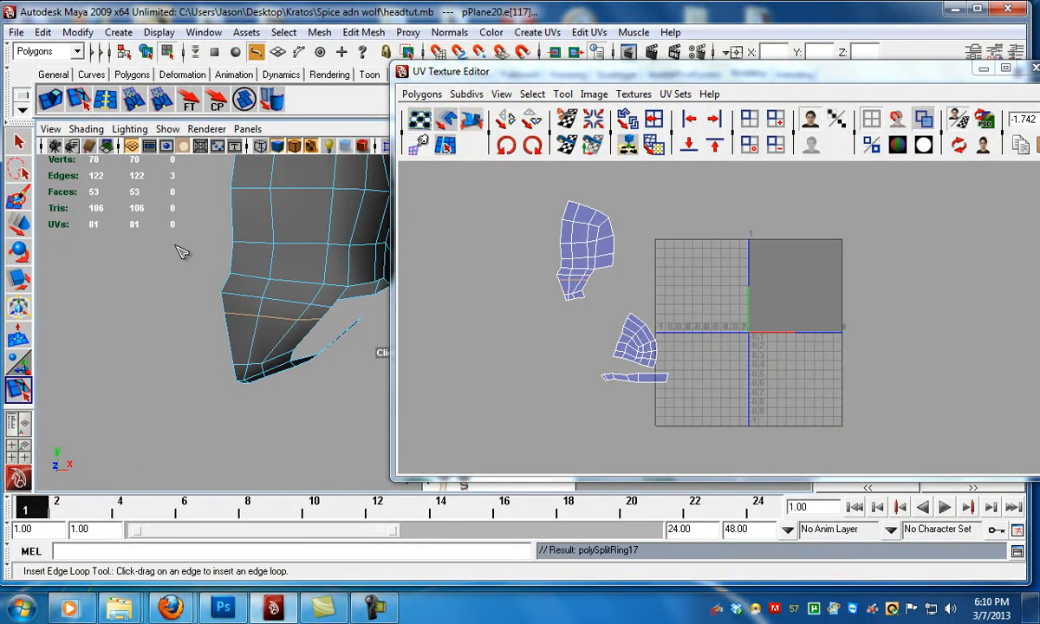
- Reposition the vertices of the new edge loop below the lip, pulling the centreline one back toward the face
key("q")
left_click(258, 321)
key("w")
left_click(283, 315)
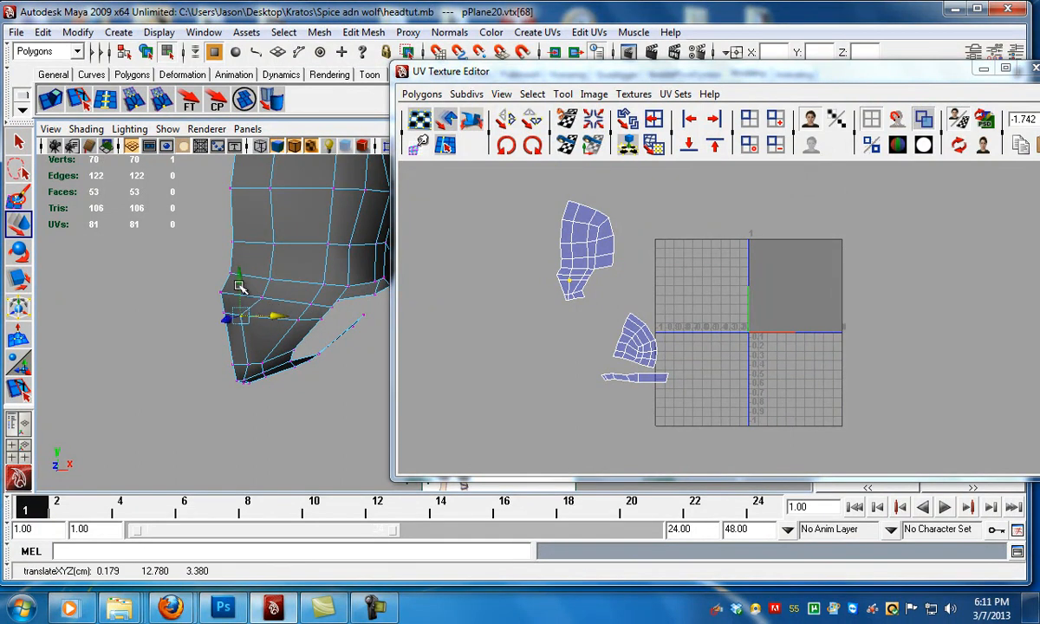
left_click(219, 325)
left_click(226, 316)
mouse_move(237, 336)
left_mouse_down("alt")
mouse_move(195, 360)
mouse_move(236, 350)
mouse_move(223, 345)
left_mouse_up("alt")
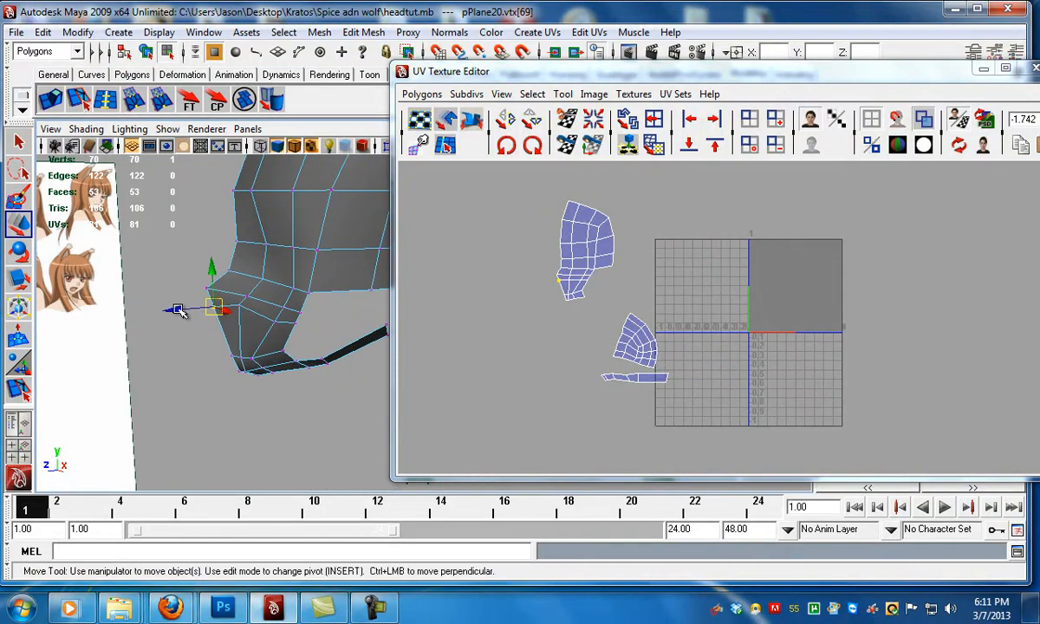
left_click_drag(180, 312, 186, 313)
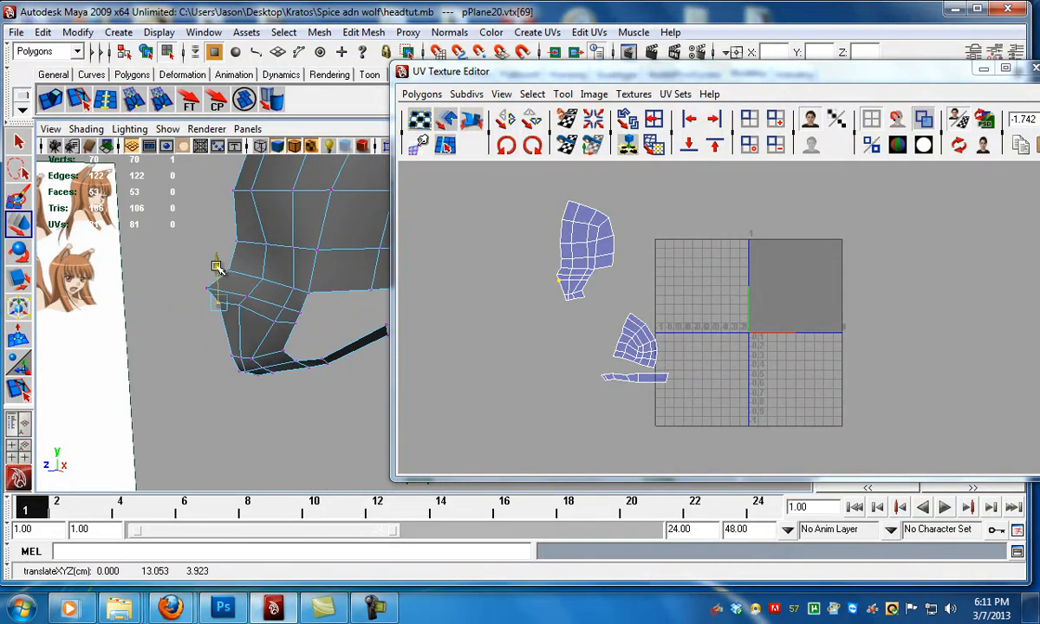
- Move the vertex beside the centreline below the lip and refine the surrounding mouth and chin vertices
left_click_drag(232, 297, 347, 324, "alt")
left_click(297, 309)
left_click(325, 325)
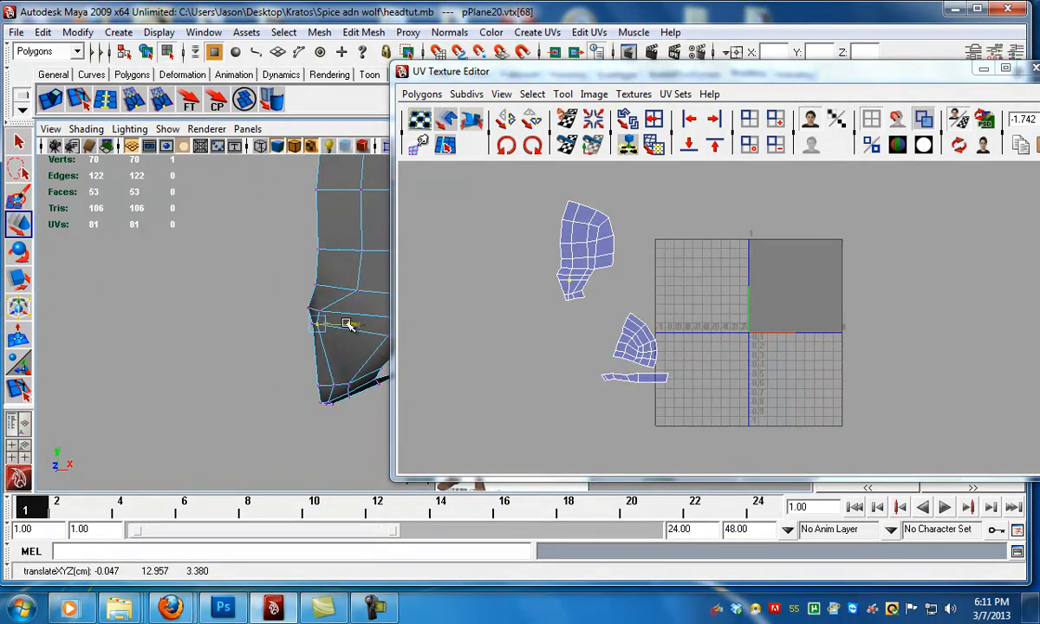
left_click_drag(252, 309, 295, 307, "alt")
scroll(246, 332, "up", 3)
left_click_drag(246, 332, 195, 385, "alt")
scroll(264, 349, "up", 1)
left_click(46, 331)
left_click(124, 340)
left_click_drag(167, 437, 216, 403)
right_click_drag(216, 403, 241, 379, "alt")
left_click_drag(242, 379, 236, 371, "alt")
- Return the half head to object mode and create its mirrored copy with Duplicate Special
key("F8")
left_click(43, 32)
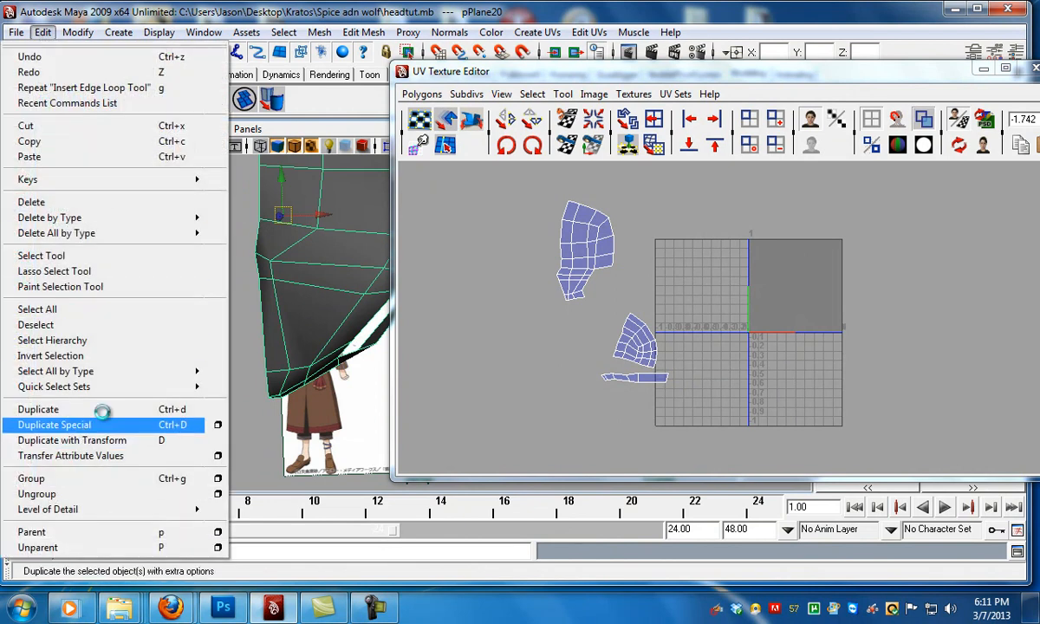
left_click(61, 424)
left_click(276, 317)
left_click_drag(279, 318, 337, 298, "alt")
- Adjust the vertices just below the lip on the original half, spacing the inner one from the centreline vertex
key("F8")
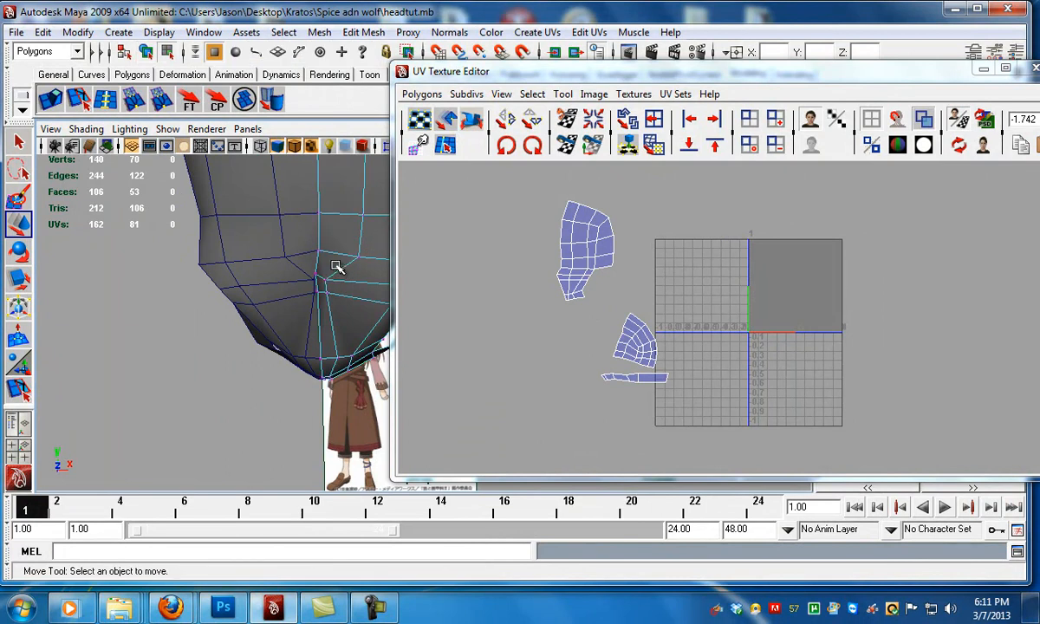
left_click(323, 280)
left_click_drag(360, 283, 317, 275, "alt")
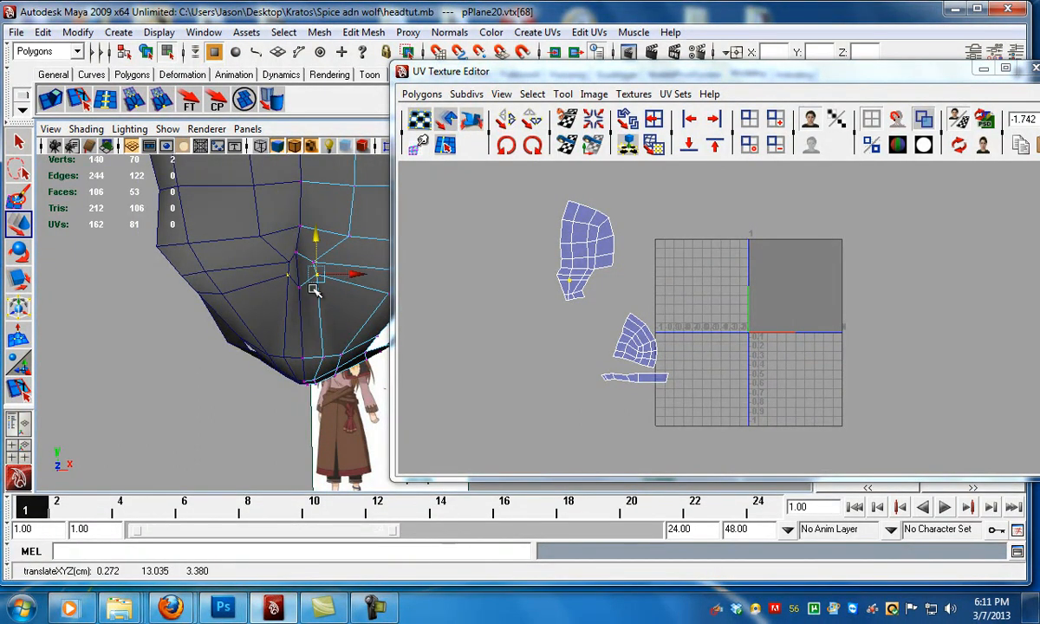
left_click_drag(299, 287, 217, 286, "alt")
left_click_drag(189, 267, 291, 290, "alt")
right_click_drag(291, 290, 351, 304, "alt")
middle_click_drag(301, 267, 390, 327, "alt")
right_click_drag(390, 328, 423, 334, "alt")
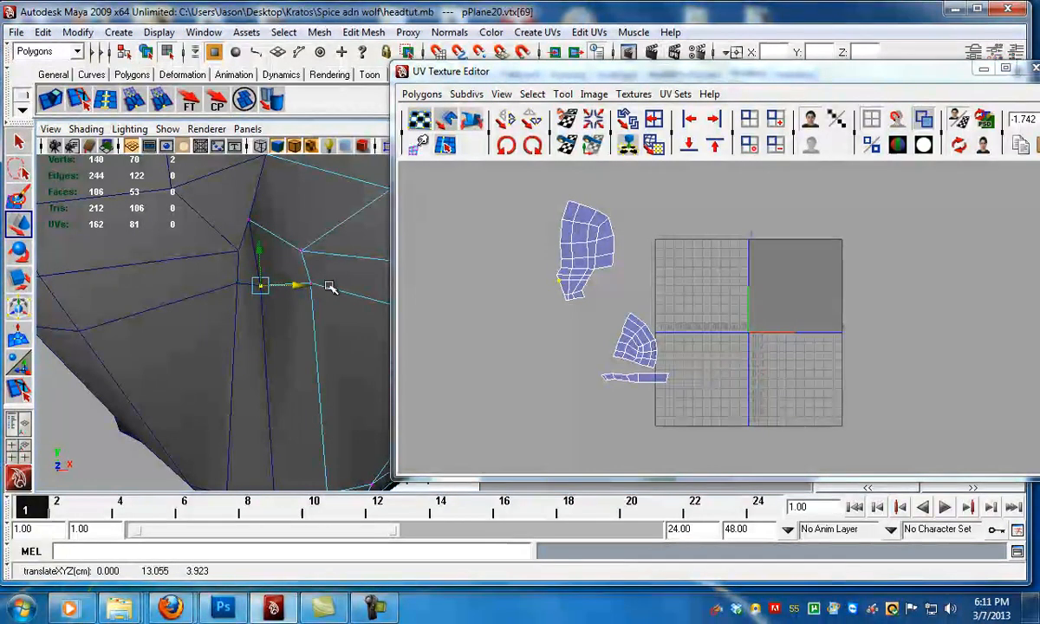
left_click_drag(345, 287, 323, 283)
- Refine the lower mouth and front chin vertices in the side profile of the half head
right_click_drag(326, 283, 202, 262, "alt")
left_click_drag(182, 265, 127, 282, "alt")
left_click_drag(149, 319, 220, 313)
right_click_drag(220, 314, 269, 331, "alt")
left_click_drag(269, 331, 201, 360, "alt")
left_click(244, 378)
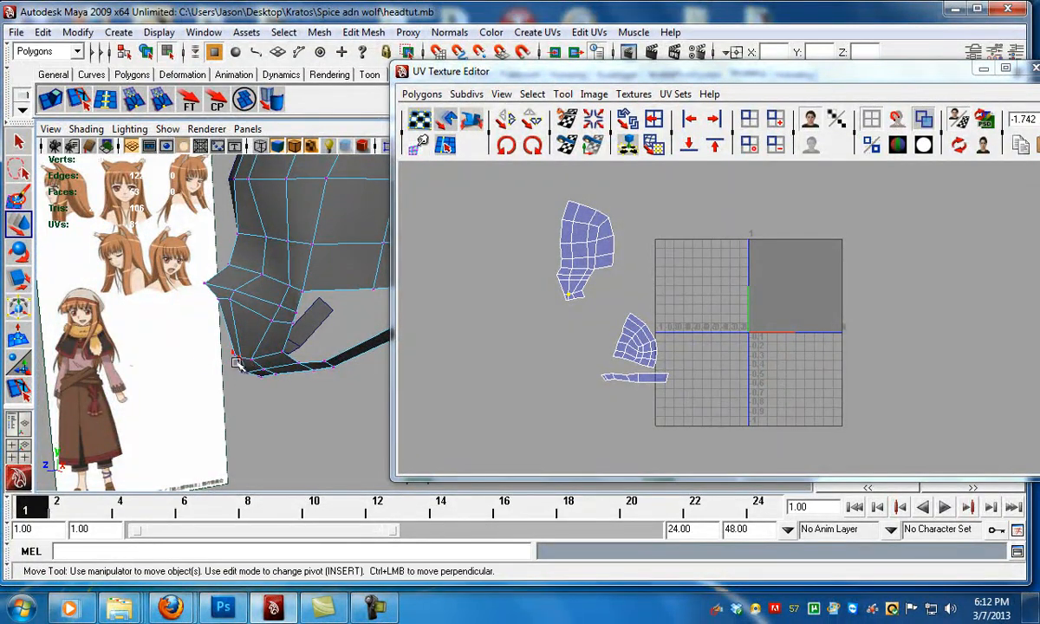
left_click(244, 357)
mouse_move(217, 360)
left_mouse_down("alt")
mouse_move(309, 348)
mouse_move(184, 337)
mouse_move(233, 359)
left_mouse_up("alt")
- Return to object mode and examine the shape of both head halves around the mouth and chin
key("F8")
left_click(233, 352)
left_click(340, 312)
scroll(315, 309, "up", 2)
middle_click_drag(329, 312, 367, 352, "alt")
left_click_drag(367, 353, 360, 373, "alt")
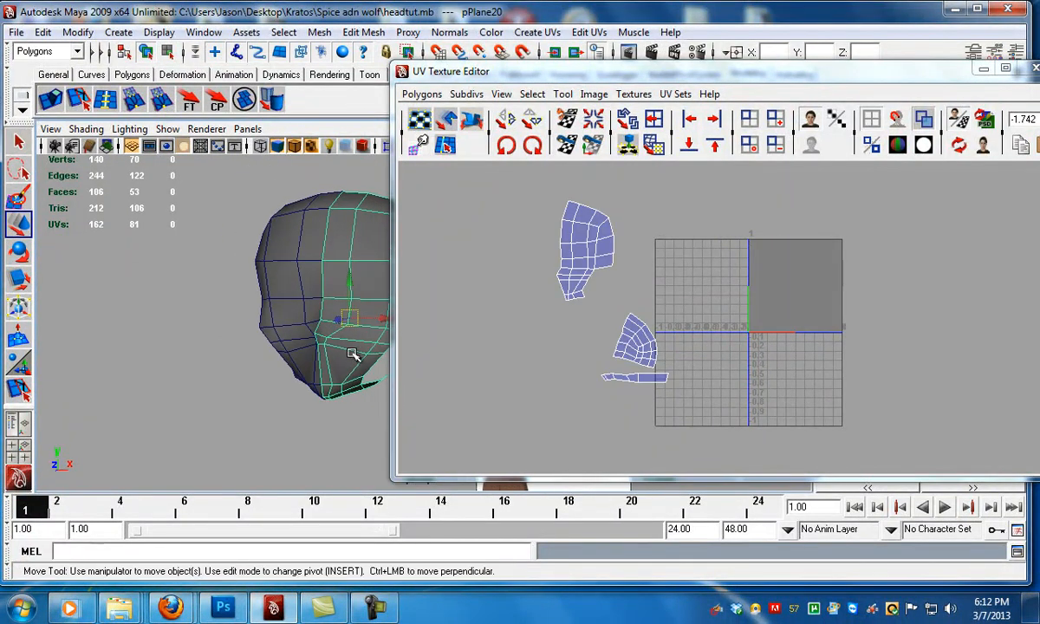
middle_click_drag(360, 374, 350, 302, "alt")
left_click_drag(350, 301, 355, 364, "alt")
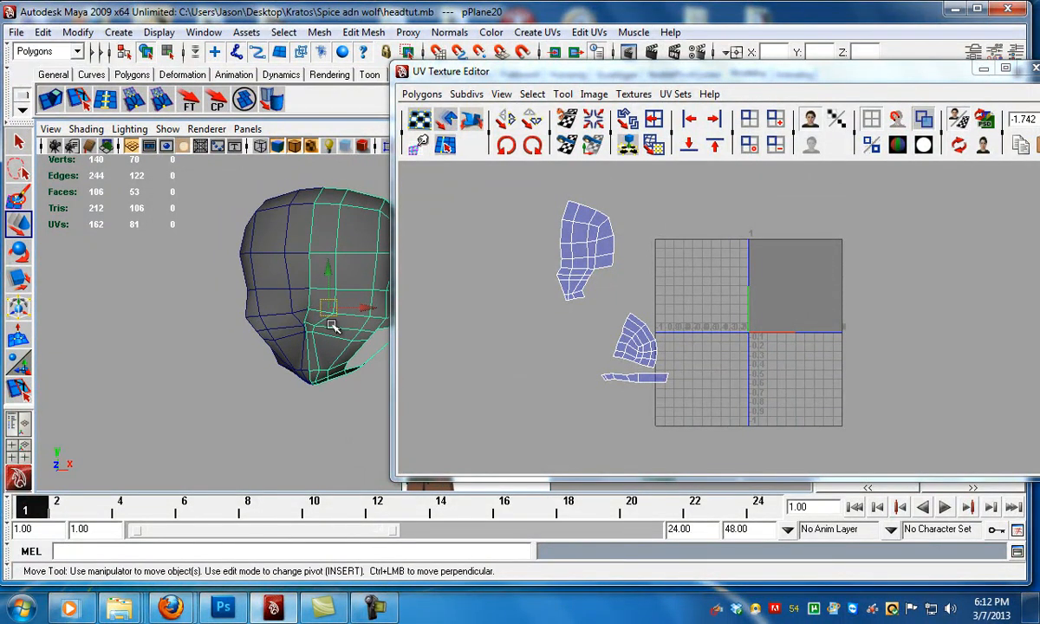
right_click_drag(284, 337, 323, 350, "alt")
- Select the small mouth faces on the original half and create UVs for them based on the camera
key("F11")
left_click(302, 373)
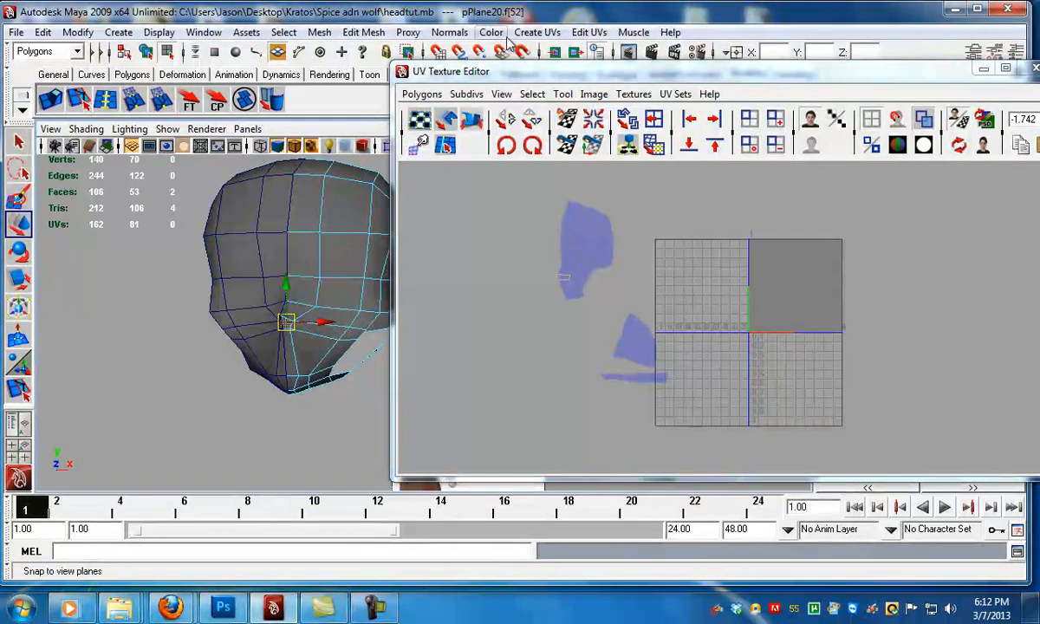
left_click(536, 32)
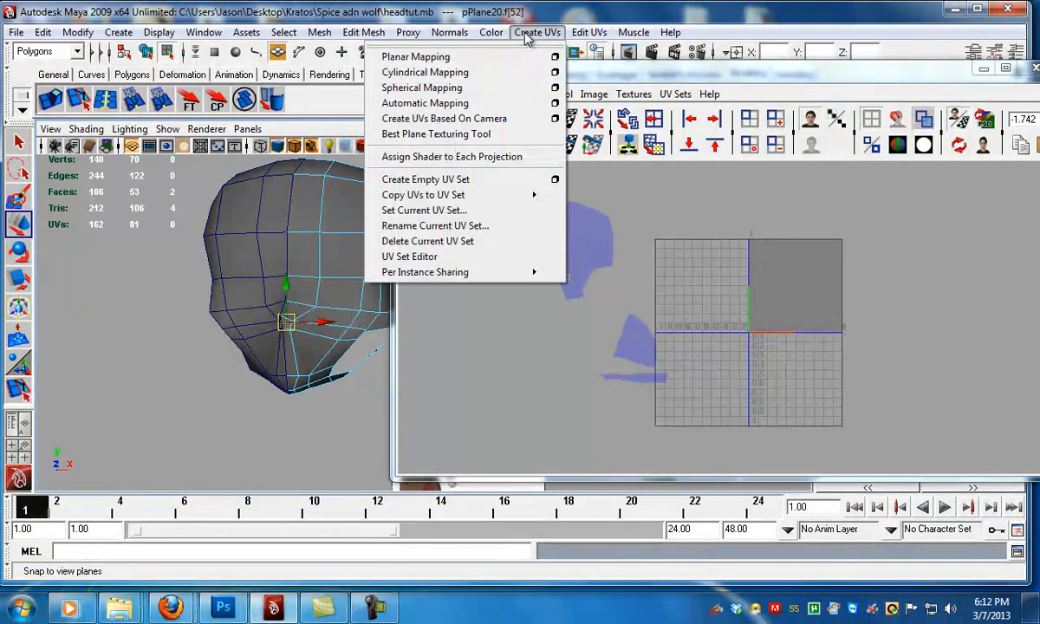
left_click(463, 118)
- Shrink the mouth UV shell, place it beside the skull and jaw shells, and return to object mode
right_click_drag(769, 295, 790, 293, "ctrl")
left_click_drag(791, 293, 549, 406)
right_click_drag(451, 375, 575, 377, "alt")
middle_click_drag(575, 377, 592, 328, "alt")
key("t")
key("r")
left_click_drag(530, 375, 582, 300)
key("w")
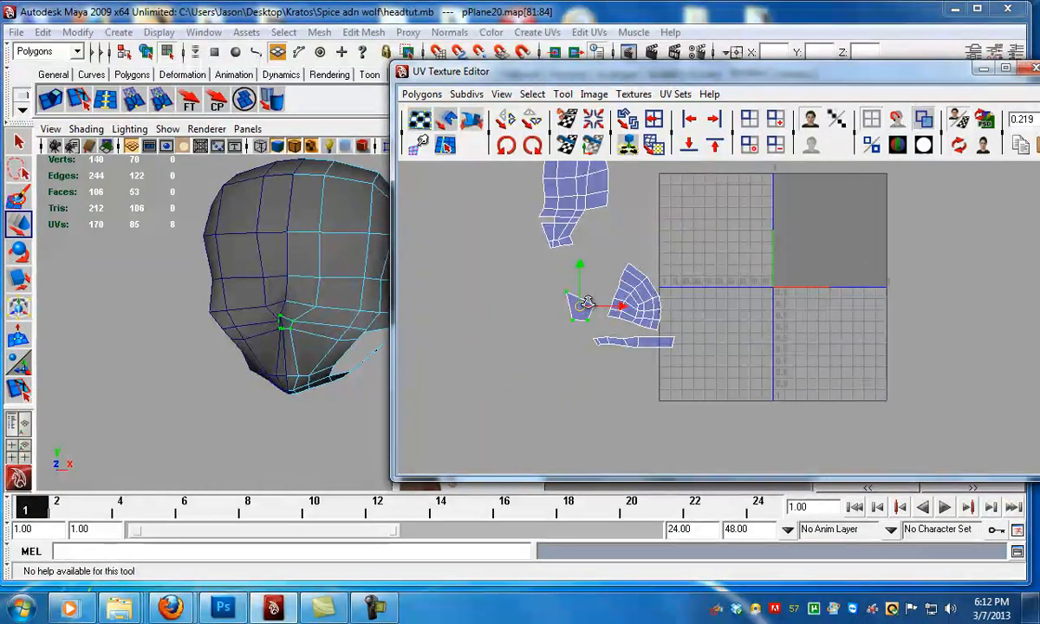
right_click_drag(582, 300, 535, 299, "alt")
left_click(536, 299)
key("F8")
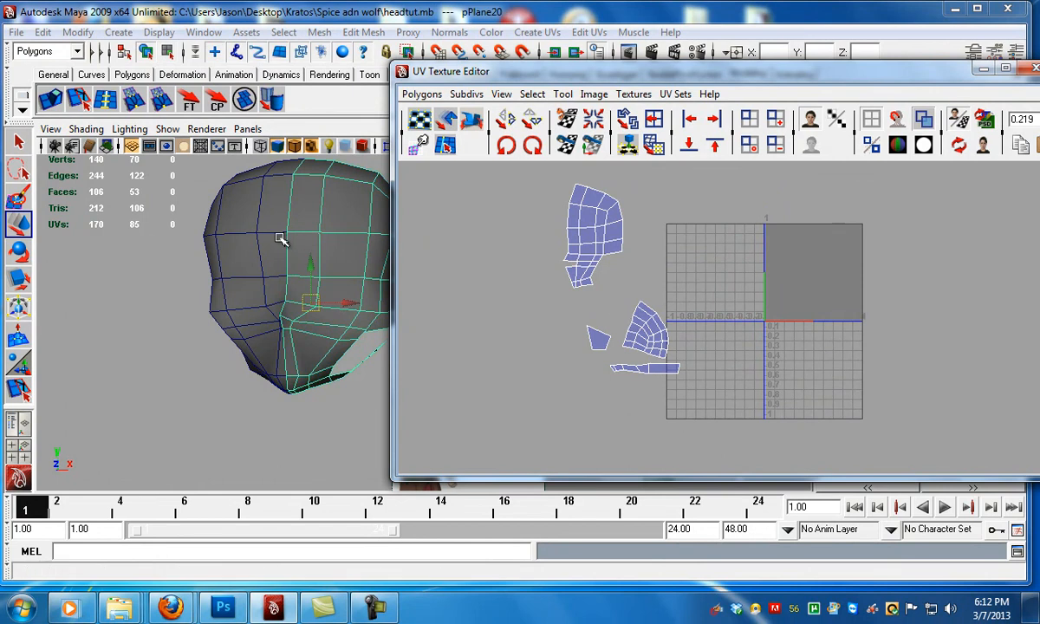
- Delete the duplicated half and mirror the original half's geometry to form the full head
left_click(279, 203)
key("Delete")
left_click(342, 218)
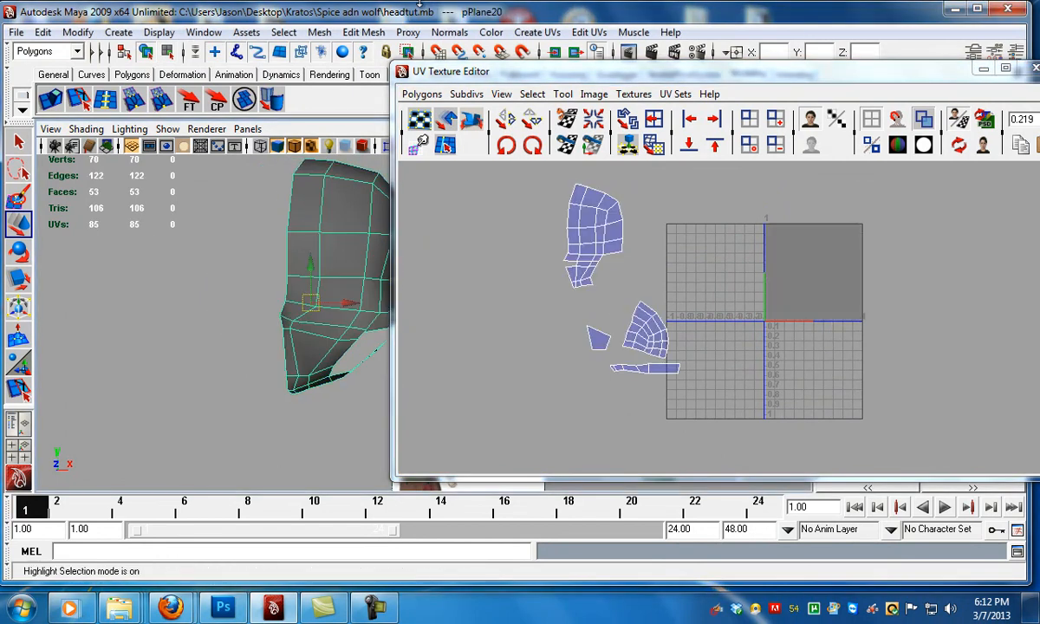
left_click(319, 32)
left_click(173, 395)
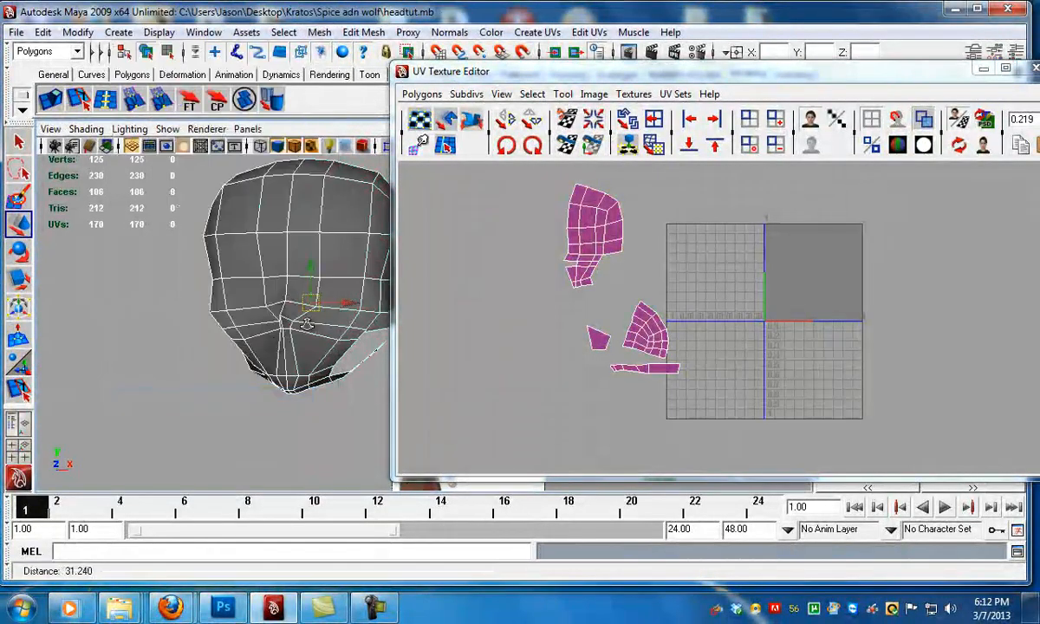
- Assign the existing textured material lambert2 to the full head
left_click(295, 408)
left_click_drag(294, 408, 280, 407, "alt")
left_click_drag(266, 328, 314, 332, "alt")
left_click(298, 332)
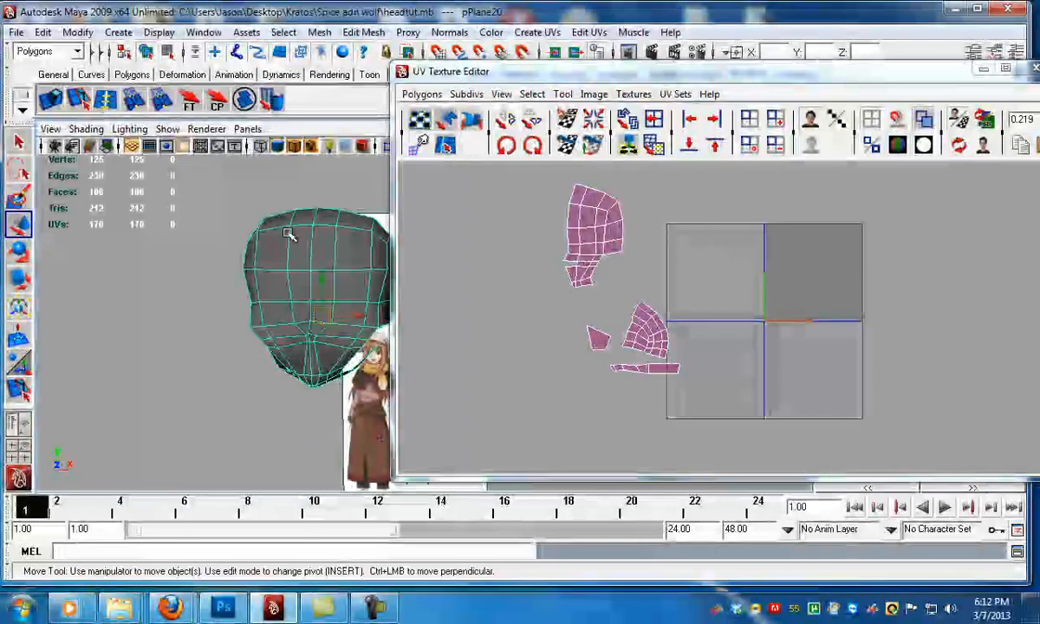
right_click(310, 288)
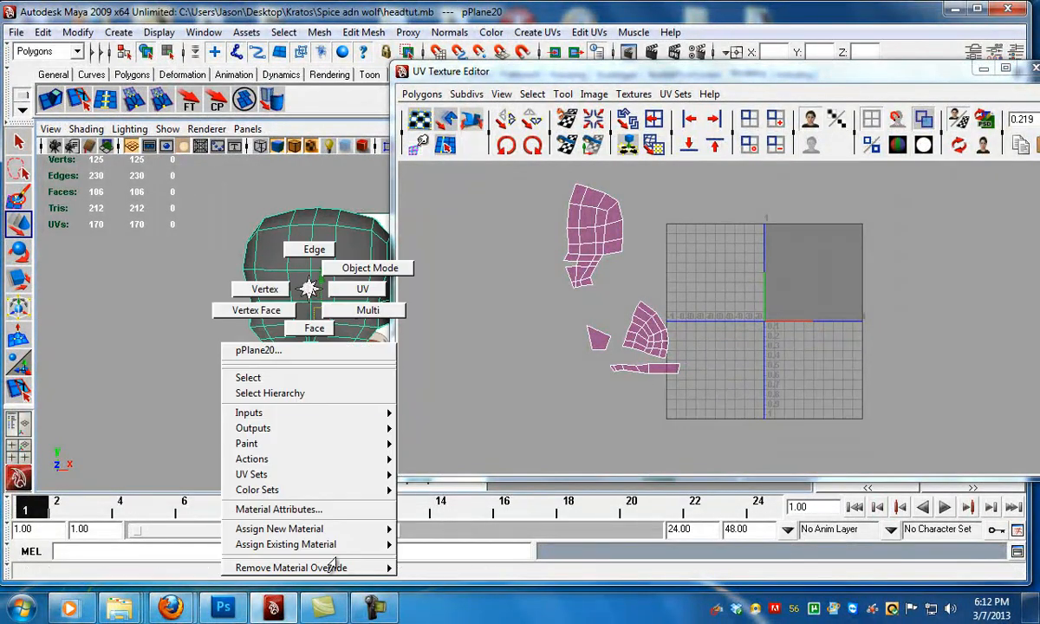
mouse_move(325, 546)
left_click(429, 545)
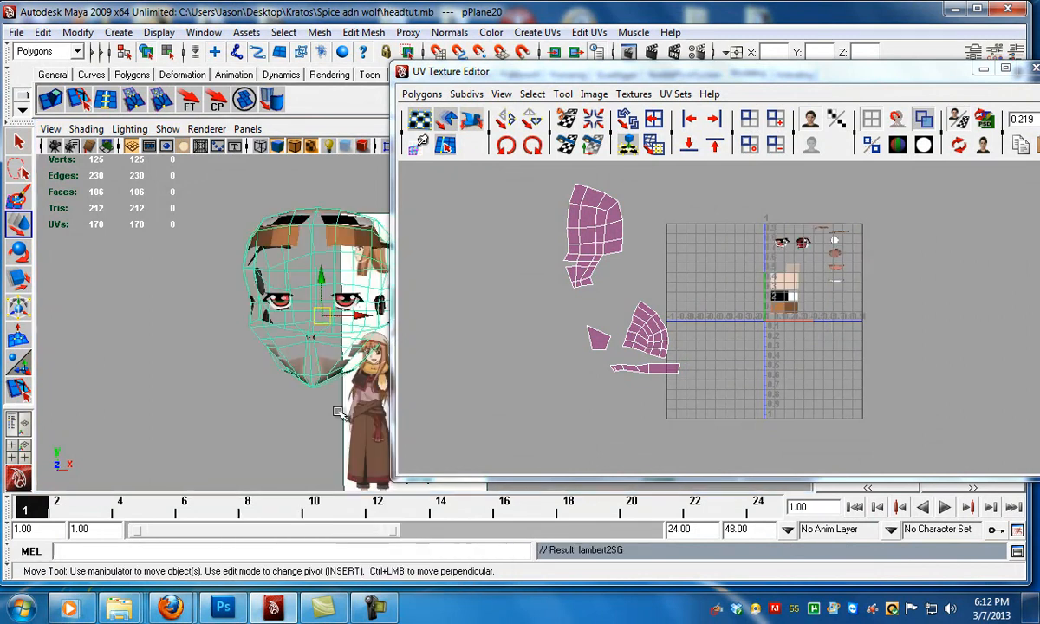
- Select the face shell's UVs and move them onto the upper half of the texture grid
middle_click_drag(628, 235, 583, 270, "alt")
right_click_drag(527, 247, 492, 221)
left_click_drag(578, 341, 579, 342)
key("w")
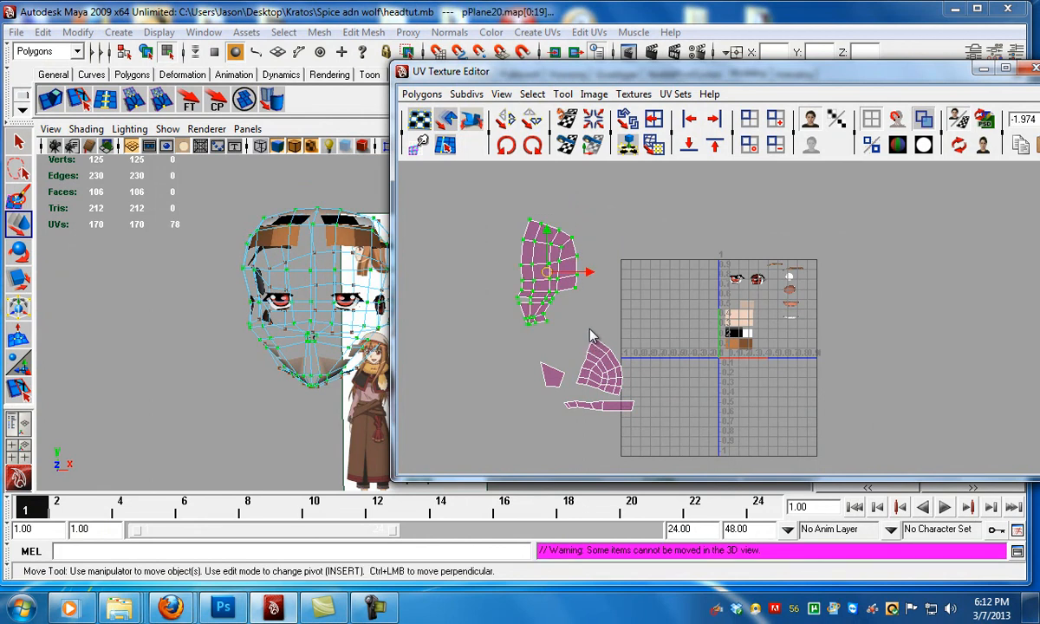
left_click_drag(556, 282, 702, 314)
scroll(697, 316, "up", 5)
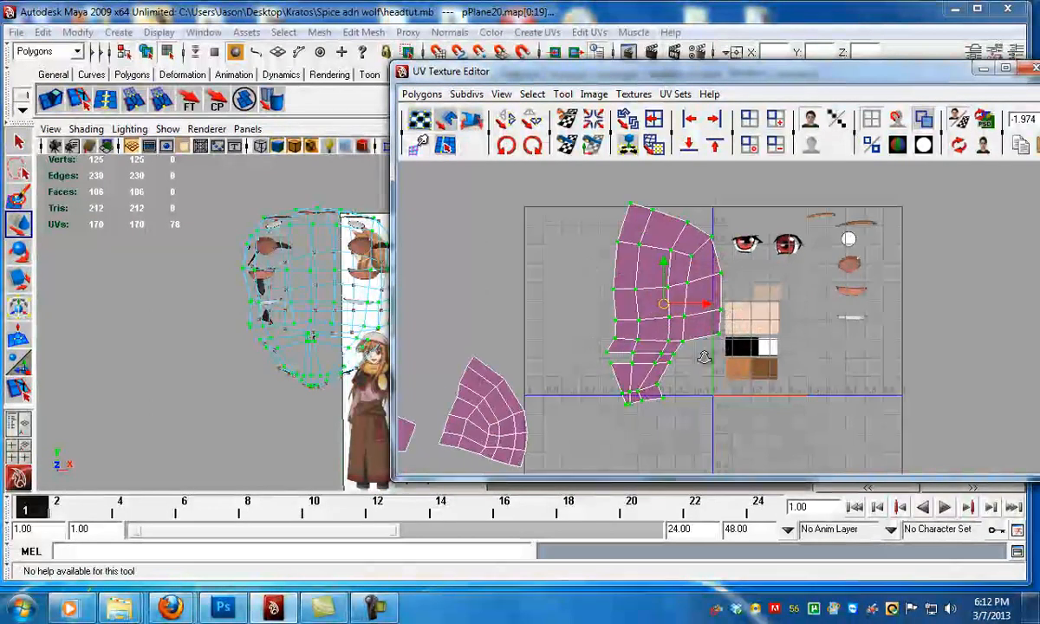
- Scale down the face shell and fit it entirely inside the light skin-colour swatch
key("e")
left_click_drag(654, 306, 737, 304)
key("w")
scroll(732, 330, "up", 5)
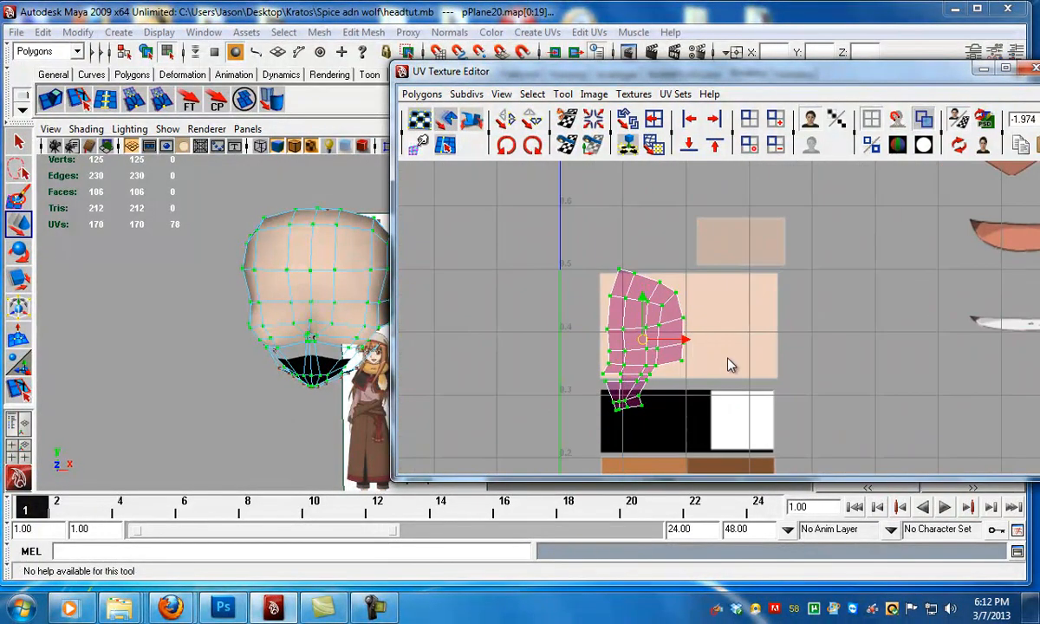
key("r")
left_click_drag(638, 337, 635, 346)
key("w")
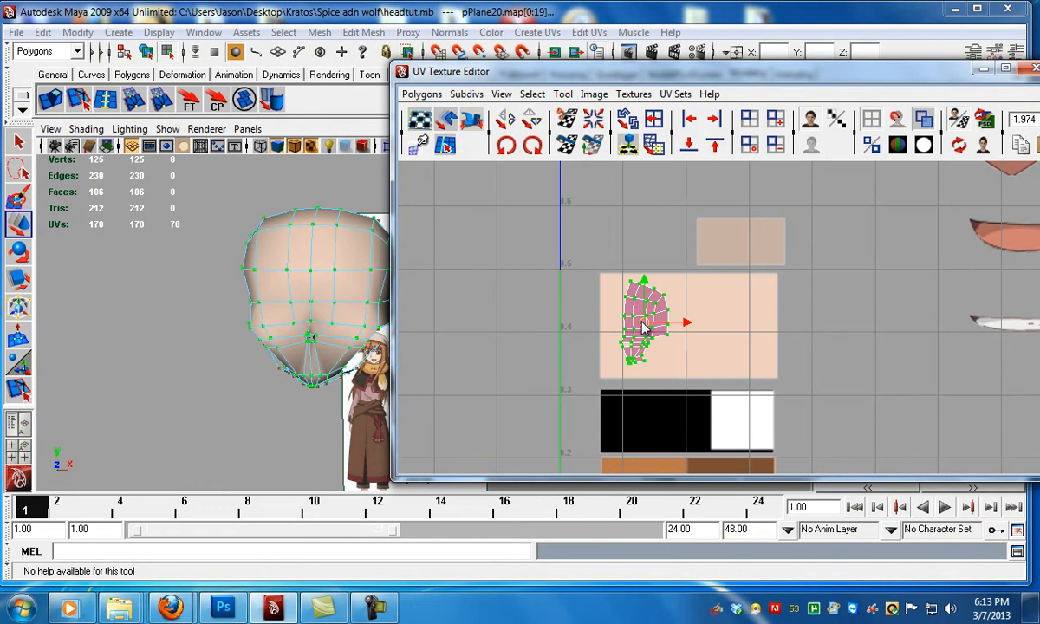
- Undo the face shell's last placement and scaling, and redo them
key("ctrl+z")
key("ctrl+z")
key("ctrl+z")
scroll(689, 327, "down", 4)
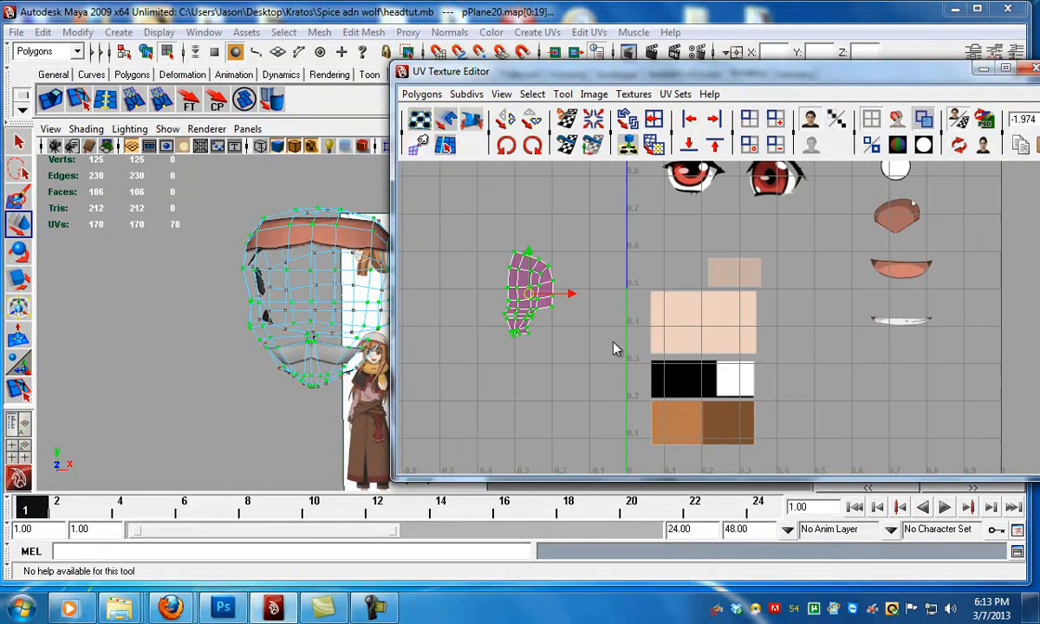
key("shift+z")
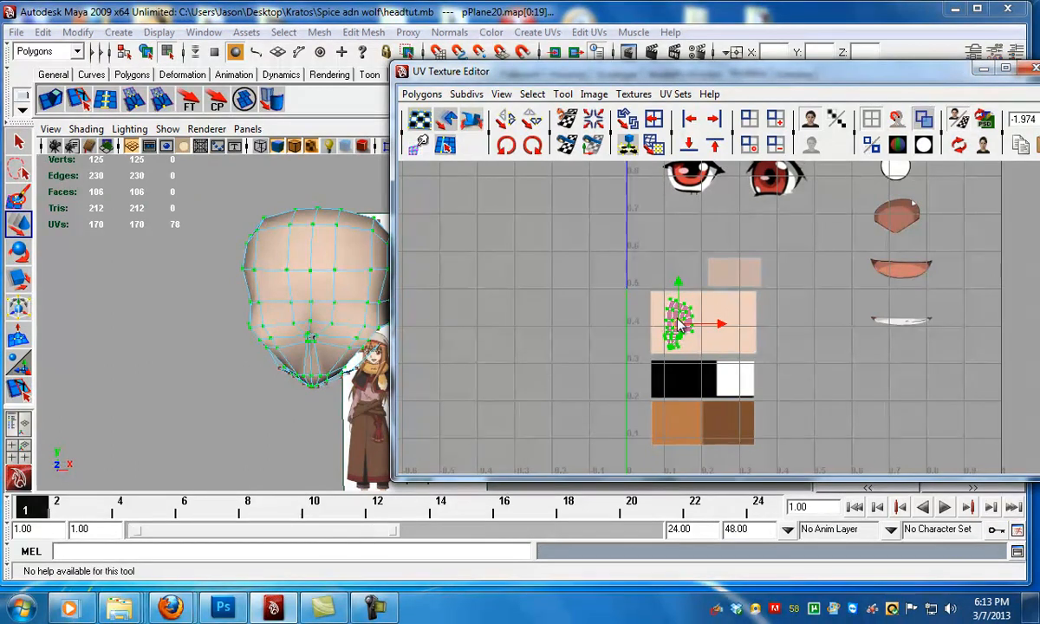
- Select the mouth, skull and jaw shells together and scale them down to a small cluster
scroll(678, 324, "down", 4)
middle_click_drag(535, 335, 564, 232, "alt")
scroll(564, 233, "down", 1)
middle_click_drag(463, 300, 577, 320, "alt")
right_click_drag(565, 323, 590, 327)
left_click_drag(438, 252, 654, 402)
key("w")
key("r")
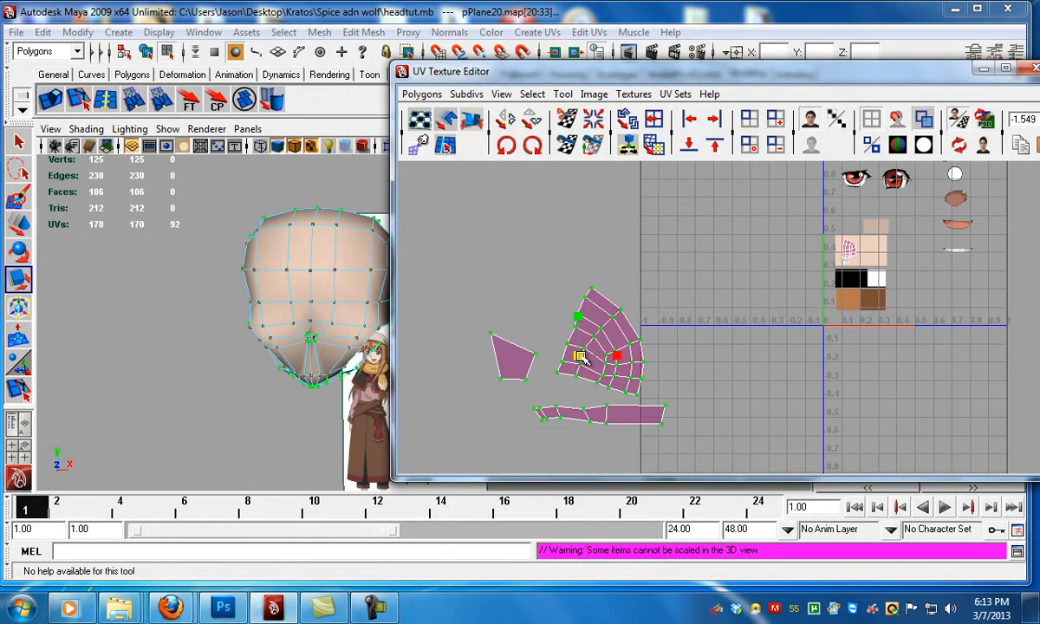
left_click_drag(578, 355, 552, 362)
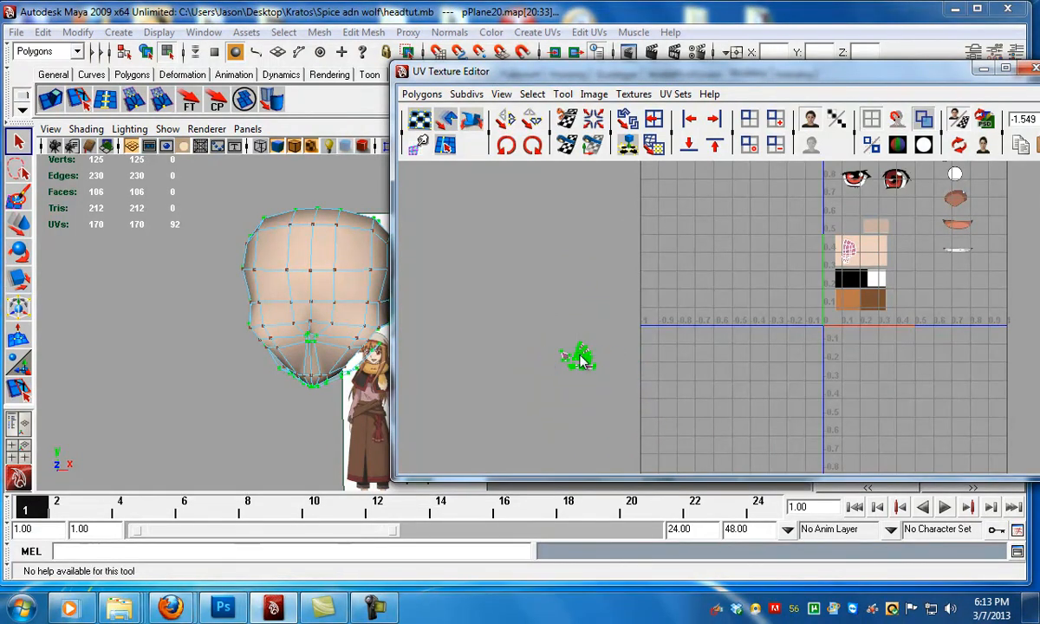
key("ctrl+z")
- Move the mouth, skull and jaw shells to the texture's skin swatches and shrink them into the darker one
key("w")
left_click_drag(580, 363, 752, 312)
middle_click_drag(785, 312, 601, 344, "alt")
right_click_drag(600, 345, 893, 419, "alt")
middle_click_drag(458, 381, 476, 423, "alt")
left_click_drag(462, 399, 674, 286)
right_click_drag(674, 286, 871, 416, "alt")
key("r")
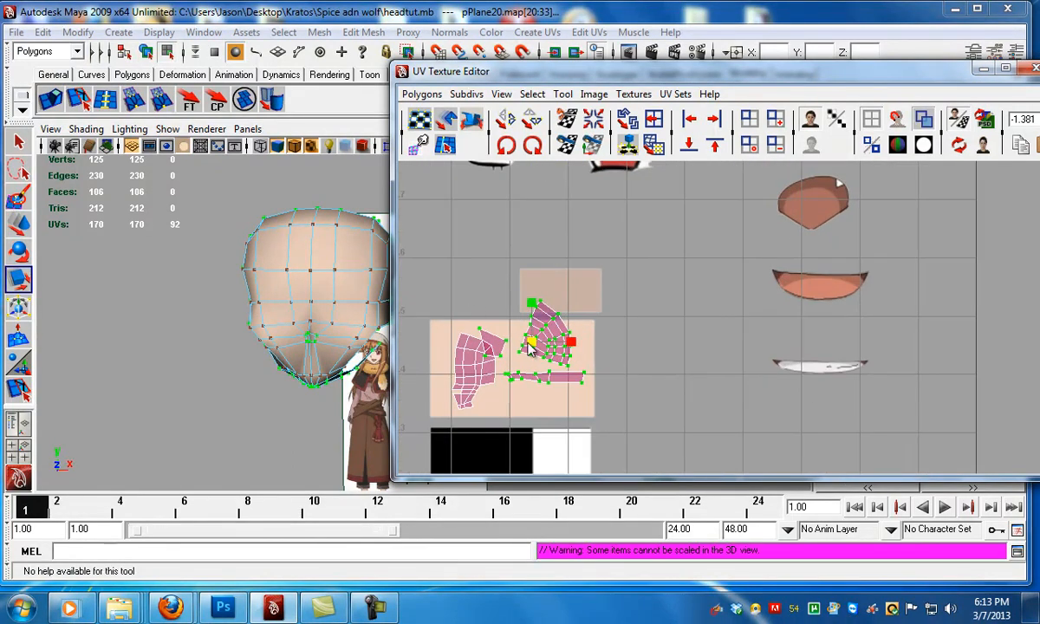
left_click_drag(530, 343, 555, 316)
key("w")
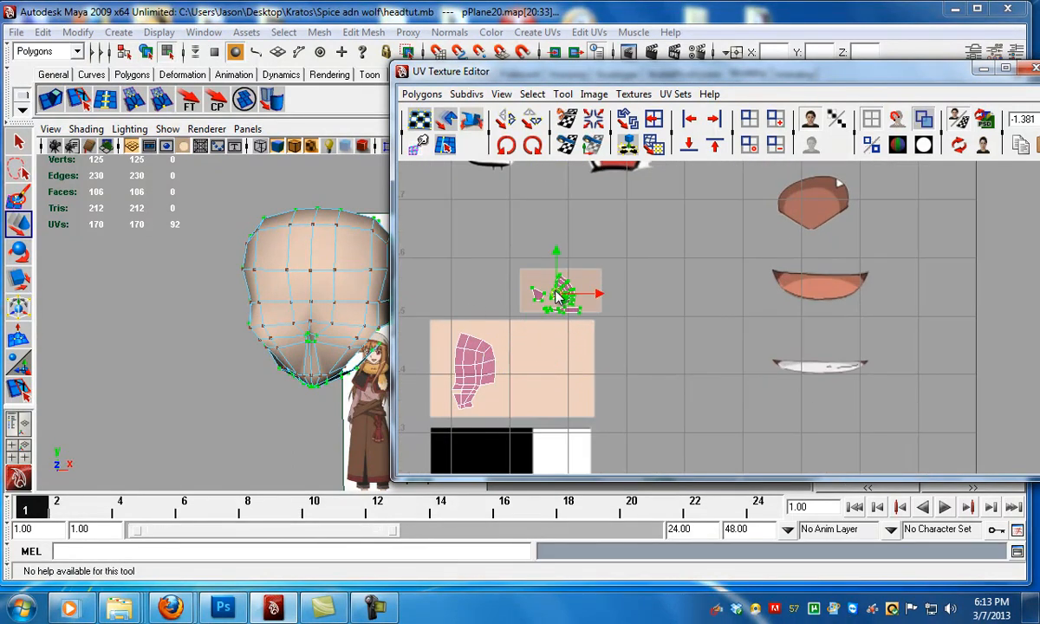
- Scale the three shells down slightly more so they sit well within the darker skin swatch
right_click_drag(559, 295, 682, 354, "alt")
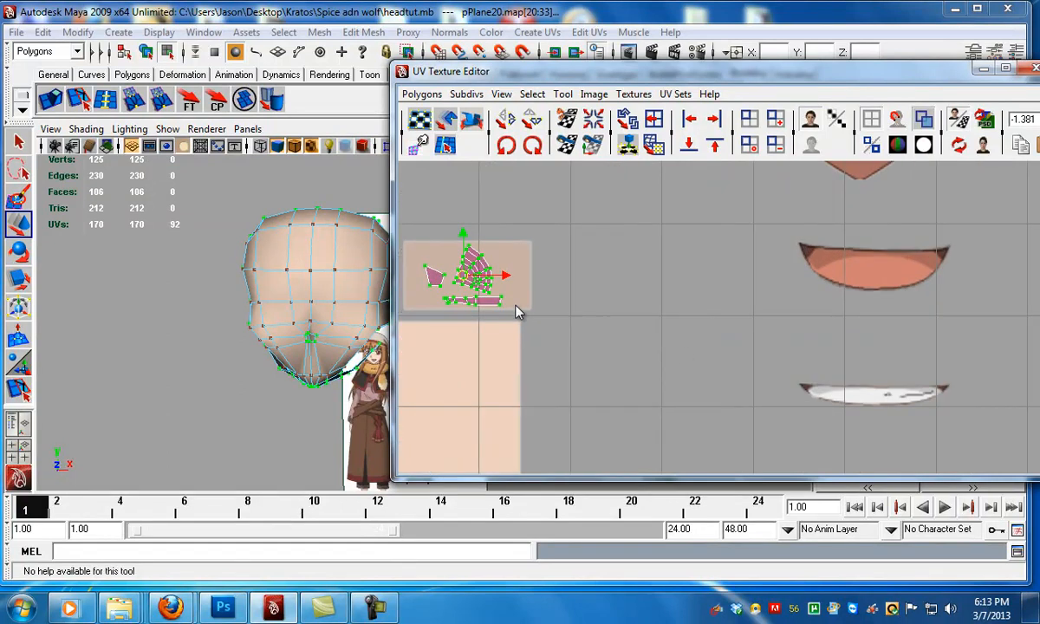
key("r")
mouse_move(464, 275)
left_mouse_down()
mouse_move(451, 275)
mouse_move(464, 275)
left_mouse_up()
key("w")
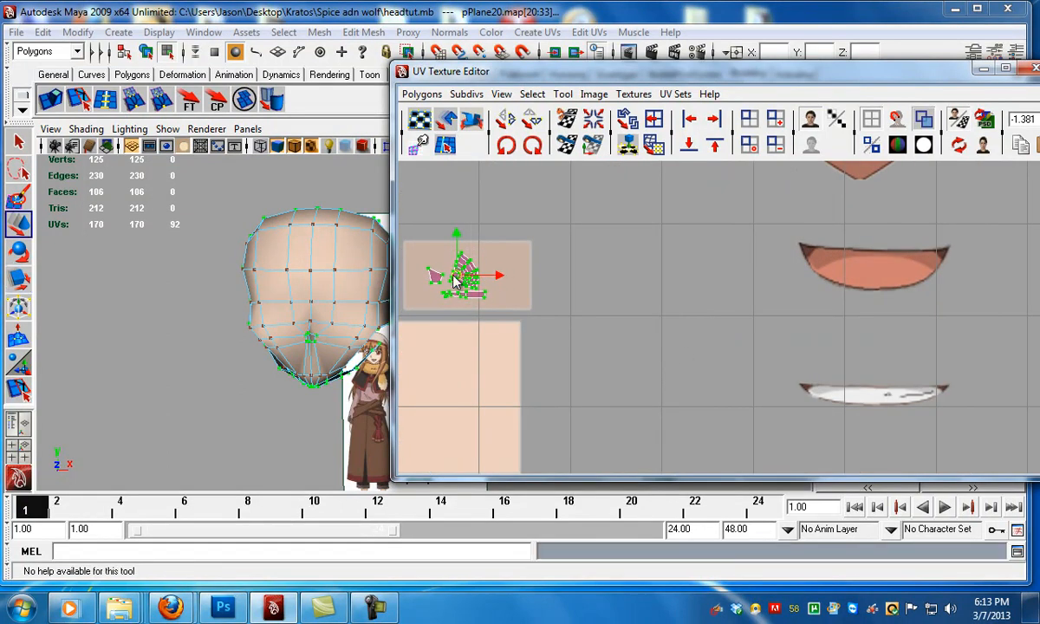
middle_click_drag(460, 284, 625, 277, "alt")
right_click_drag(507, 337, 546, 372, "alt")
middle_click_drag(469, 408, 546, 337, "alt")
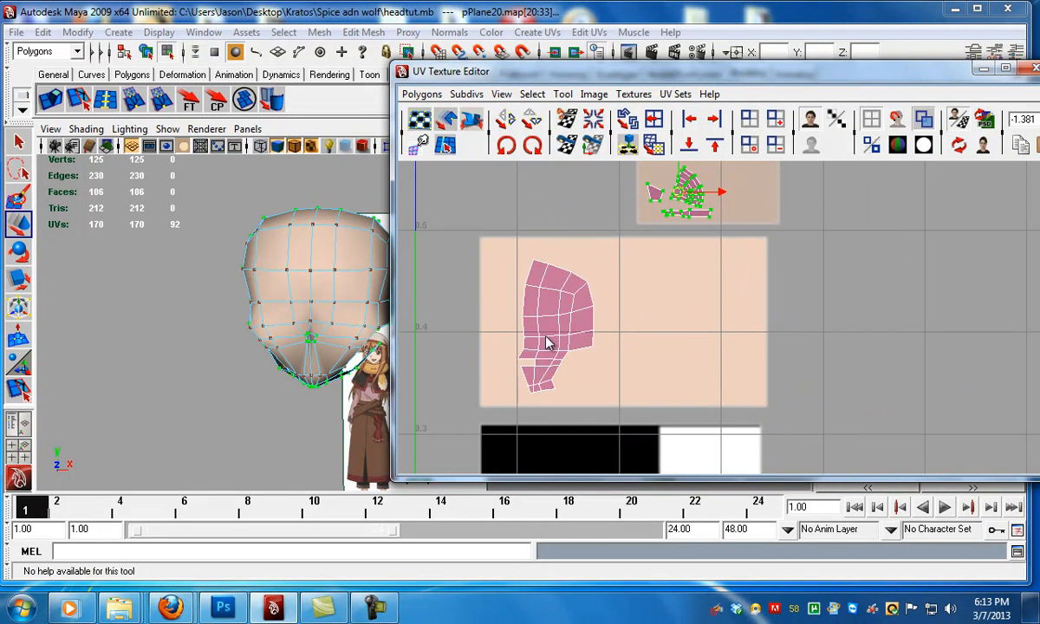
- Select the whole head mesh in the perspective view and assign it a new Surface Shader material
left_click(985, 68)
left_click_drag(412, 346, 378, 353, "alt")
left_click(400, 364)
left_click_drag(226, 214, 431, 432)
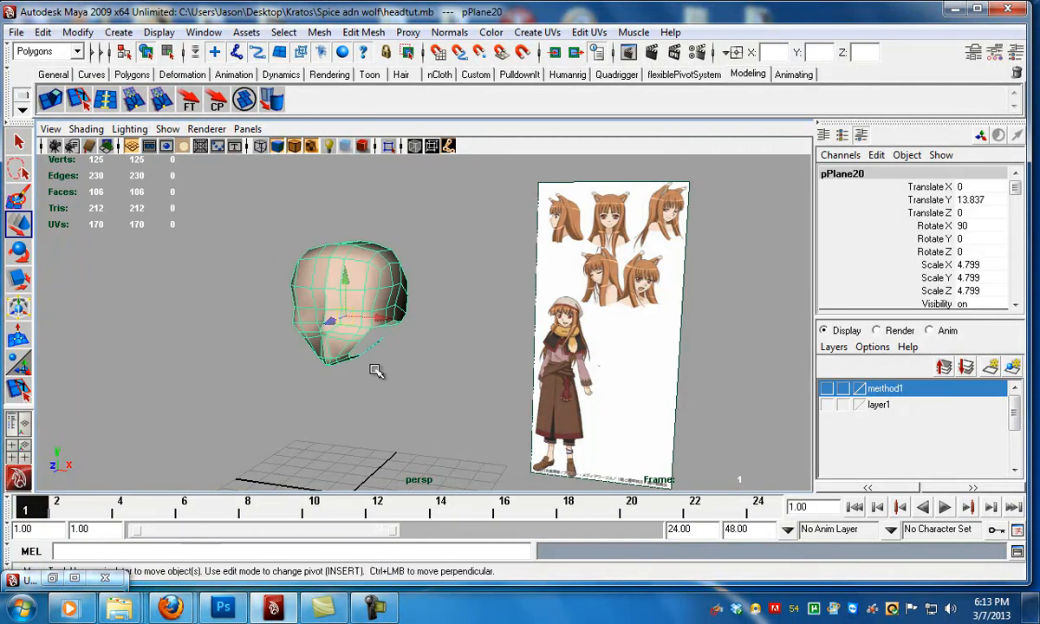
left_click_drag(305, 333, 340, 322, "alt")
right_click_drag(359, 266, 482, 345)
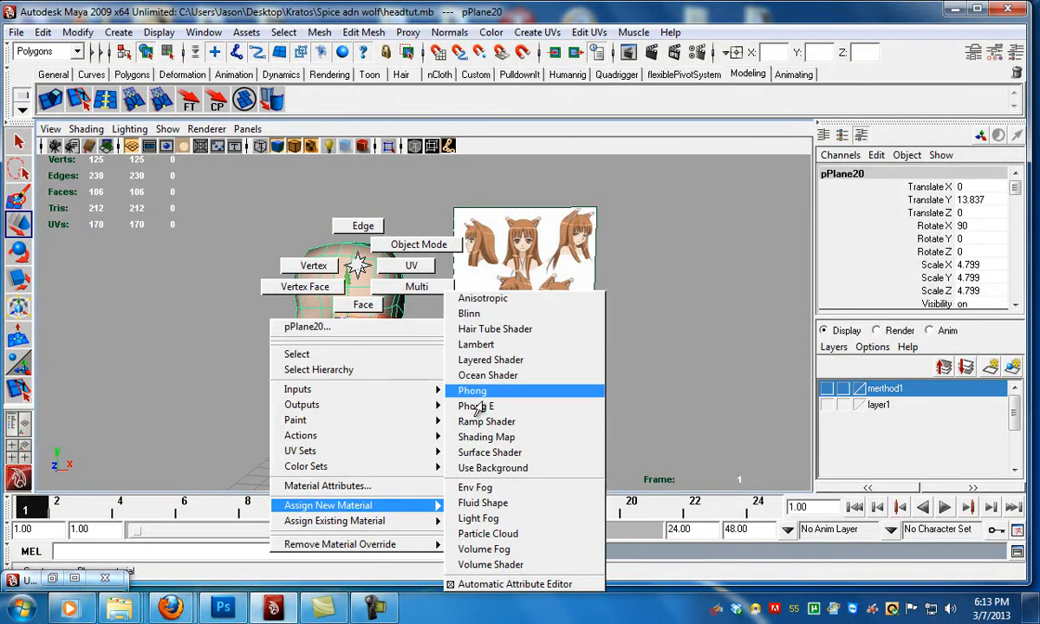
right_click_drag(481, 452, 482, 452)
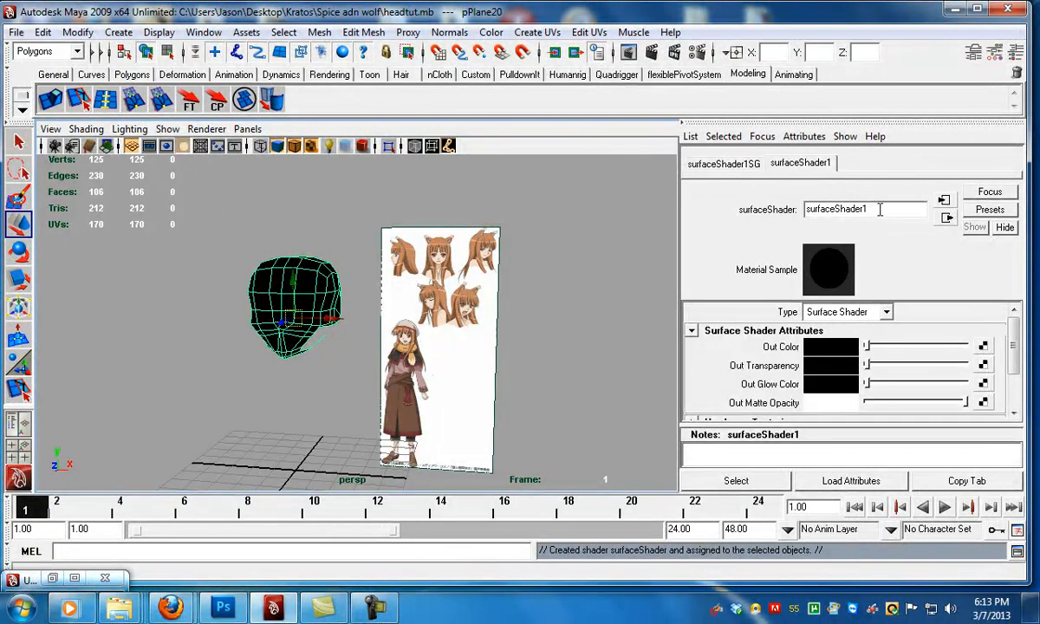
- Name the shader Skine_shader and connect the 1024 x 1024 face texture PNG to its Out Color as a file texture
double_click(880, 209)
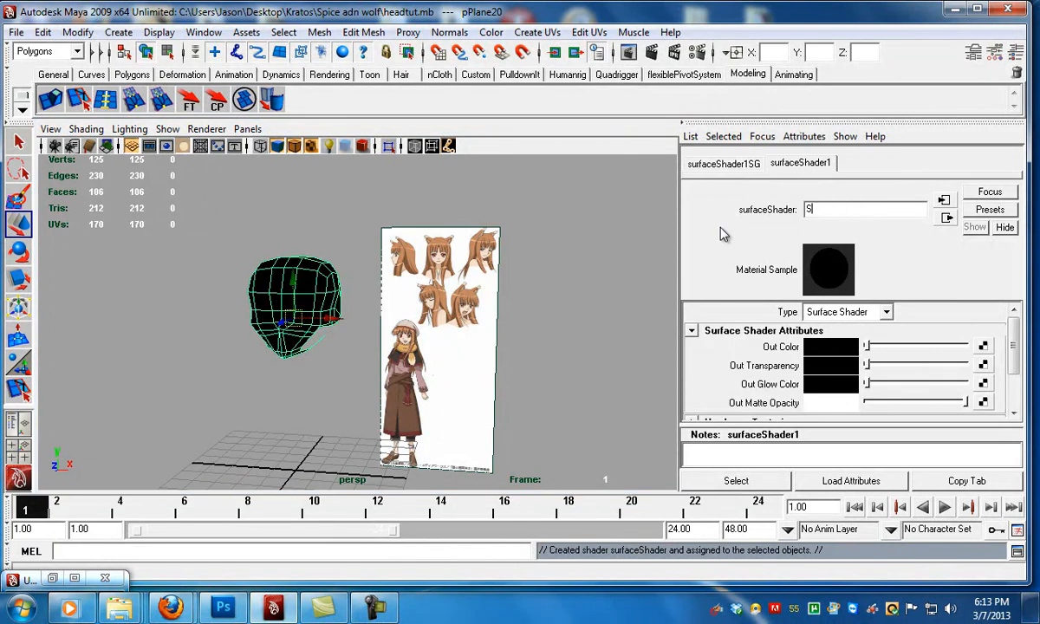
type("Skine_shader")
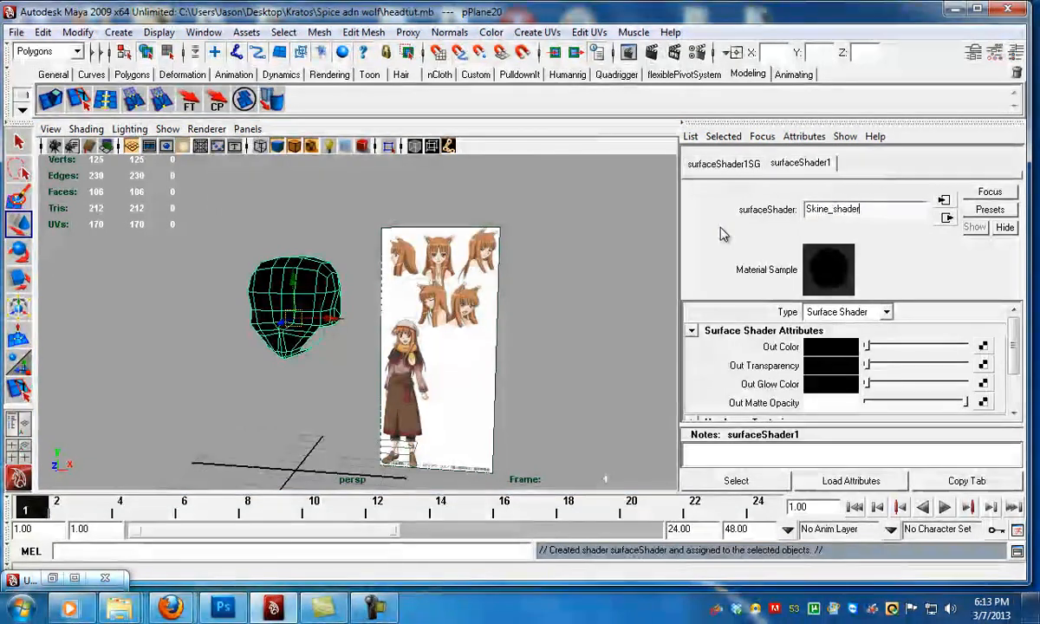
key("Return")
left_click(983, 347)
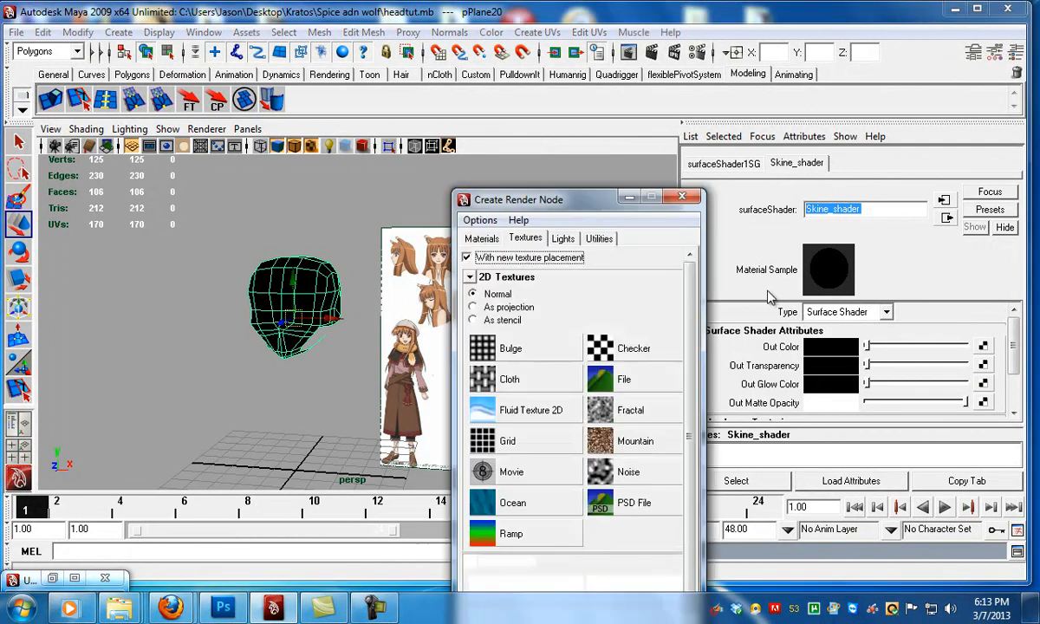
left_click(641, 376)
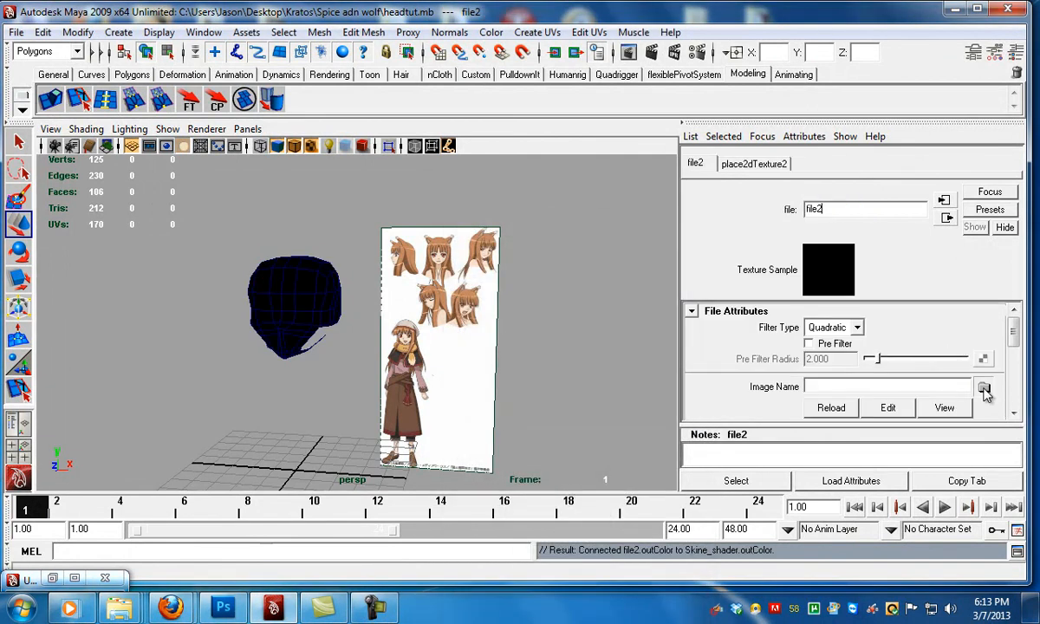
left_click(982, 387)
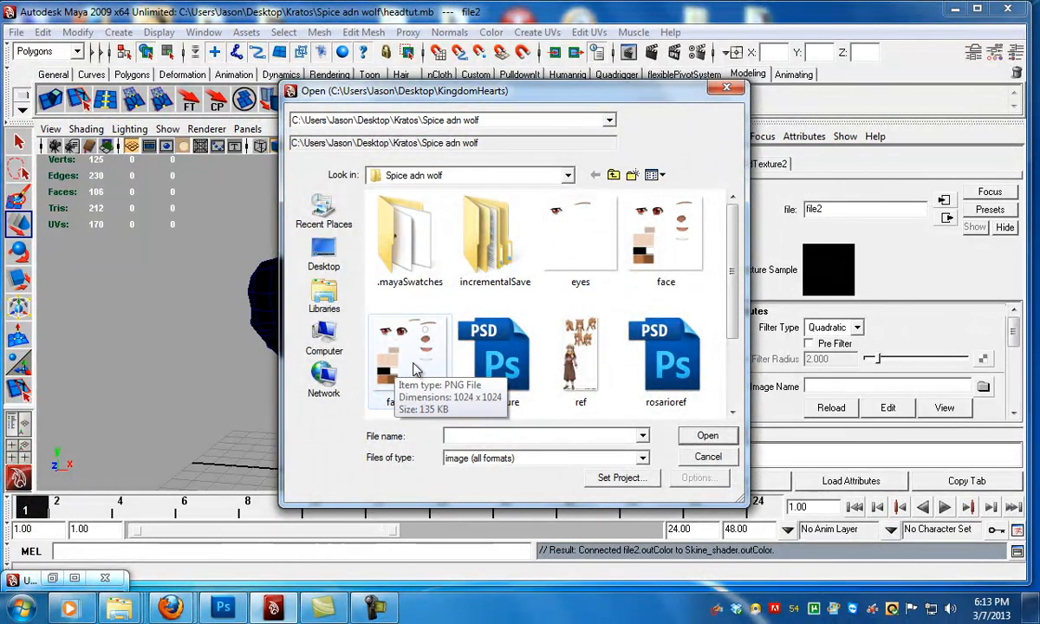
double_click(413, 368)
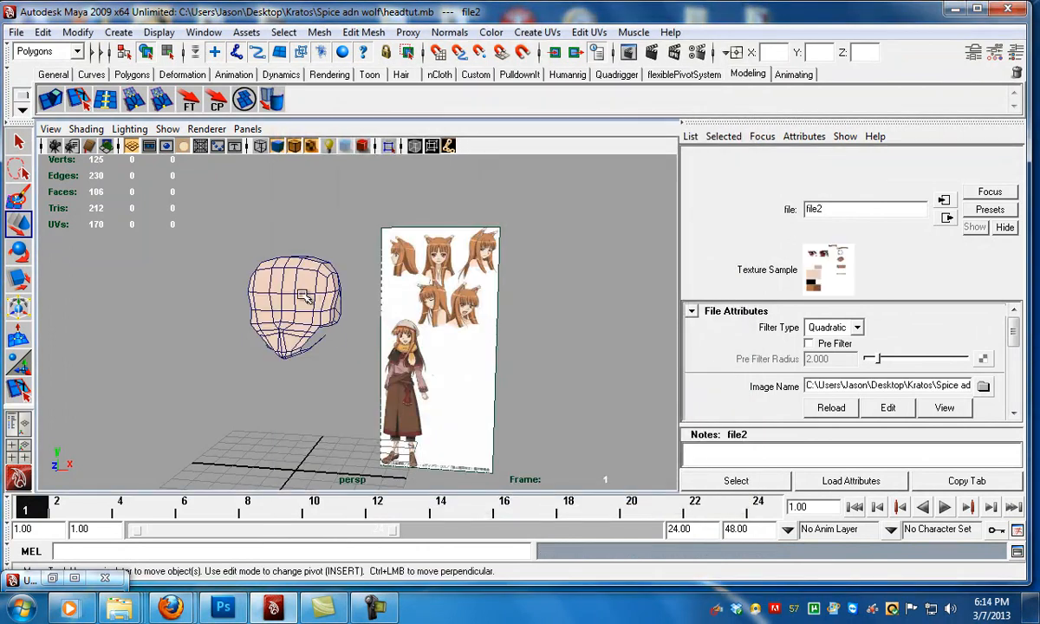
- Display the new shader's texture behind the head's UVs and check the shells against the skin swatches
left_click(204, 32)
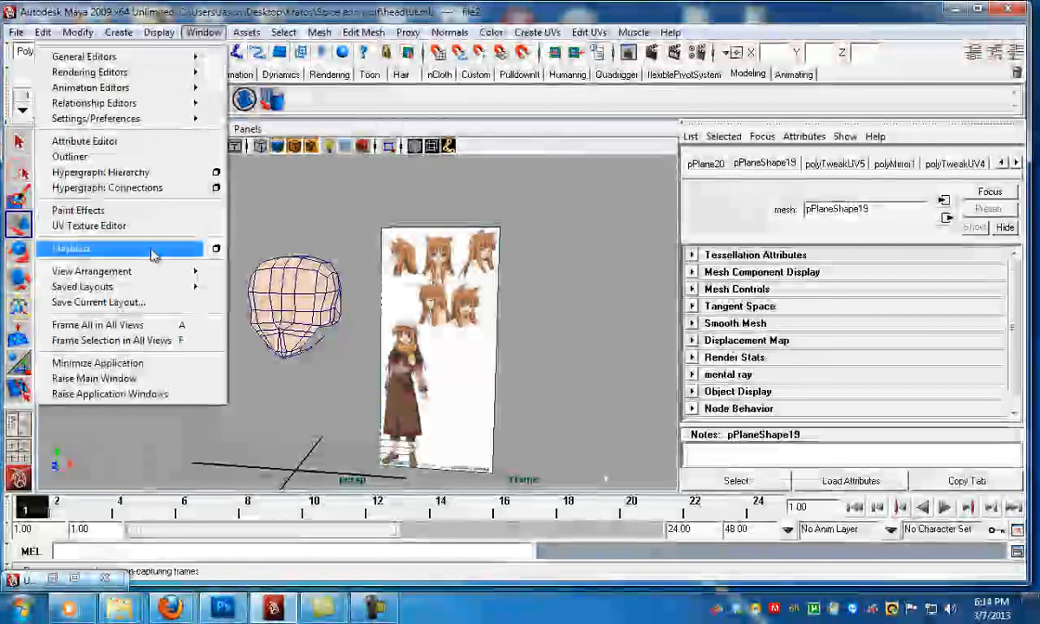
left_click(91, 226)
left_click(644, 97)
left_click(645, 131)
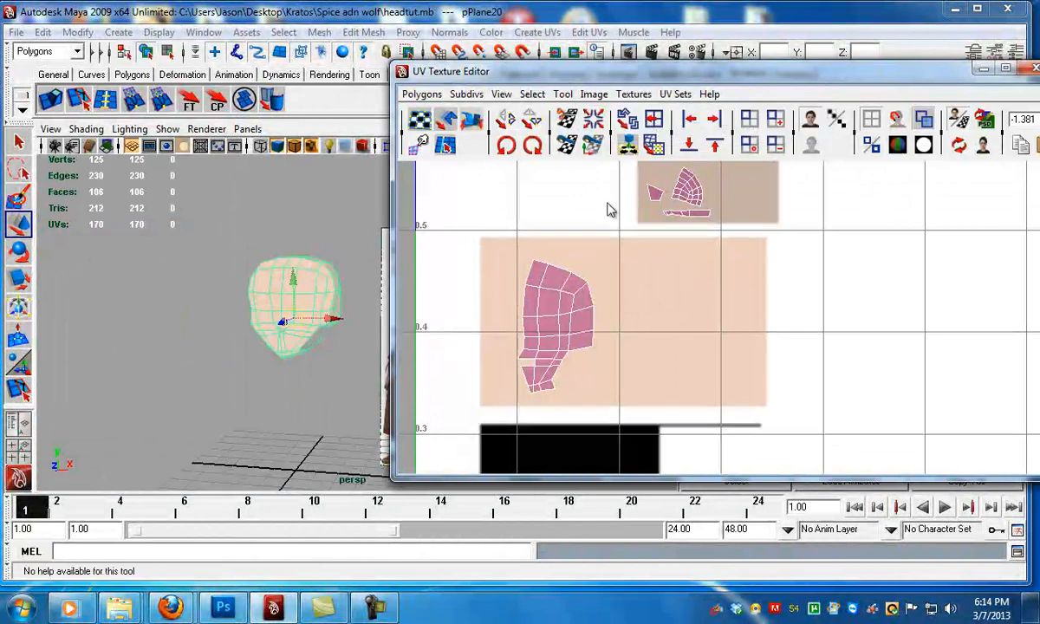
left_click(982, 69)
- Deselect the head and turn off the wireframe overlay on shaded objects in the perspective view
left_click_drag(312, 390, 387, 384, "alt")
key("F8")
key("F8")
left_click(380, 380)
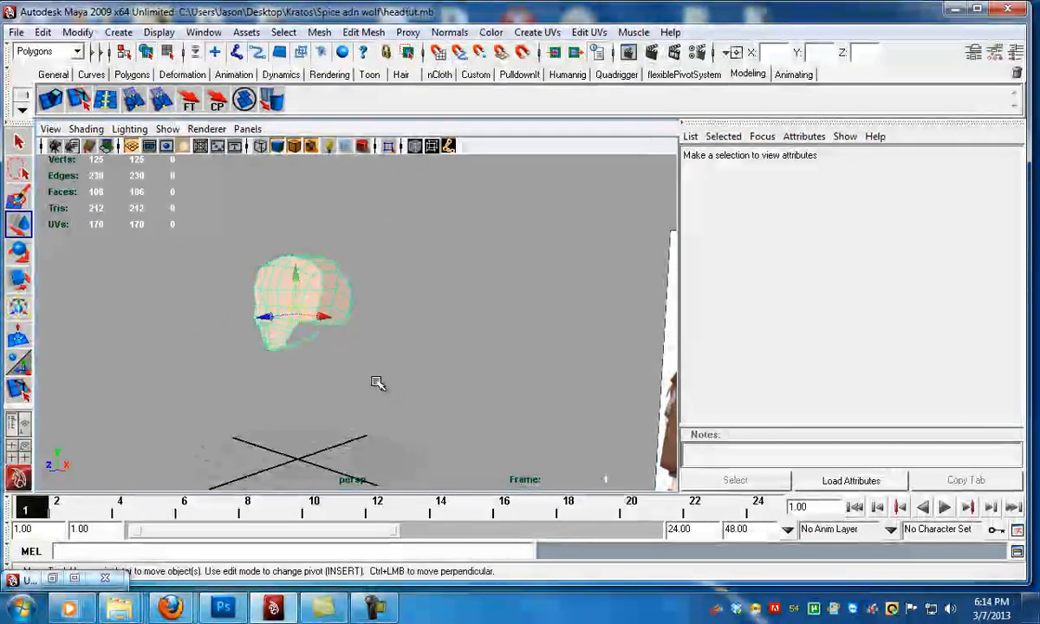
left_click_drag(290, 356, 364, 364, "alt")
left_click(86, 128)
left_click(122, 286)
mouse_move(444, 283)
left_mouse_down("alt")
mouse_move(279, 283)
mouse_move(458, 285)
mouse_move(408, 317)
mouse_move(295, 353)
mouse_move(413, 416)
mouse_move(376, 403)
mouse_move(360, 372)
mouse_move(286, 327)
mouse_move(394, 418)
mouse_move(388, 388)
mouse_move(353, 366)
left_mouse_up("alt")
left_click(360, 372)
left_click(315, 414)
left_click_drag(316, 414, 366, 387, "alt")
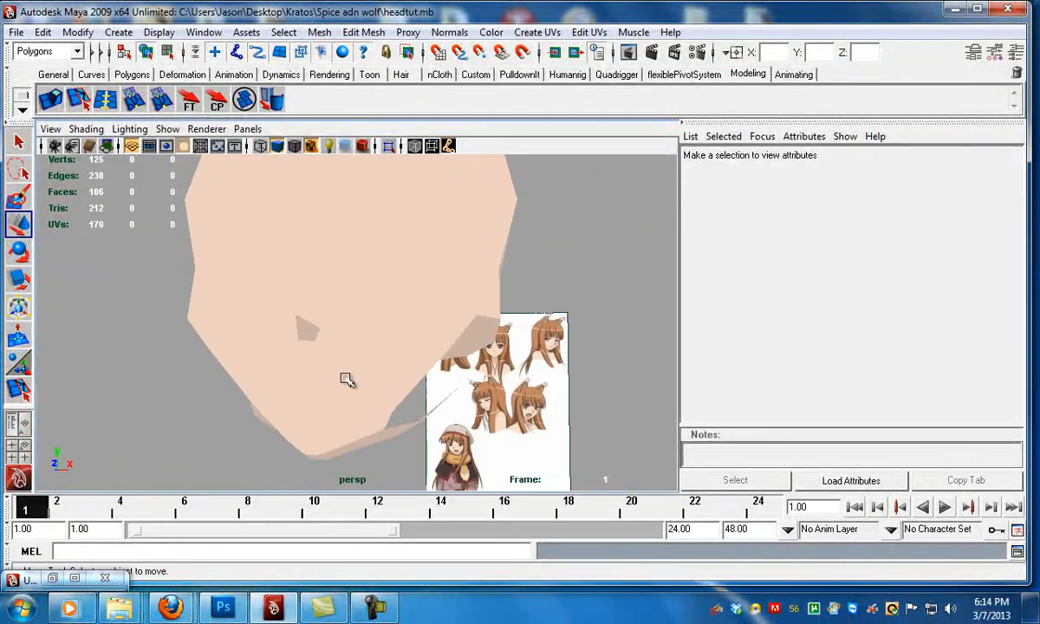
- Move the pair of vertices at the lower edge of the mouth opening forward and slightly upward
left_click(338, 362)
key("F8")
left_click(311, 346)
left_click_drag(310, 350, 317, 339, "alt")
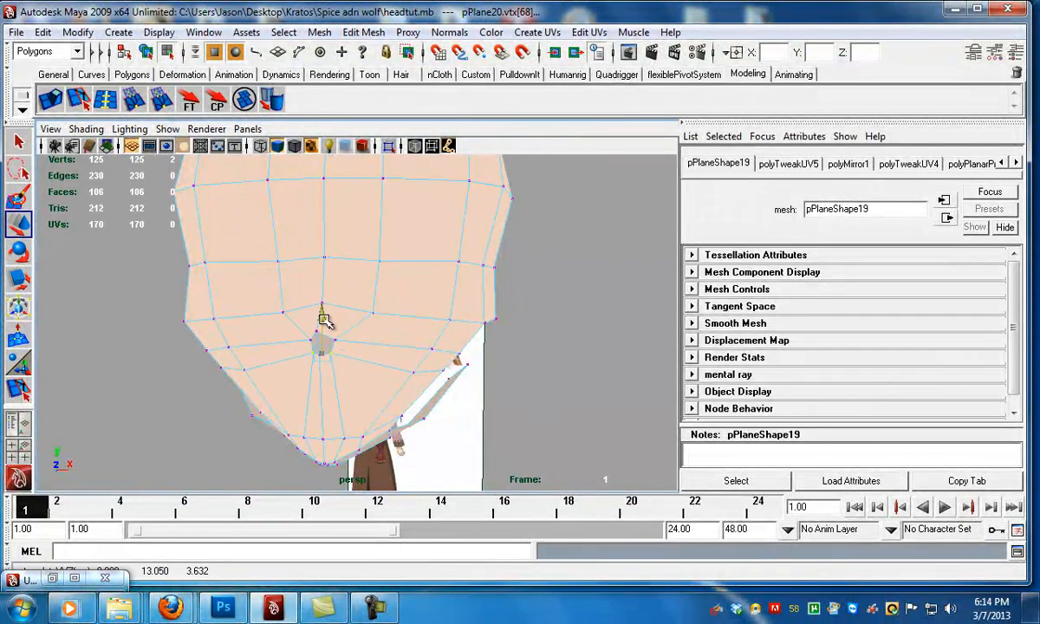
right_click_drag(414, 361, 487, 414, "alt")
middle_click_drag(309, 390, 345, 361, "alt")
left_click_drag(355, 372, 260, 368)
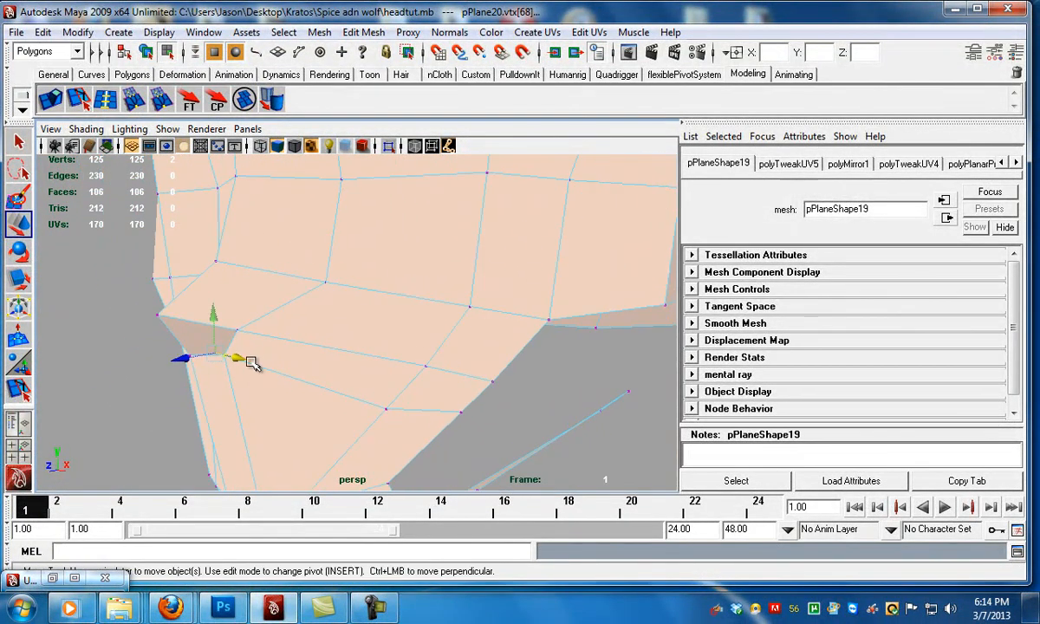
left_click_drag(184, 360, 161, 363)
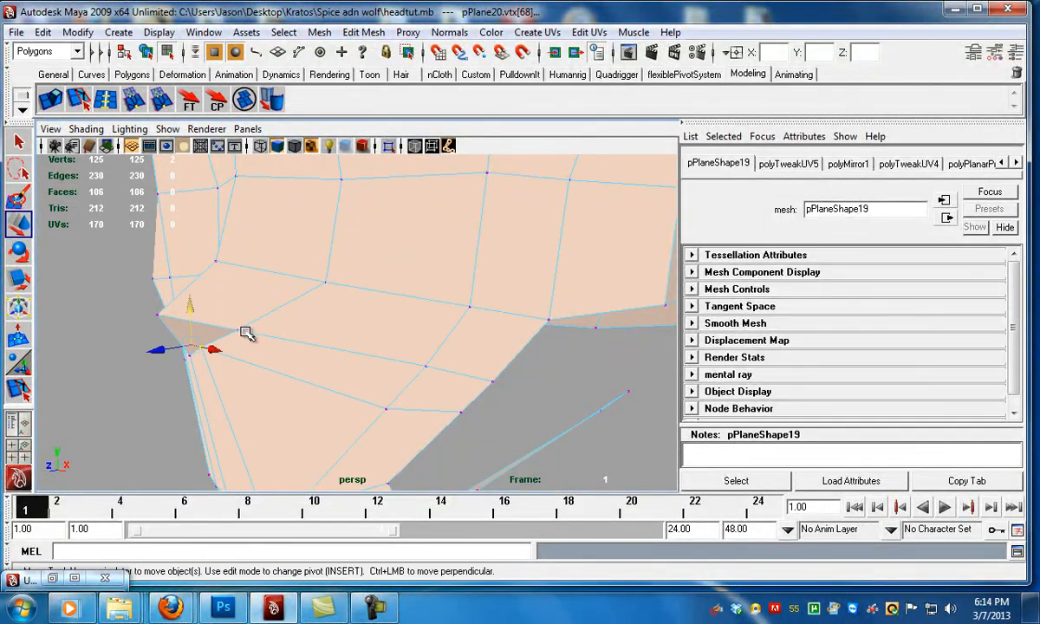
- Scale the mouth-corner vertex pair wider apart along X, and the vertex pair above it closer together
left_click_drag(261, 335, 315, 378)
left_click(285, 443)
left_click_drag(285, 443, 350, 384, "alt")
left_click(262, 371)
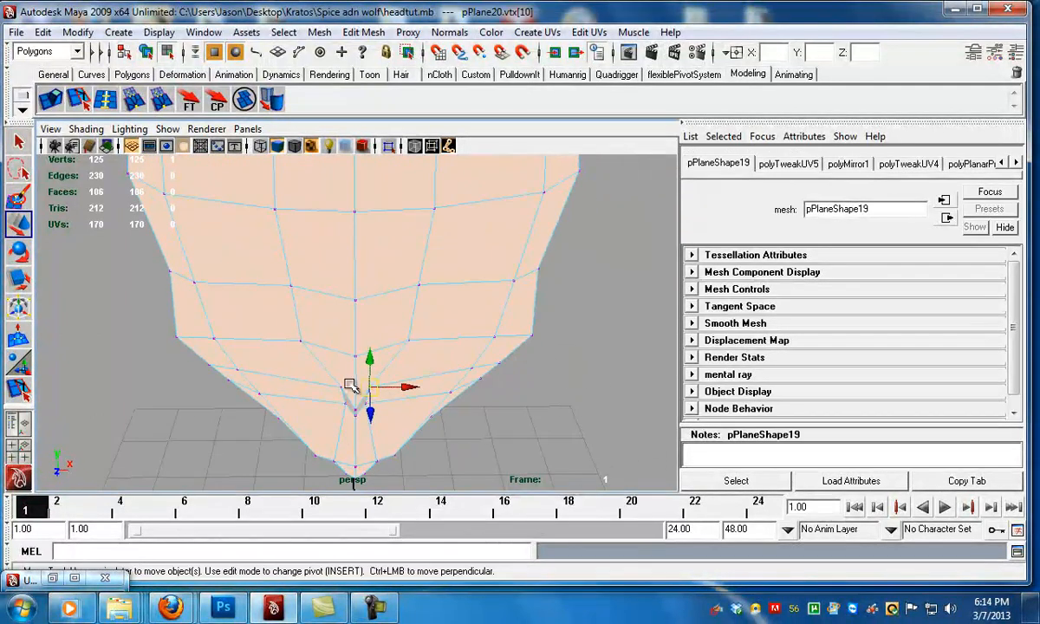
key("r")
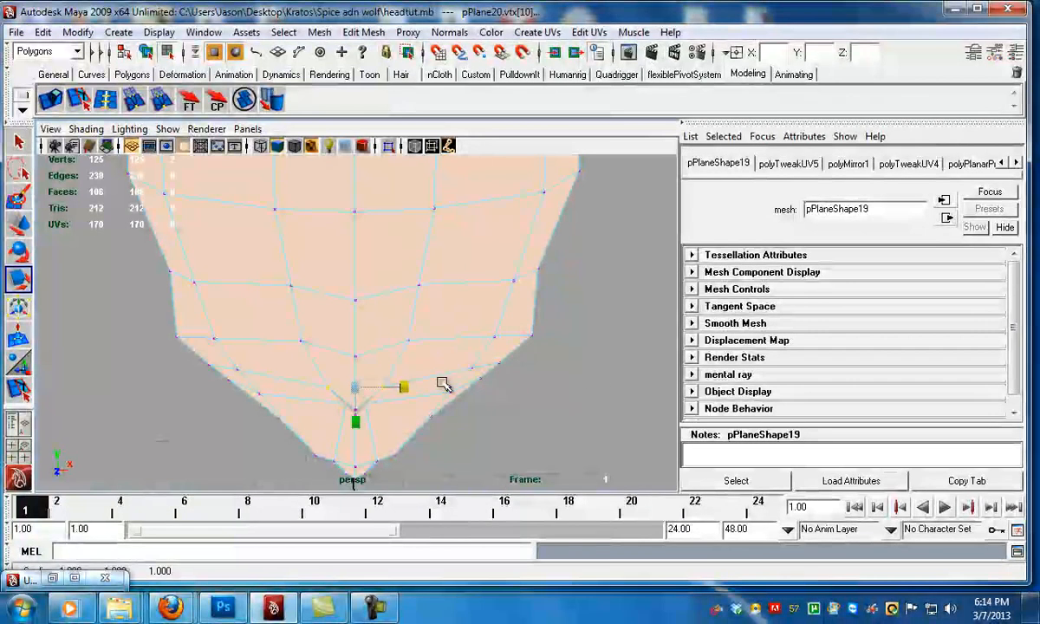
left_click_drag(447, 384, 409, 319, "alt")
left_click(421, 331)
key("w")
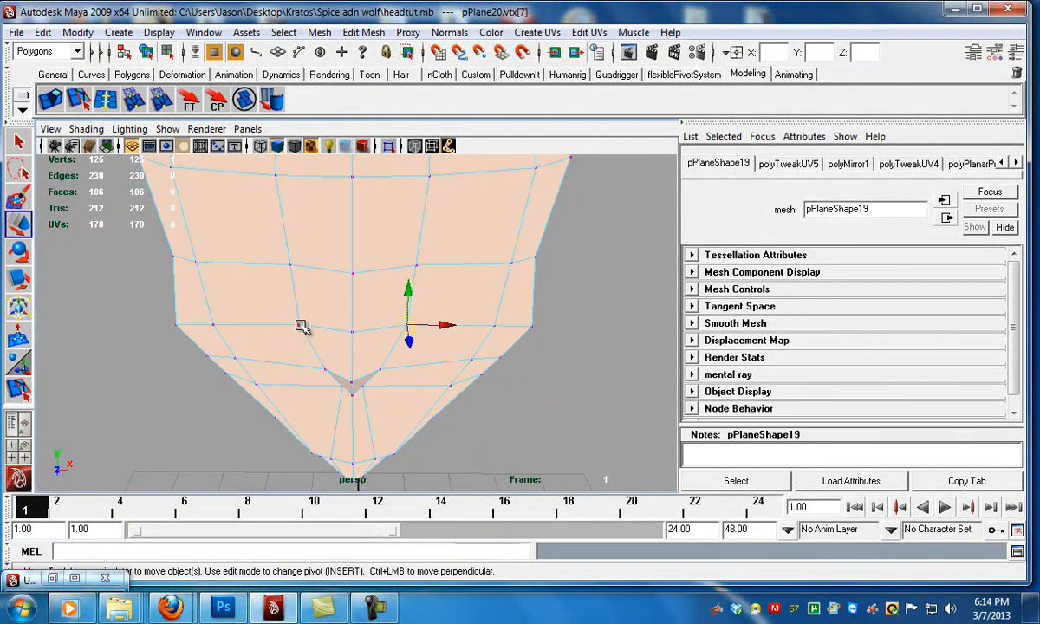
key("r")
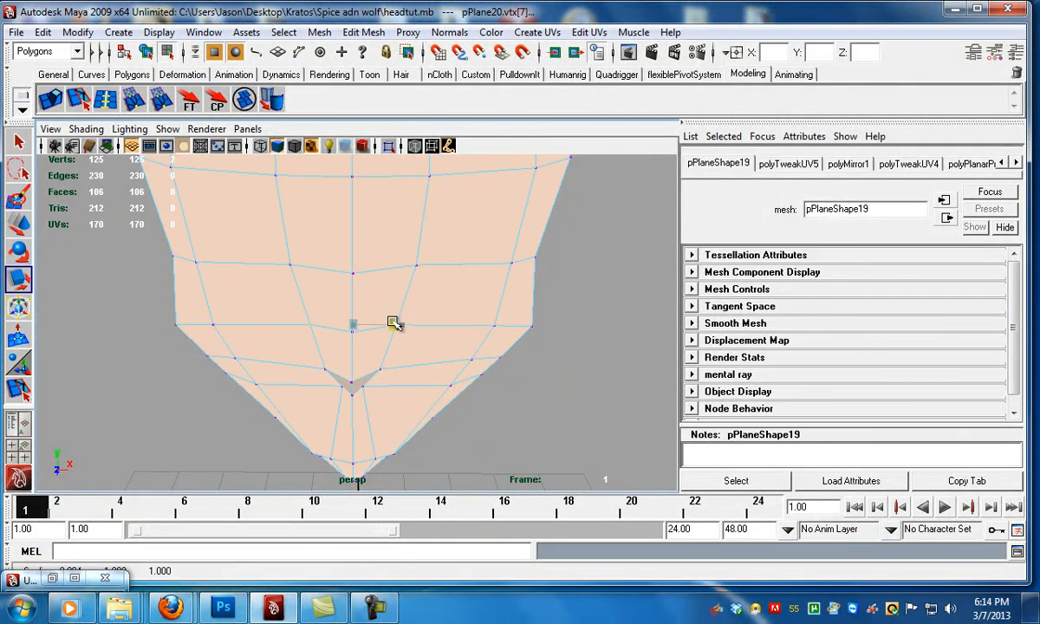
right_click_drag(419, 343, 279, 301, "alt")
left_click_drag(278, 301, 260, 288, "alt")
- Delete one half of the head's faces and duplicate the remaining half as a mirrored copy with Duplicate Special
left_click(302, 350)
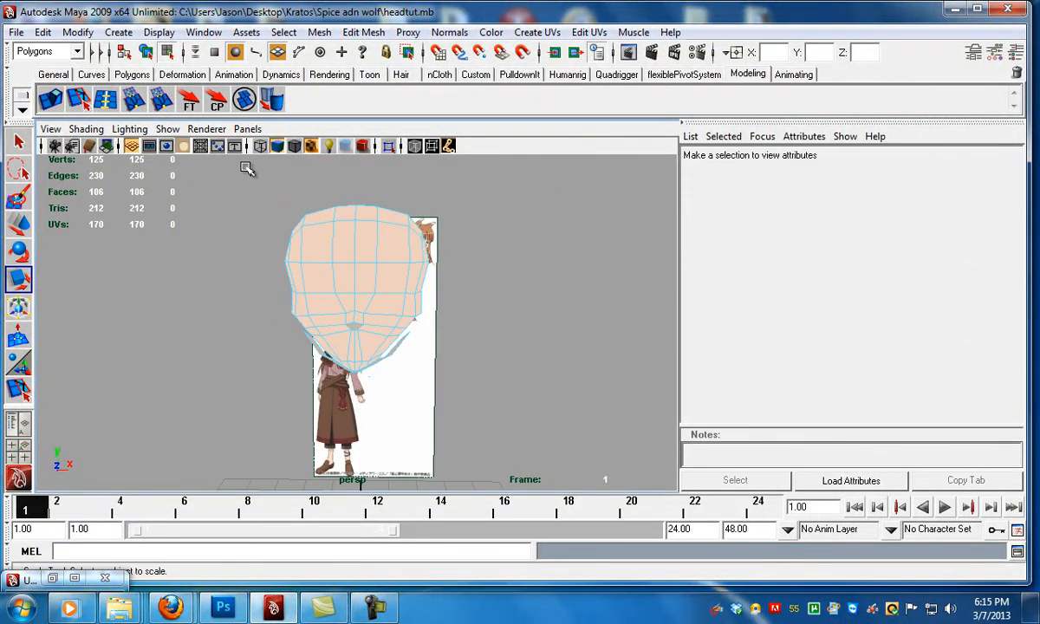
left_click_drag(349, 419, 350, 421)
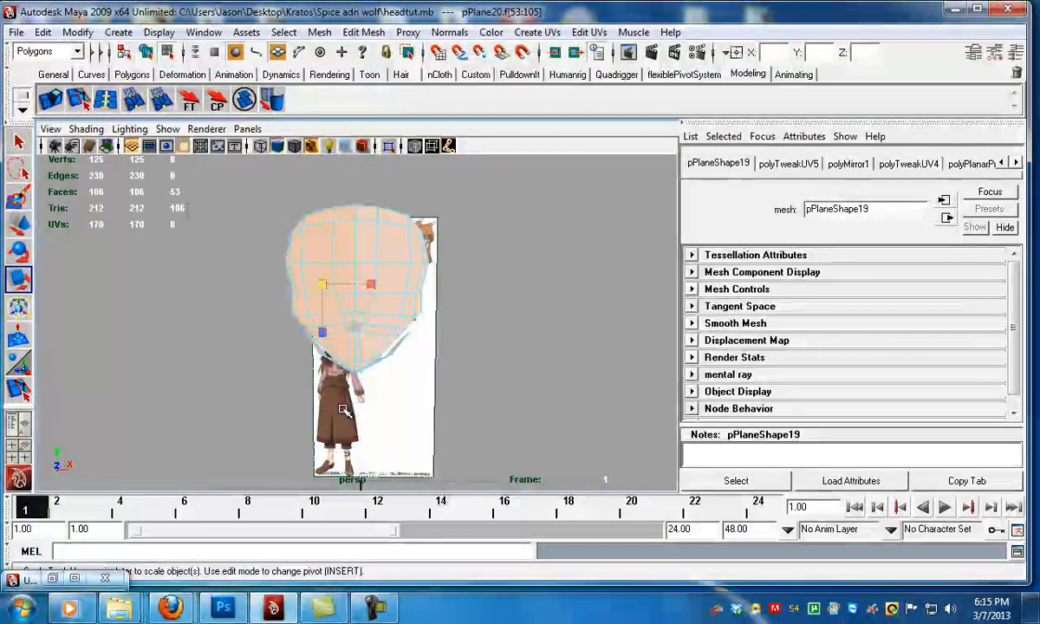
key("Delete")
left_click(42, 32)
left_click(98, 425)
- Adjust the depth of the two vertices on the upper side of the head, and return to object mode
left_click_drag(151, 360, 391, 321, "alt")
left_click(422, 195)
left_click_drag(422, 196, 364, 218, "alt")
key("F9")
left_click(429, 213)
key("w")
left_click_drag(410, 275, 426, 334, "alt")
scroll(415, 332, "up", 3)
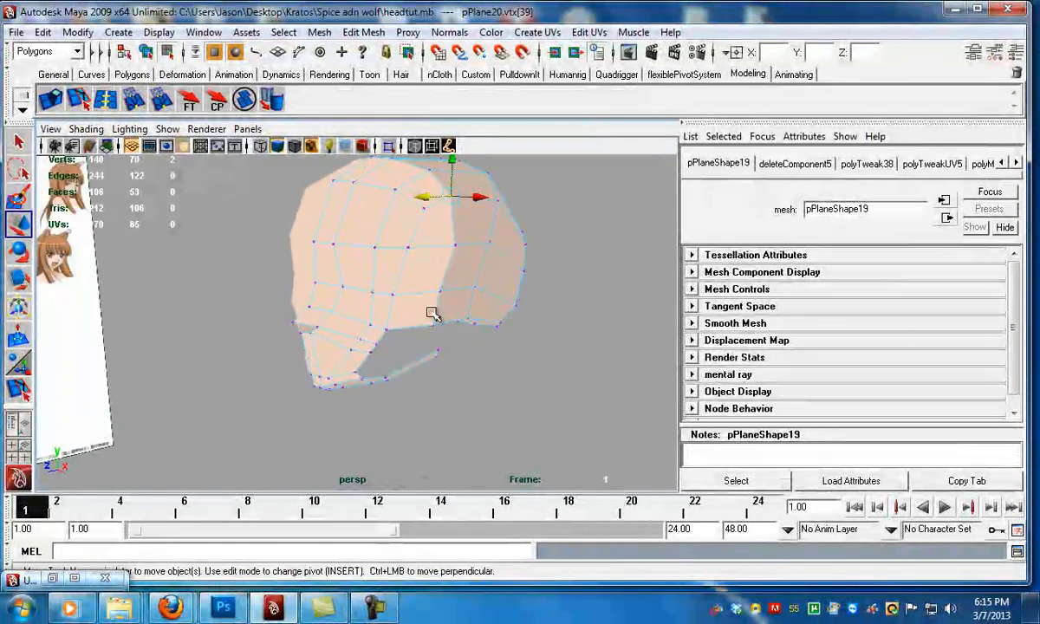
left_click_drag(416, 380, 404, 400, "alt")
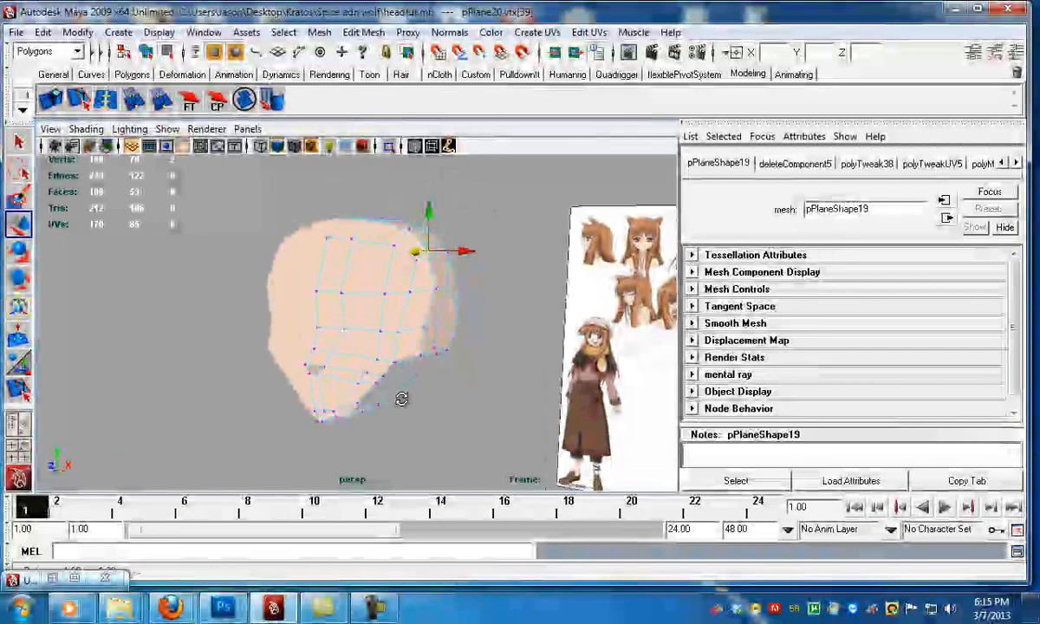
key("F8")
left_click(434, 388)
left_click_drag(434, 349, 408, 375, "alt")
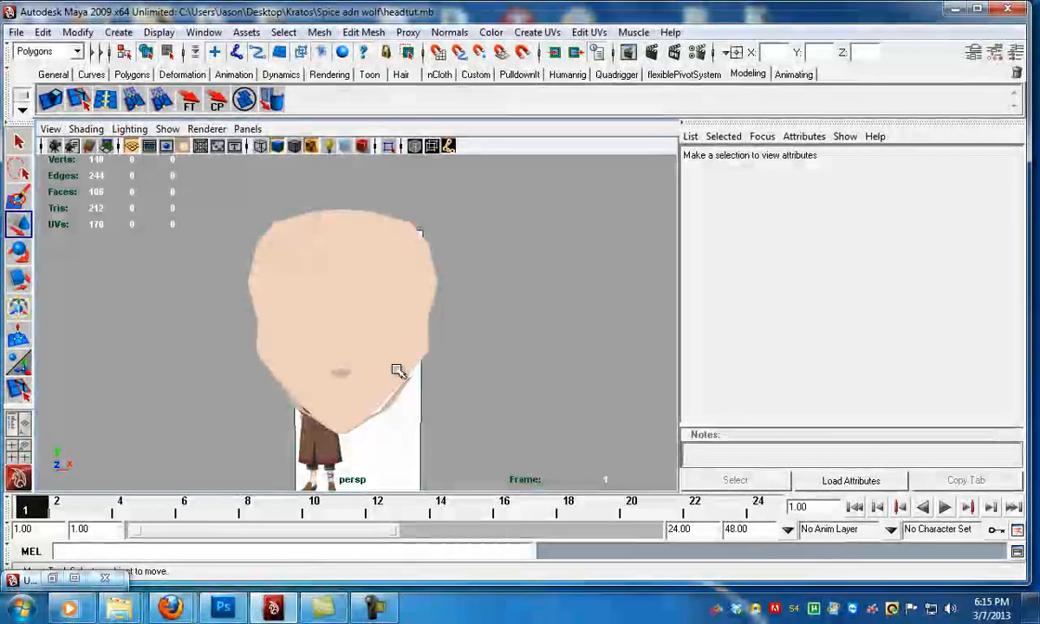
- Move the mouth-corner vertices on the editable half of the head sideways along X
left_click(385, 372)
right_click_drag(350, 376, 400, 429, "alt")
middle_click_drag(400, 429, 395, 393, "alt")
right_click_drag(395, 393, 378, 376)
left_click(363, 358)
left_click_drag(394, 358, 392, 358)
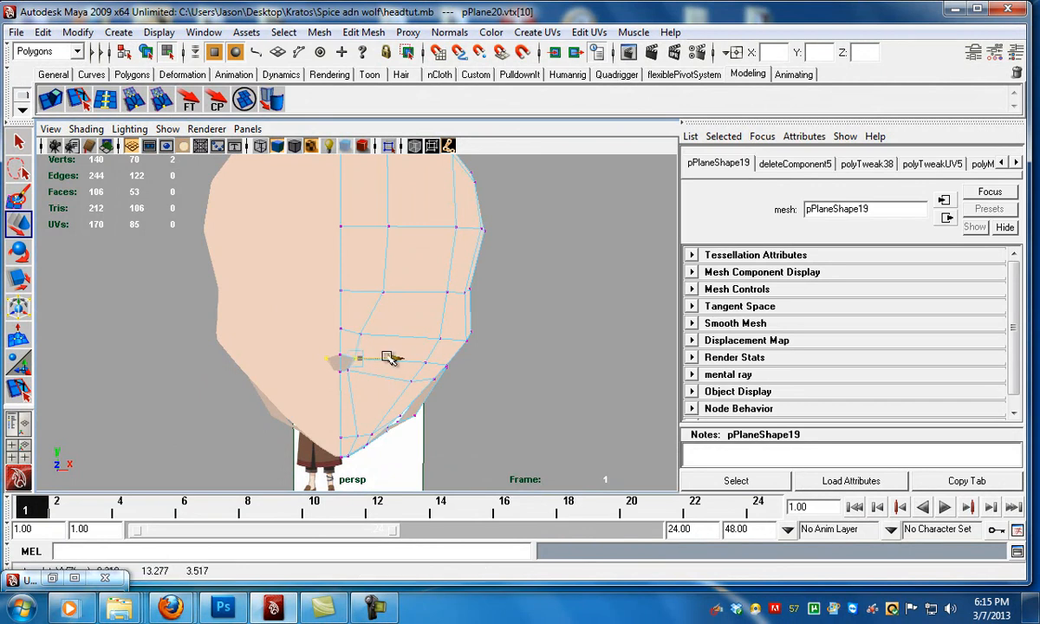
- Reshape the mouth opening further by moving the lower-lip vertices sideways along X, and return to object mode
right_click_drag(356, 379, 403, 362, "alt")
left_click_drag(404, 363, 379, 338, "alt")
right_click_drag(371, 336, 314, 318, "alt")
left_click_drag(314, 318, 343, 343, "alt")
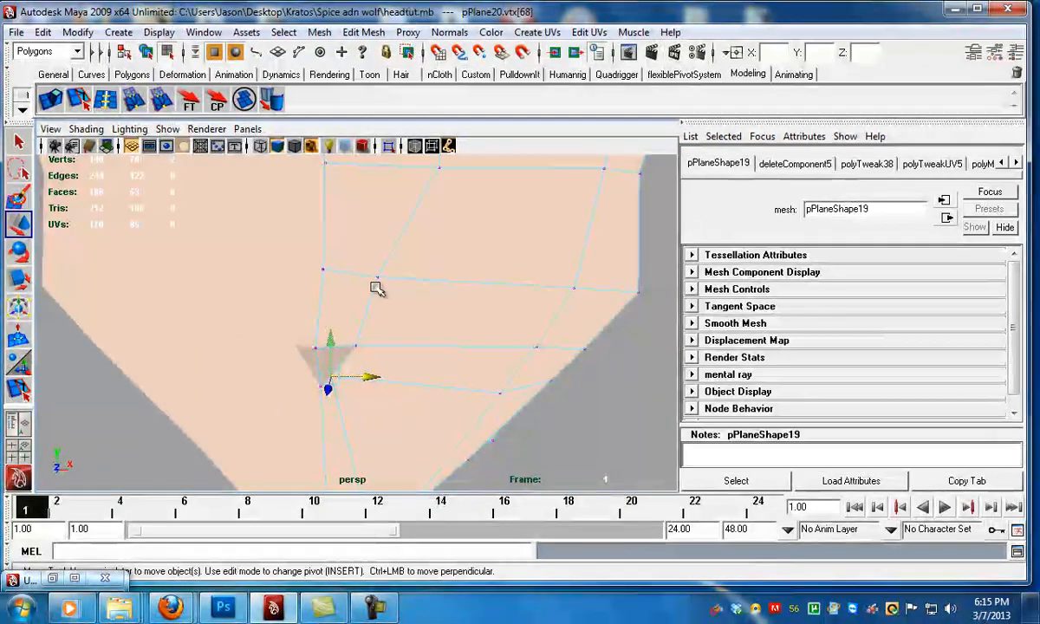
left_click(380, 273)
right_click_drag(459, 357, 410, 356, "alt")
left_click_drag(410, 355, 266, 374, "alt")
key("F8")
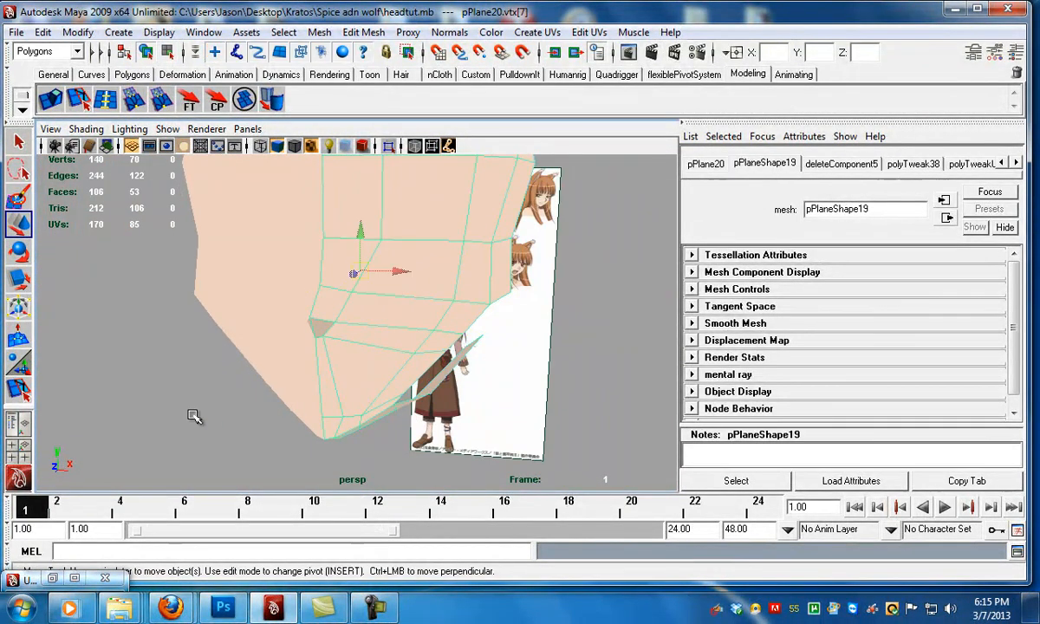
- Examine the textured head's silhouette and mouth opening from the front and the side
left_click(208, 415)
right_click_drag(206, 407, 181, 329, "alt")
left_click_drag(174, 342, 391, 368, "alt")
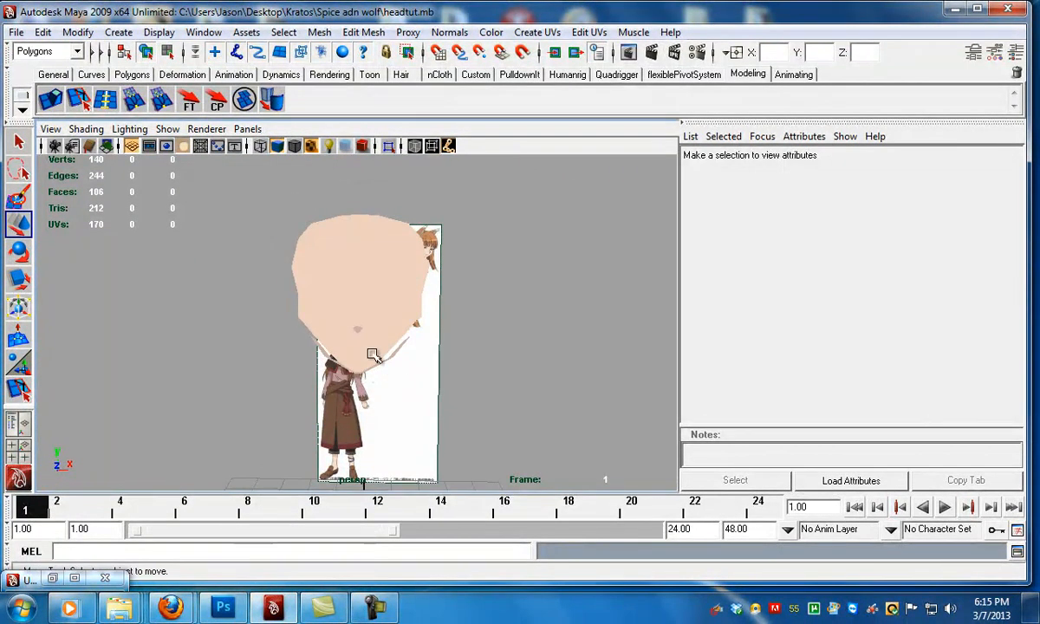
left_click(336, 310)
left_click(510, 350)
left_click_drag(510, 352, 347, 357, "alt")
left_click(329, 305)
left_click_drag(266, 331, 382, 368, "alt")
left_click(367, 349)
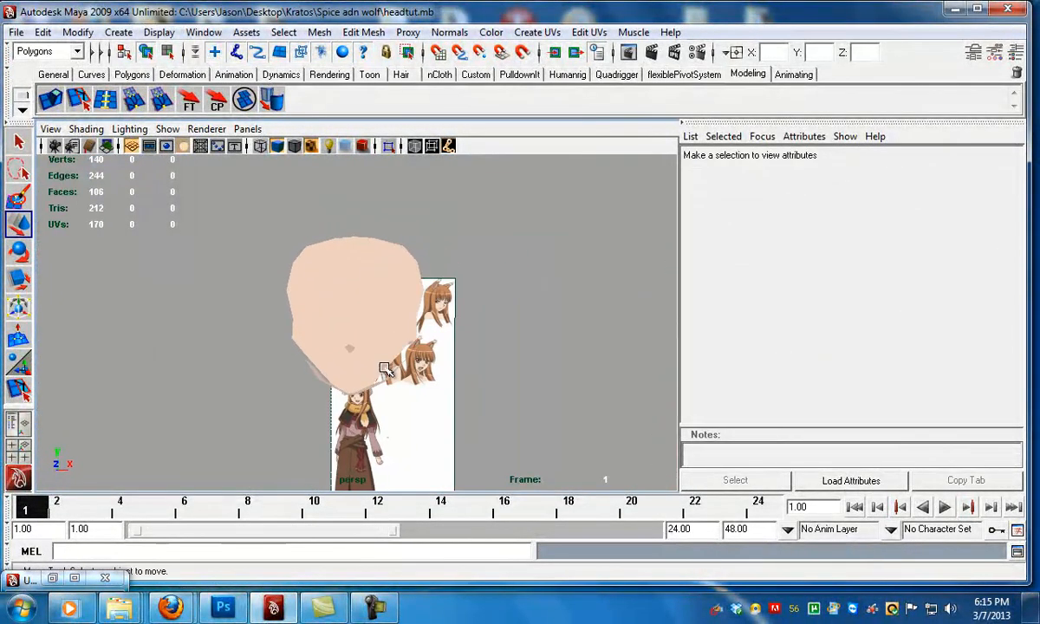
left_click(382, 368)
- Show the Outliner beside the perspective view and unhide the Facial_stuff_grp group of eyes, brows and mouths
left_click(15, 429)
left_click(128, 284)
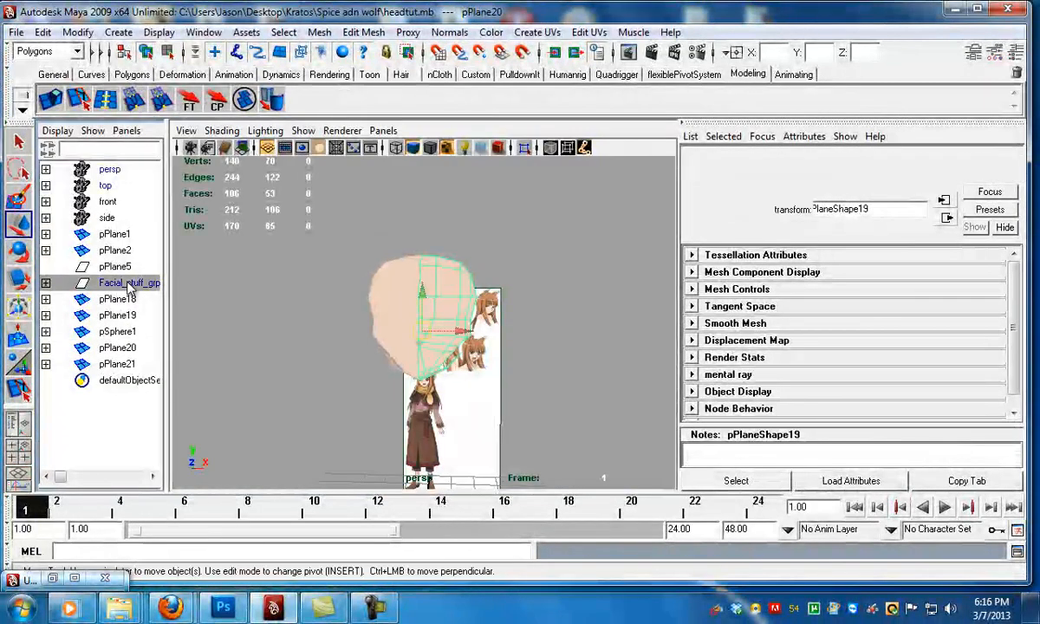
key("shift+h")
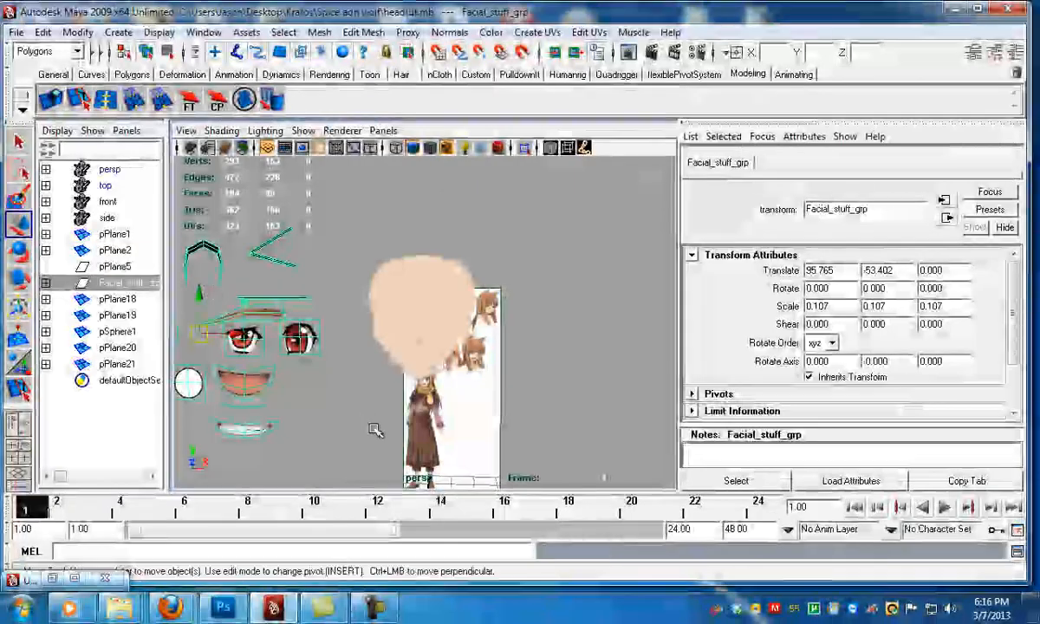
left_click(377, 430)
right_click_drag(372, 428, 281, 400, "alt")
left_click_drag(281, 399, 295, 393, "alt")
right_click_drag(295, 393, 371, 416, "alt")
middle_click_drag(371, 416, 363, 409, "alt")
left_click_drag(363, 409, 360, 417, "alt")
- Switch to Photoshop to review the facial features and colour swatches in facetexture.psd, and return to Maya
left_click(216, 609)
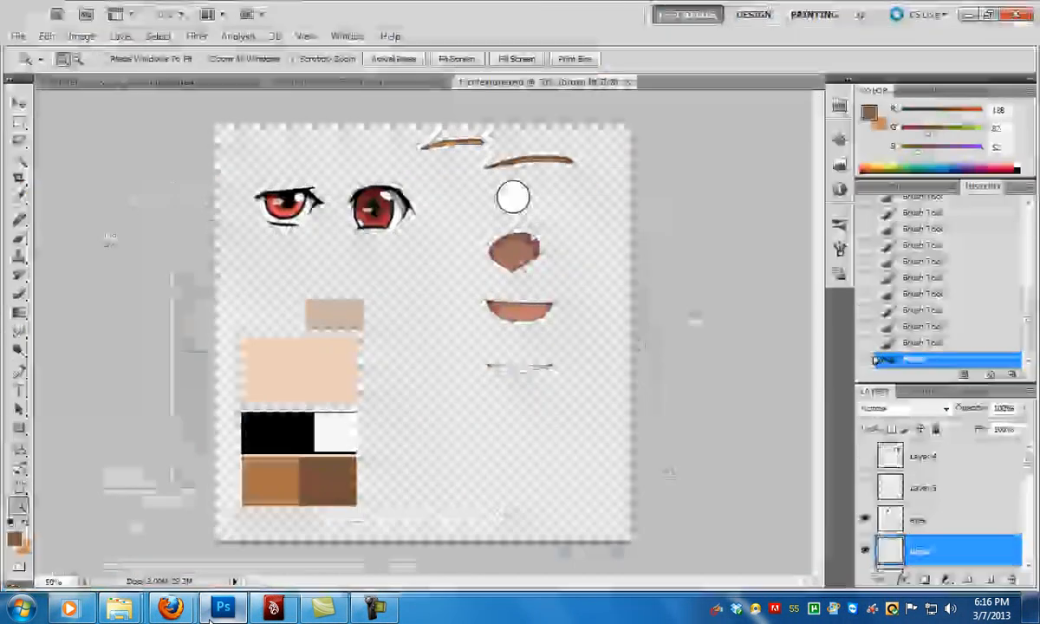
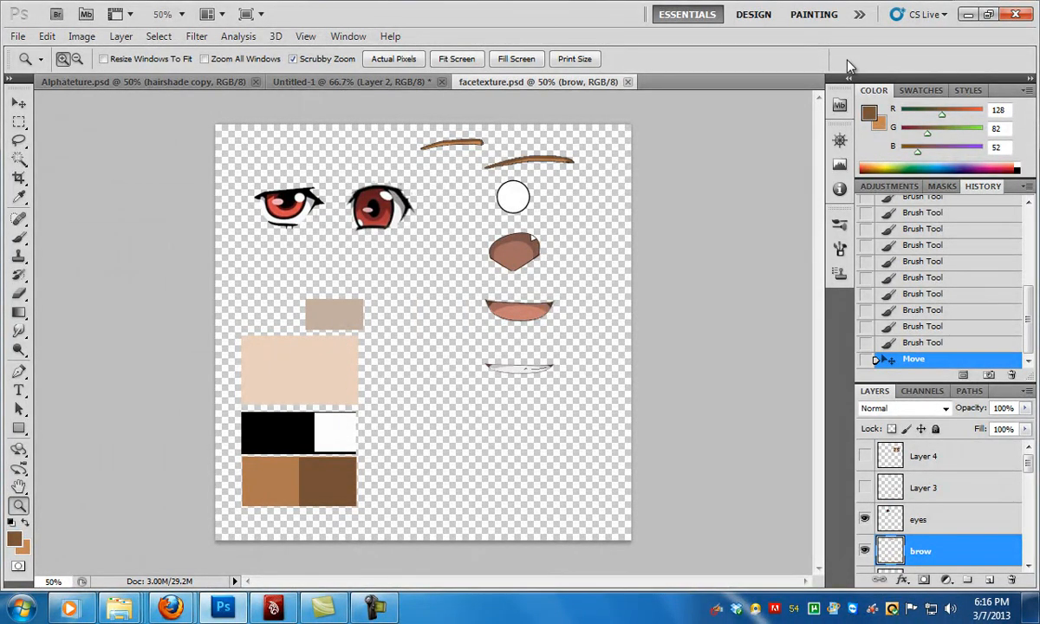
left_click(968, 15)
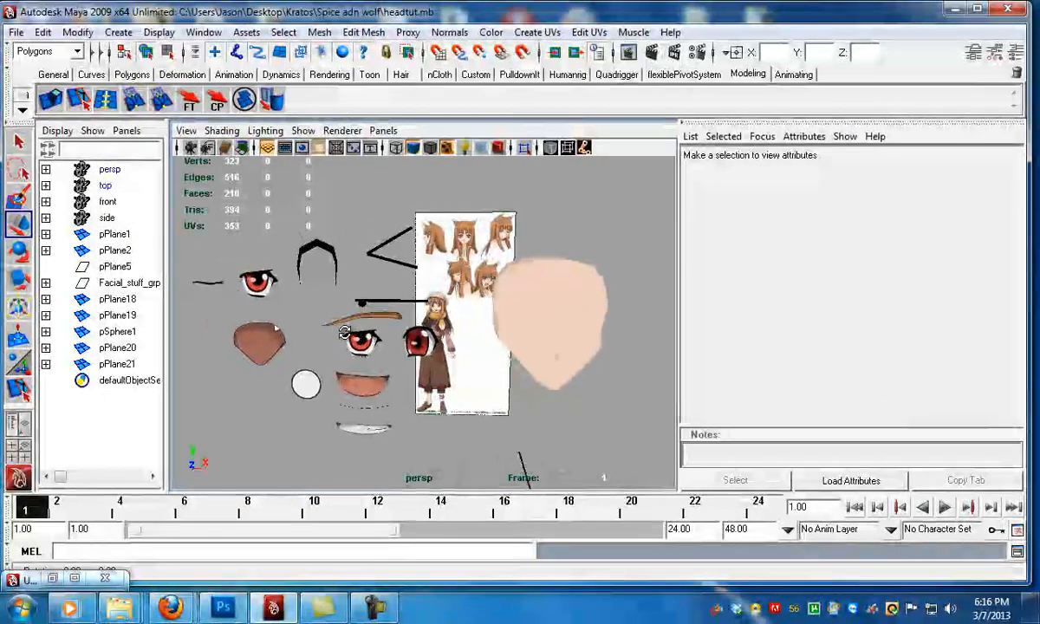
- Select the L_eye plane among the facial features, show the Channel Box, and open the Blend Shape editor
left_click(334, 251)
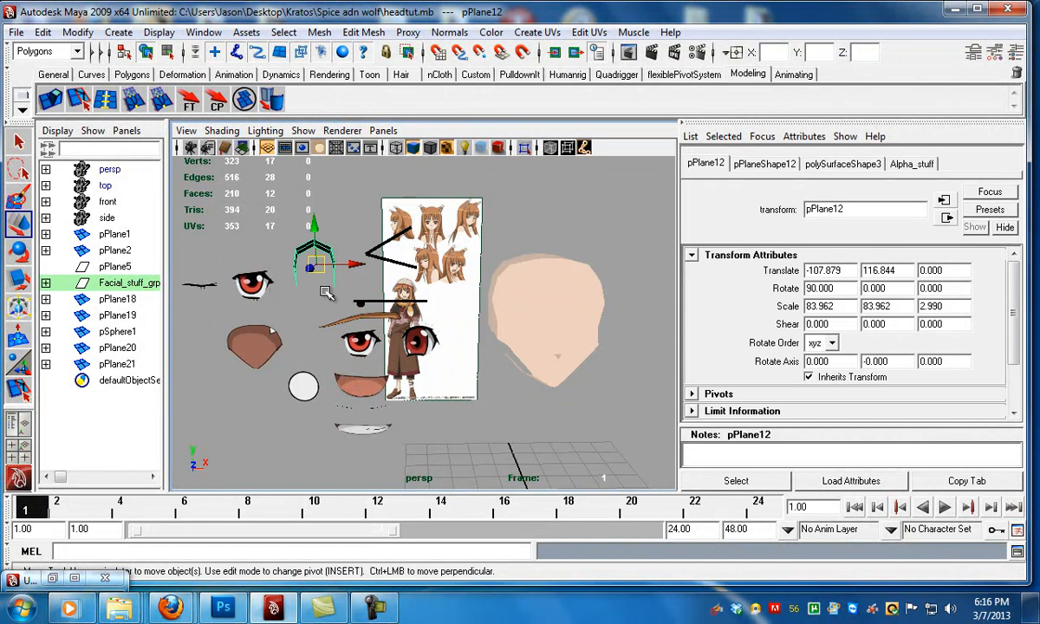
middle_click_drag(277, 289, 285, 258, "alt")
right_click_drag(285, 258, 242, 248, "alt")
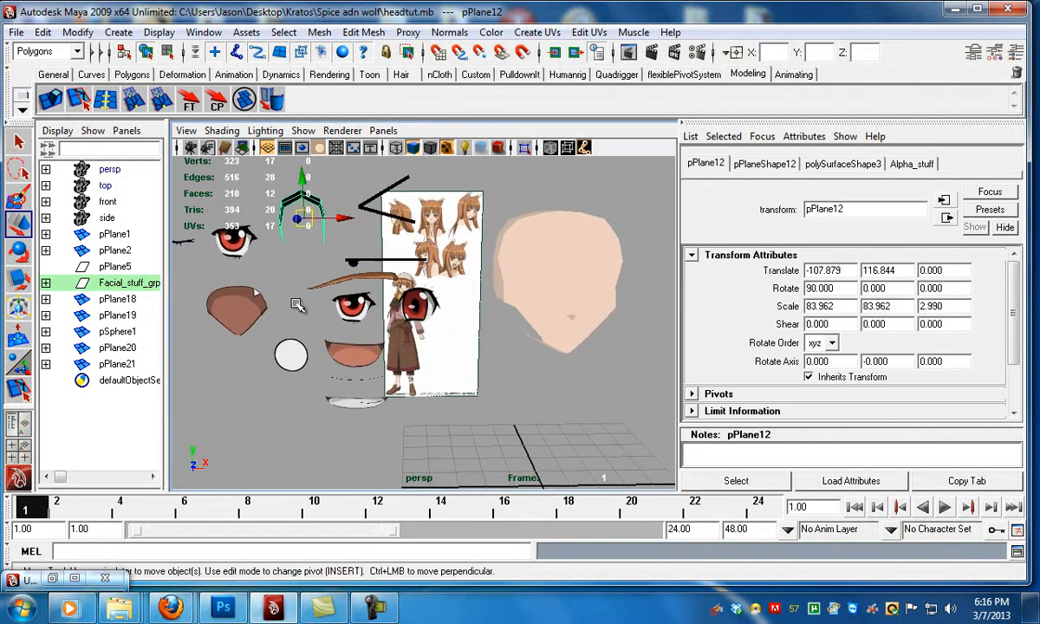
middle_click_drag(242, 248, 247, 251, "alt")
left_click(247, 251)
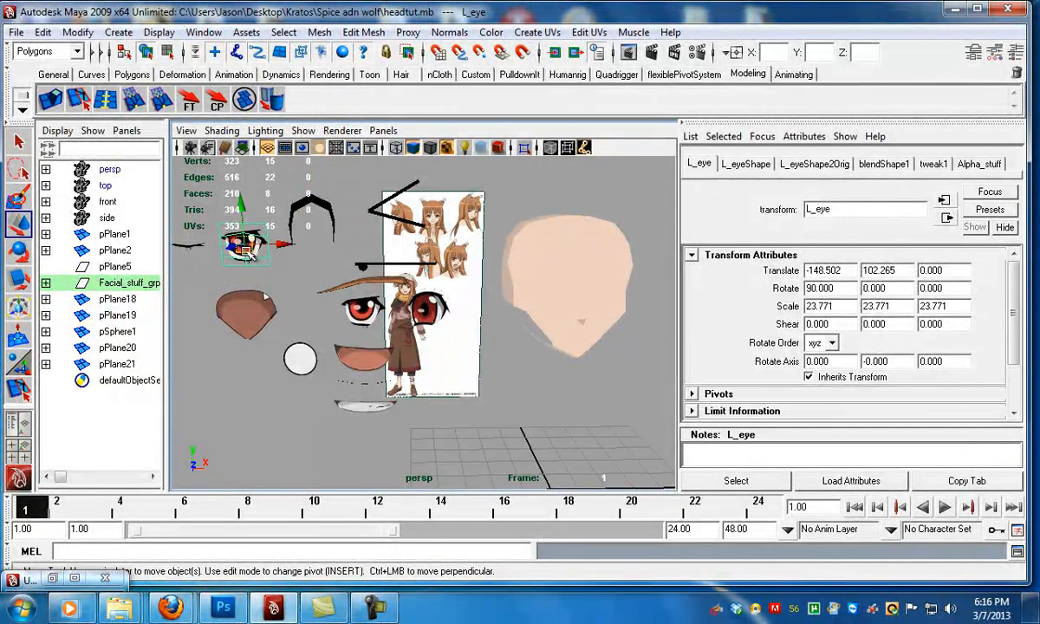
key("ctrl+a")
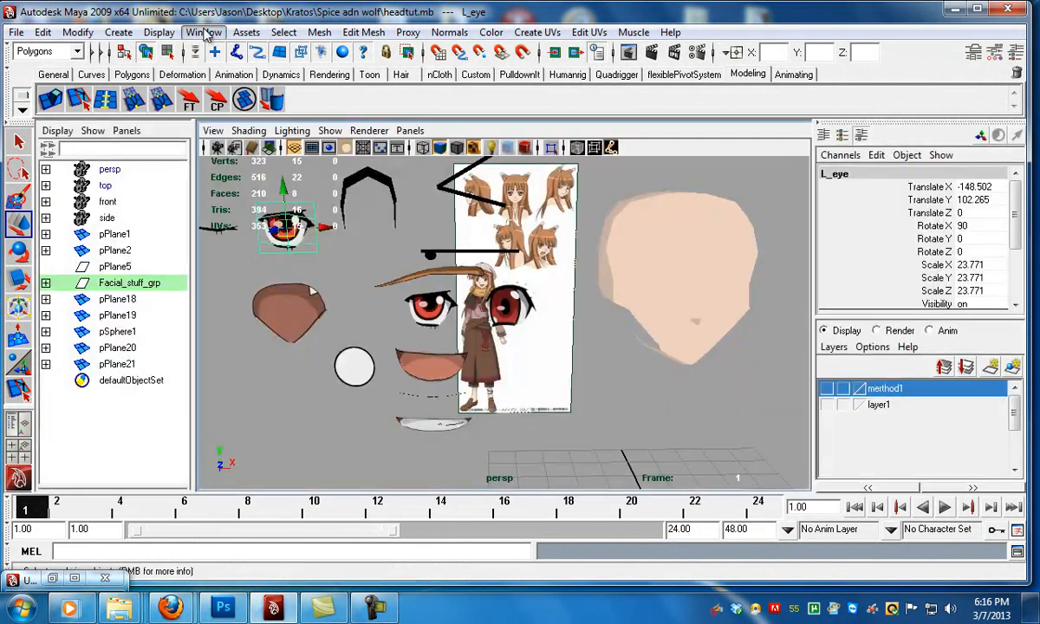
left_click(203, 32)
mouse_move(125, 88)
left_click(242, 141)
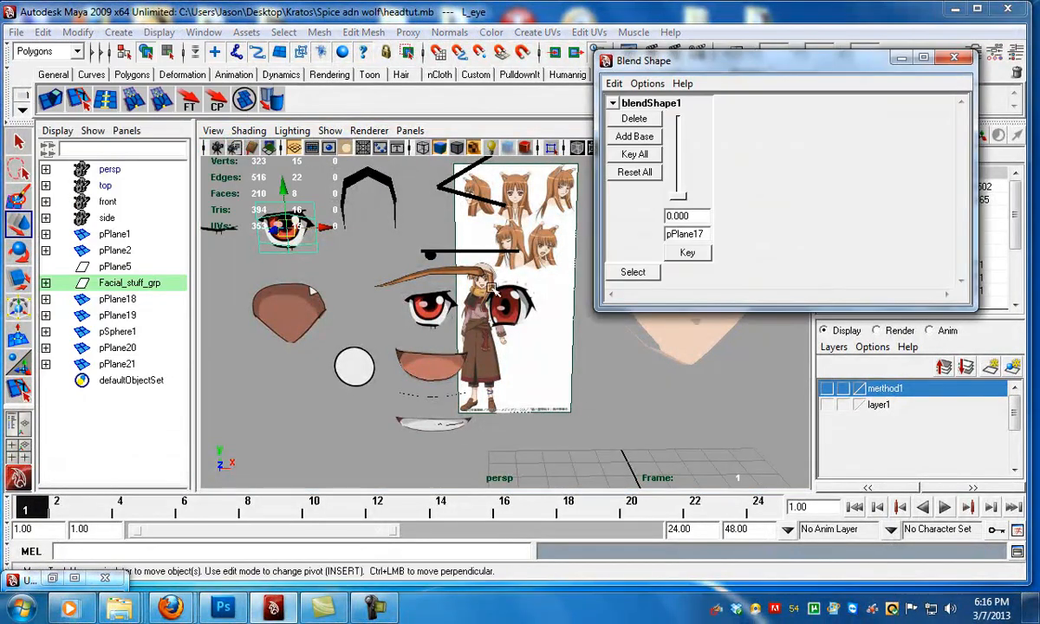
- Test the pPlane17 blend shape on the L_eye plane and minimise the Blend Shape editor
left_click_drag(767, 60, 799, 63)
left_click_drag(294, 282, 382, 289, "alt")
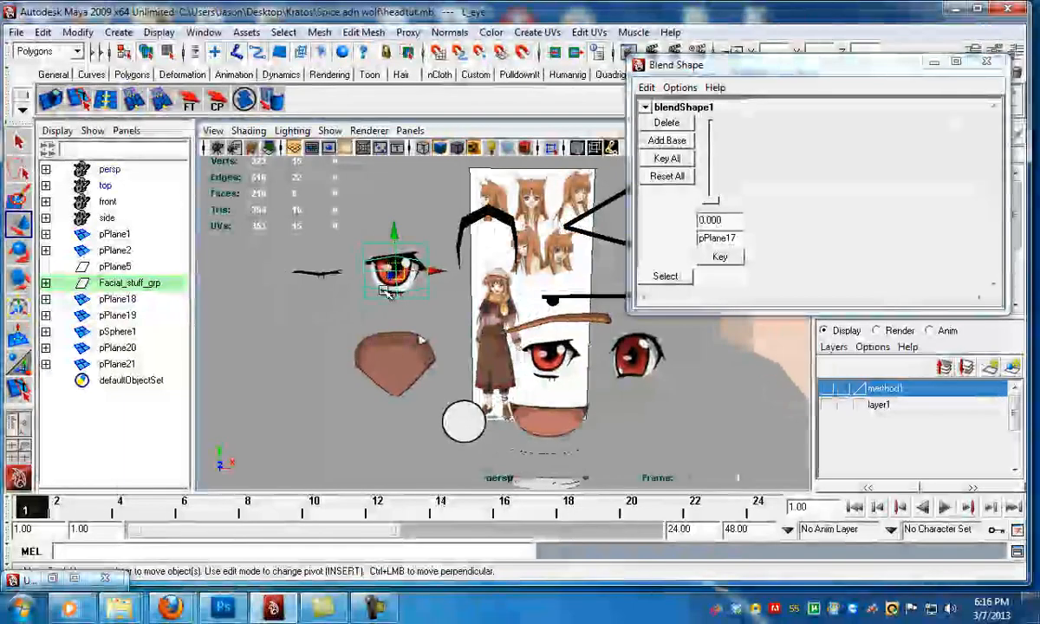
left_click(311, 273)
left_click(335, 295)
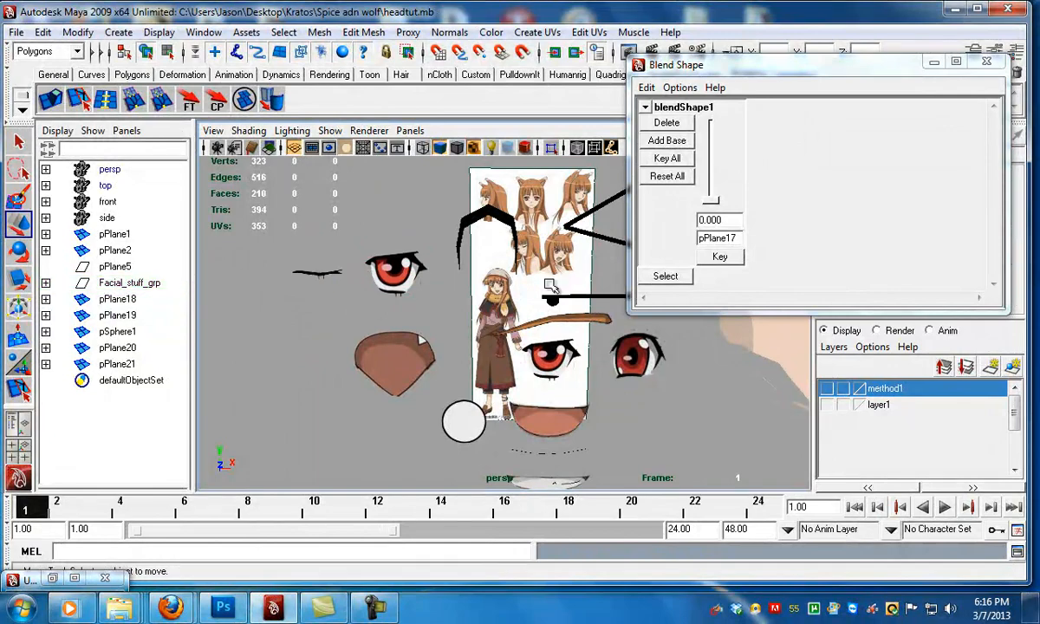
left_click_drag(711, 201, 753, 250)
left_click(933, 62)
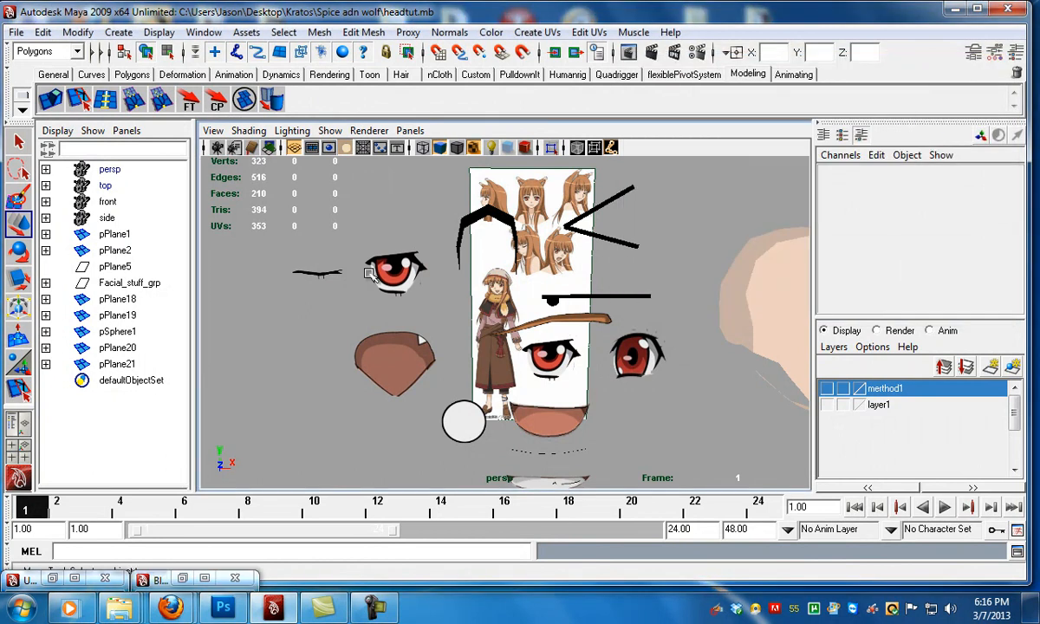
- Duplicate the L_eye plane and move the copy in front of the head to about X 58.8, Y 76.9, Z 24.2
left_click(323, 275)
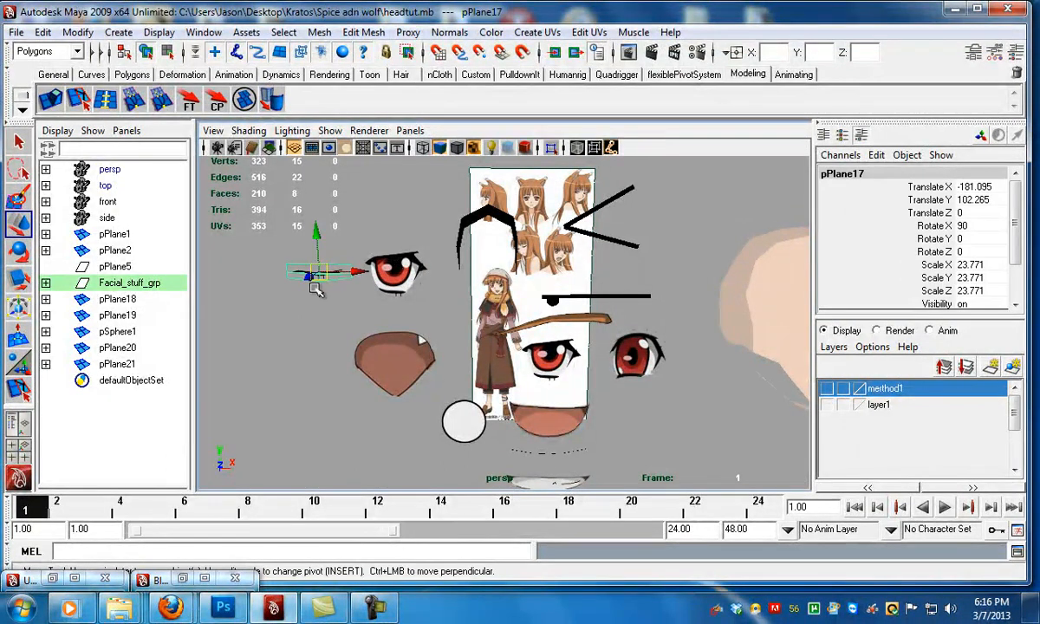
left_click(395, 273)
middle_click_drag(490, 313, 394, 307, "alt")
scroll(421, 305, "down", 3)
middle_click_drag(562, 330, 672, 301)
mouse_move(680, 310)
left_mouse_down("alt")
mouse_move(677, 353)
mouse_move(693, 316)
left_mouse_up("alt")
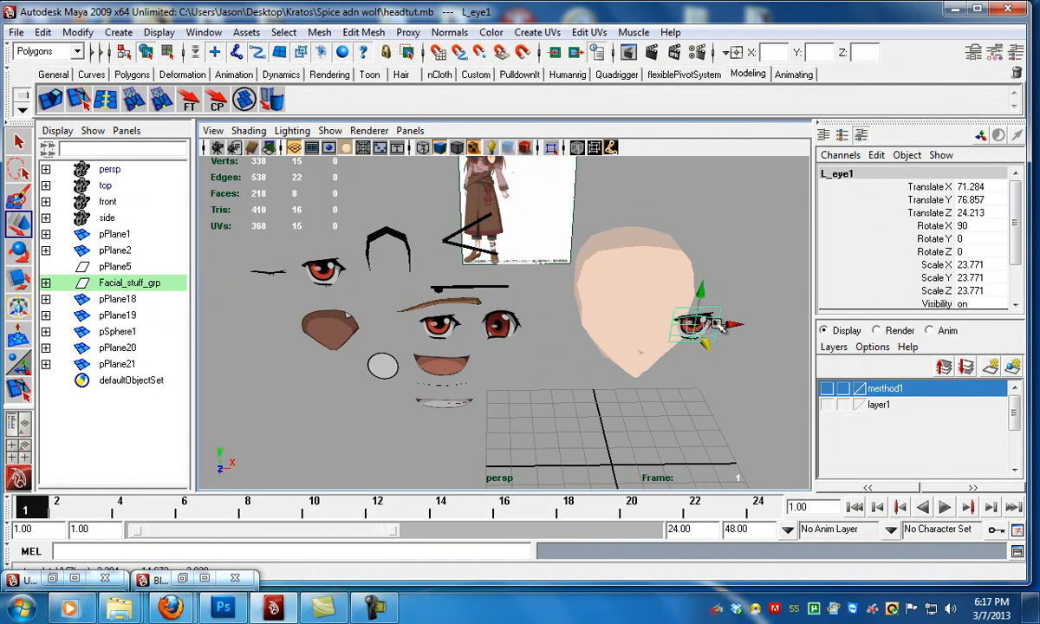
left_click_drag(735, 325, 715, 325)
- Fit the eye copy over the reference eye in the front view, scaling it to 19.328 and rotating it 1.547 in Z
key("space")
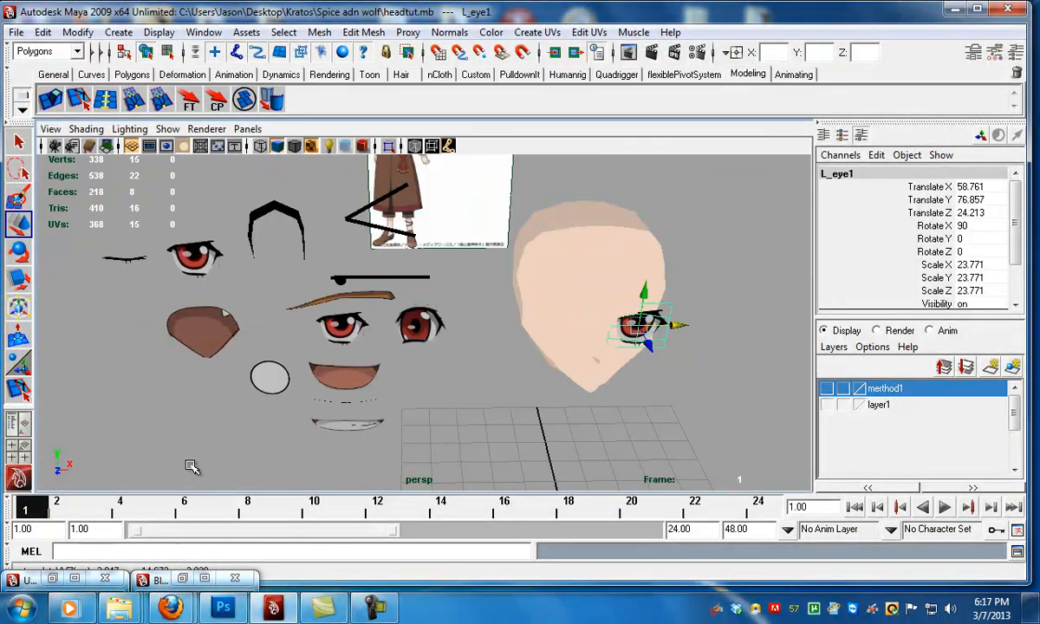
key("space")
key("space")
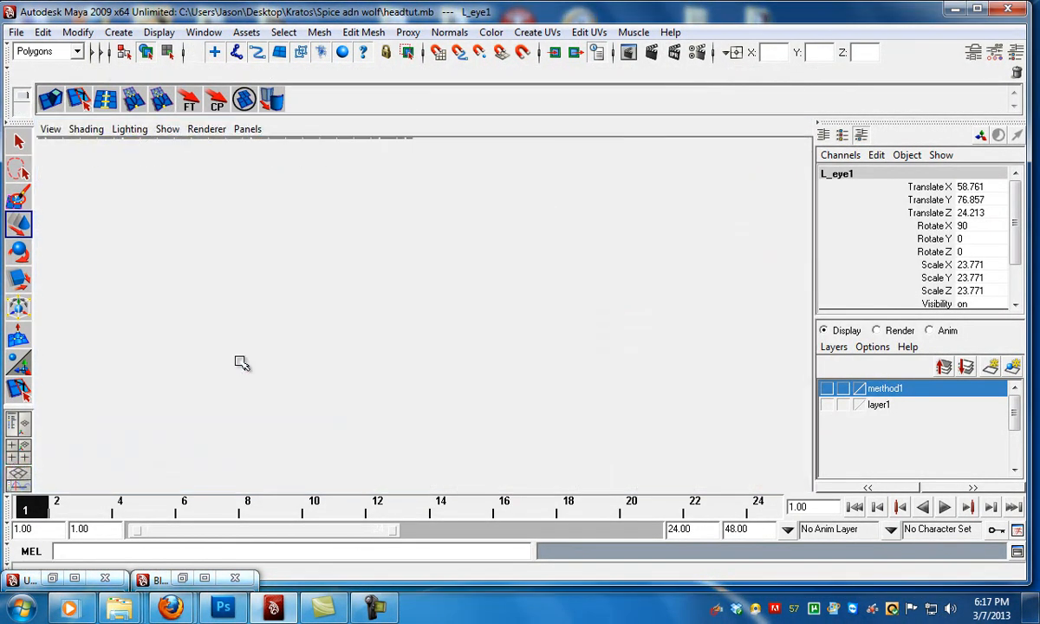
right_click_drag(293, 368, 394, 333, "alt")
middle_click_drag(397, 330, 358, 405, "alt")
right_click_drag(358, 406, 476, 418, "alt")
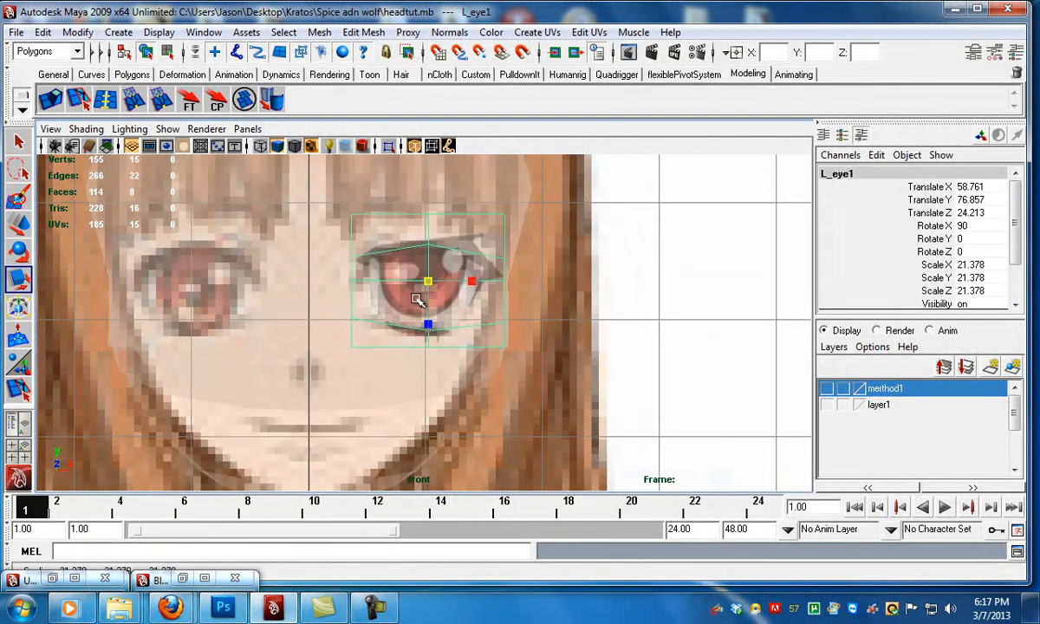
middle_click_drag(412, 298, 407, 296)
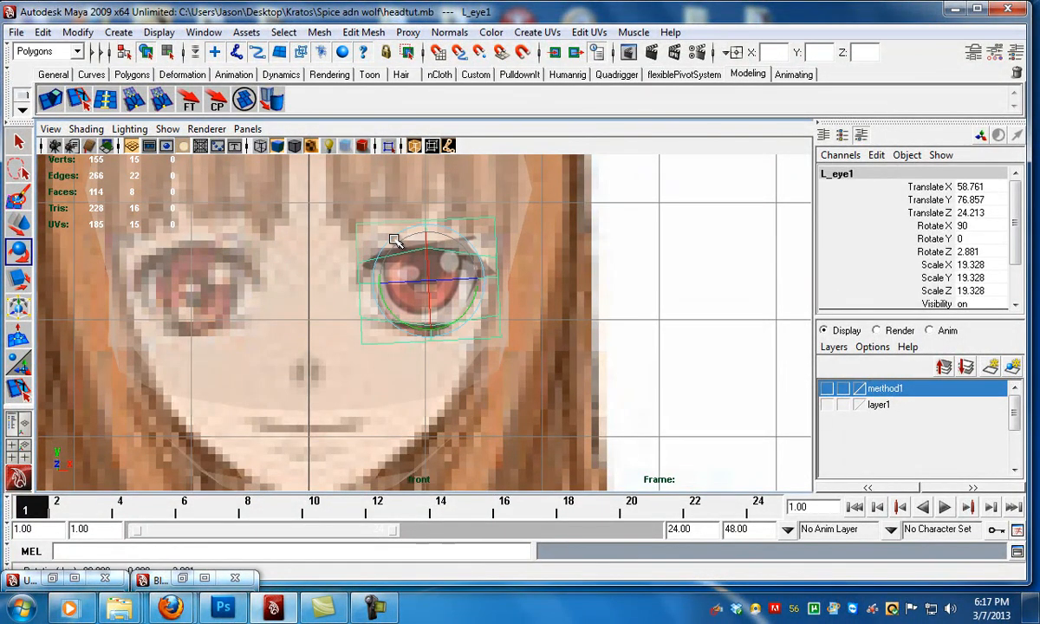
key("w")
middle_click_drag(429, 283, 424, 286)
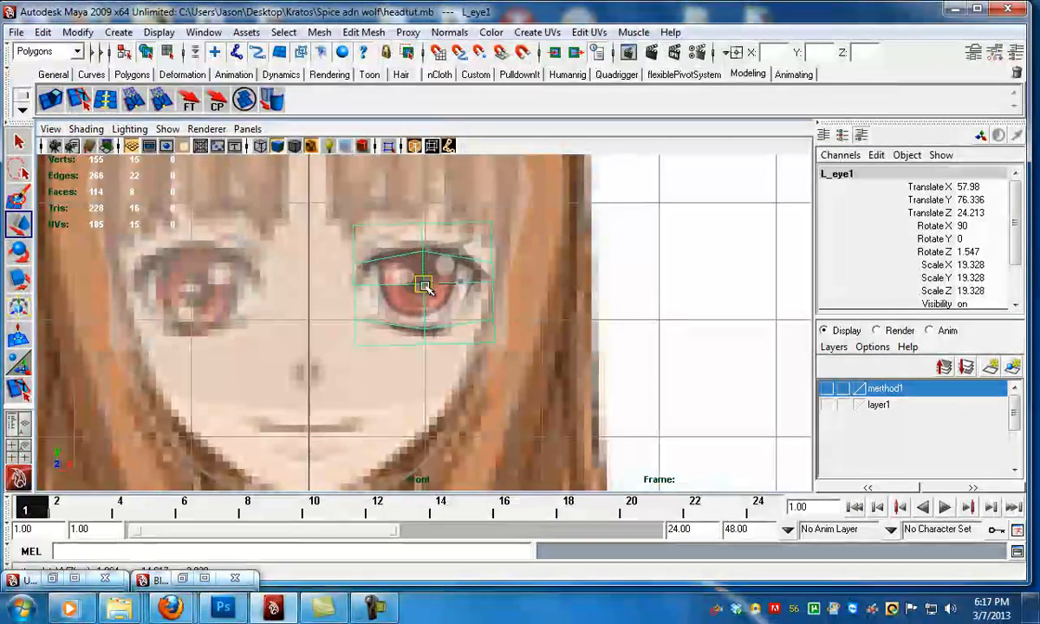
scroll(420, 284, "down", 6)
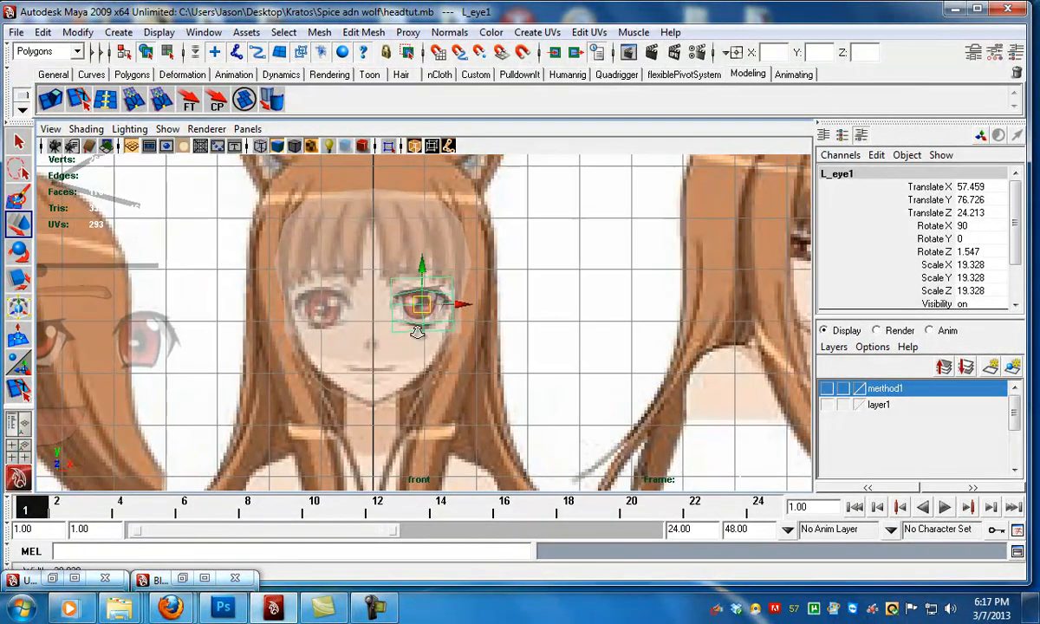
- Turn on wireframe on shaded in the perspective view and examine how the eye plane sits against the face
key("space")
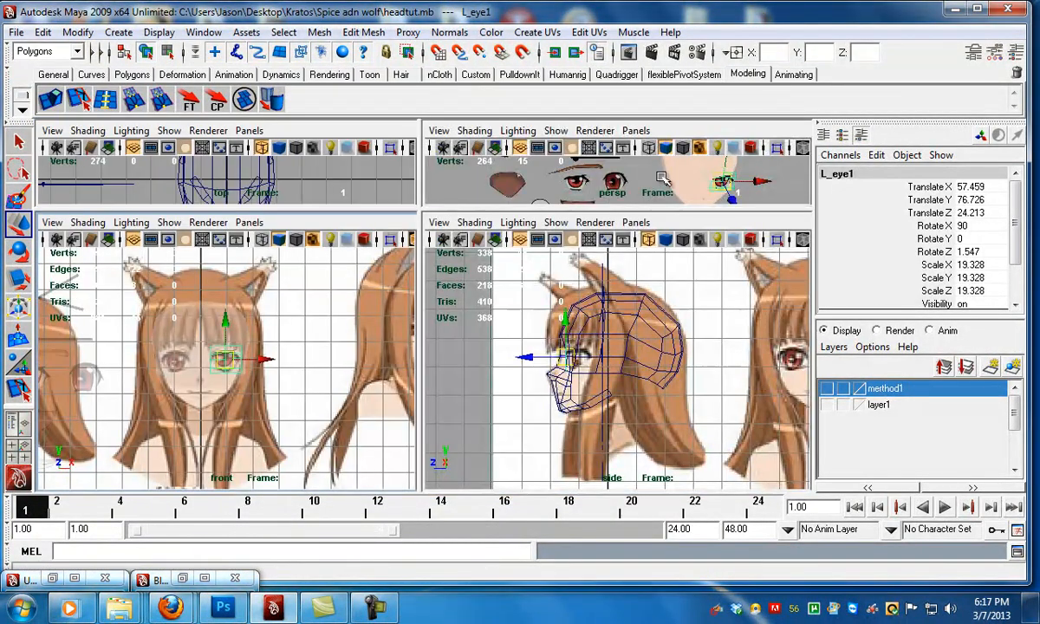
key("space")
left_click_drag(514, 243, 487, 282, "alt")
left_click(85, 128)
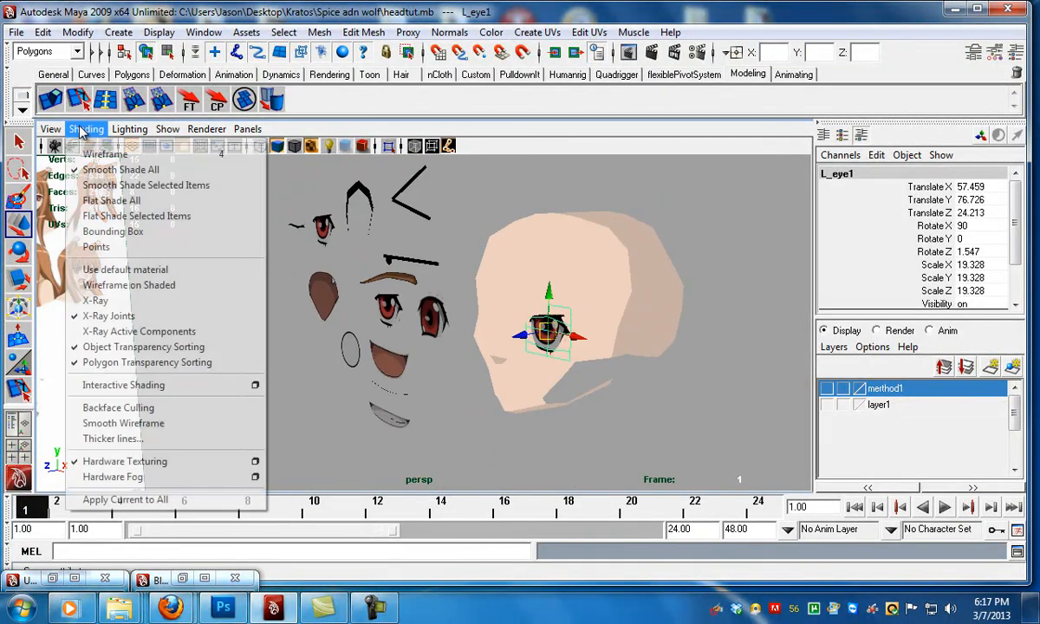
left_click(130, 285)
left_click_drag(486, 380, 562, 378, "alt")
right_click_drag(562, 378, 867, 421, "alt")
middle_click_drag(867, 421, 562, 389, "alt")
left_click_drag(561, 389, 486, 347, "alt")
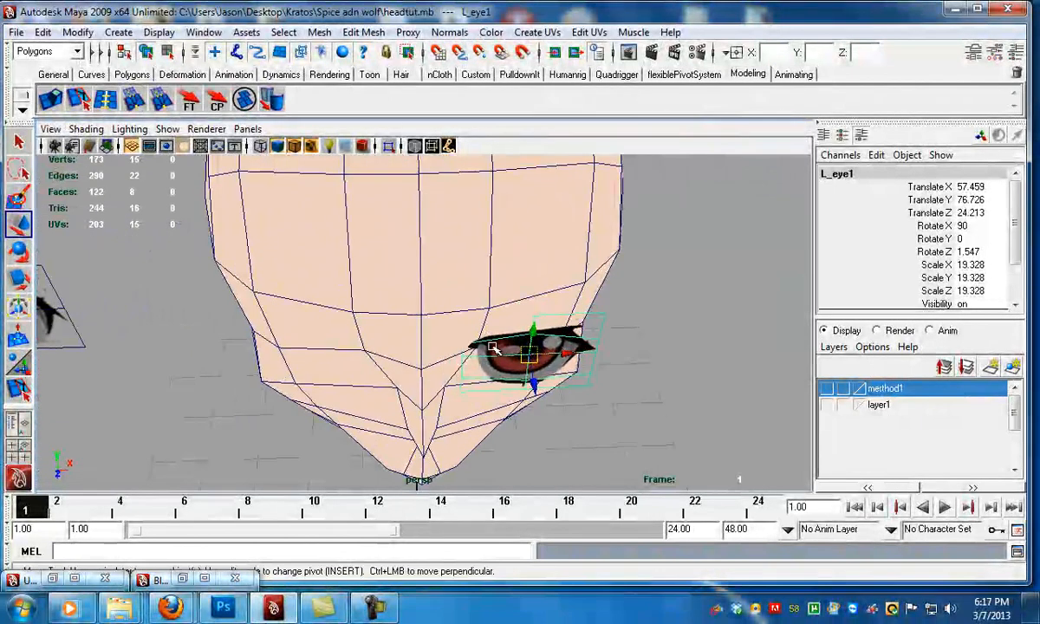
- Bend the eye plane around the face by moving its middle and side vertices in depth, and return to object mode
key("F9")
left_click_drag(513, 303, 551, 425)
left_click_drag(534, 387, 534, 383)
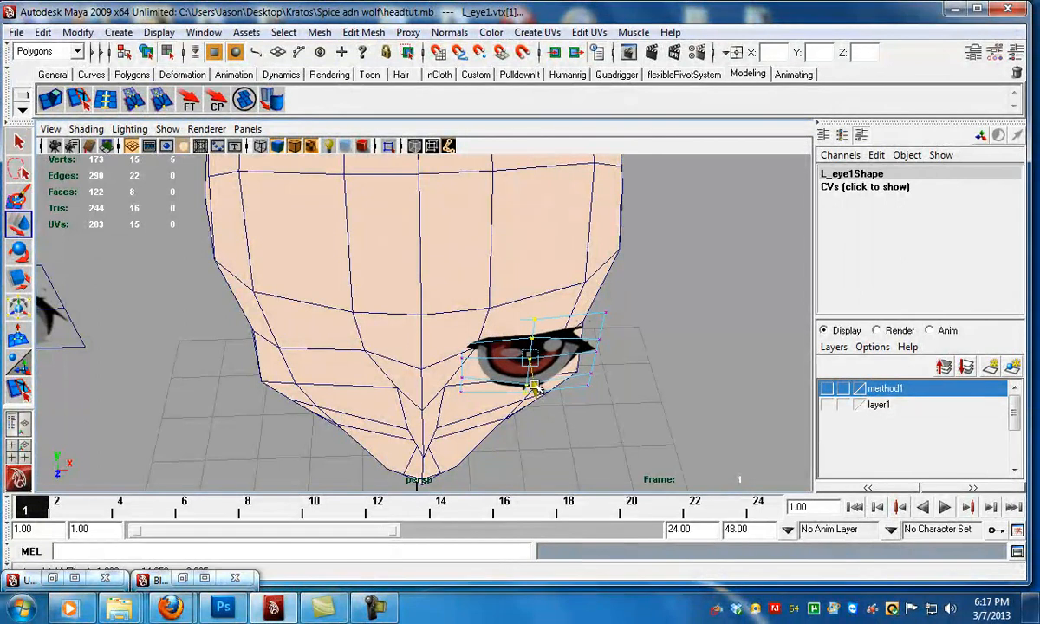
left_click_drag(548, 286, 634, 394)
left_click_drag(555, 305, 559, 360, "alt")
left_click_drag(609, 411, 485, 260)
left_click_drag(423, 273, 424, 274)
left_click_drag(423, 261, 393, 292, "alt")
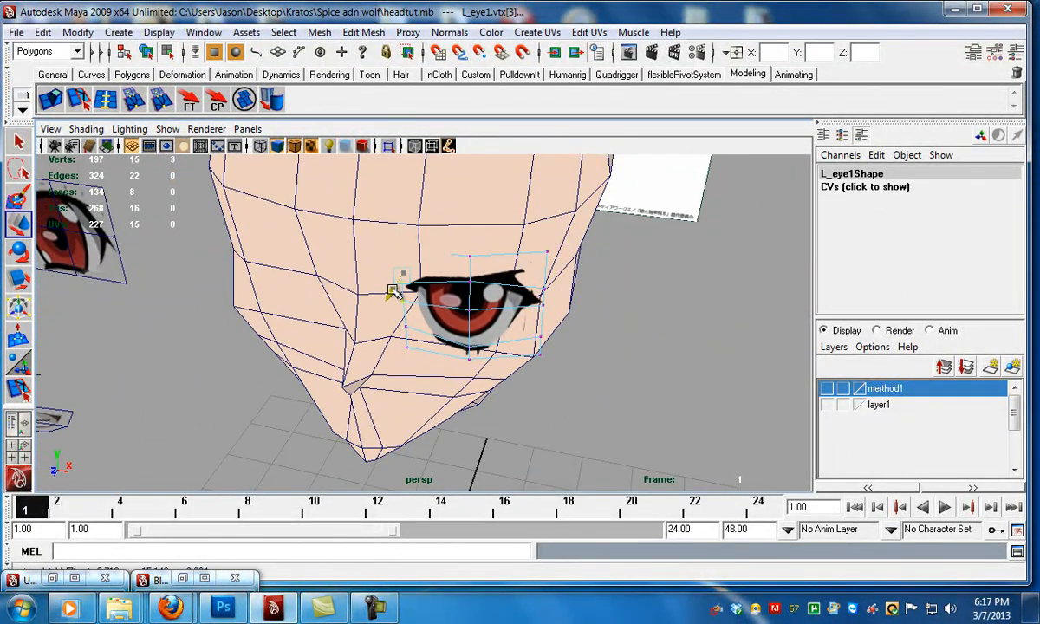
left_click_drag(380, 224, 443, 257)
key("F8")
left_click(641, 378)
- Duplicate the fitted eye plane and put the duplicate into its own group
right_click_drag(641, 379, 555, 360, "alt")
left_click_drag(555, 360, 457, 334, "alt")
right_click_drag(457, 335, 488, 299, "alt")
left_click(488, 287)
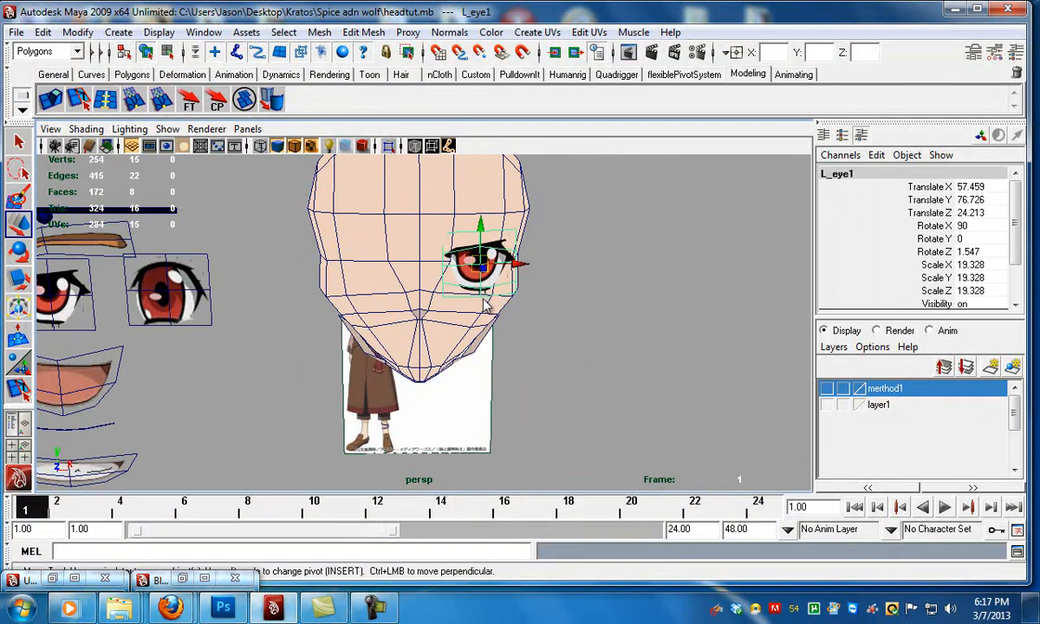
key("ctrl+g")
- Try to mirror the grouped eye with a Scale X of -1, and undo that scale change
left_click(959, 265)
type("-1")
key("Return")
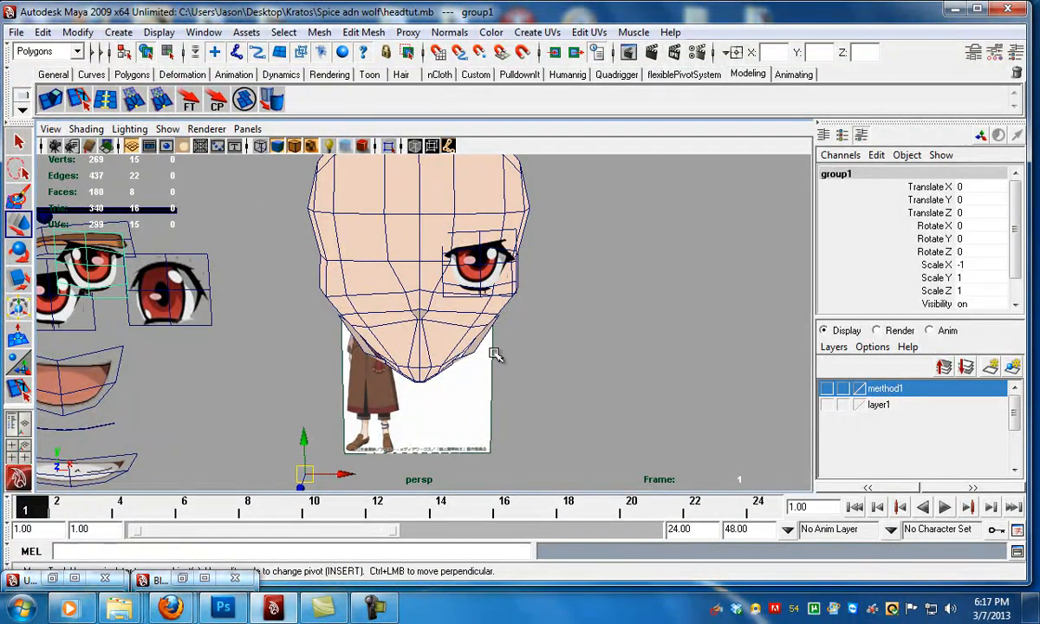
key("ctrl+z")
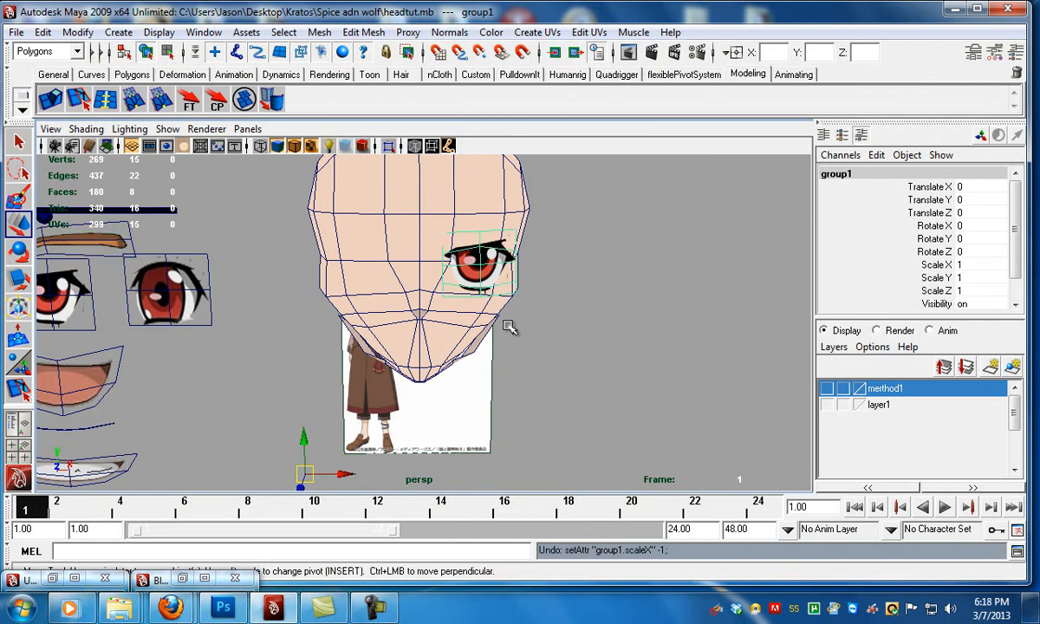
- Snap the eye group's pivot to the centre of the grid below the head
scroll(486, 346, "down", 6)
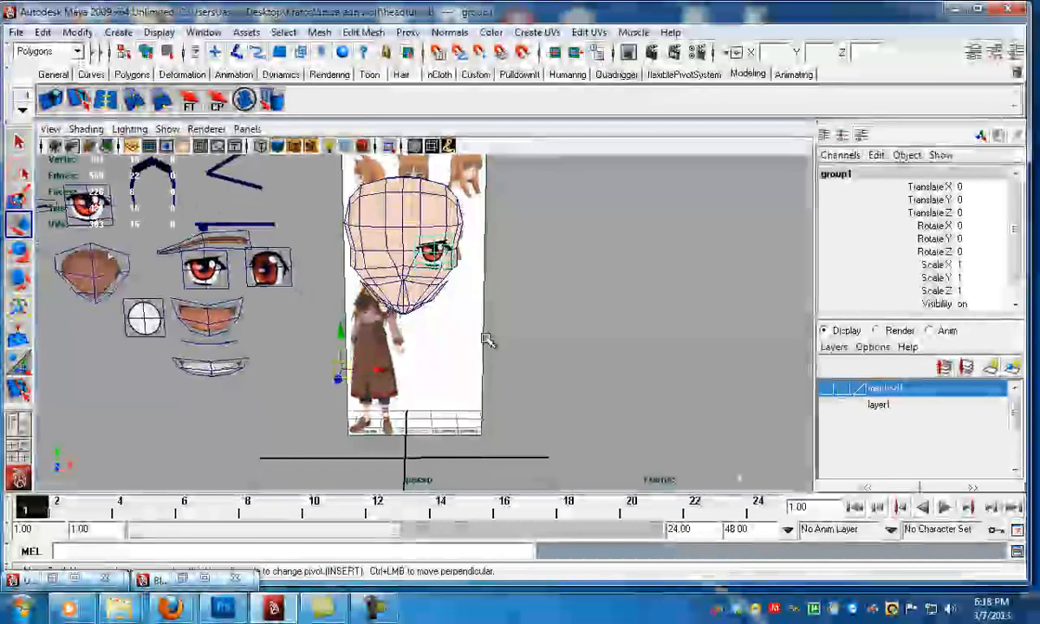
left_click_drag(485, 349, 472, 348, "alt")
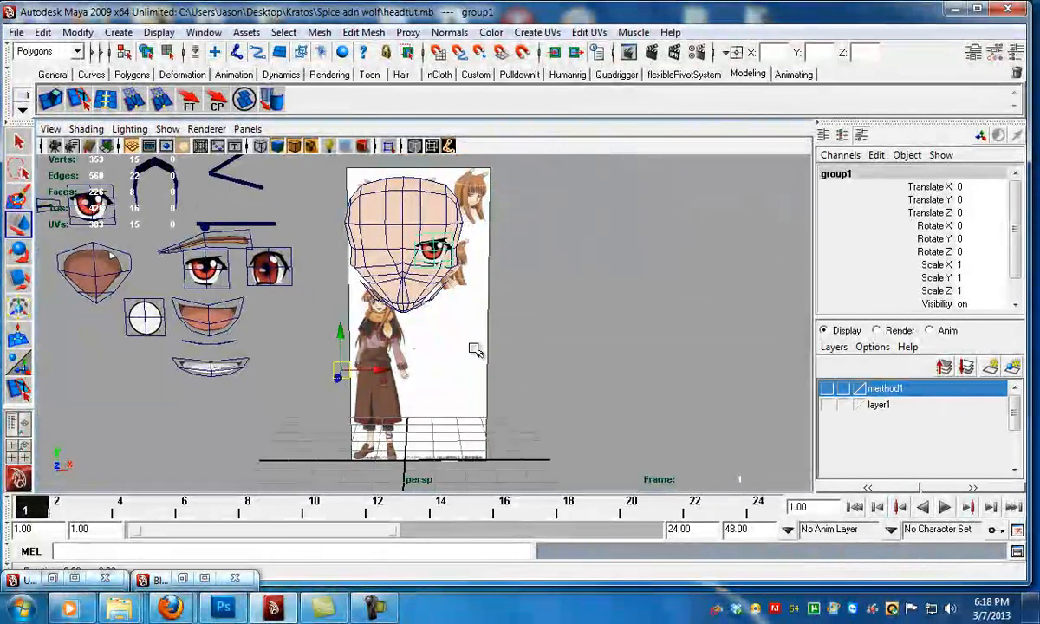
middle_click(402, 461)
key("Insert")
- Mirror the eye group to the other side of the face with Scale X -1 and freeze its transformations
double_click(960, 264)
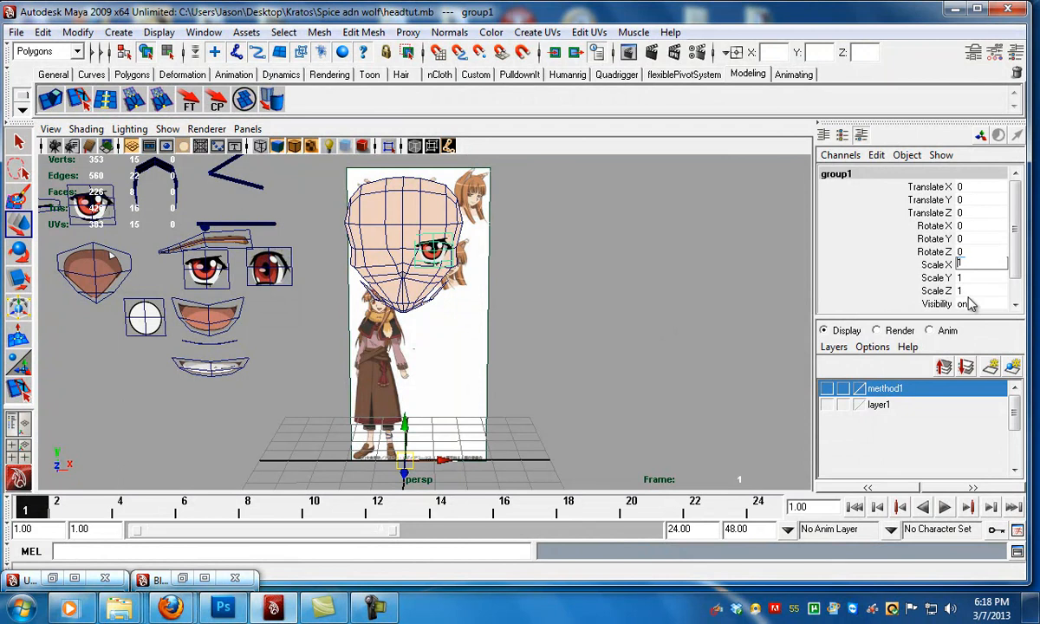
type("-1")
key("Return")
left_click(77, 32)
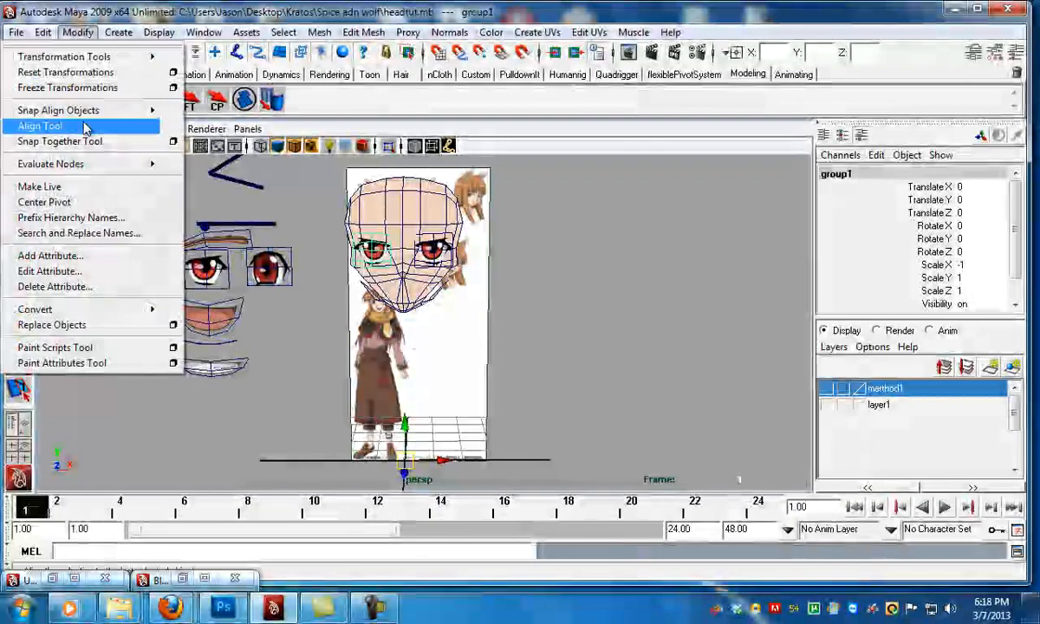
left_click(64, 89)
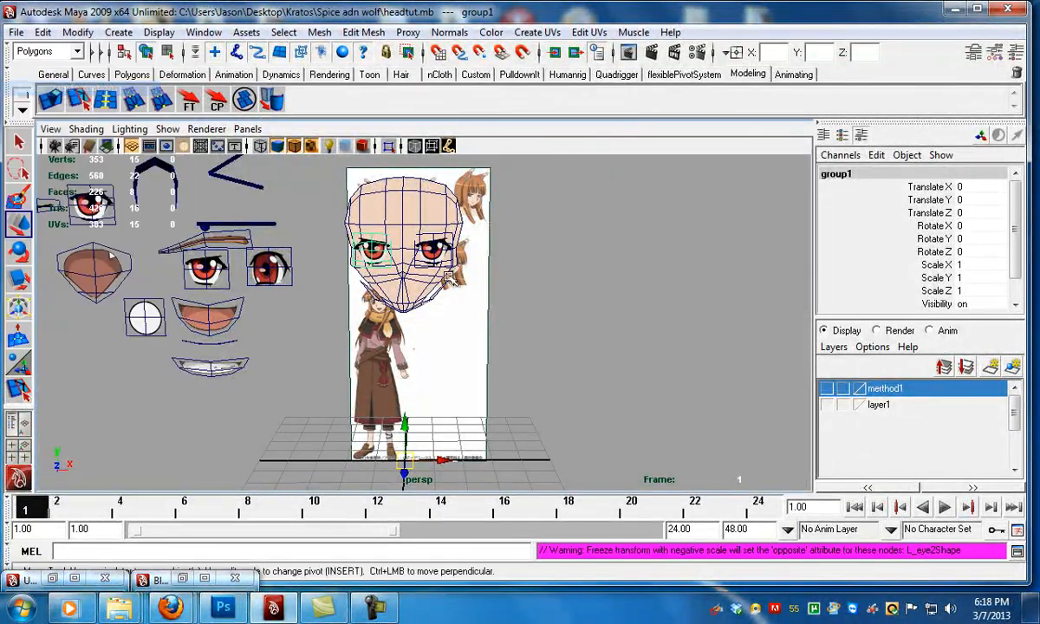
left_click(581, 343)
left_click_drag(581, 343, 463, 338, "alt")
scroll(451, 328, "up", 2)
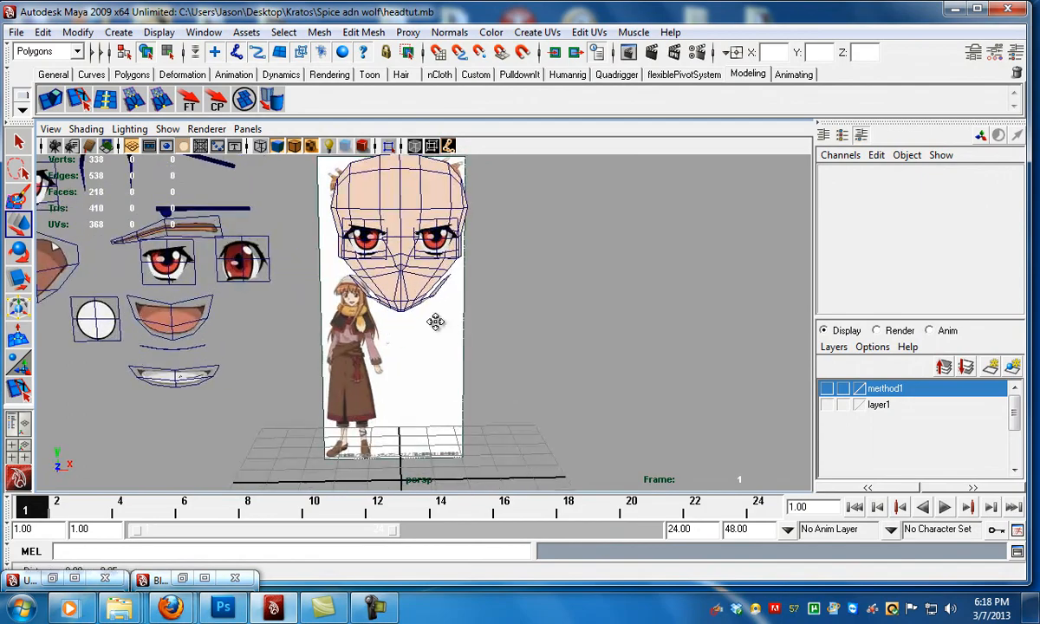
- Duplicate the eyebrow plane and move the copy above the eye at about X 64.7, Y 91.5, Z 22.3
middle_click_drag(409, 300, 404, 322, "alt")
left_click(210, 250)
middle_click_drag(214, 254, 202, 288, "alt")
key("ctrl+d")
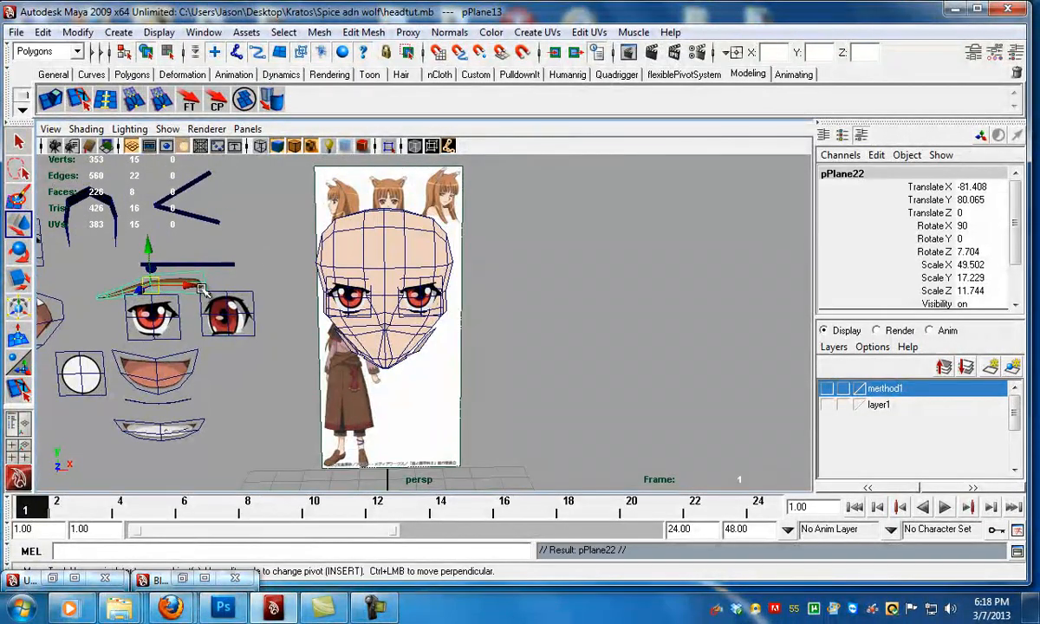
middle_click_drag(440, 279, 434, 269)
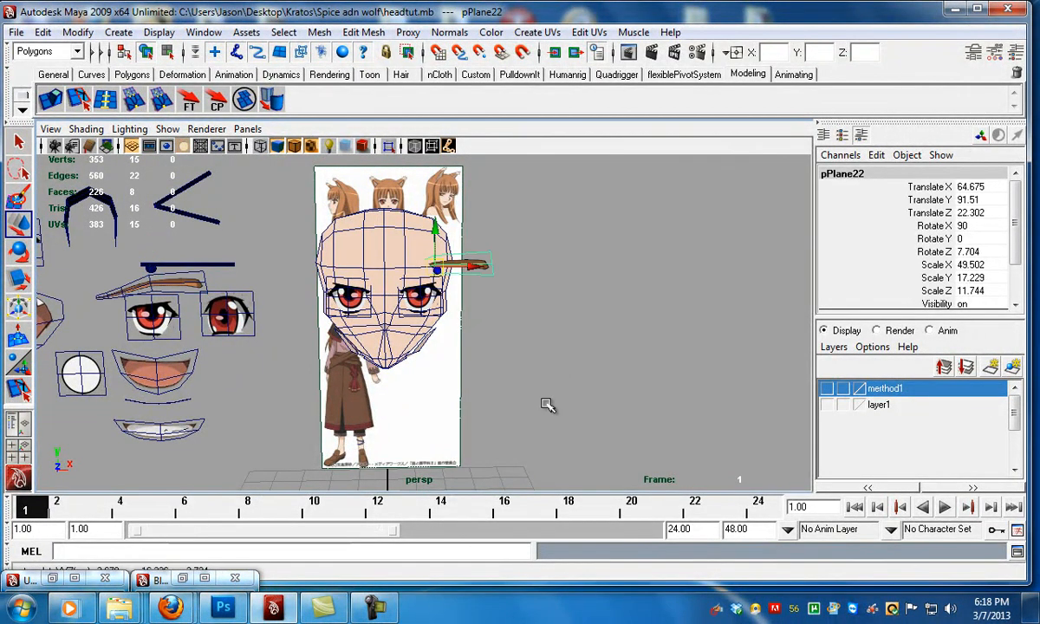
- Scale the eyebrow copy to about 26.98 × 9.39 × 6.4 and move it over the eye at about X 56.2, Y 87.9 in the front view
key("space")
key("space")
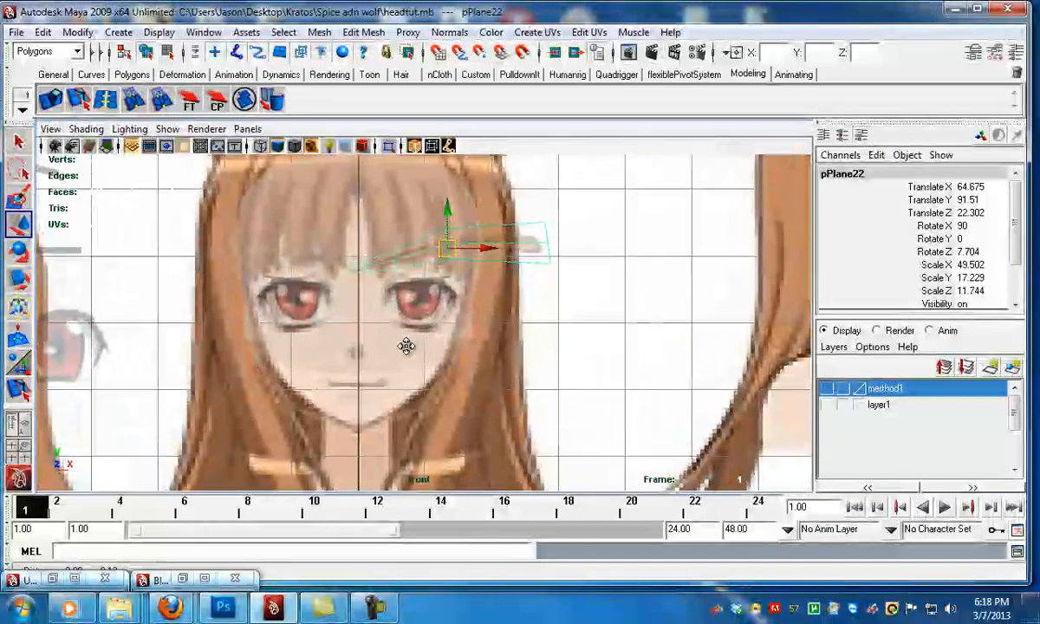
middle_click_drag(407, 339, 403, 351, "alt")
left_click_drag(448, 257, 417, 258)
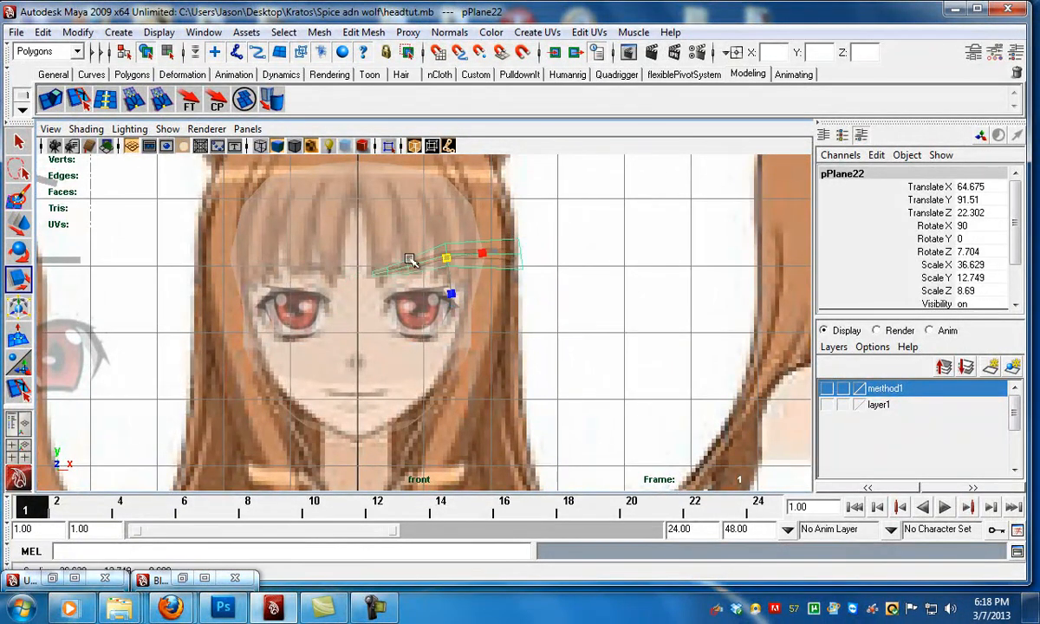
left_click_drag(438, 264, 413, 270)
right_click_drag(421, 275, 495, 318, "alt")
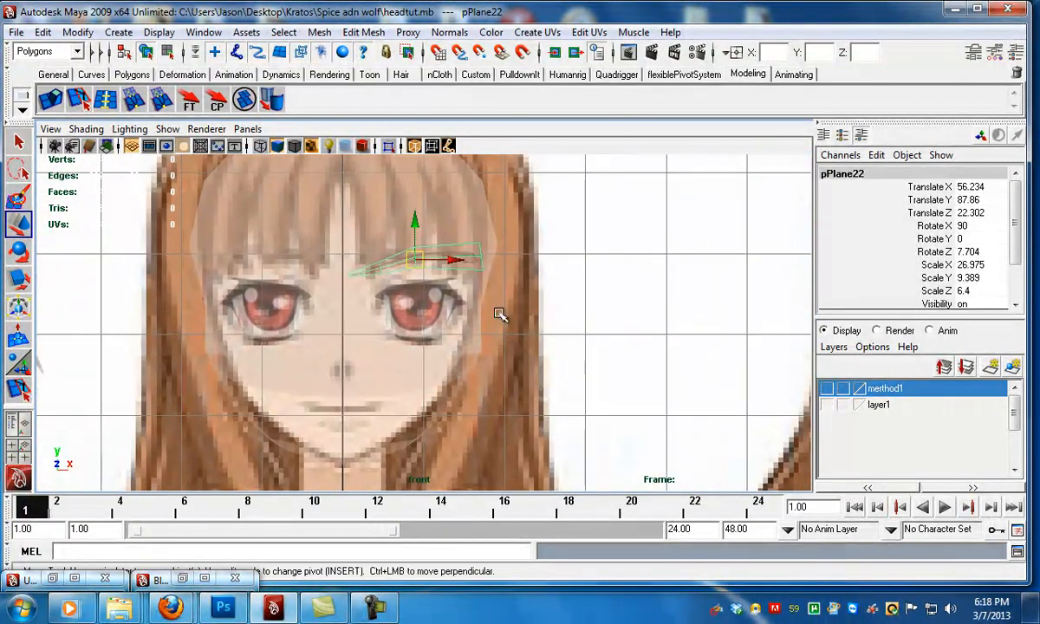
- Scale the eyebrow copy to about 23.73 × 8.26 × 4.32 and move it forward to about Z 27.1
key("r")
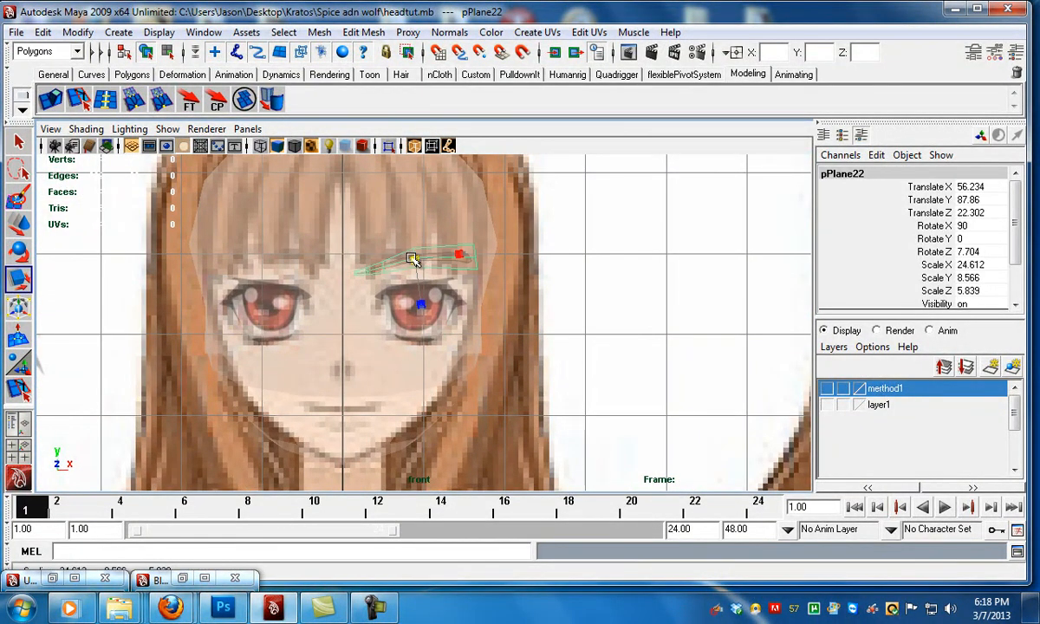
left_click_drag(423, 310, 419, 297)
key("space")
key("space")
left_click_drag(501, 252, 432, 339, "alt")
key("w")
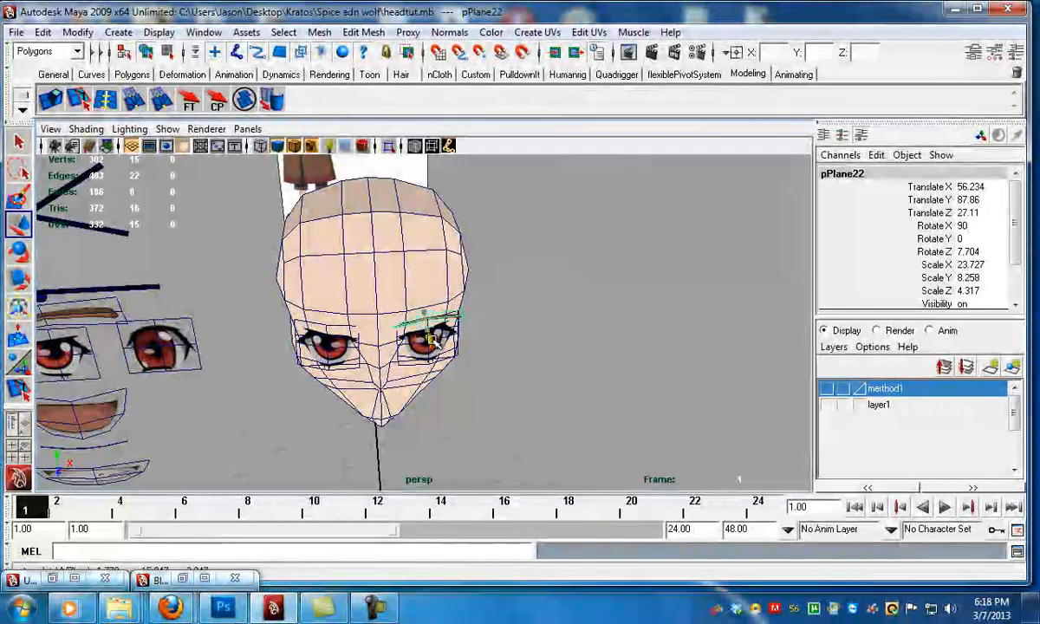
- Move the eyebrow plane's outer and inner end vertices so the brow follows the curve of the forehead
scroll(503, 321, "up", 10)
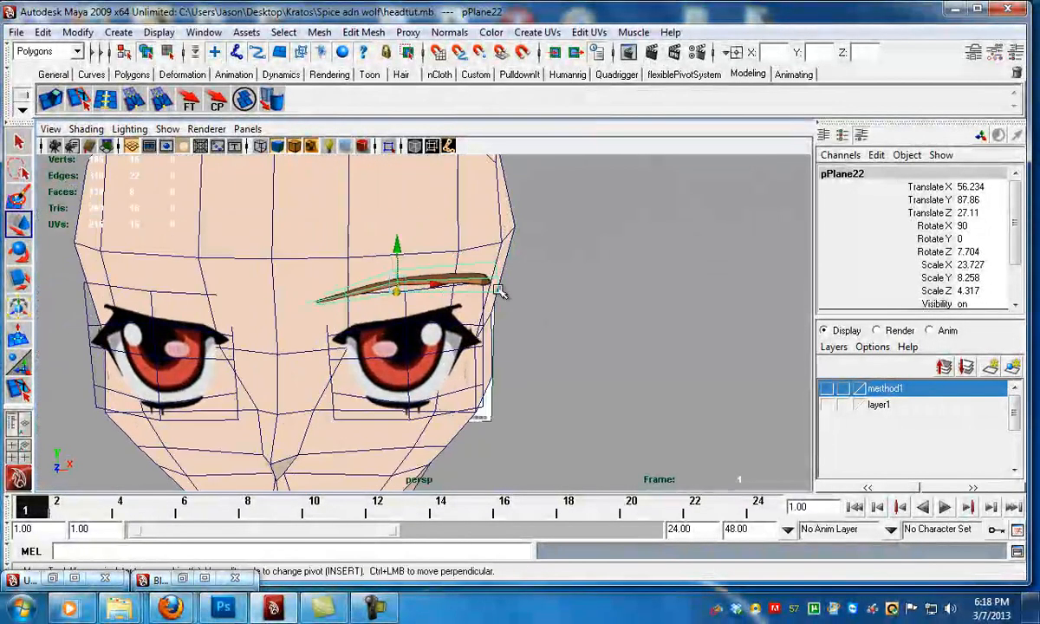
key("F8")
left_click_drag(477, 251, 512, 299)
left_click_drag(508, 291, 499, 349, "alt")
left_click_drag(379, 328, 382, 355)
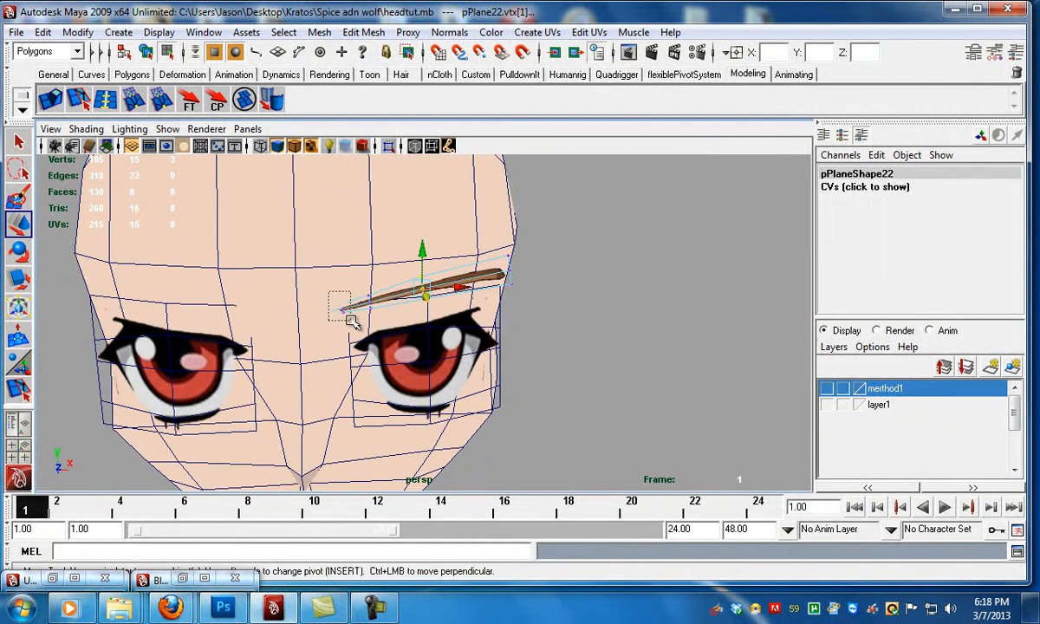
left_click_drag(342, 321, 482, 313)
key("F8")
left_click(592, 302)
- Group a duplicate of the fitted eyebrow and snap the group's pivot to the centre of the grid
scroll(485, 296, "down", 3)
left_click(434, 287)
key("ctrl+g")
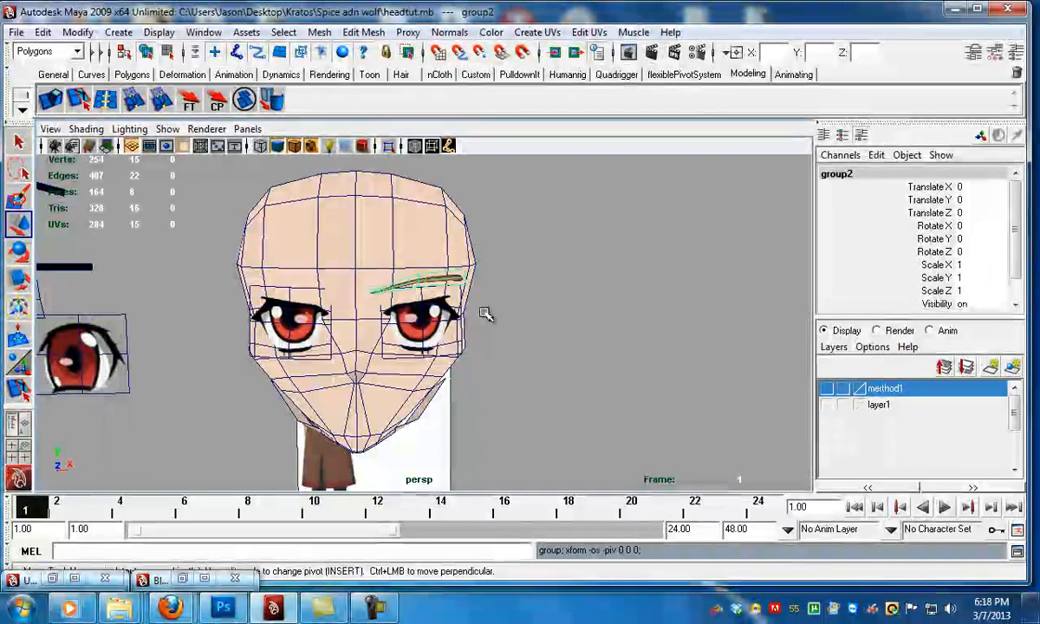
scroll(441, 321, "down", 5)
key("Insert")
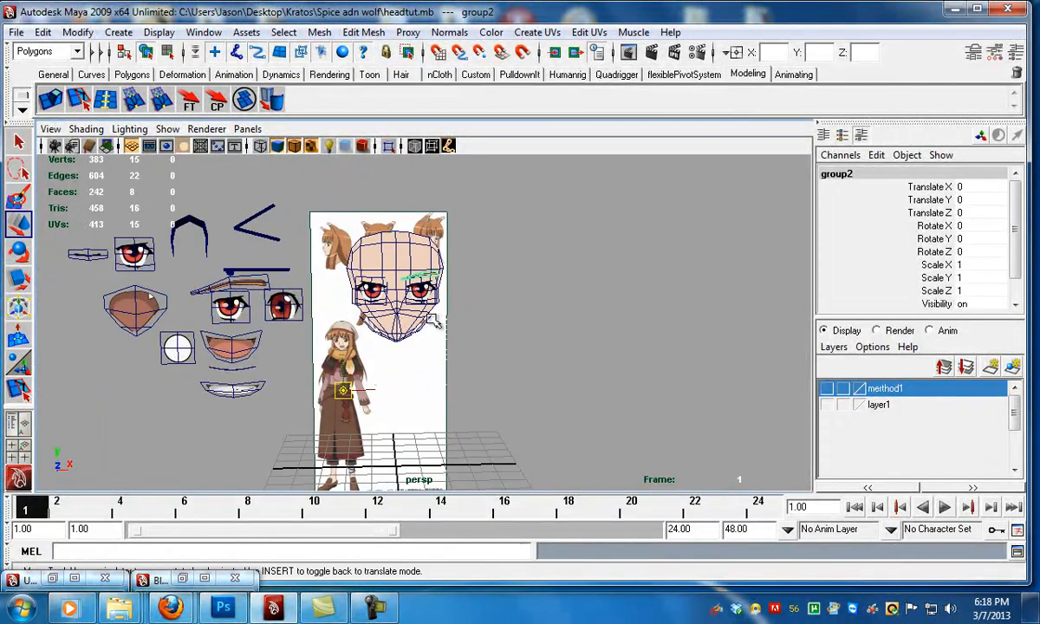
key("x")
middle_click_drag(404, 458, 396, 466)
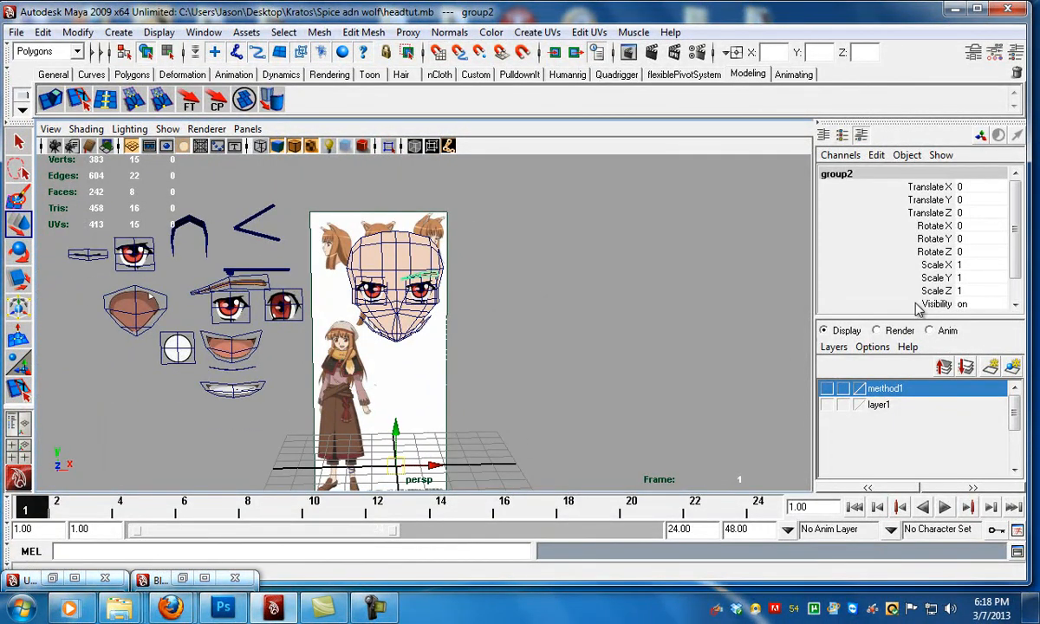
- Mirror the eyebrow group across the face with Scale X -1 and freeze its transformations
left_click(959, 264)
type("-1")
key("Return")
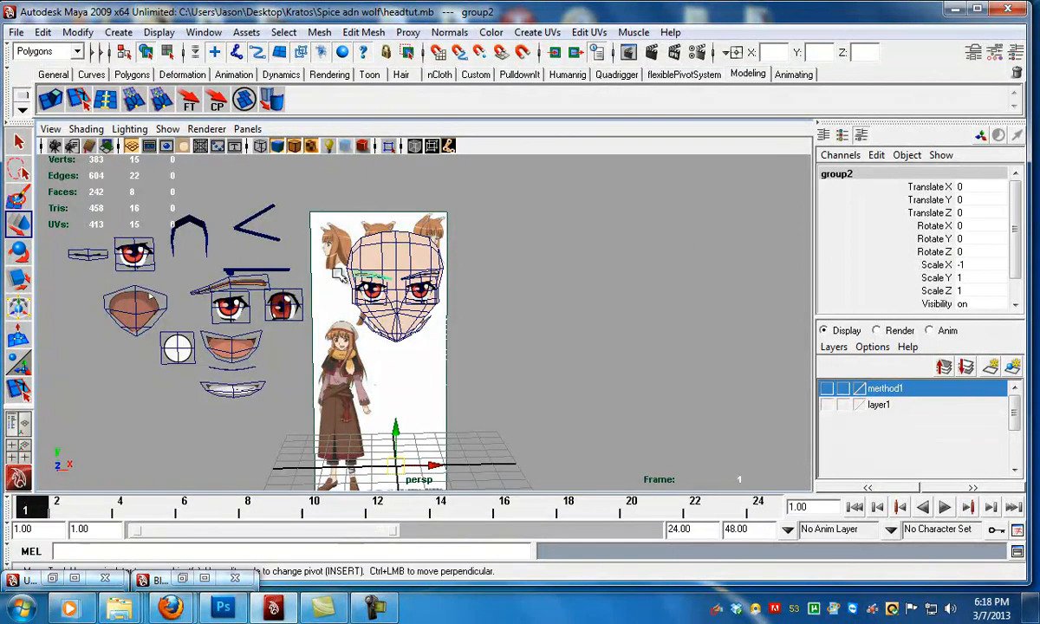
left_click(78, 33)
left_click(71, 88)
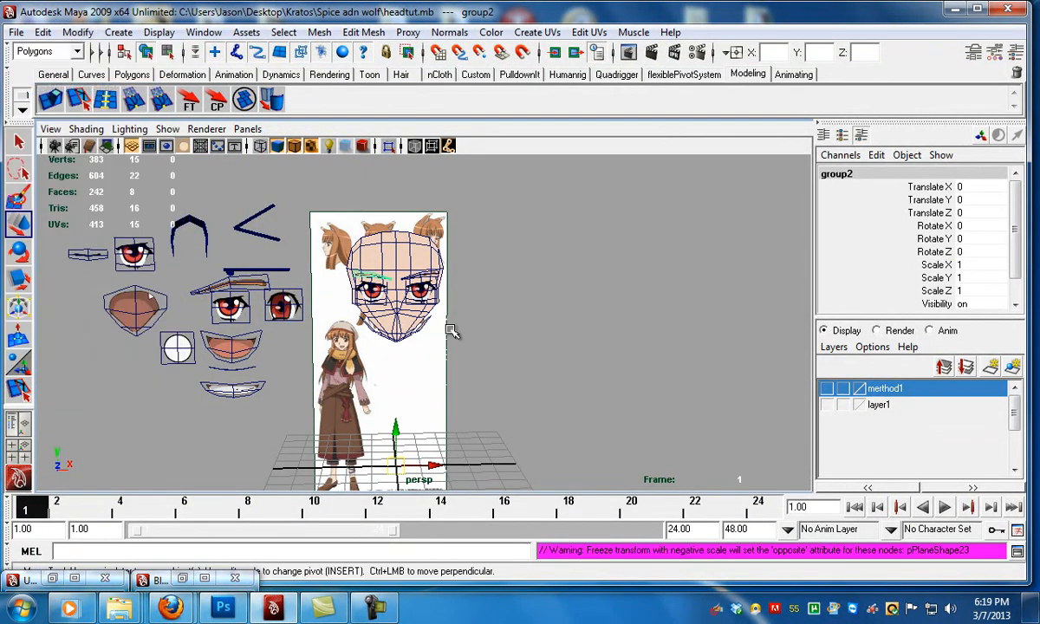
left_click(562, 356)
- Duplicate the open-mouth plane with the fang and snap the copy onto the lower face
scroll(565, 357, "up", 3)
scroll(476, 351, "up", 2)
mouse_move(475, 351)
left_mouse_down("alt")
mouse_move(412, 353)
mouse_move(478, 350)
left_mouse_up("alt")
scroll(243, 397, "down", 3)
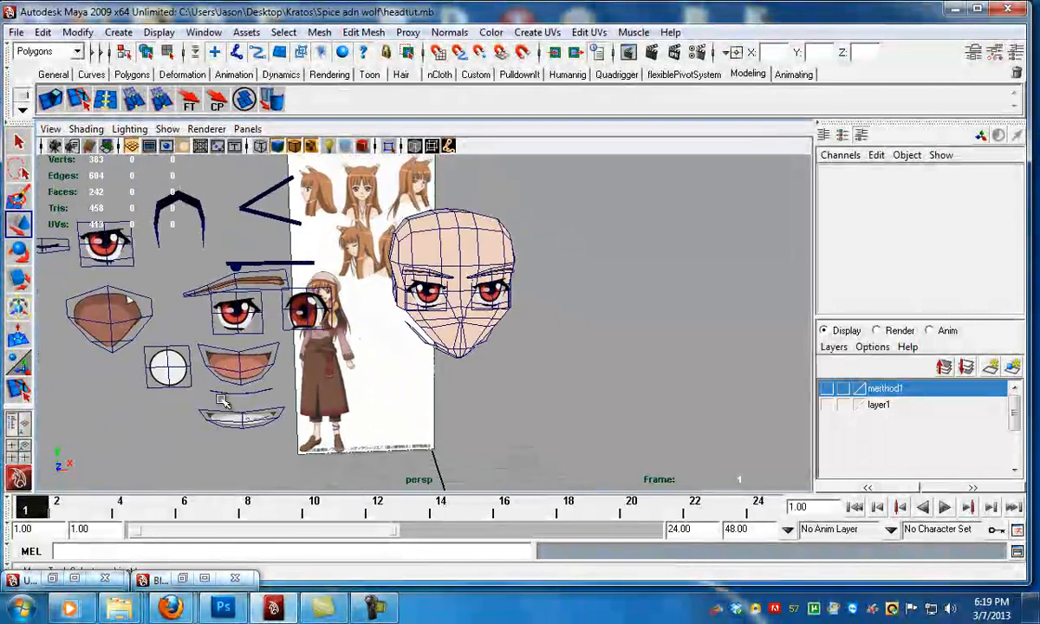
left_click_drag(223, 395, 176, 373, "alt")
left_click(133, 329)
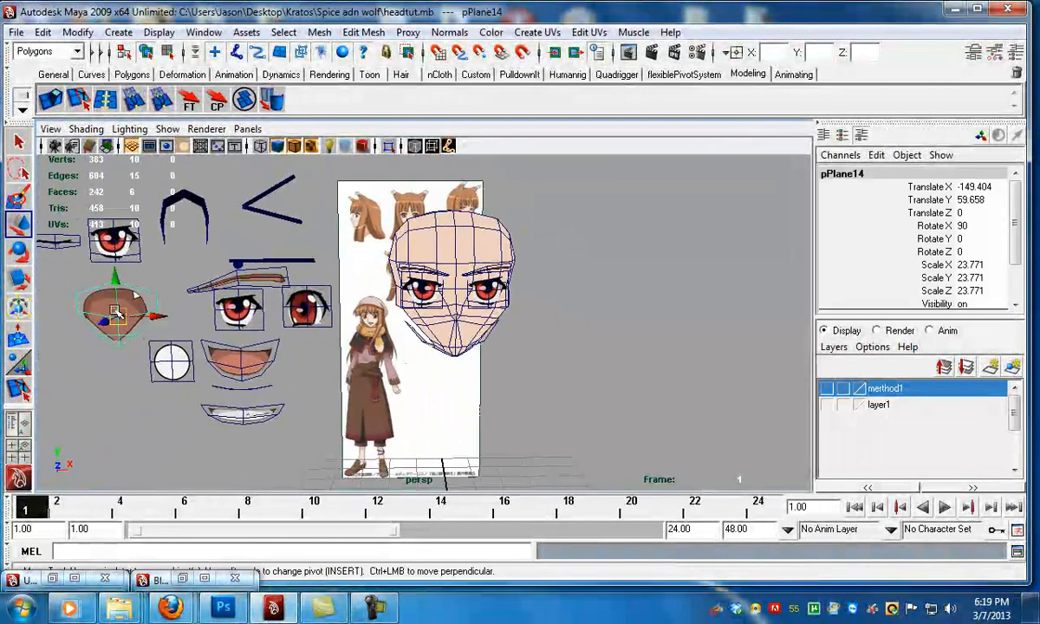
key("ctrl+d")
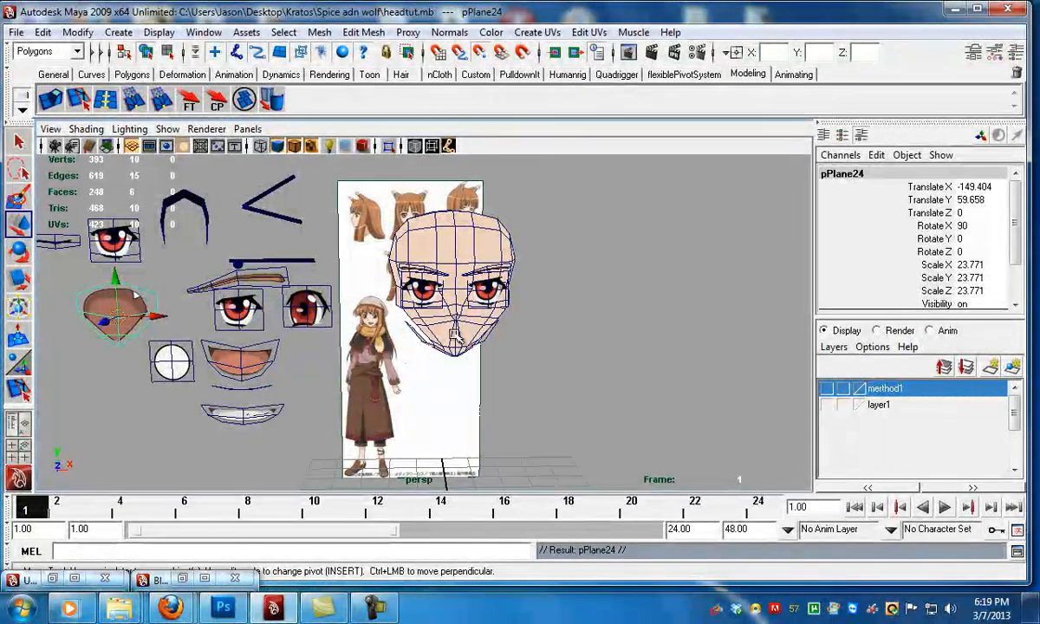
middle_click(455, 332)
- Scale the open-mouth copy to about 13.79, tilt it to about 107.5° in X, and position it in front of the chin
scroll(478, 373, "up", 3)
left_click_drag(477, 281, 333, 378)
key("r")
key("w")
key("e")
key("r")
key("w")
- Select the open mouth's side vertices and move them back to follow the curve of the lower face
right_click_drag(368, 360, 338, 353)
left_click_drag(350, 325, 369, 339)
mouse_move(368, 341)
left_mouse_down("alt")
mouse_move(349, 363)
mouse_move(328, 358)
mouse_move(388, 378)
mouse_move(421, 405)
mouse_move(491, 386)
left_mouse_up("alt")
left_click_drag(347, 352, 404, 419)
left_click_drag(404, 419, 373, 407, "alt")
left_click_drag(474, 469, 474, 469, "ctrl")
left_click_drag(393, 416, 520, 386, "alt")
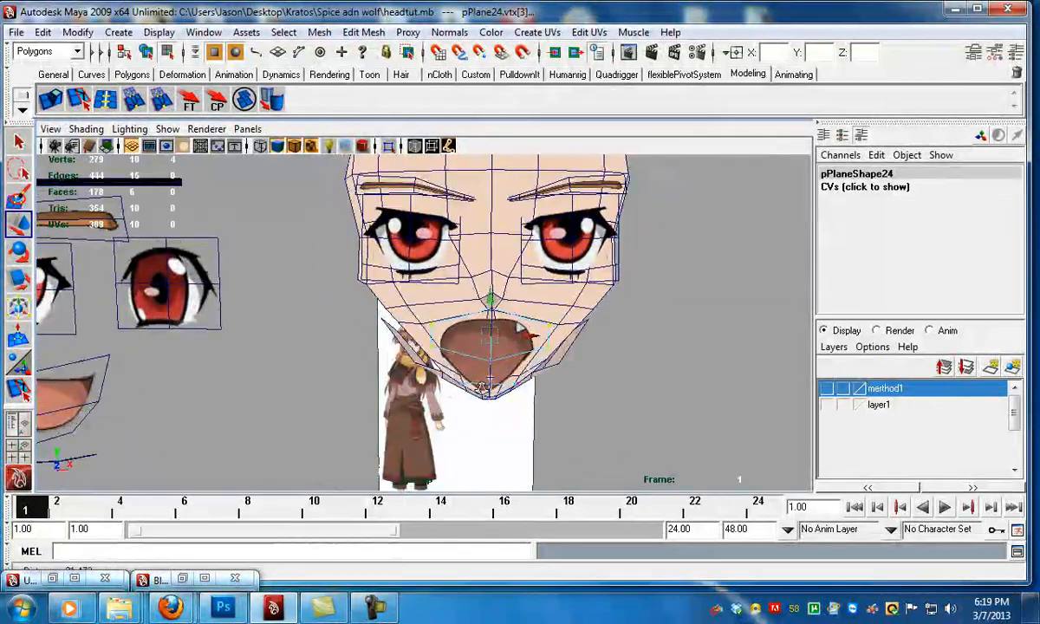
- Turn off the wireframe-on-shaded display to check how the mouth sits on the face
right_click_drag(555, 390, 485, 395, "alt")
middle_click_drag(554, 401, 505, 406, "alt")
right_click_drag(504, 406, 564, 413, "alt")
left_click_drag(560, 407, 504, 374, "alt")
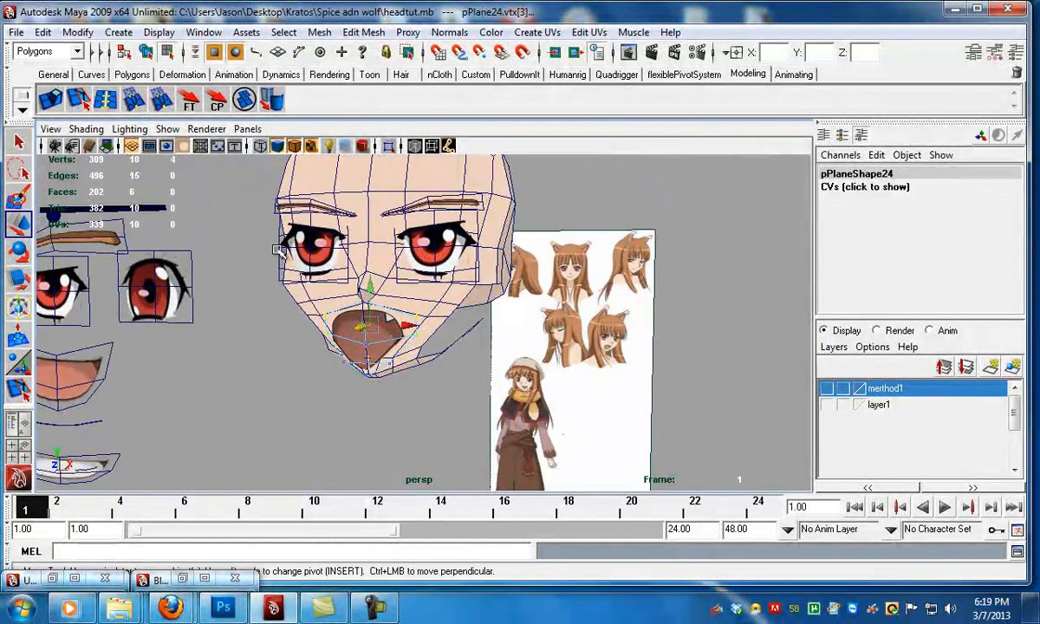
left_click(88, 129)
left_click(119, 287)
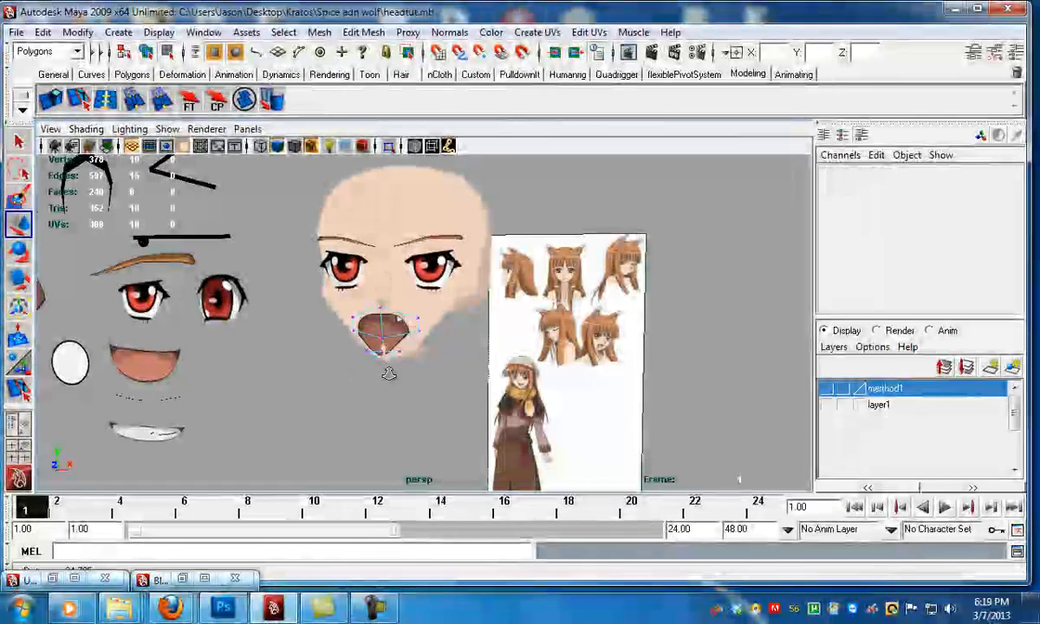
- Adjust the open mouth's lower corner and bottom vertices against the chin, and return to object mode
right_click_drag(407, 368, 420, 403, "alt")
left_click_drag(304, 393, 329, 416)
left_click_drag(330, 415, 299, 429, "alt")
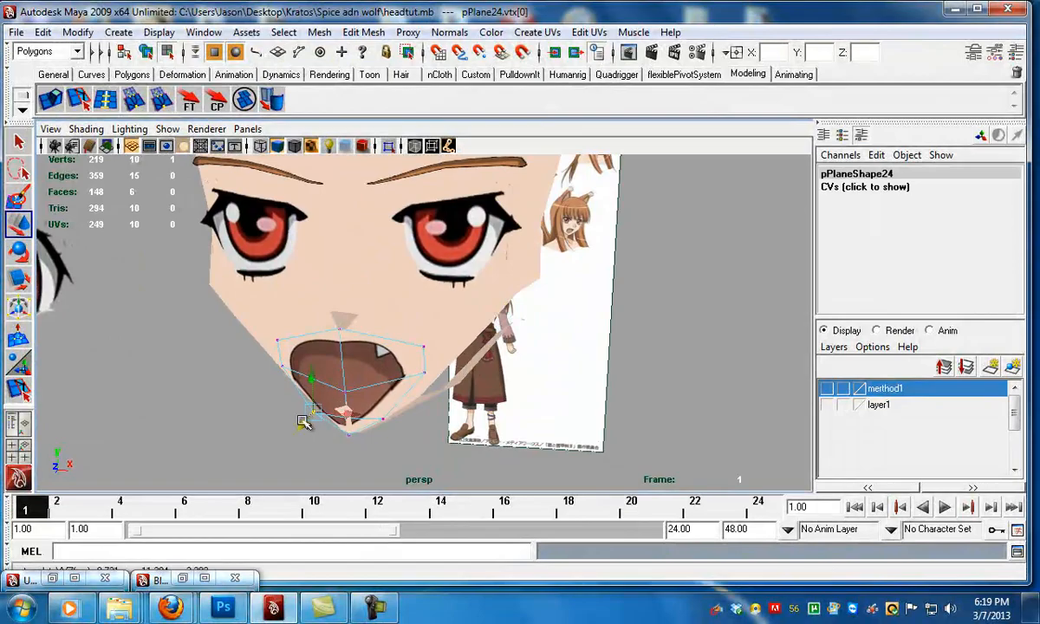
left_click(366, 468)
left_click(347, 418)
left_click_drag(348, 417, 337, 451, "alt")
left_click(452, 458)
right_click_drag(452, 458, 386, 416, "alt")
left_click_drag(387, 416, 399, 411, "alt")
key("F8")
left_click(439, 398)
- Put the open-mouth plane on the face into a new display layer
right_click_drag(439, 398, 343, 373, "alt")
left_click_drag(330, 364, 459, 378, "alt")
right_click_drag(459, 378, 385, 383, "alt")
left_click_drag(386, 383, 430, 414, "alt")
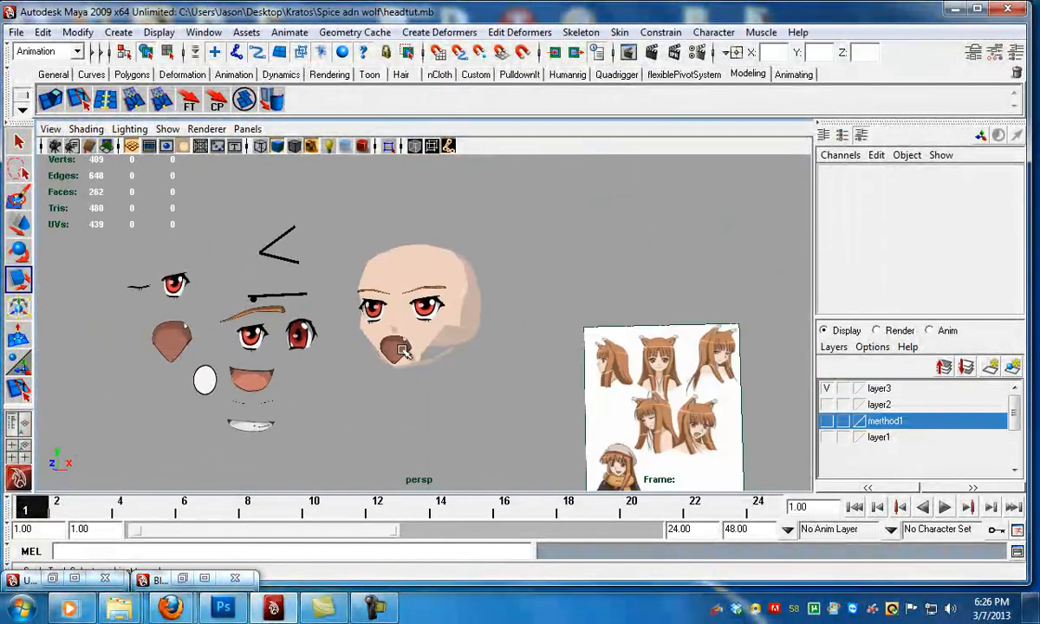
left_click(411, 355)
left_click_drag(418, 357, 484, 362, "alt")
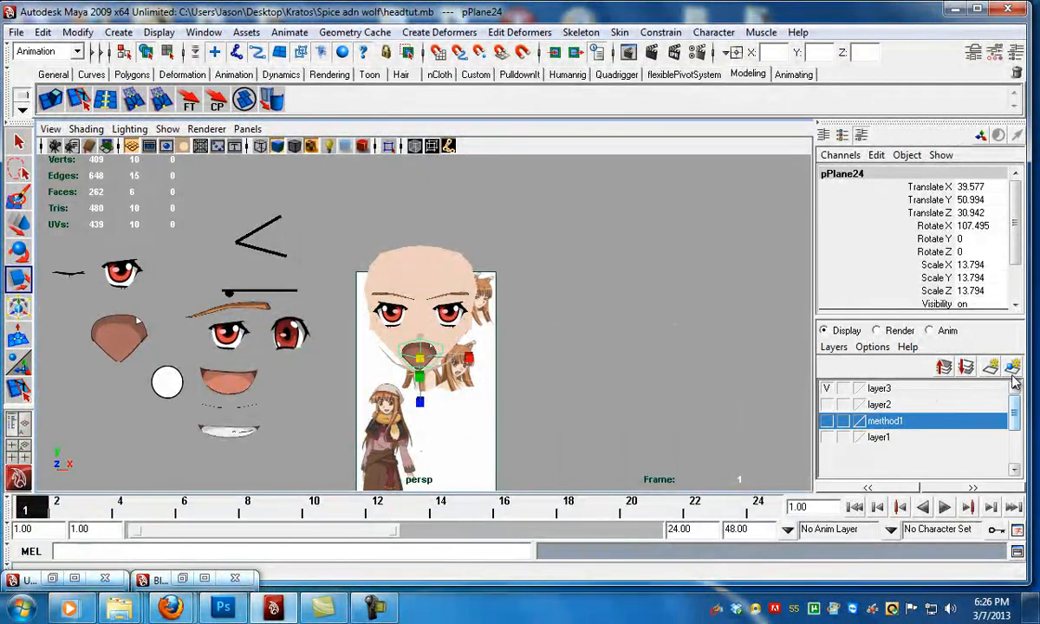
left_click(943, 366)
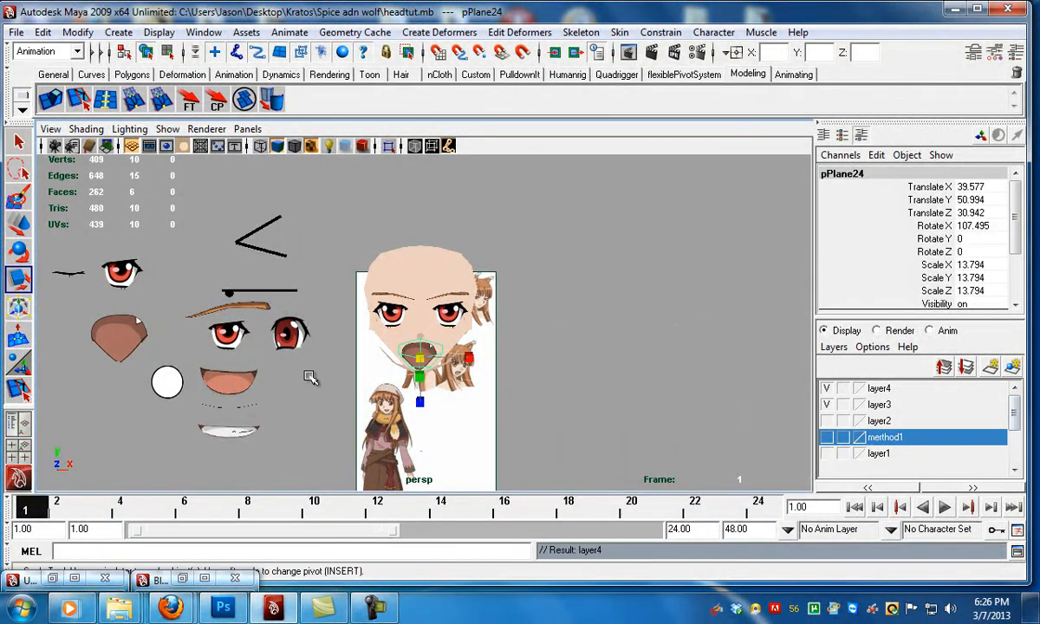
- Snap the toothy grin plane onto the open mouth at about X 39.58, Y 51, Z 30.74
left_click(232, 425)
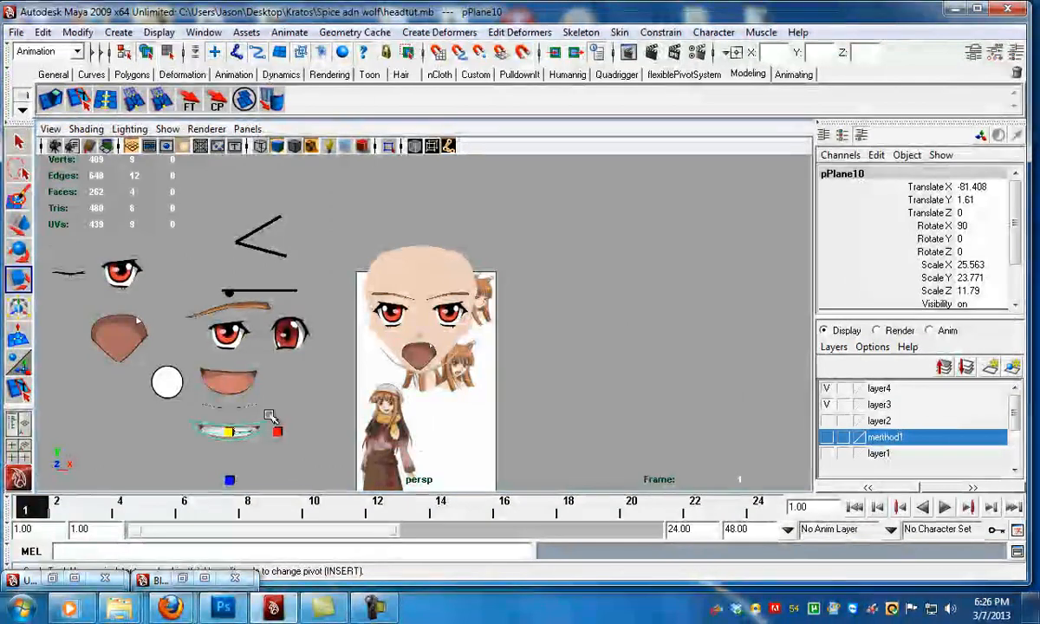
key("w")
middle_click_drag(420, 357, 424, 360)
left_click_drag(450, 390, 378, 343, "alt")
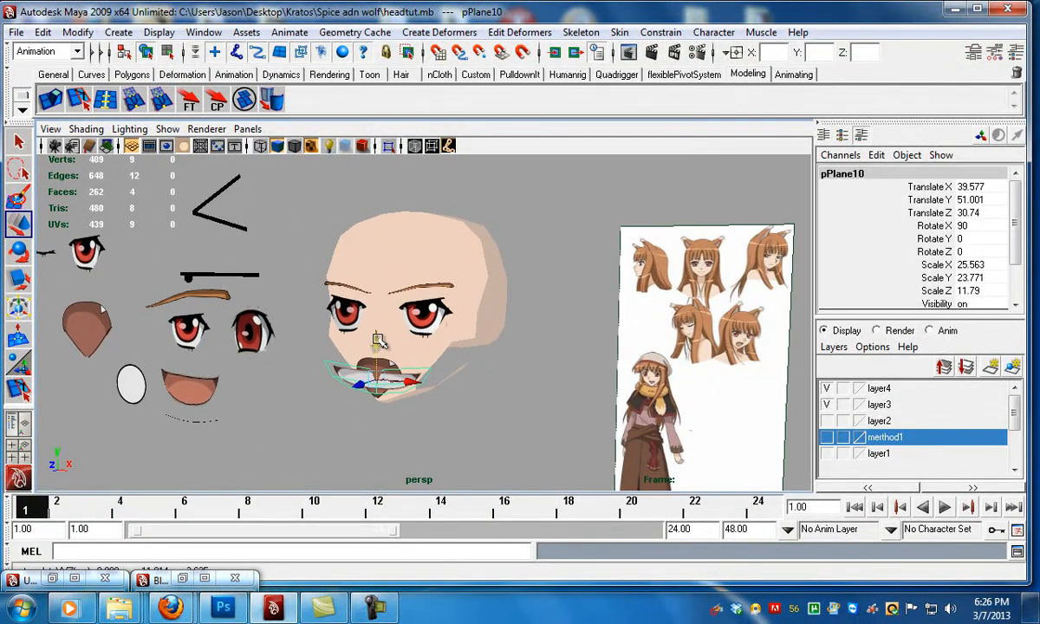
- Scale the grin plane to about 18.48 × 17.19 × 8.52 and move it to about Y 52.66, Z 32.04
key("r")
scroll(349, 416, "up", 2)
left_click_drag(341, 386, 390, 414, "alt")
key("w")
key("r")
key("w")
left_click_drag(396, 374, 488, 420)
- Move the grin plane's outer corner vertices back so the mouth wraps around the face
scroll(455, 419, "up", 2)
key("F8")
left_click_drag(363, 422, 362, 422)
left_click_drag(362, 422, 402, 425, "alt")
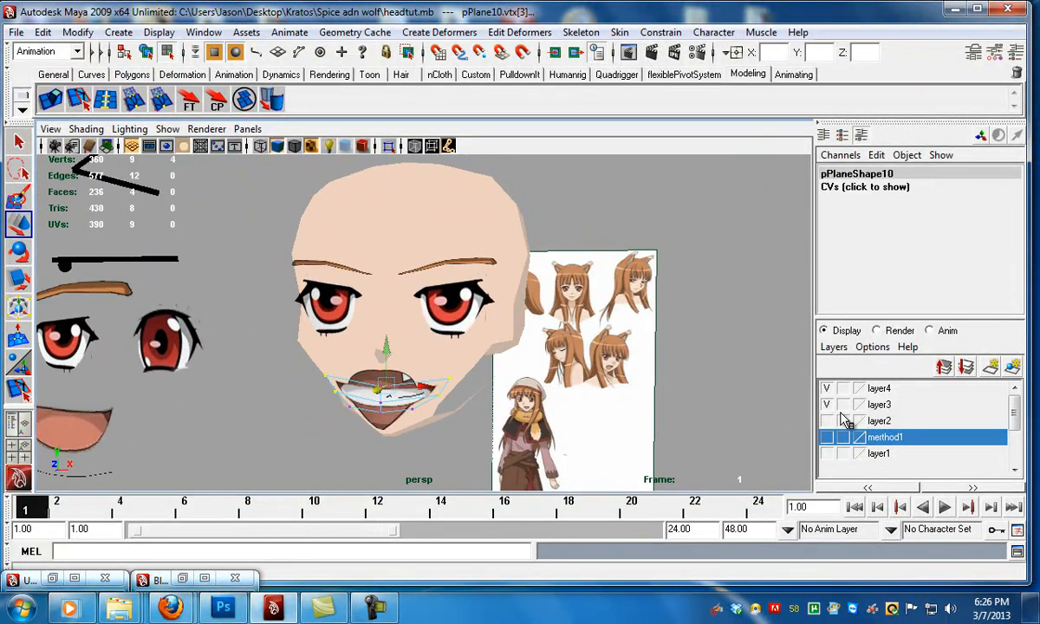
- Hide the open mouth's layer4, leave vertex editing on the grin plane and deselect it
left_click_drag(305, 437, 359, 413, "alt")
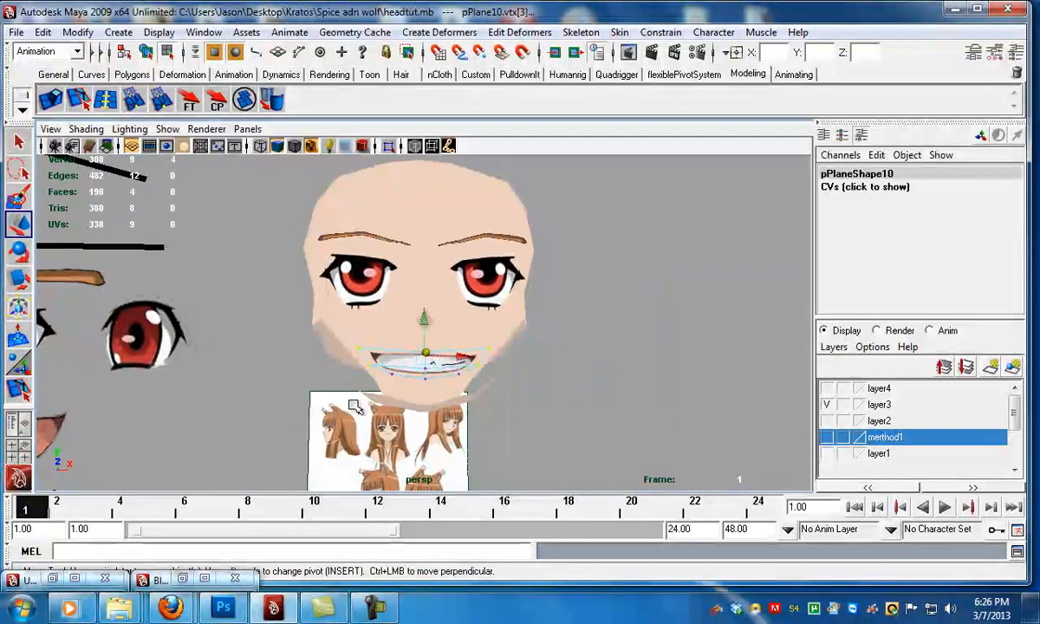
left_click(503, 383)
scroll(503, 383, "down", 4)
left_click_drag(504, 383, 444, 419, "alt")
key("F8")
left_click(505, 411)
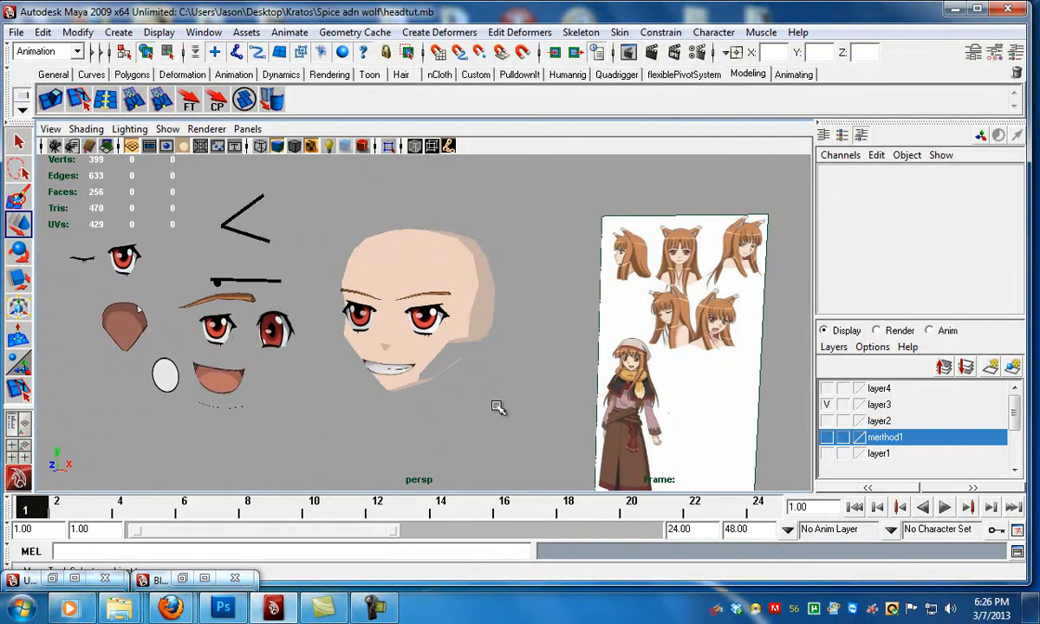
- Try rotating the grin plane on the face and undo the rotations
left_click_drag(473, 385, 522, 384, "alt")
scroll(418, 373, "up", 4)
left_click(414, 352)
scroll(414, 356, "up", 2)
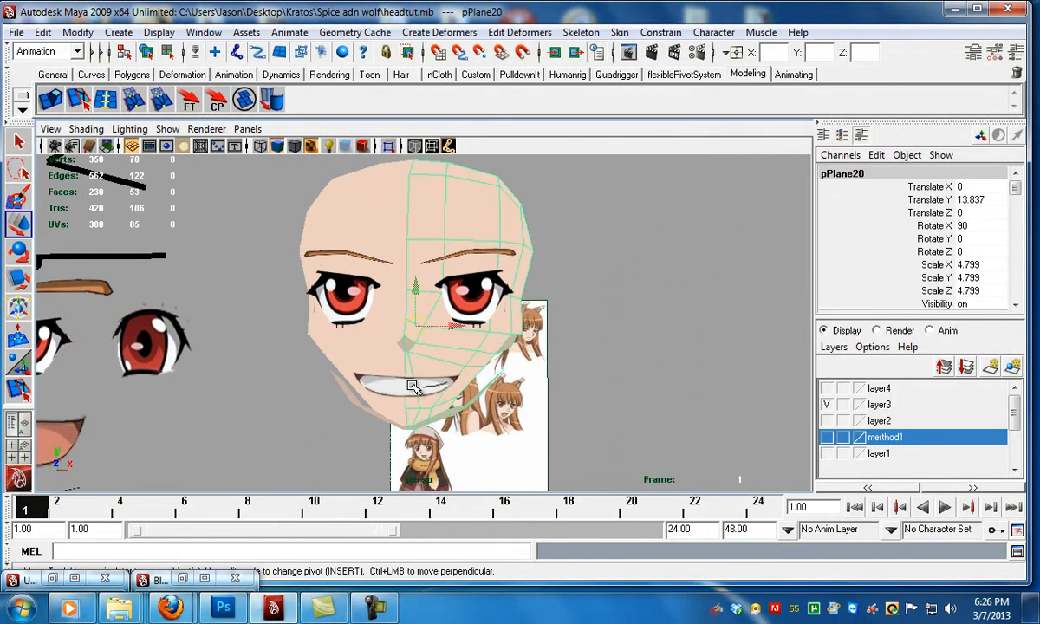
left_click(395, 376)
key("e")
left_click_drag(440, 353, 433, 344)
left_click(252, 430)
key("ctrl+z")
left_click_drag(431, 394, 440, 354)
key("ctrl+z")
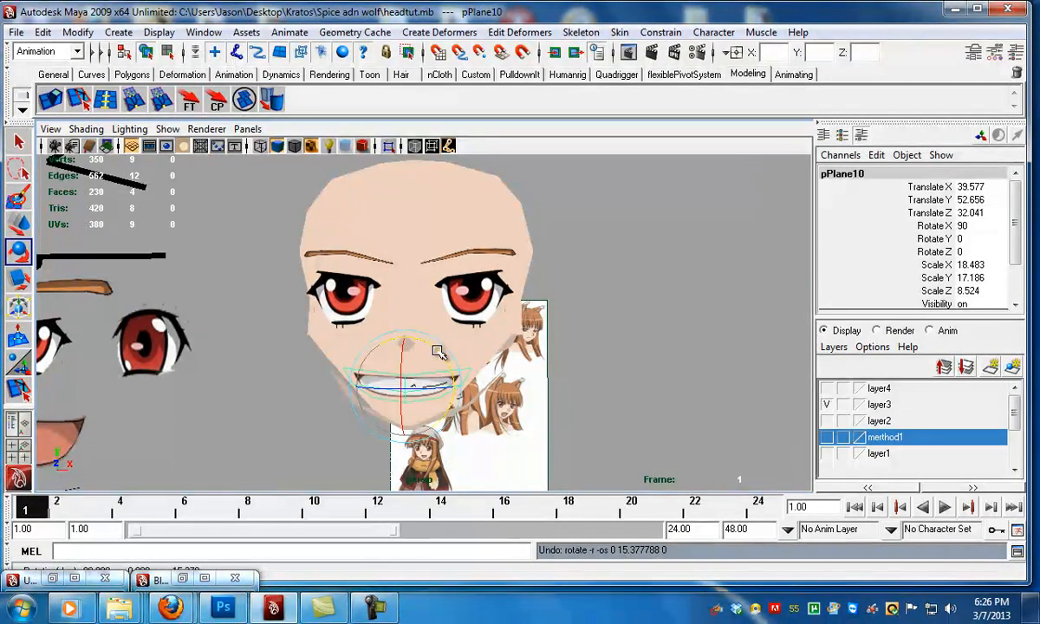
- Create a locator and move it beside the mouth corner at about X 1.646, Y 12.618, Z 2.916
left_click(116, 33)
left_click(107, 286)
key("w")
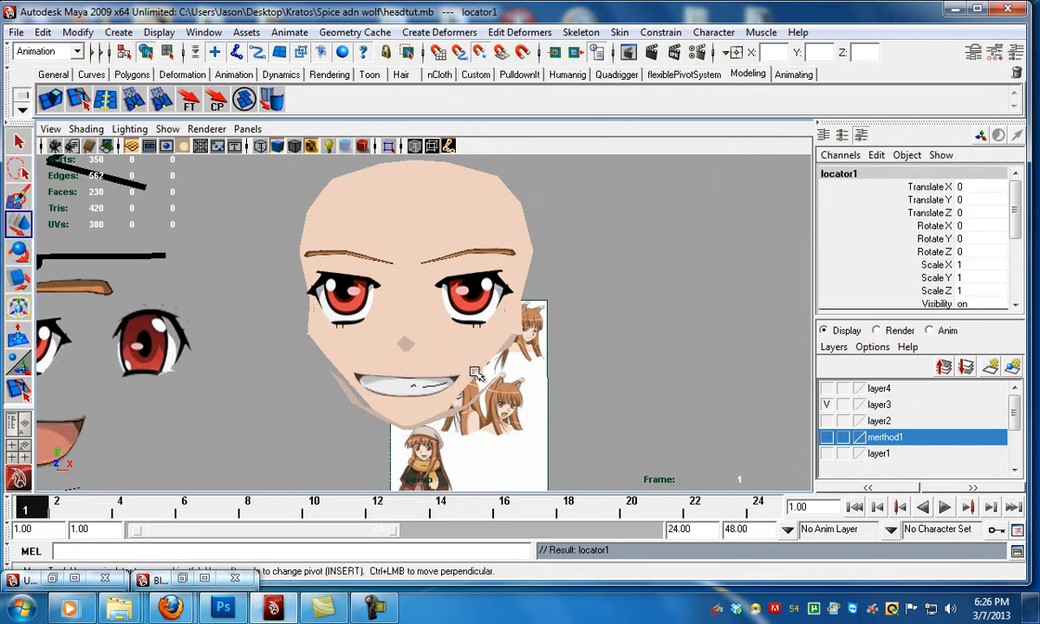
left_click_drag(451, 379, 460, 382)
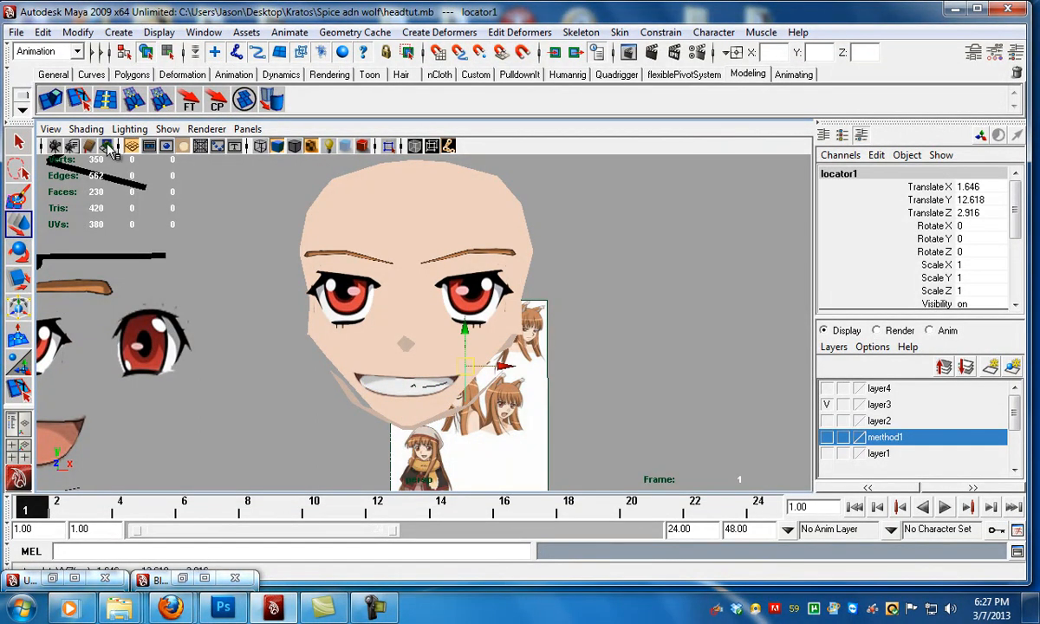
- Show wireframe on shaded and move the locator to the mouth-corner vertex at X 1.856, Y 12.572, Z 3.163
left_click(87, 129)
left_click(130, 284)
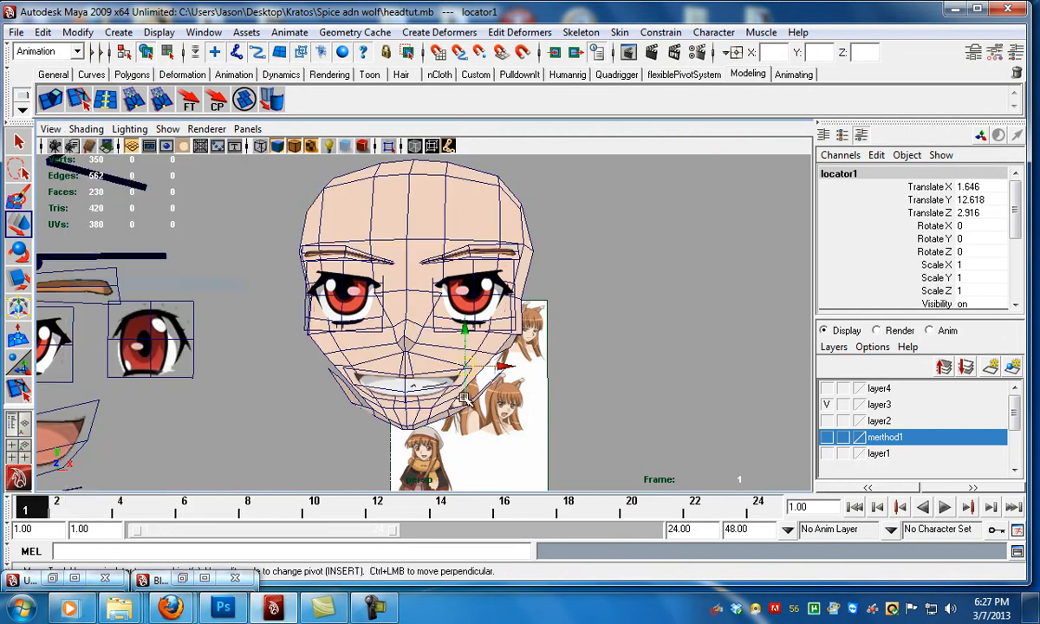
left_click_drag(477, 383, 484, 379)
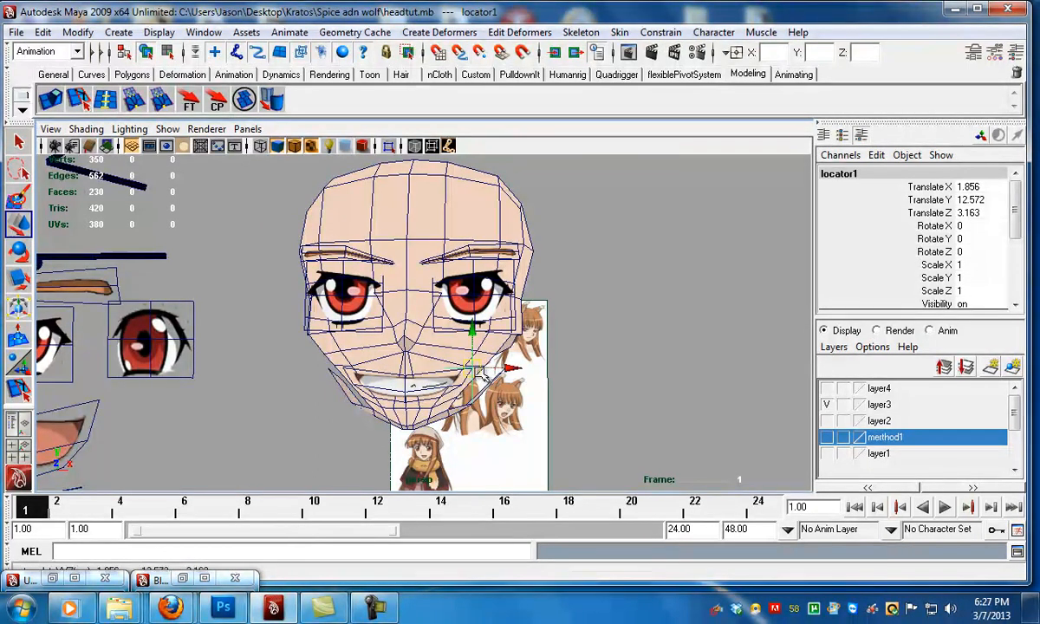
- Duplicate the locator and snap the copy to the opposite mouth corner at X -1.856, Y 12.572, Z 3.163
key("ctrl+d")
key("v")
middle_click_drag(349, 369, 344, 370)
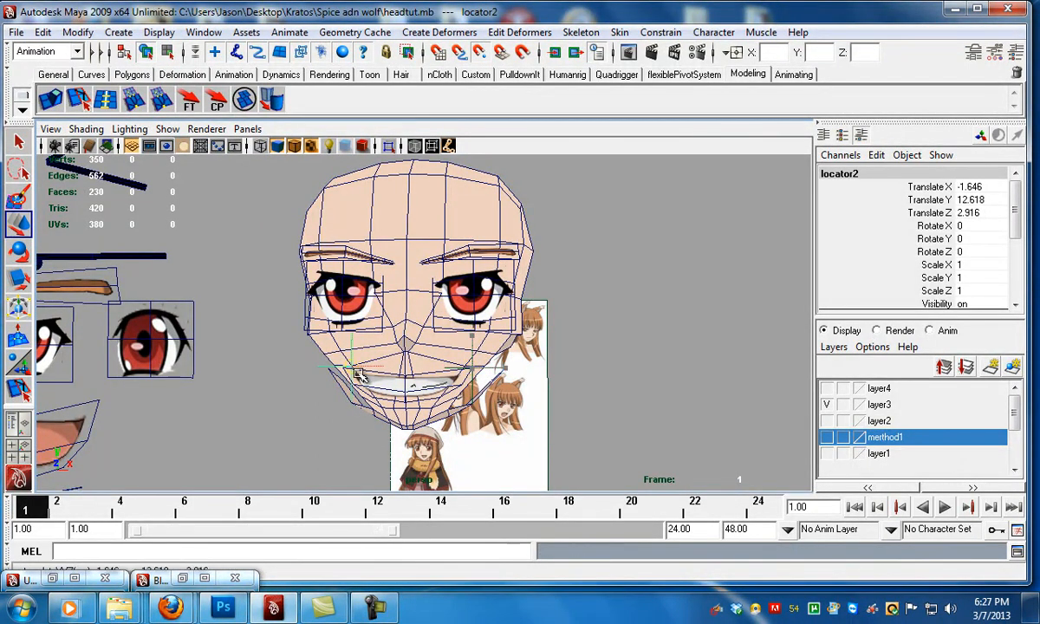
- Duplicate the locator again and snap the copy to the centre vertex below the mouth at Y 11.635, Z 3.774
key("ctrl+d")
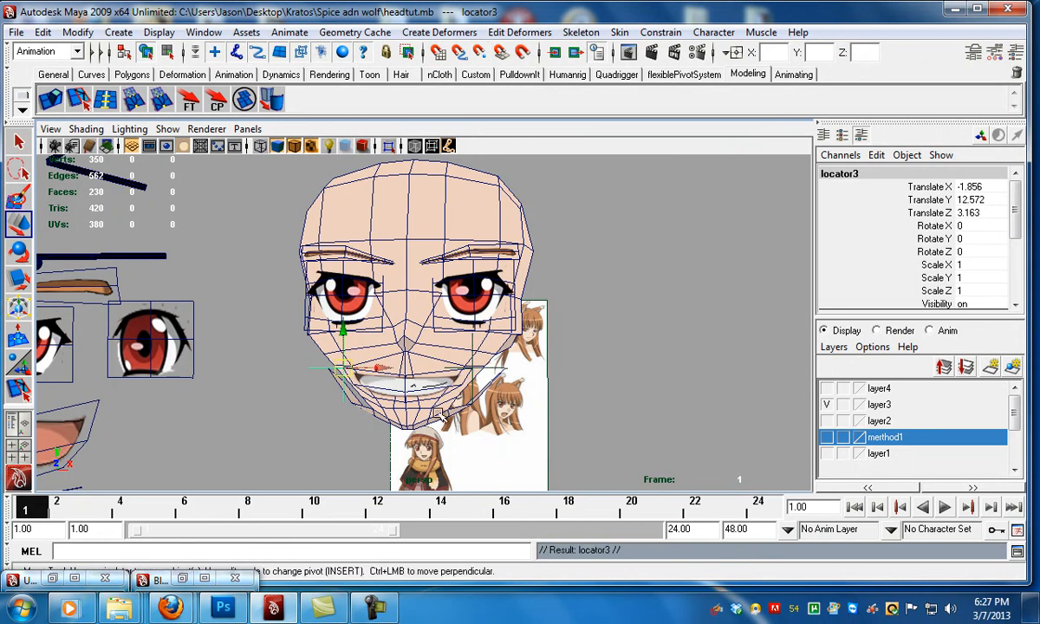
key("v")
middle_click_drag(420, 401, 404, 400)
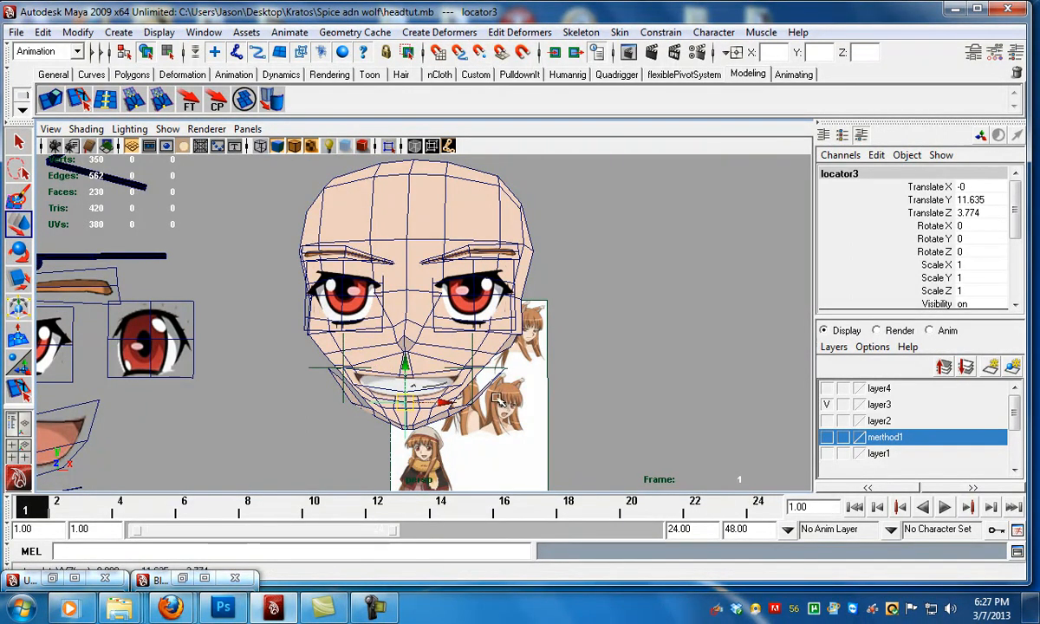
- Parent one mouth-corner locator to the opposite corner's locator, and that locator to the one below the mouth
scroll(500, 404, "up", 2)
left_click(337, 355)
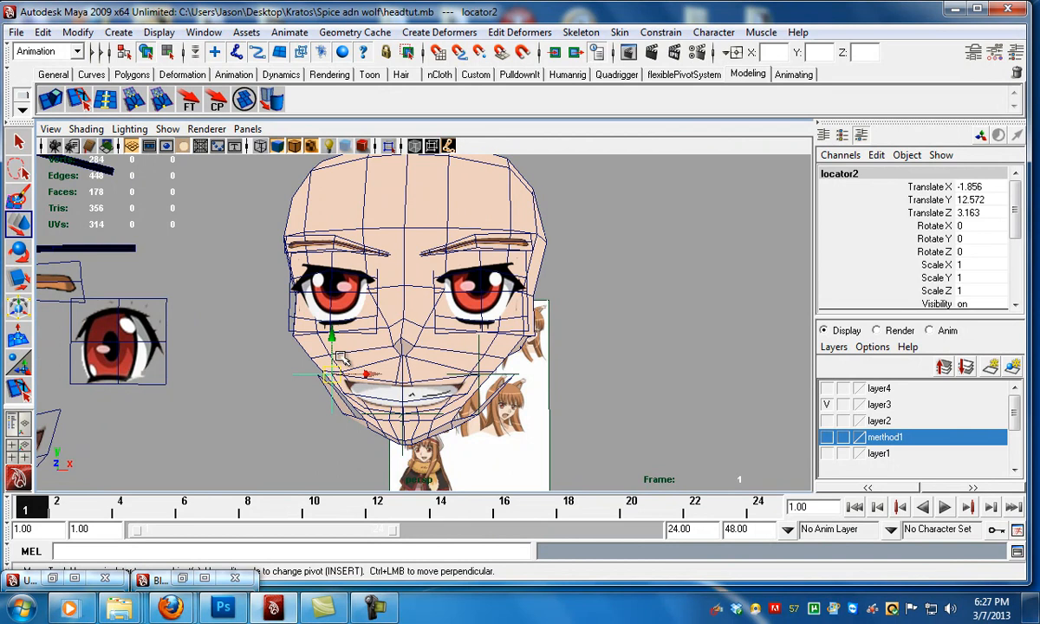
key("p")
left_click(480, 357)
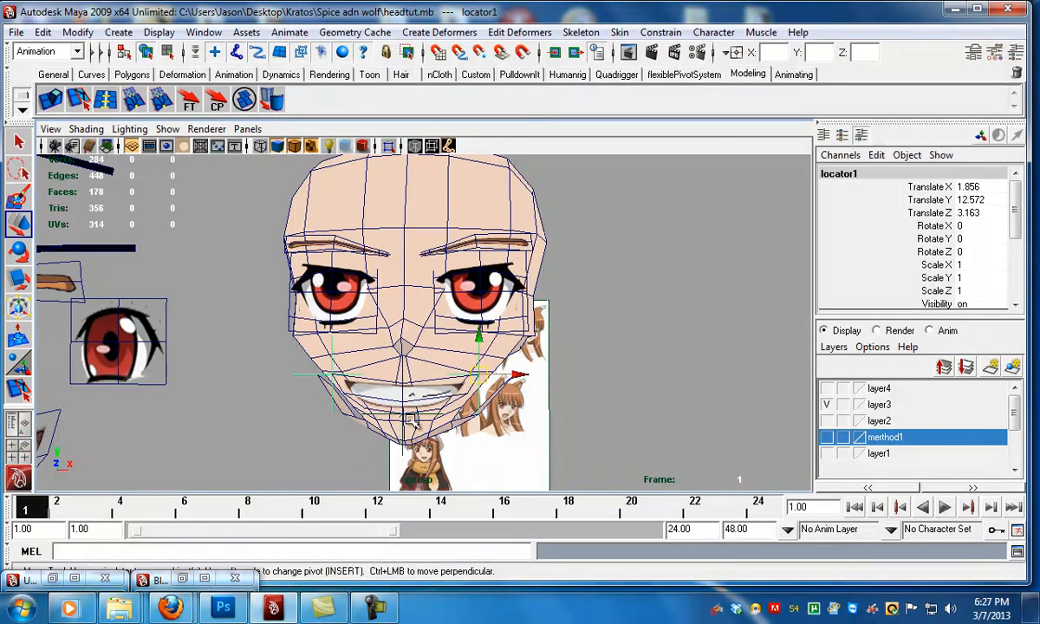
left_click(403, 432, "shift")
key("p")
left_click(404, 433)
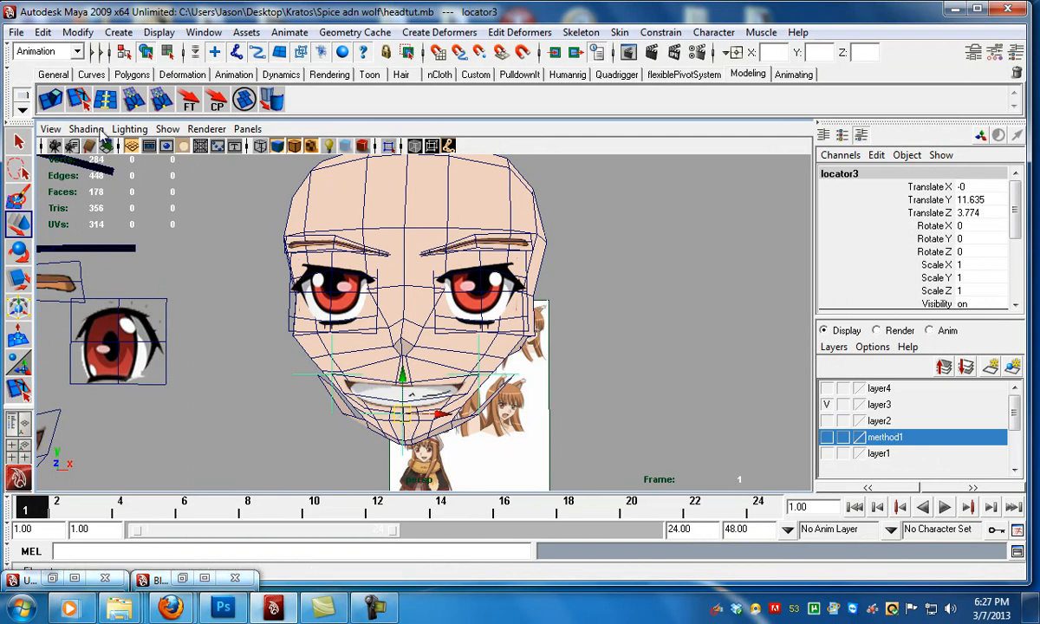
- Turn off wireframe on shaded, then try rotating the locator below the mouth about X and undo the rotation
left_click(85, 128)
left_click(112, 285)
left_click_drag(440, 407, 403, 375, "alt")
key("e")
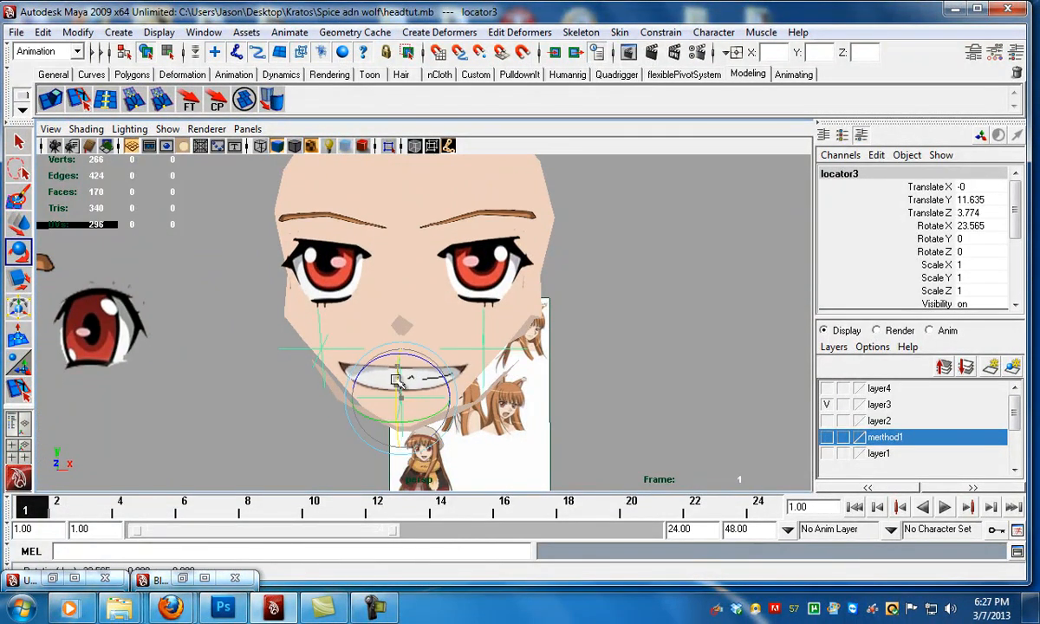
key("ctrl+z")
- Parent the grinning mouth plane to the mouth-corner locator at the end of the locator chain
left_click(255, 413)
left_click(386, 376)
left_click(324, 388, "shift")
left_click(425, 430)
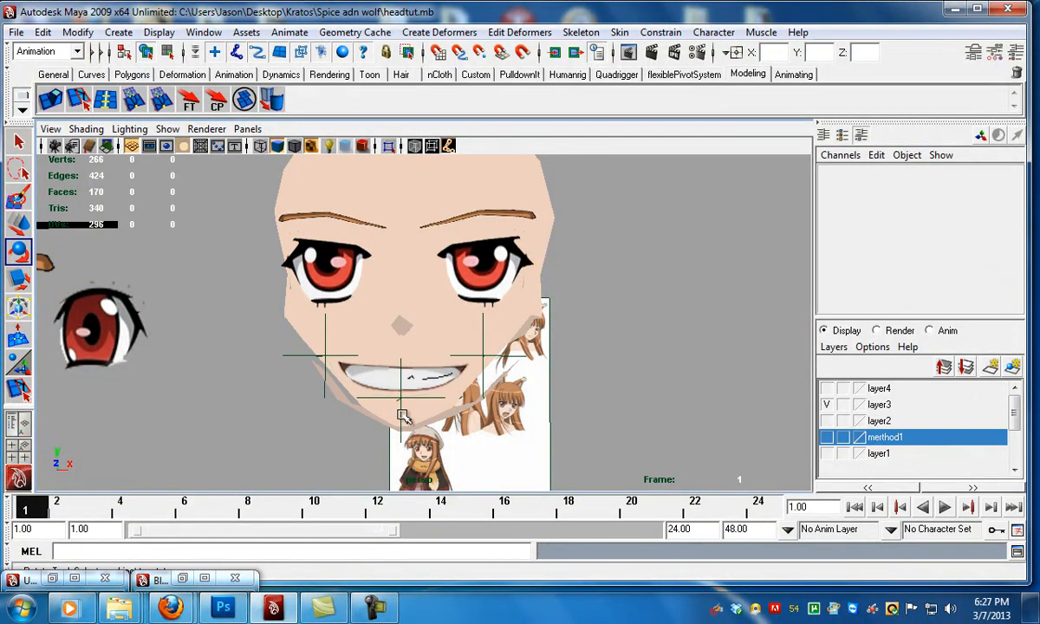
- Try rotating the locator below the mouth about X and the grinning mouth slightly about Z
left_click(399, 414)
scroll(354, 413, "up", 1)
left_click_drag(396, 380, 396, 390)
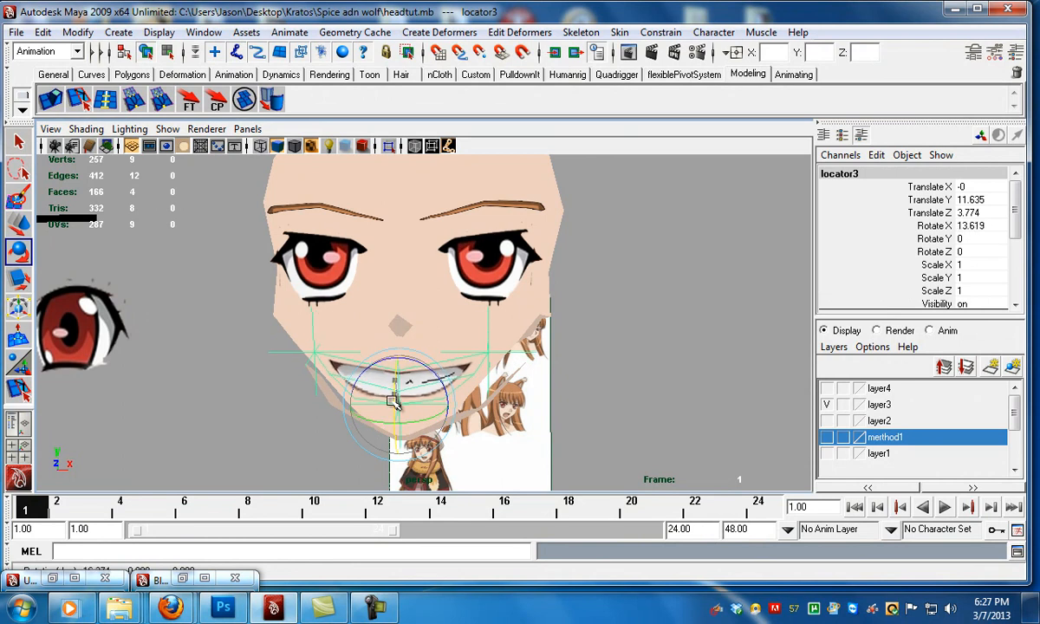
left_click(349, 344)
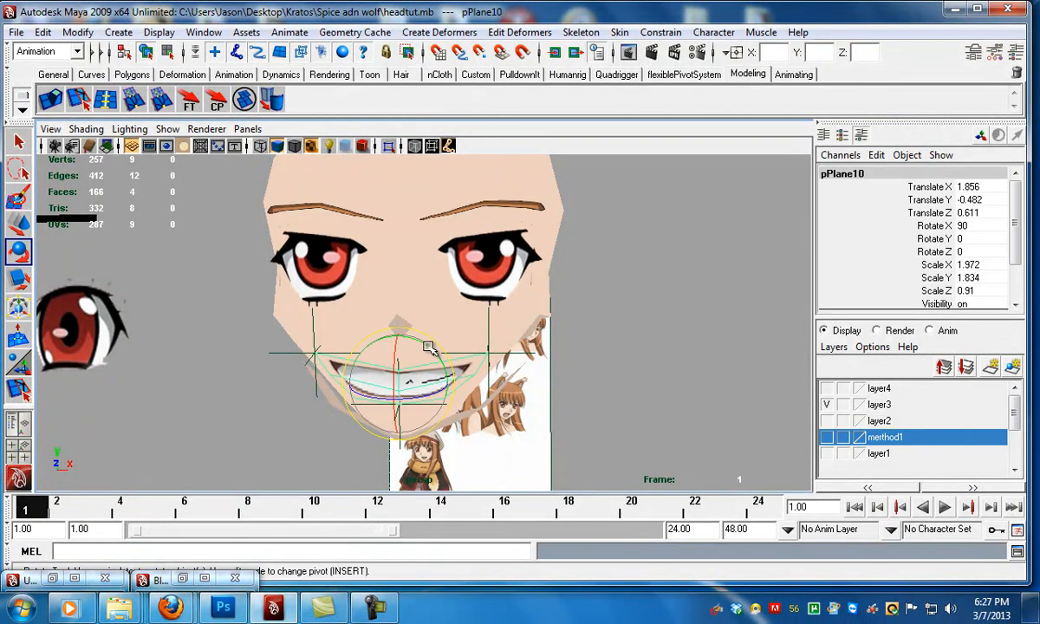
left_click_drag(429, 348, 428, 358)
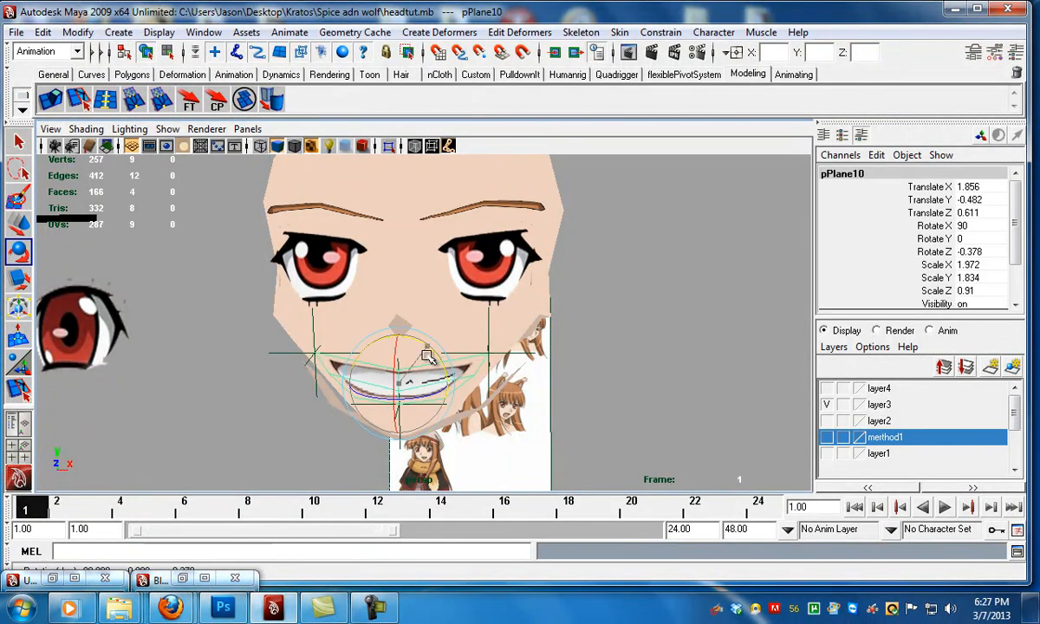
- Try rotating each of the two mouth-corner locators slightly about Z
left_click(321, 338)
left_click_drag(358, 332, 362, 326)
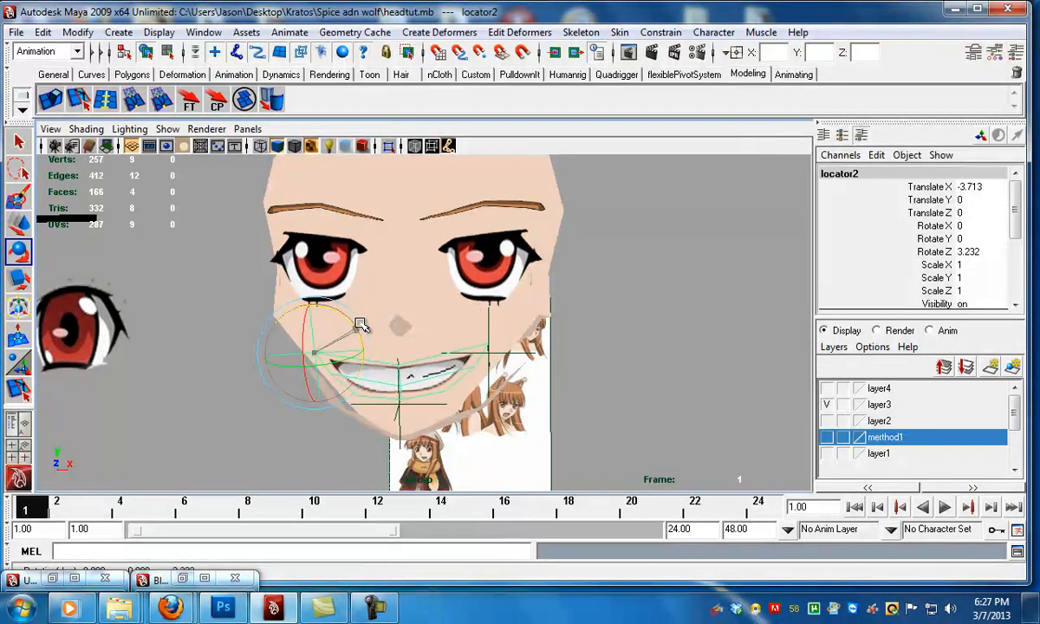
left_click(491, 345)
left_click_drag(513, 313, 517, 312)
- Undo the test rotations of the locators and the mouth
key("ctrl+z")
key("ctrl+z")
key("ctrl+z")
key("ctrl+z")
key("ctrl+z")
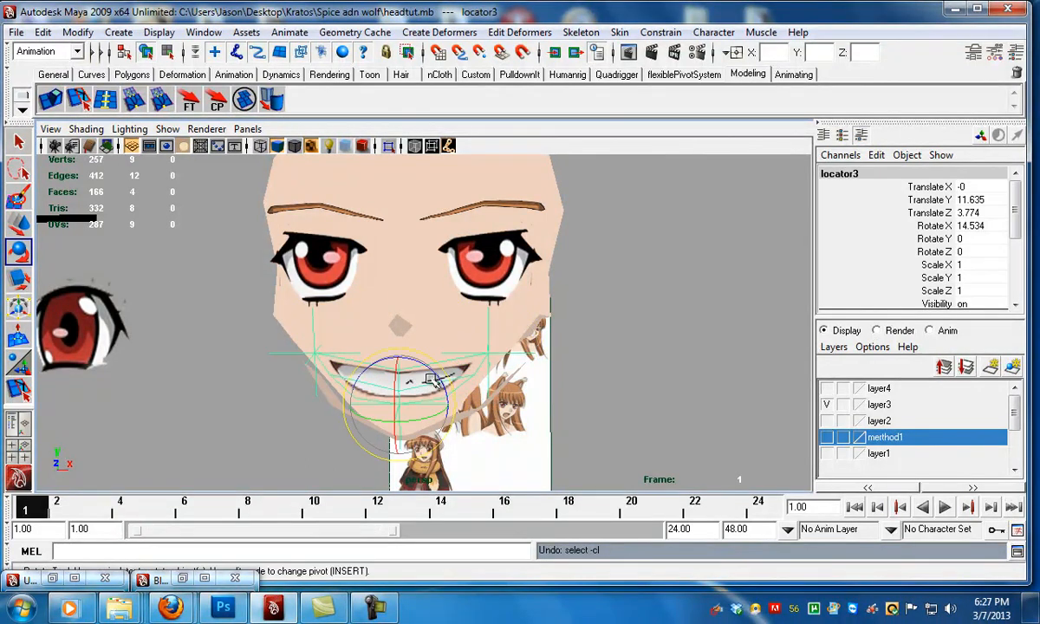
key("ctrl+z")
key("ctrl+z")
key("shift+z")
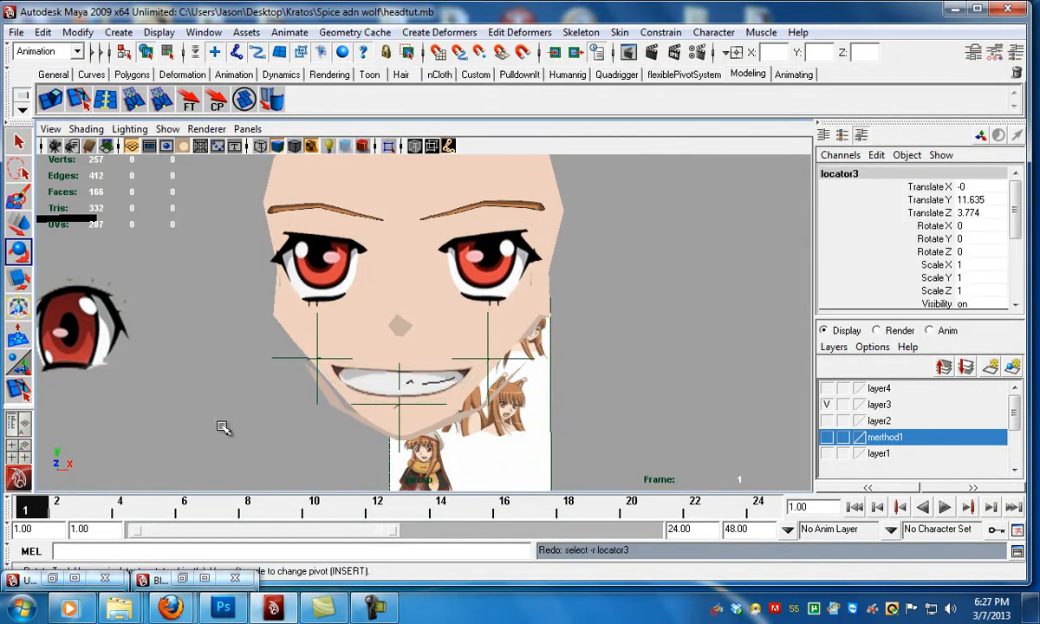
- Try rotating the grinning mouth once more and undo the rotation
left_click(427, 375)
left_click_drag(426, 369, 426, 345)
right_click_drag(495, 385, 449, 385, "alt")
key("ctrl+z")
left_click(669, 426)
left_click_drag(660, 404, 647, 402, "alt")
- Show the open mouth on layer4 for comparison and put the grinning mouth on a new display layer
left_click(829, 389)
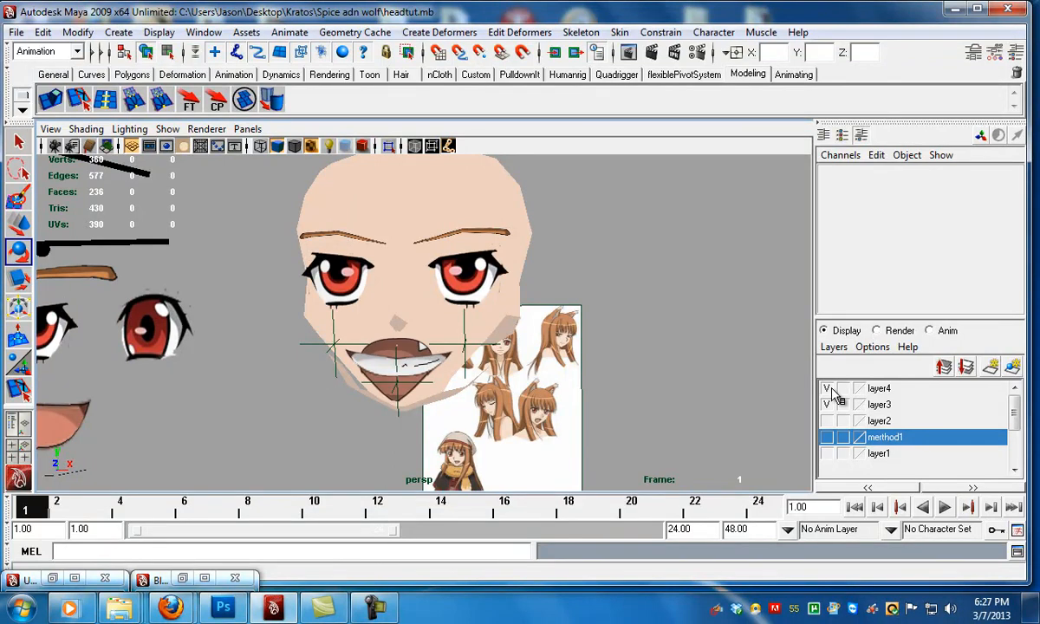
left_click(827, 389)
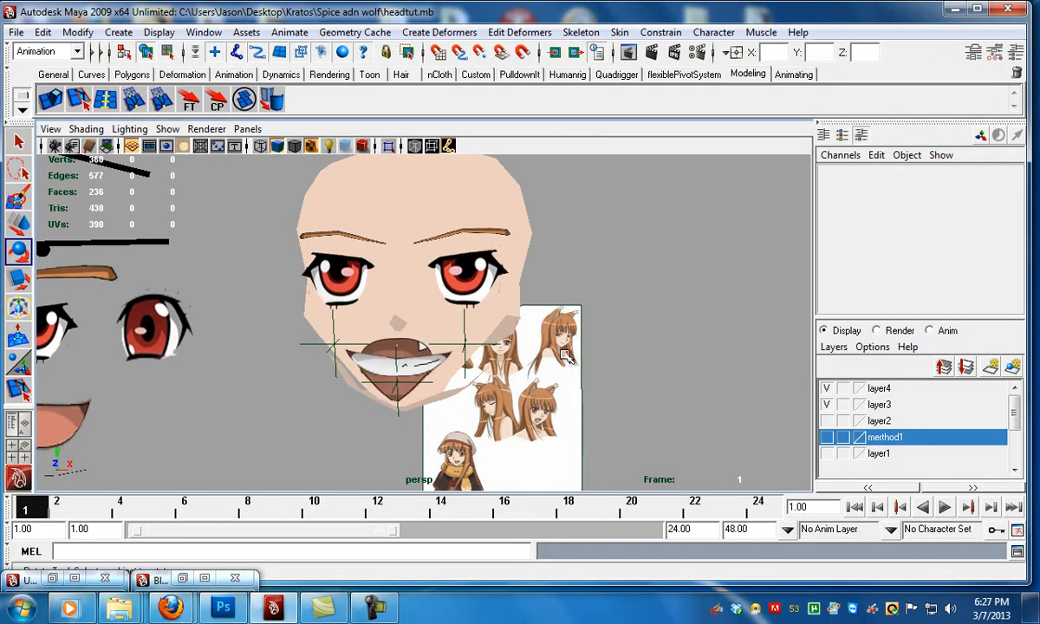
left_click(422, 368)
left_click(1011, 371)
- Toggle the visibility of the two mouth layers and leave both mouths hidden
left_click(827, 388)
left_click(828, 403)
left_click(828, 404)
left_click(829, 388)
left_click(828, 388)
scroll(494, 368, "up", 1)
scroll(494, 368, "up", 1)
left_click(827, 405)
- Duplicate the thin-line smile mouth from the spare parts and snap the copy to the locator below the mouth
scroll(165, 292, "down", 2)
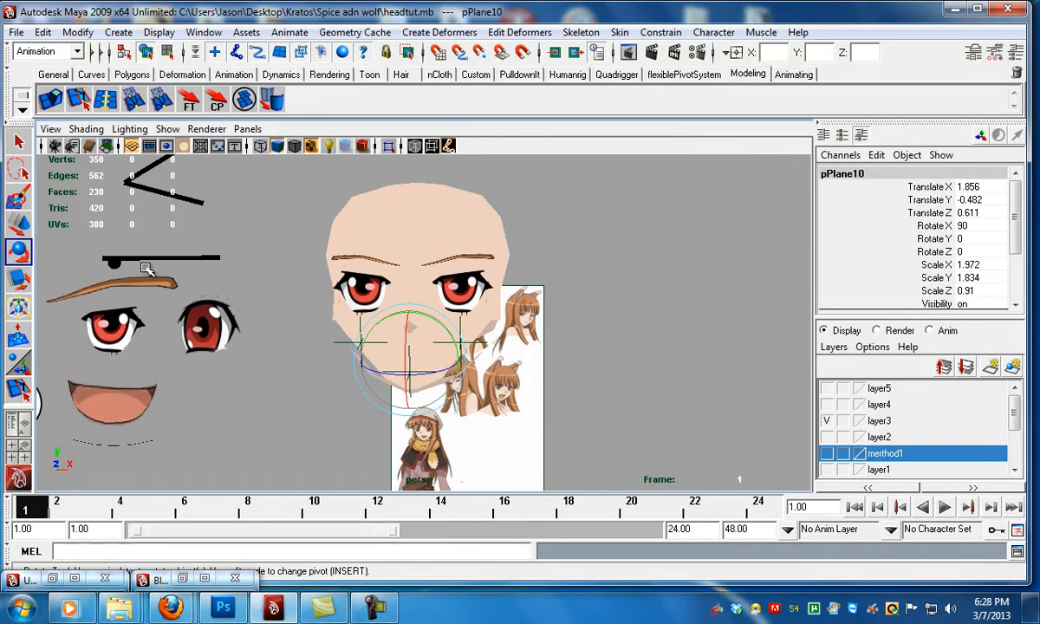
scroll(189, 321, "down", 2)
left_click(243, 395)
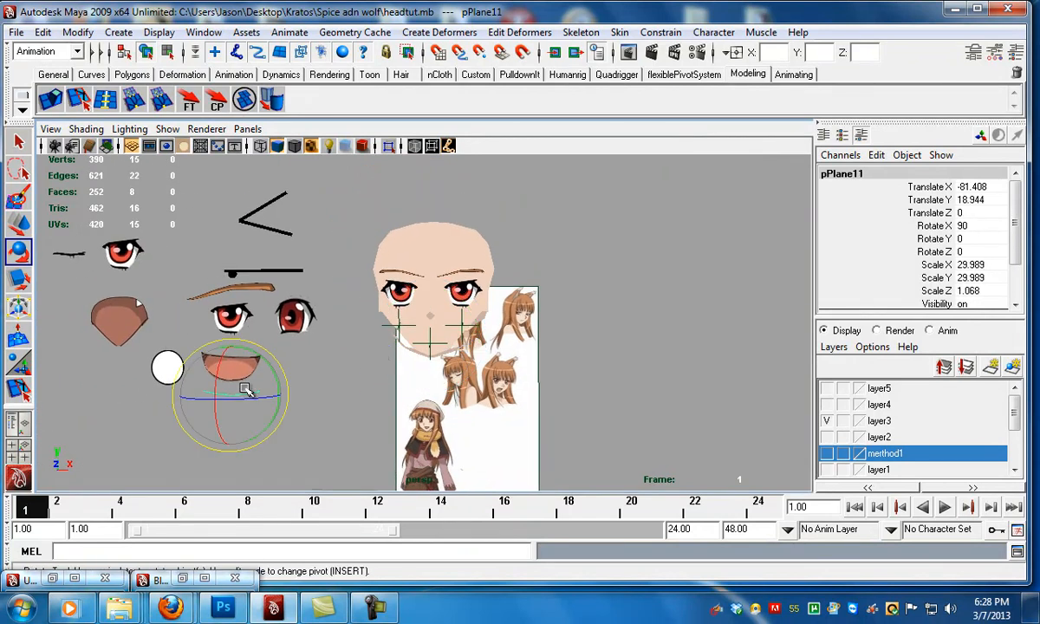
key("ctrl+d")
middle_click(431, 336)
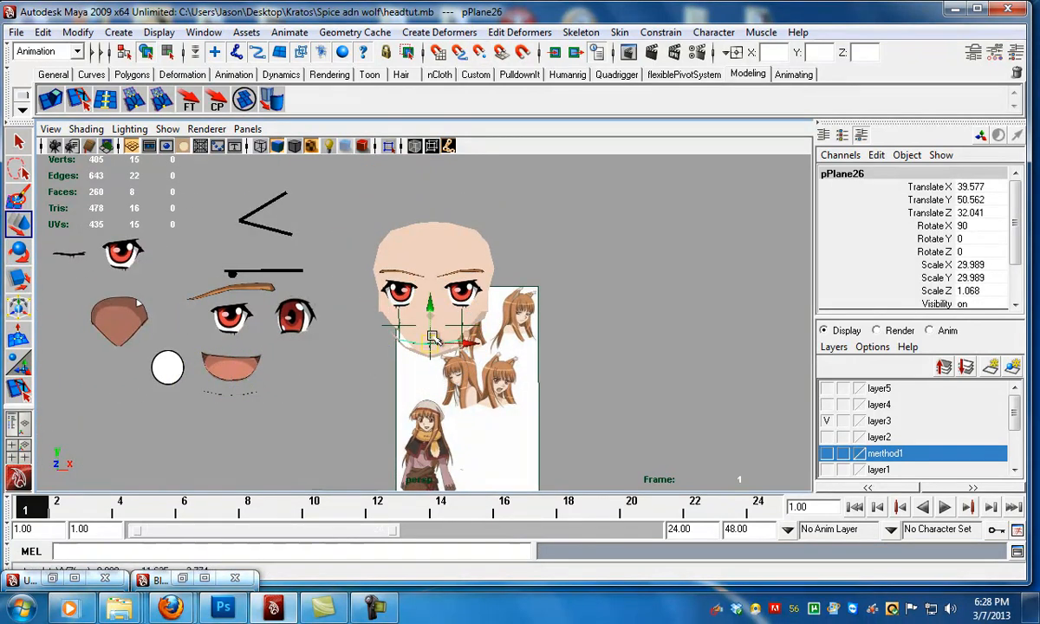
- Show the grinning mouth's layer and raise the line mouth to Y 55.063 over it
scroll(432, 338, "up", 4)
left_click_drag(431, 338, 383, 370, "alt")
left_click(828, 389)
scroll(293, 305, "up", 1)
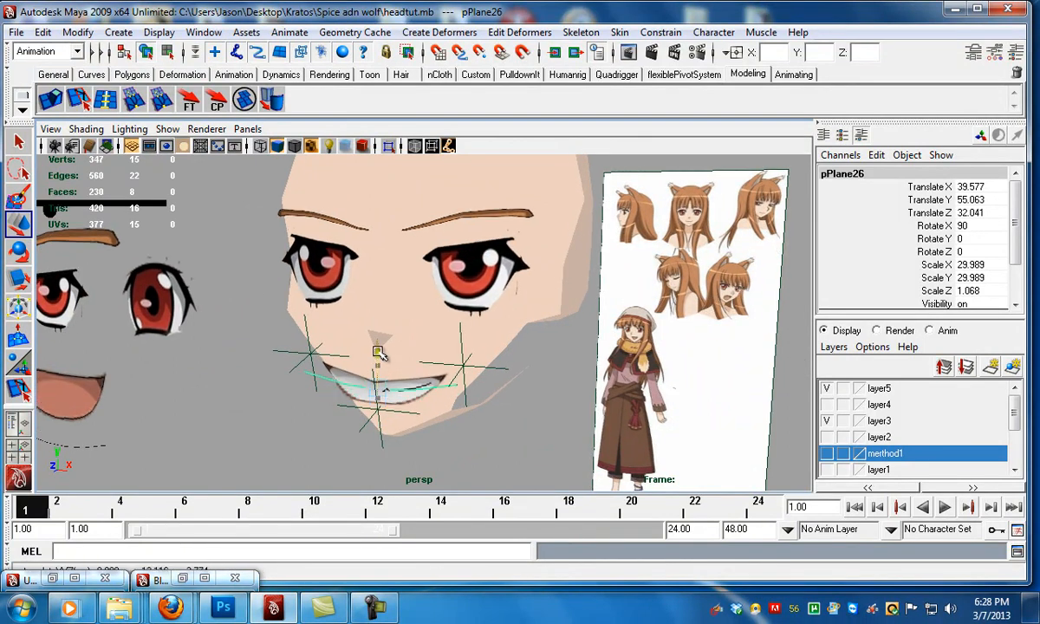
- Narrow the line mouth to an X scale of about 23.3, move it to X 40.108, Z 32.742, and hide the grinning mouth
key("r")
left_click_drag(424, 390, 420, 390)
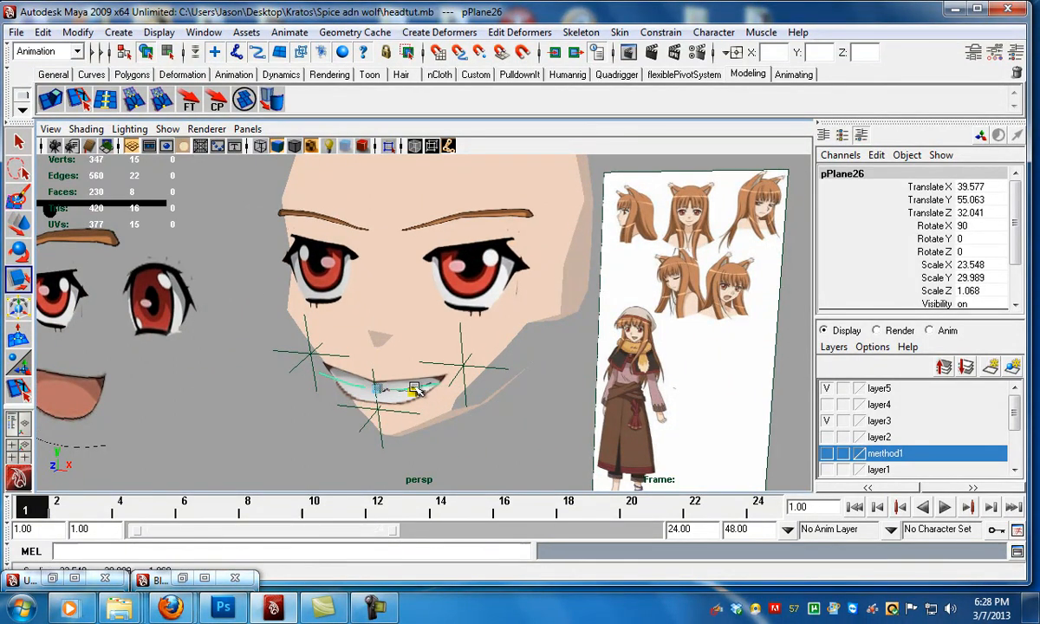
key("w")
left_click_drag(362, 397, 533, 377)
left_click(827, 390)
- Move the line mouth's corner vertices in depth so the mouth follows the curve of the face
key("F8")
left_click_drag(328, 349, 374, 379, "shift")
left_click_drag(373, 378, 472, 424, "alt")
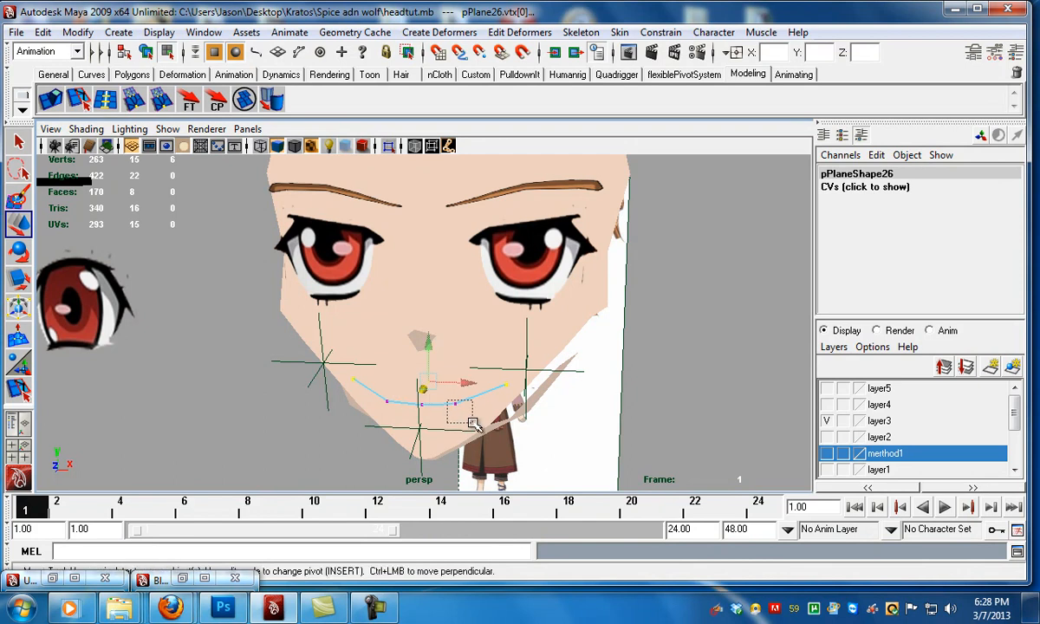
left_click_drag(396, 428, 433, 431, "alt")
scroll(425, 421, "down", 3)
key("F8")
left_click(256, 400)
- Inspect the fit of the line mouth on the face from the front, at an angle and close up
left_click_drag(469, 379, 388, 397, "alt")
scroll(387, 397, "down", 3)
scroll(520, 425, "up", 6)
right_click_drag(533, 430, 544, 416, "alt")
middle_click_drag(540, 393, 496, 274, "alt")
right_click_drag(468, 342, 561, 357, "alt")
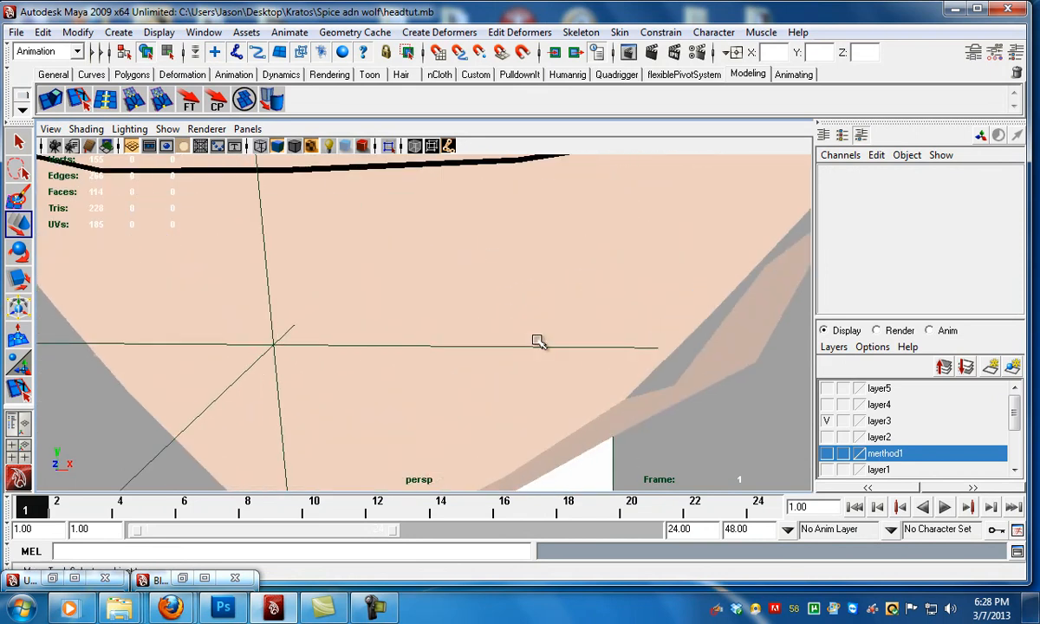
middle_click_drag(520, 227, 502, 394, "alt")
right_click_drag(502, 394, 581, 407, "alt")
middle_click_drag(581, 416, 596, 365, "alt")
right_click_drag(597, 365, 404, 283, "alt")
left_click_drag(404, 283, 461, 355, "alt")
right_click_drag(462, 355, 452, 326, "alt")
- Try raising the vertices at one corner of the line mouth and the ones beside them into a smirk
key("F8")
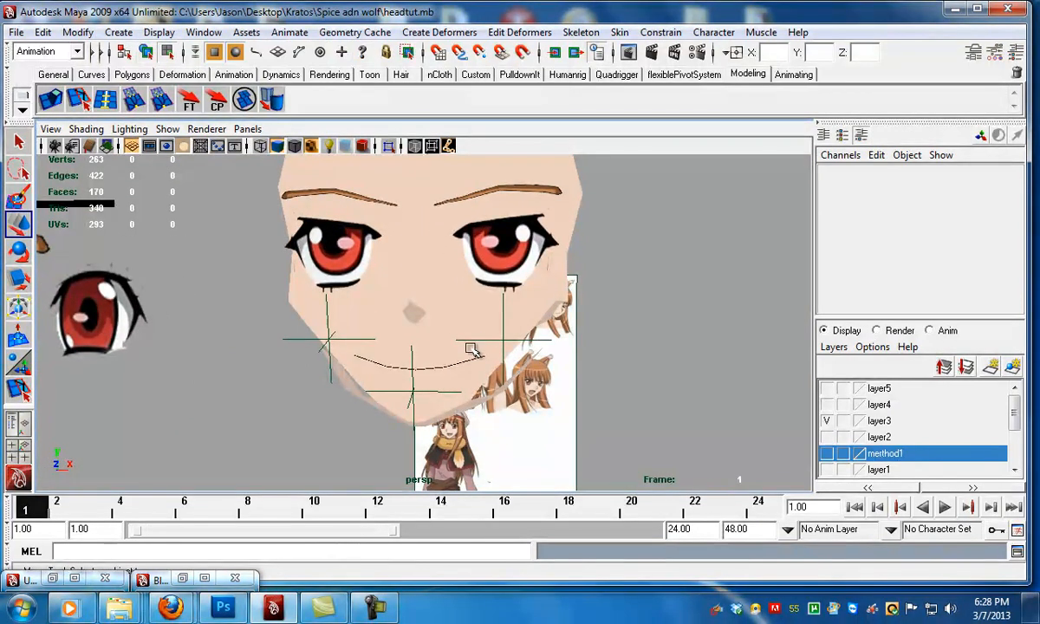
key("ctrl+z")
key("ctrl+z")
left_click(487, 358)
left_click_drag(484, 340, 481, 309)
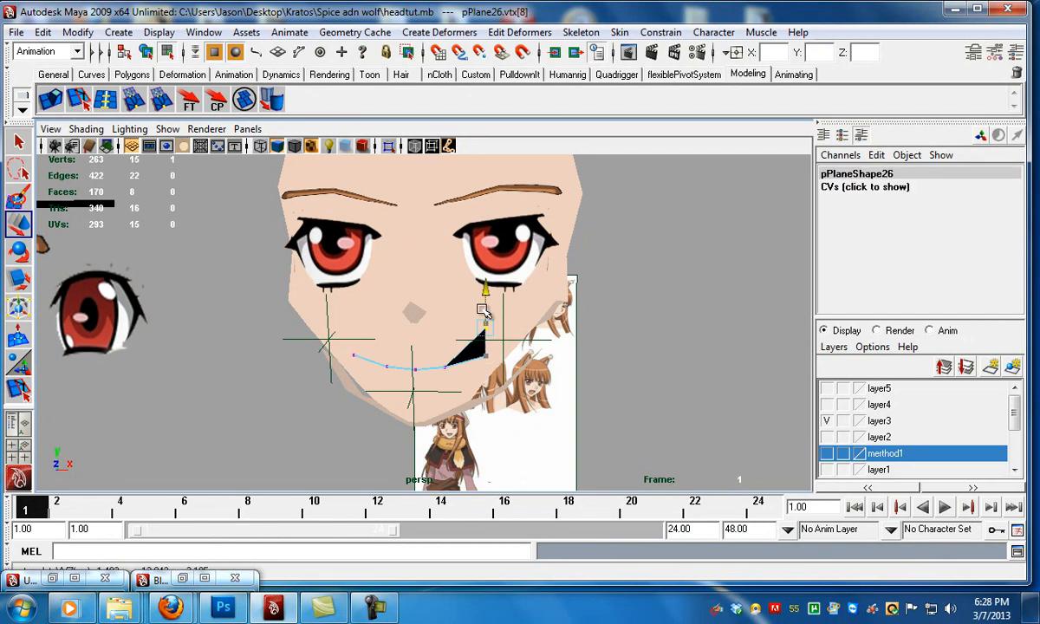
left_click_drag(472, 347, 498, 366)
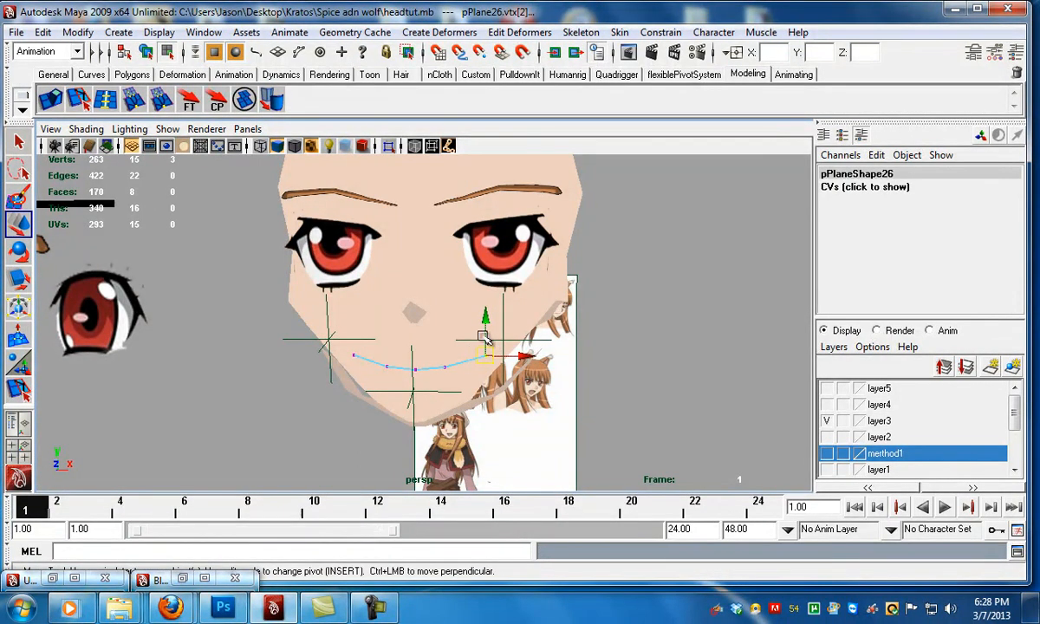
key("ctrl+z")
left_click_drag(483, 322, 484, 308)
mouse_move(440, 357)
left_mouse_down()
mouse_move(453, 375)
mouse_move(449, 340)
left_mouse_up()
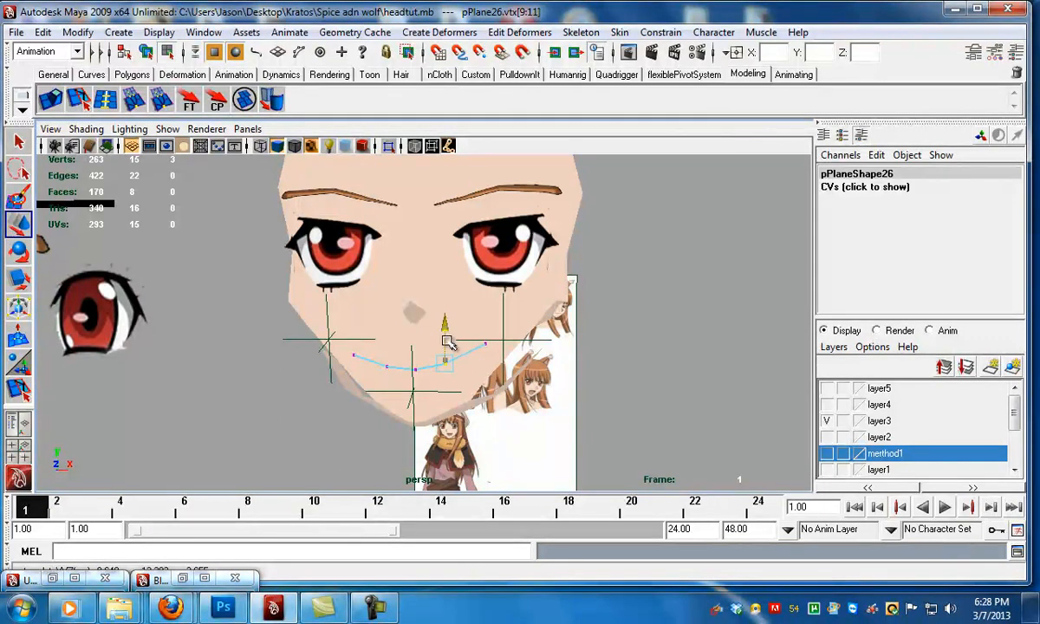
- Lower the vertices on the opposite half of the line mouth to flatten that side
left_click(410, 362)
left_click_drag(331, 345, 379, 371)
key("e")
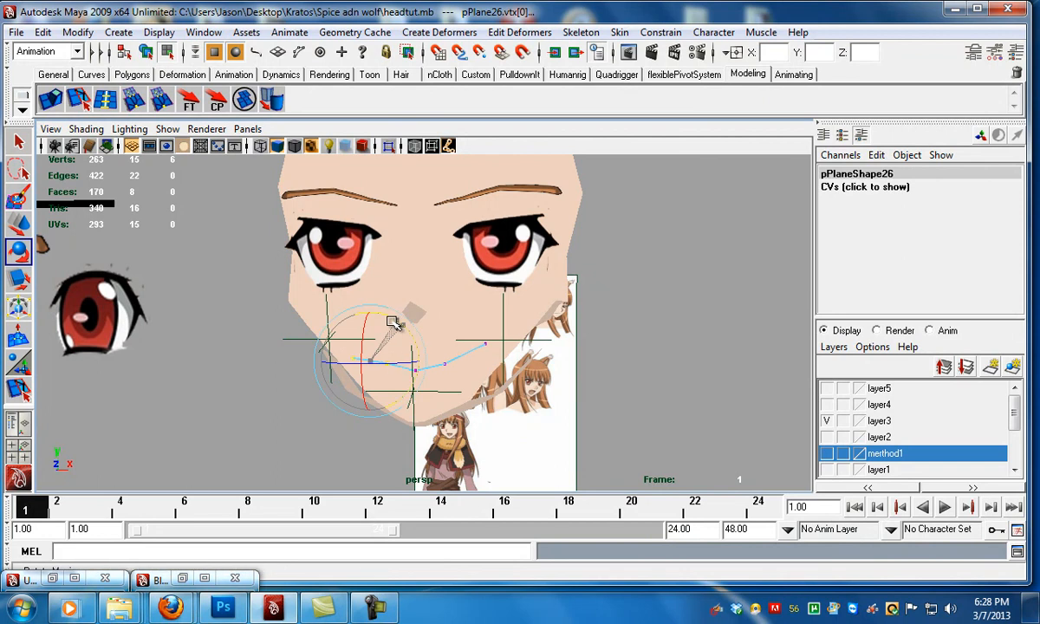
key("w")
left_click_drag(371, 324, 374, 335)
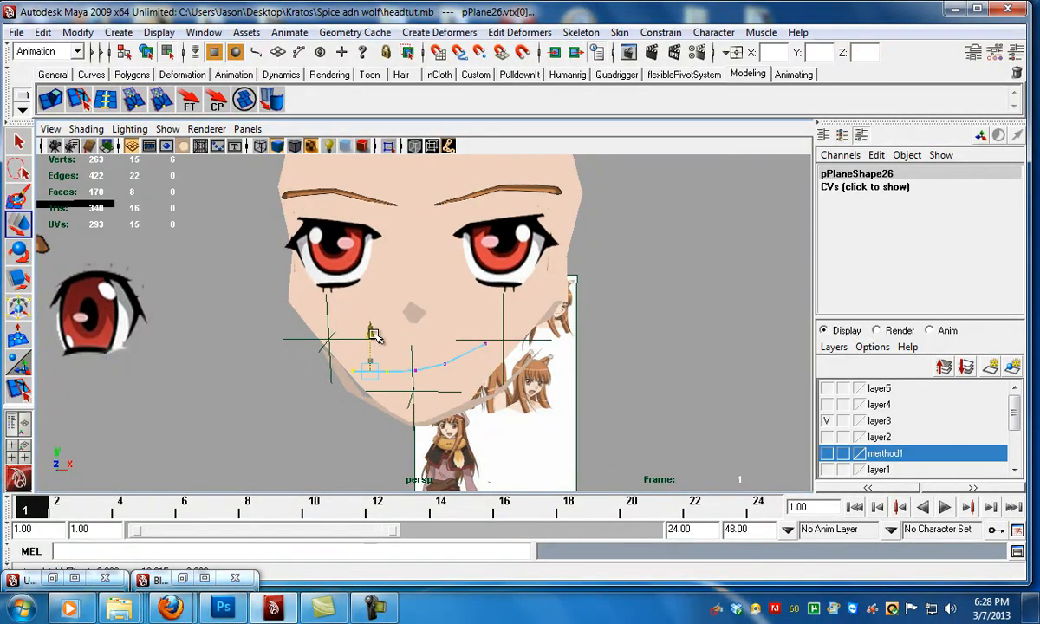
- Check the lopsided smirk from several angles and undo the vertex edits that made it
left_click(650, 453)
right_click_drag(649, 453, 609, 435, "alt")
left_click_drag(609, 434, 582, 442, "alt")
right_click_drag(585, 441, 604, 364)
left_click(664, 374)
left_click_drag(604, 363, 523, 357, "alt")
right_click_drag(522, 357, 607, 418, "alt")
left_click_drag(607, 418, 572, 420, "alt")
key("ctrl+z")
key("ctrl+z")
key("ctrl+z")
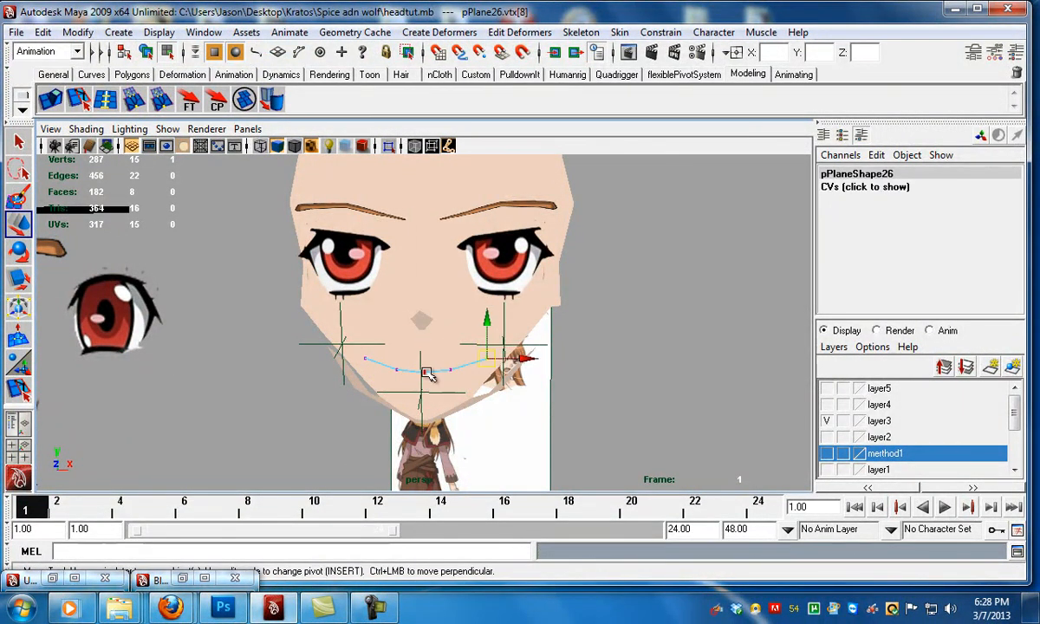
- Try raising the line mouth's centre vertices to form a cat-like W shape
left_click(426, 373)
left_click_drag(426, 341, 410, 382)
key("ctrl+z")
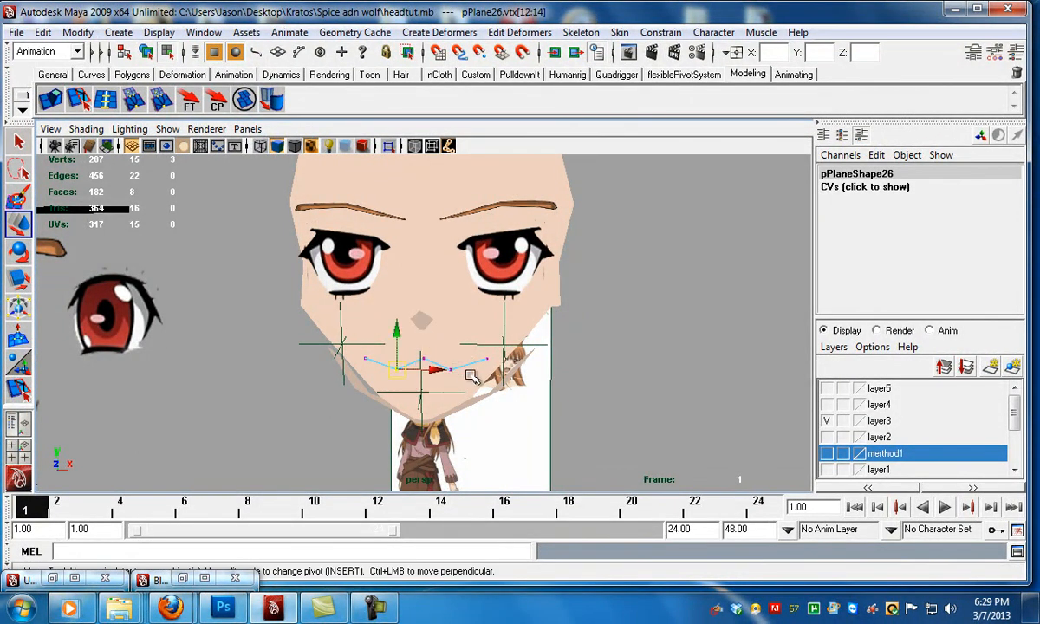
left_click_drag(424, 333, 496, 371)
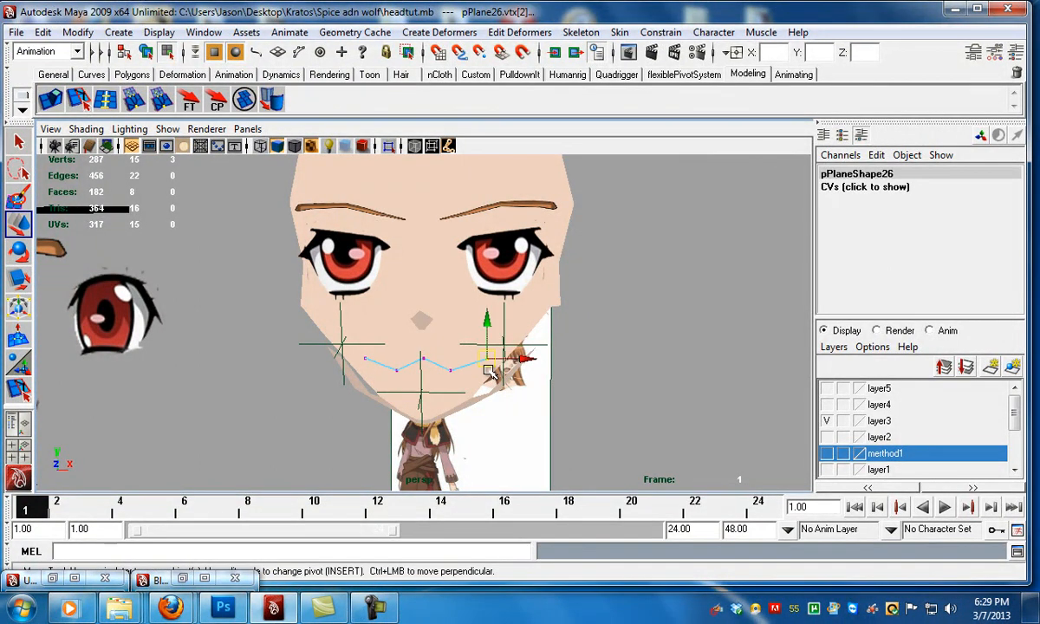
key("F8")
- Scale the W-shaped mouth narrower along X
scroll(495, 379, "up", 4)
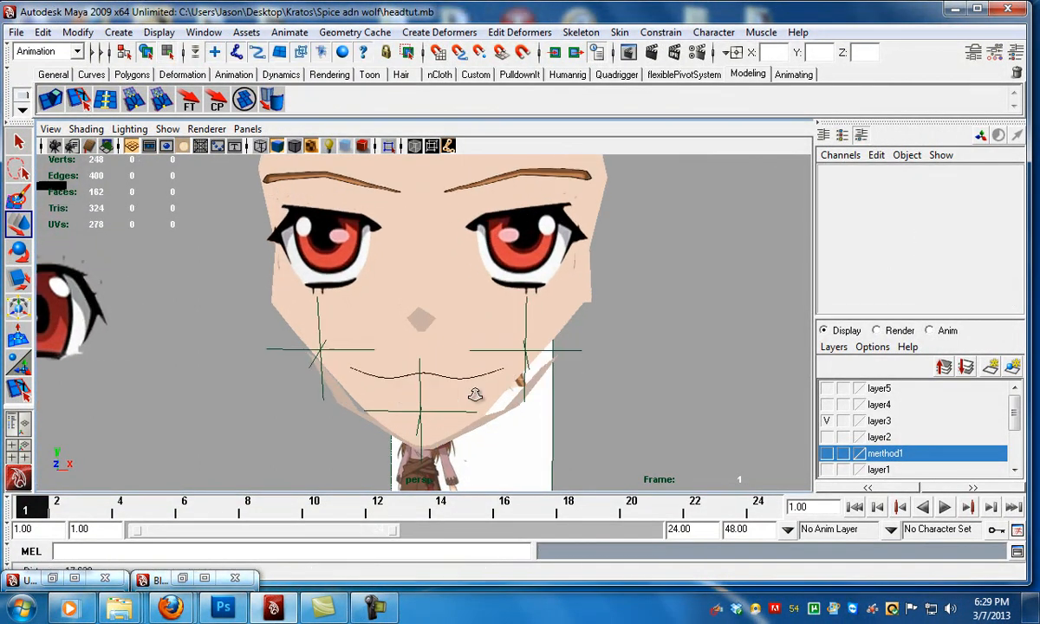
key("r")
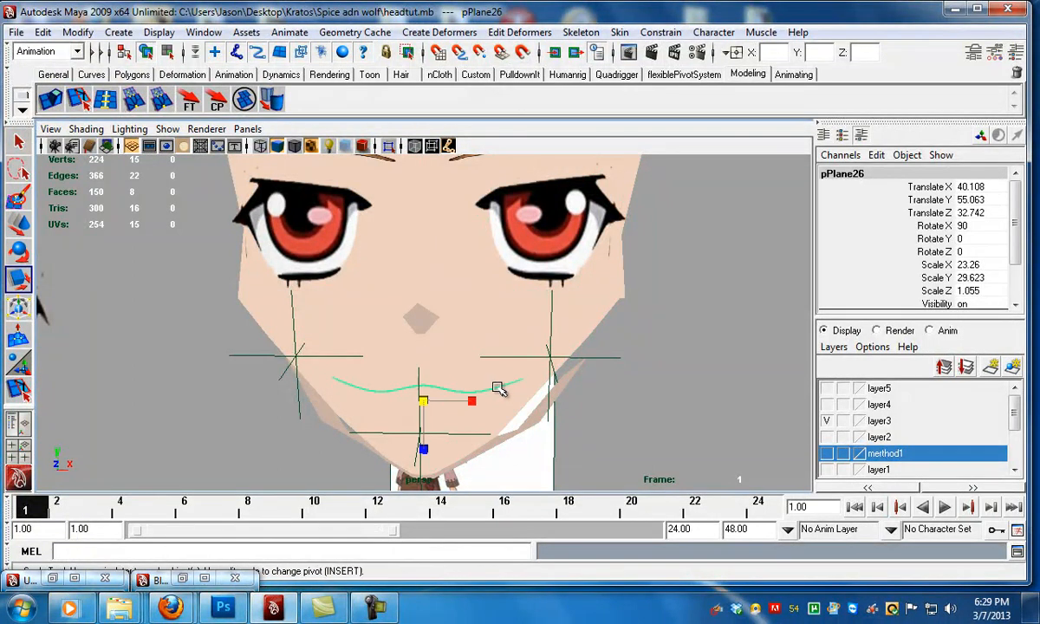
left_click_drag(475, 401, 460, 400)
left_click(754, 441)
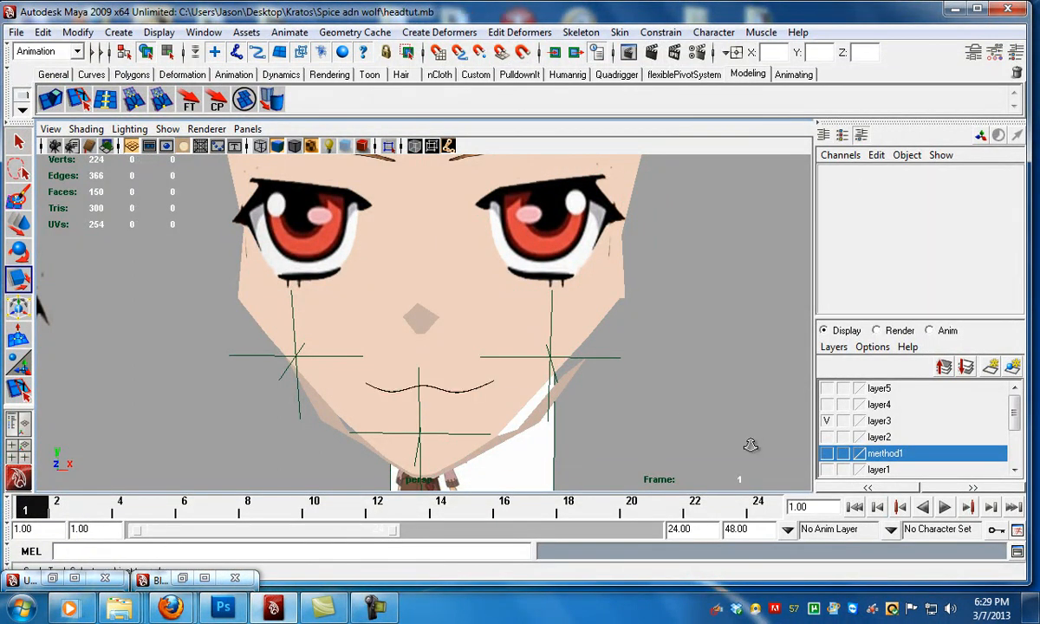
- Undo the narrowing and the W-shaped reshaping of the line mouth
scroll(550, 394, "down", 5)
key("ctrl+z")
key("ctrl+z")
key("ctrl+z")
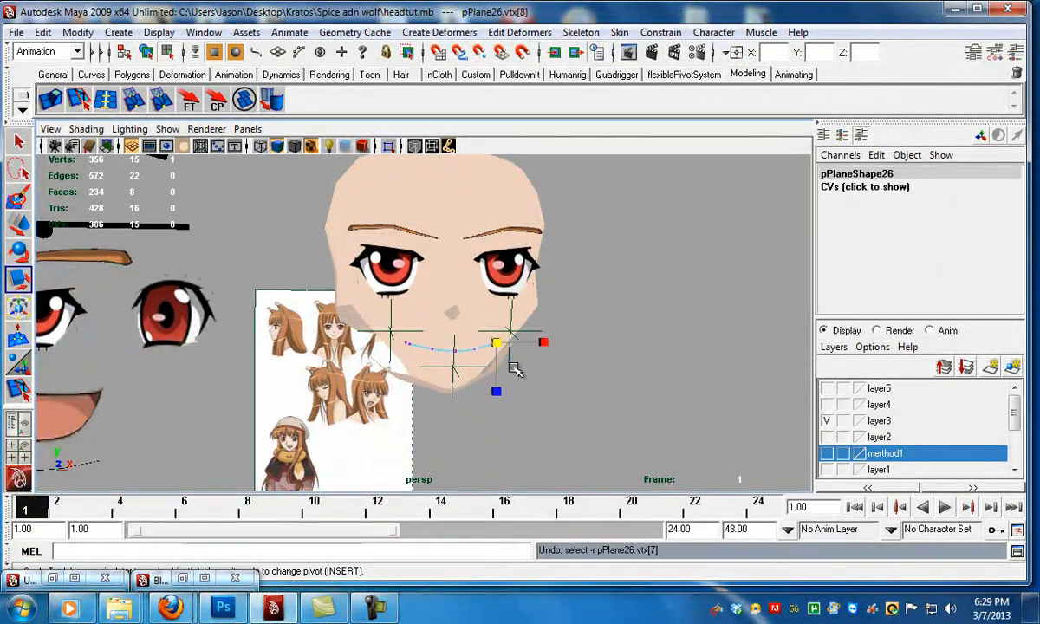
key("ctrl+z")
key("ctrl+z")
- Try duplicating the blank white circle eye and placing the copy in front of the character's left eye
left_click_drag(489, 352, 435, 368, "alt")
right_click_drag(434, 368, 317, 347, "alt")
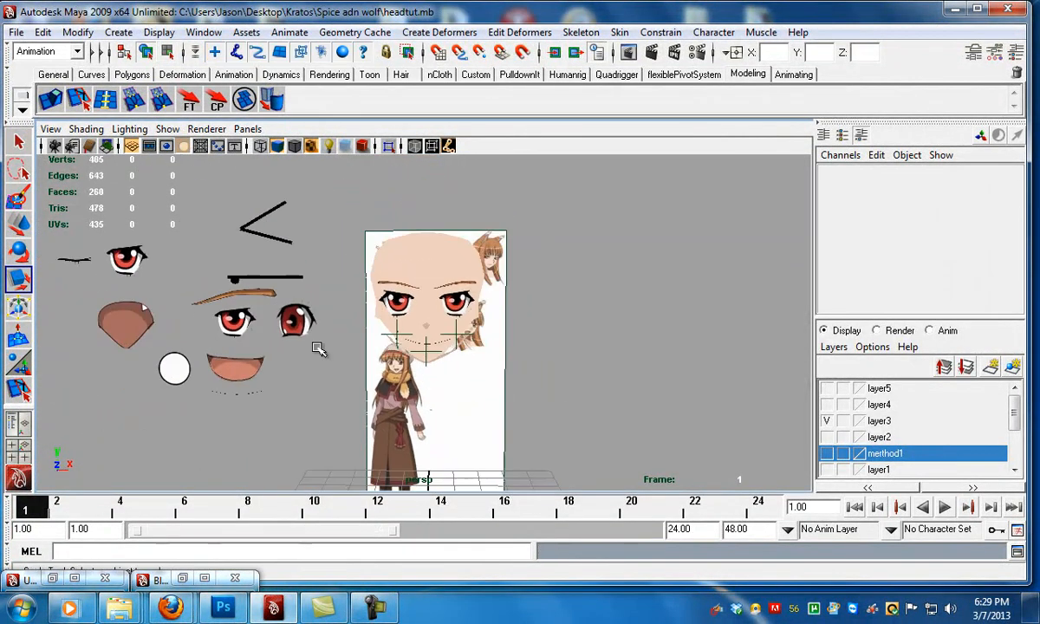
middle_click_drag(317, 347, 339, 316, "alt")
right_click_drag(339, 317, 272, 339, "alt")
left_click(262, 342)
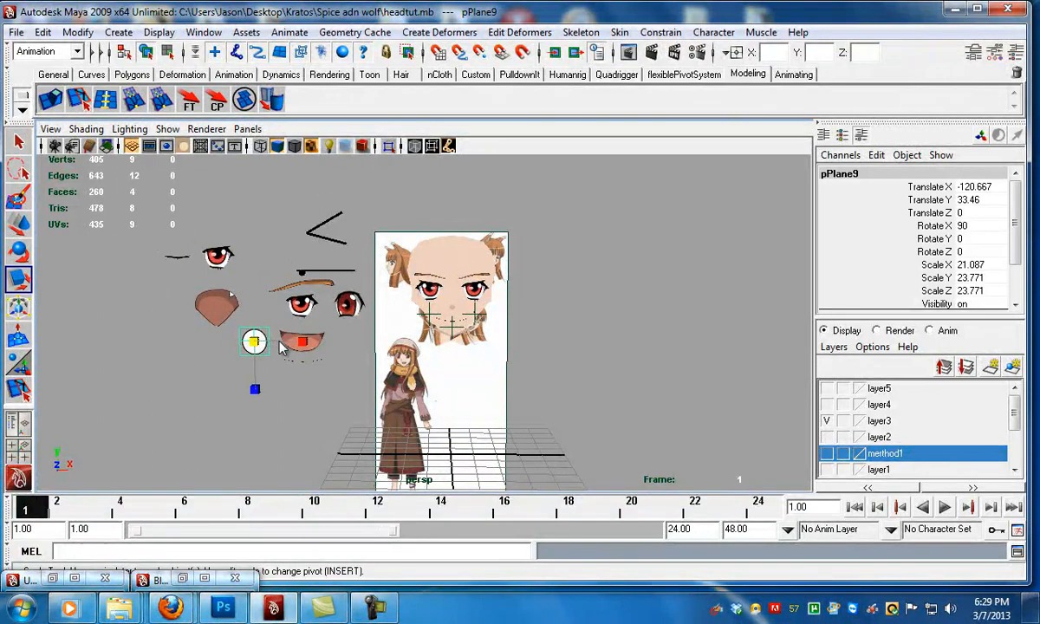
key("ctrl+d")
key("w")
middle_click_drag(466, 291, 476, 292)
right_click_drag(476, 292, 599, 345, "alt")
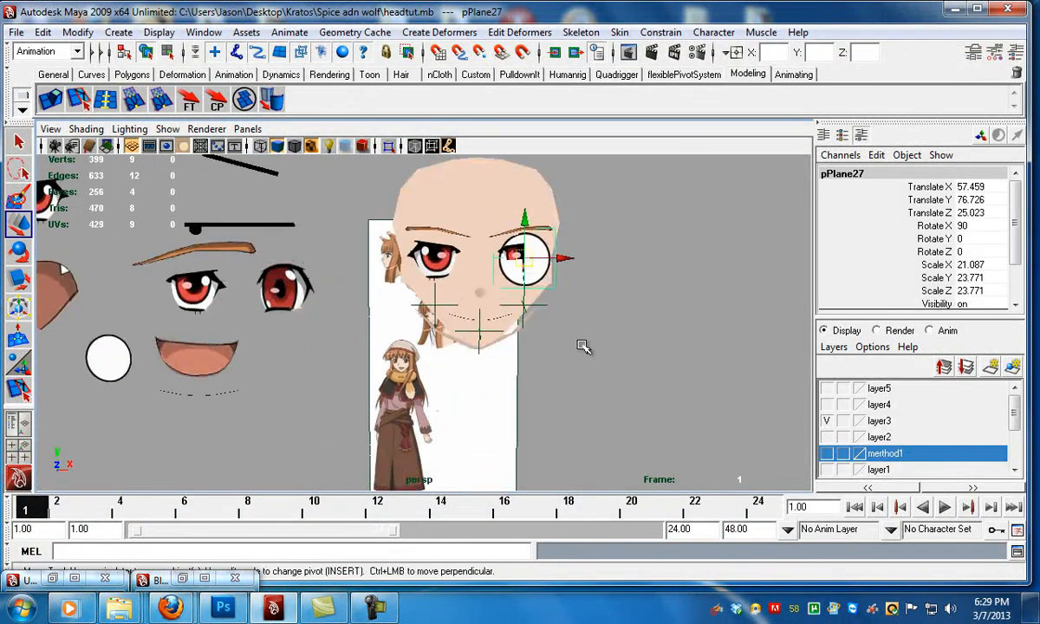
middle_click_drag(592, 295, 508, 329, "alt")
left_click_drag(492, 296, 488, 296)
mouse_move(443, 345)
left_mouse_down("alt")
mouse_move(445, 369)
mouse_move(442, 334)
left_mouse_up("alt")
- Try duplicating the placed white circle and moving the copy over the character's right eye
key("ctrl+d")
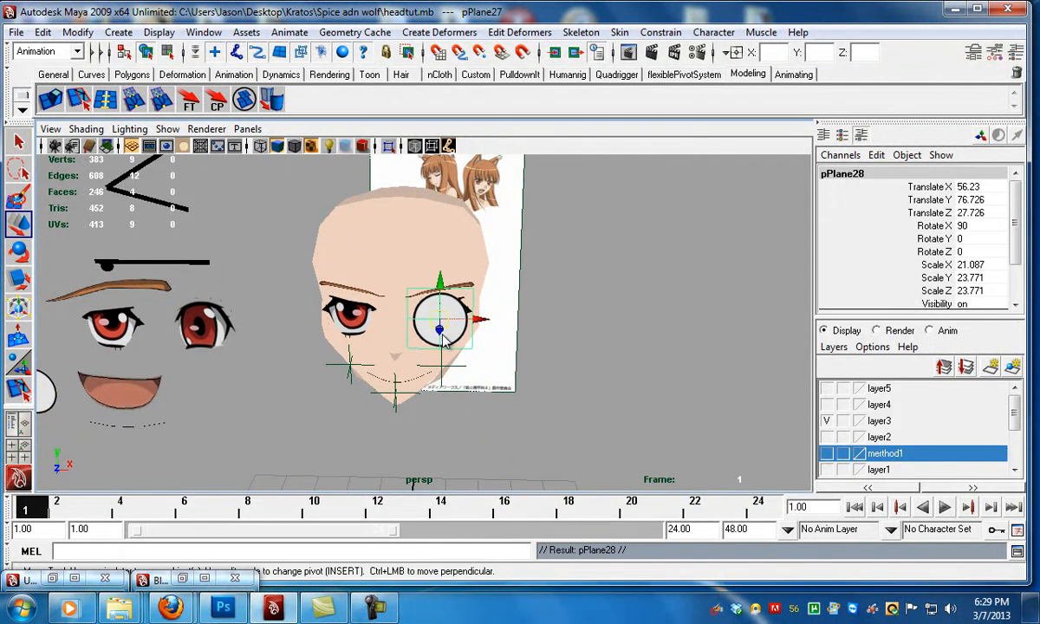
middle_click_drag(362, 327, 353, 313)
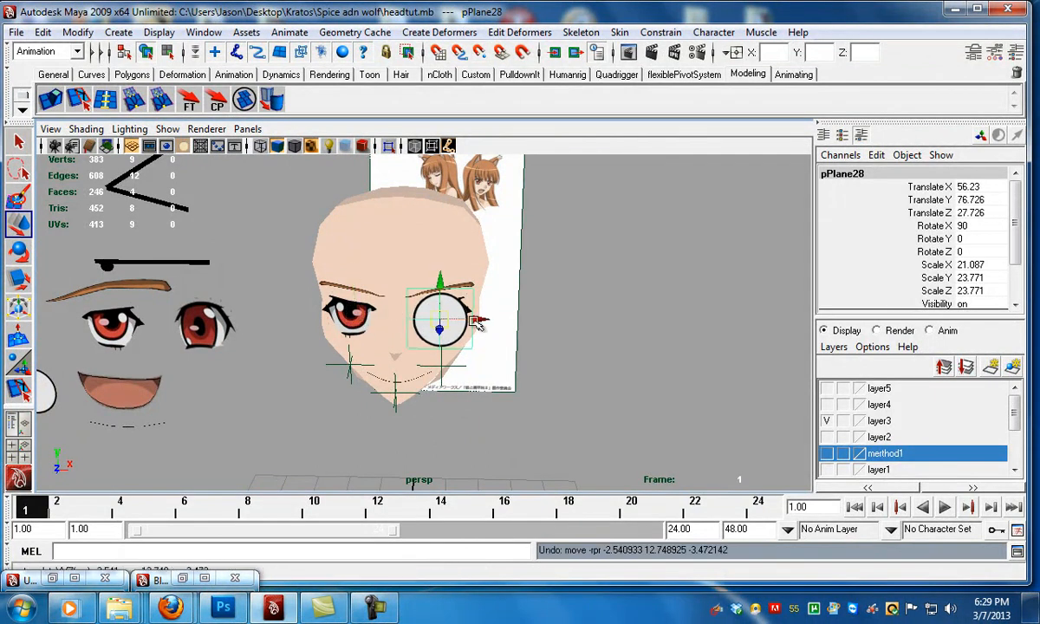
left_click_drag(432, 323, 382, 322)
left_click(608, 369)
right_click_drag(607, 369, 488, 365, "alt")
left_click_drag(488, 365, 480, 354, "alt")
right_click_drag(360, 370, 511, 351, "alt")
- Try raising both eyebrows together high above the blank eyes
left_click(520, 340)
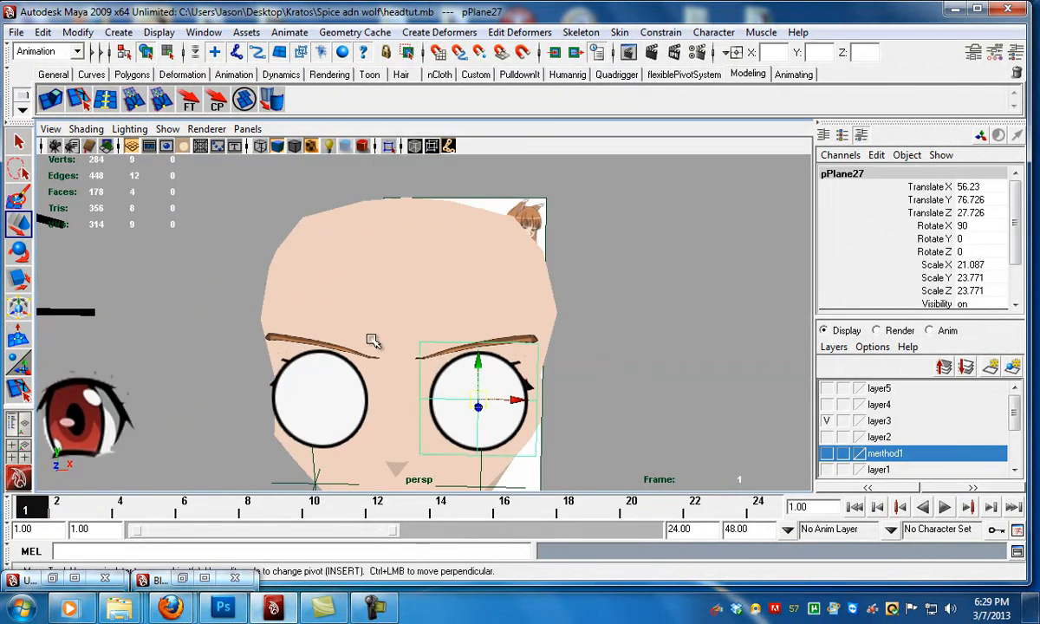
left_click(339, 344, "shift")
left_click(284, 333)
left_click(513, 338, "shift")
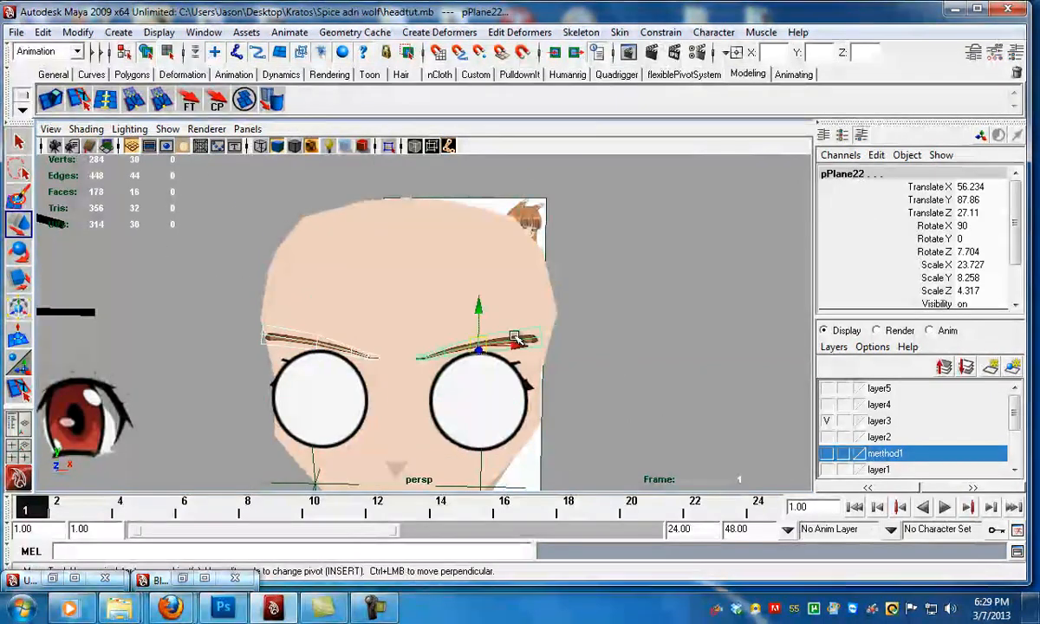
left_click_drag(516, 338, 507, 322, "alt")
left_click_drag(483, 280, 483, 183)
right_click_drag(597, 277, 424, 340, "alt")
left_click_drag(425, 340, 447, 279, "alt")
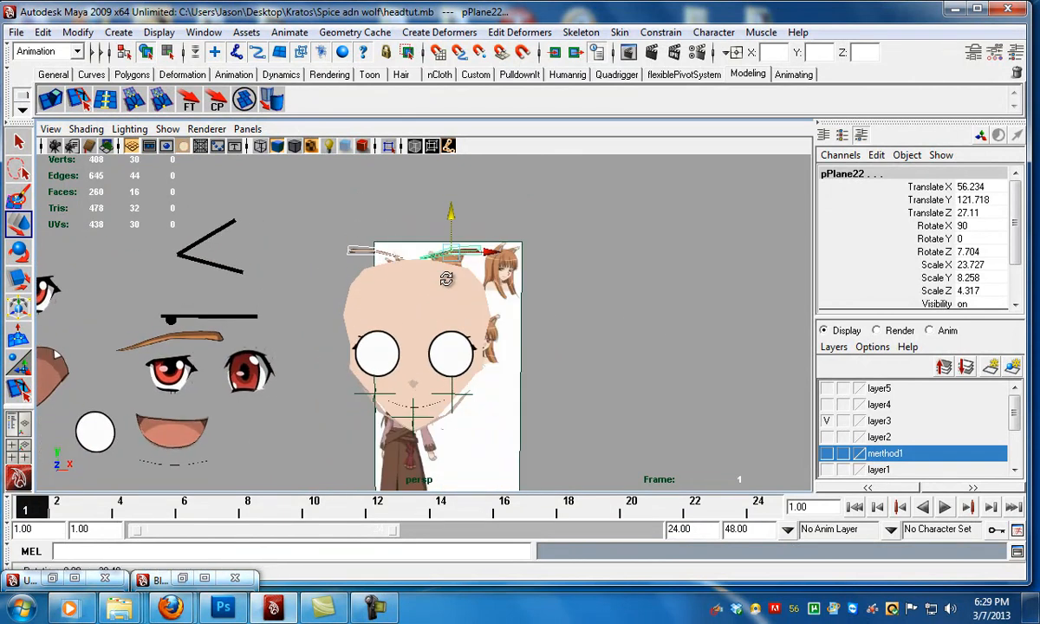
- Try different heights for the two eyebrows, undoing moves to return them to Translate Y 107.713
key("ctrl+z")
left_click_drag(379, 300, 459, 159, "alt")
right_click_drag(572, 247, 379, 313, "alt")
left_click_drag(379, 314, 384, 304, "alt")
right_click_drag(384, 303, 617, 366, "alt")
key("ctrl+z")
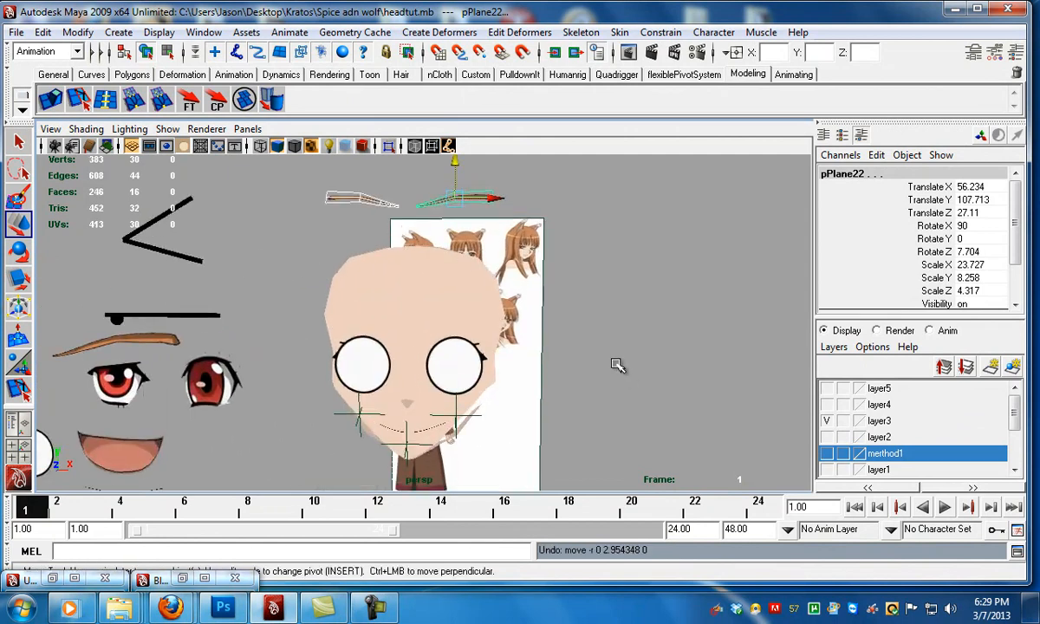
mouse_move(458, 237)
left_mouse_down()
mouse_move(460, 276)
mouse_move(464, 247)
left_mouse_up()
key("ctrl+z")
scroll(516, 323, "up", 3)
scroll(518, 322, "down", 2)
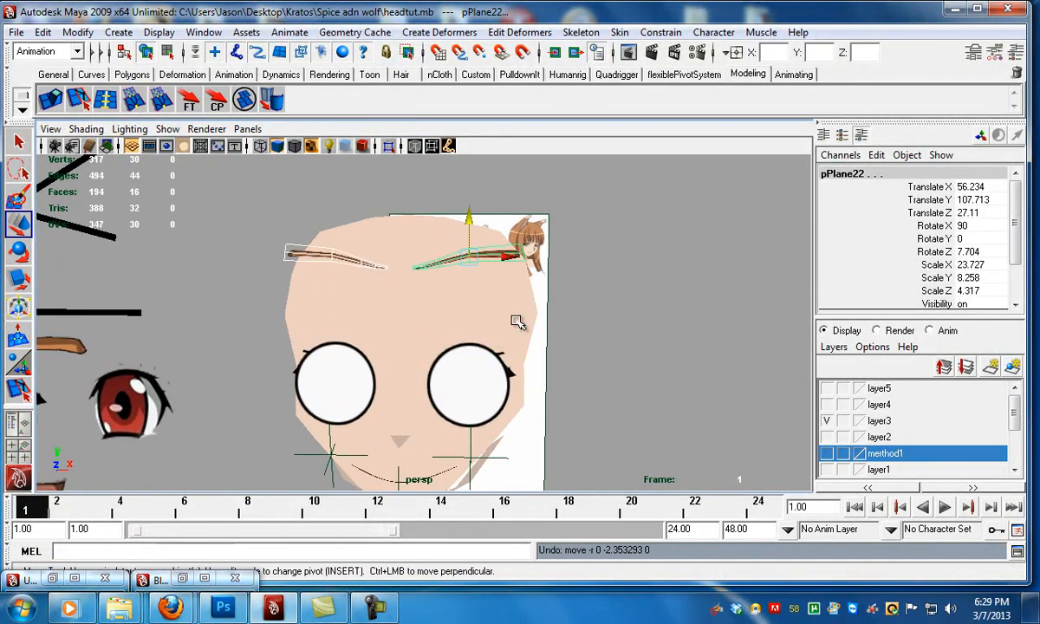
scroll(516, 270, "up", 1)
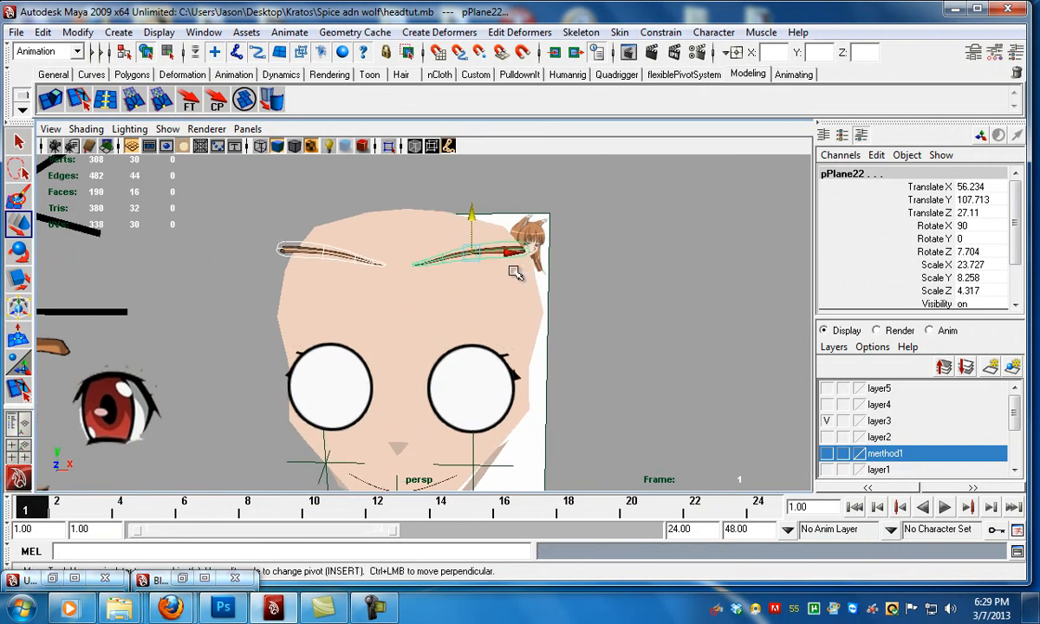
- Try bending the character's left eyebrow by moving its outer-end and middle vertices vertically
key("F9")
left_click_drag(511, 209, 546, 260)
left_click_drag(538, 208, 532, 249)
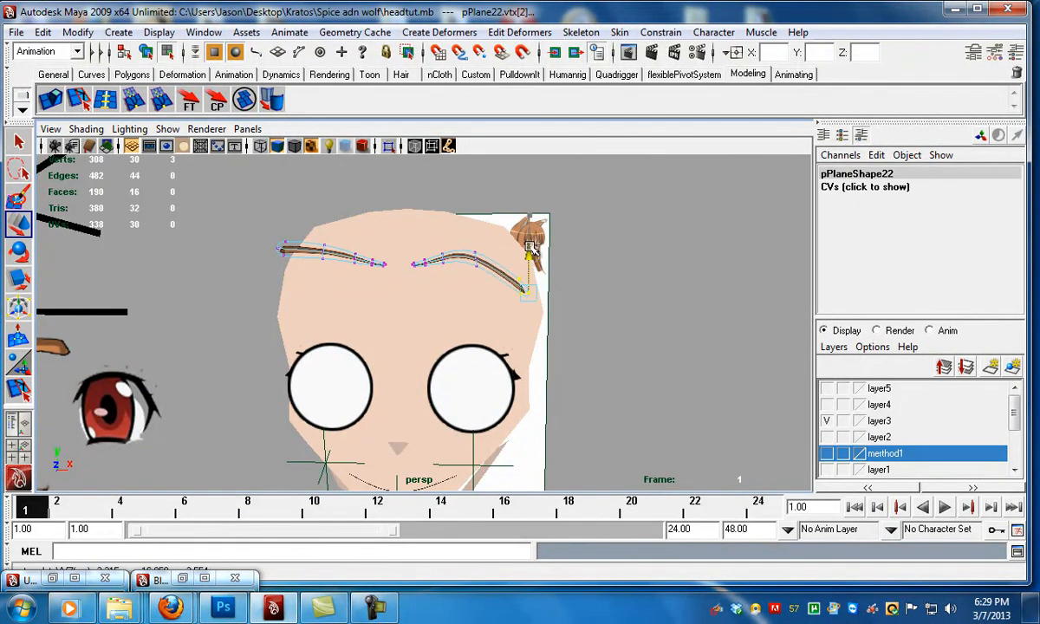
left_click_drag(483, 218, 476, 237)
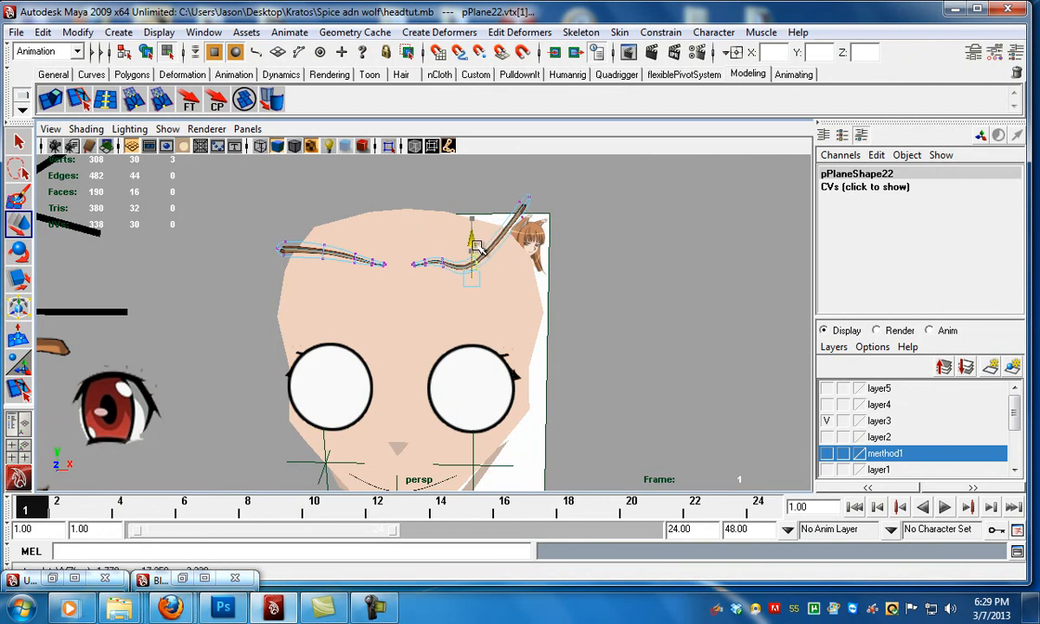
- Return to object mode and undo the eyebrow's vertex edits and the raising of both brows
key("F8")
left_click(655, 325)
scroll(448, 431, "down", 3)
left_click_drag(448, 431, 465, 372, "alt")
key("ctrl+z")
key("ctrl+z")
key("ctrl+z")
key("ctrl+z")
scroll(461, 356, "down", 4)
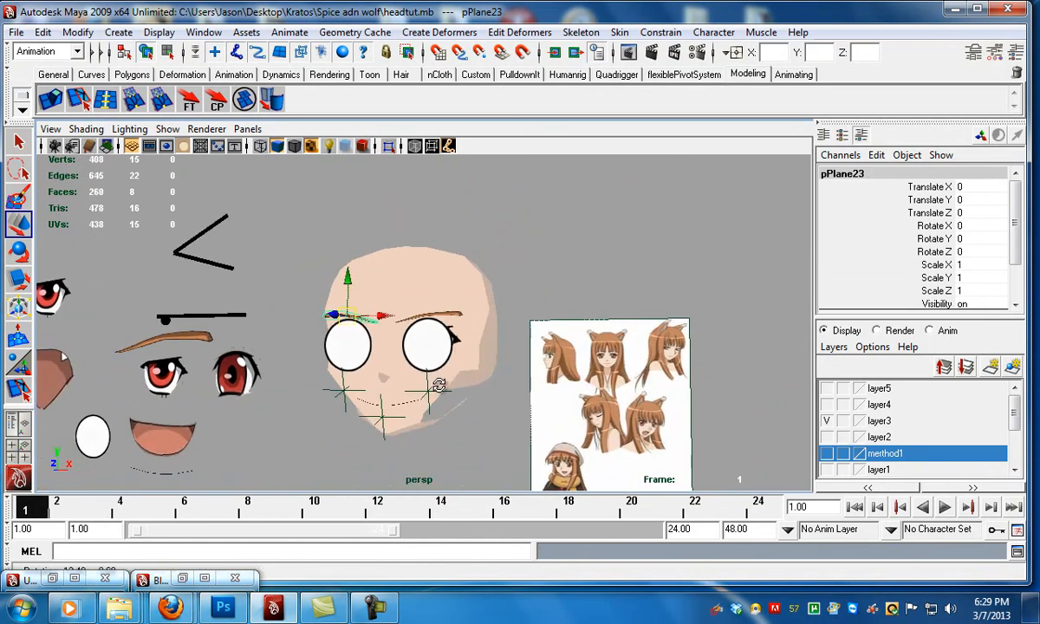
- Undo the placement of the white circle eyes over the face
left_click(462, 442)
left_click_drag(462, 395, 440, 398, "alt")
key("ctrl+z")
key("ctrl+z")
key("ctrl+z")
key("ctrl+z")
key("ctrl+z")
key("ctrl+z")
key("ctrl+z")
scroll(455, 397, "down", 1)
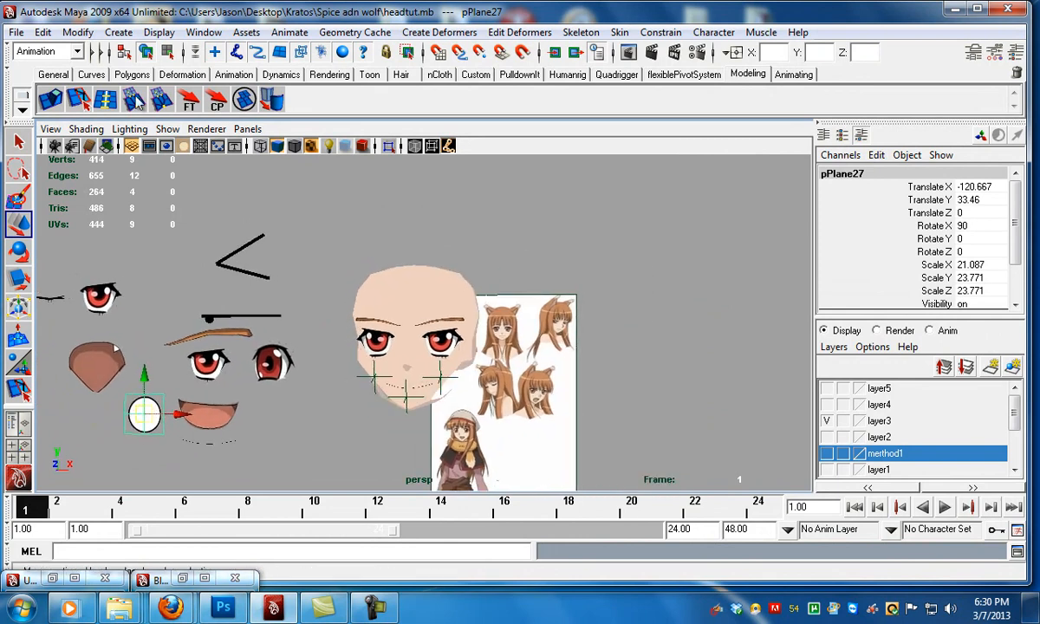
- Turn the wireframe-on-shaded display on and back off
left_click(82, 129)
left_click(129, 285)
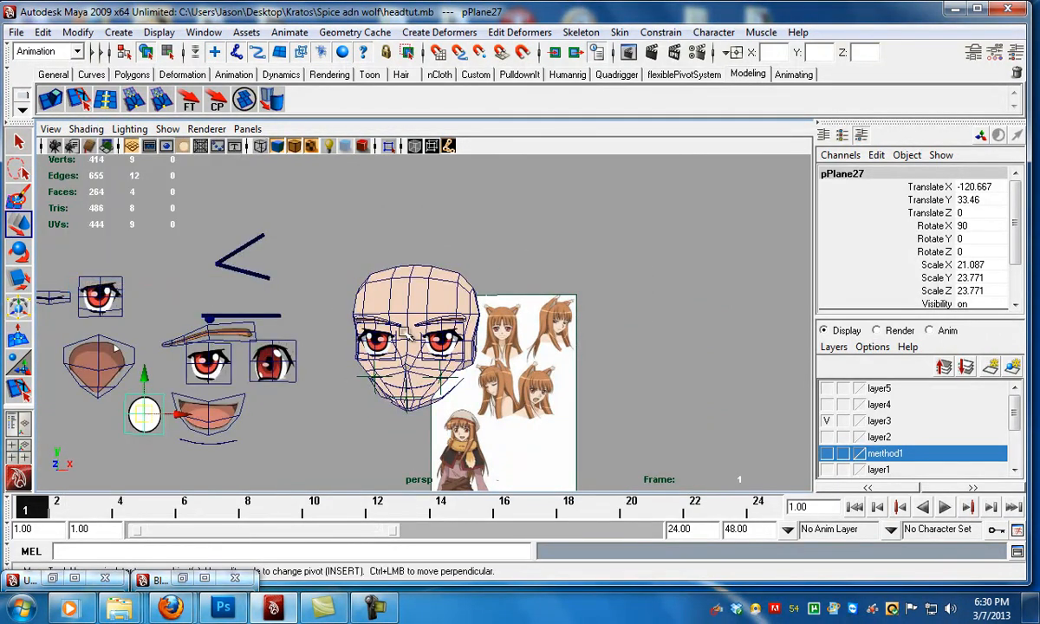
left_click(85, 128)
left_click(118, 289)
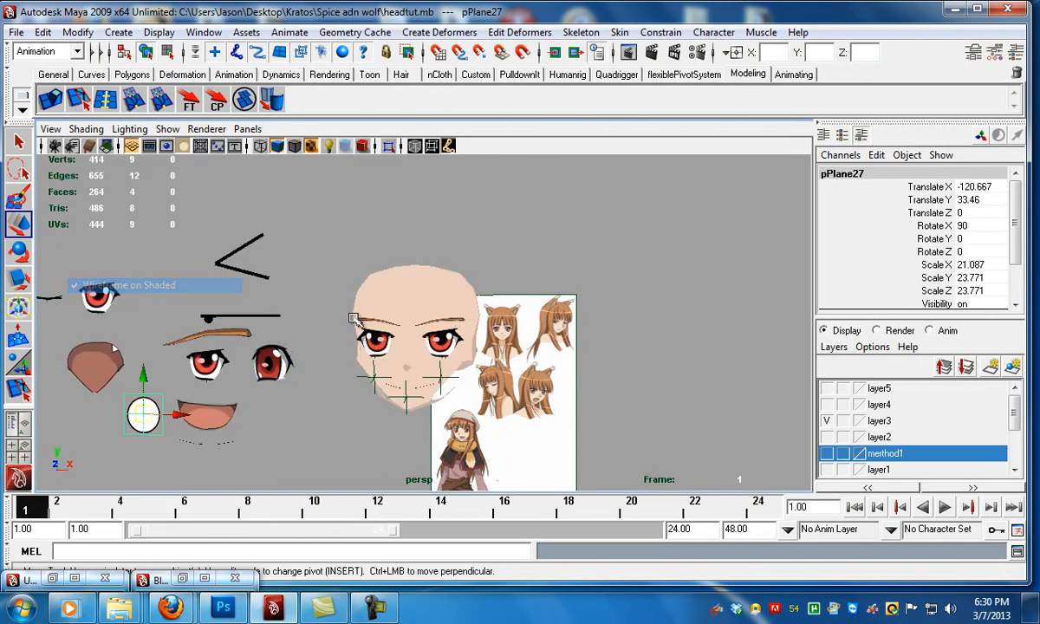
- Hide the locators in the perspective view so only the face geometry shows
middle_click_drag(348, 361, 321, 279, "alt")
right_click_drag(321, 279, 373, 326, "alt")
left_click_drag(372, 325, 392, 334, "alt")
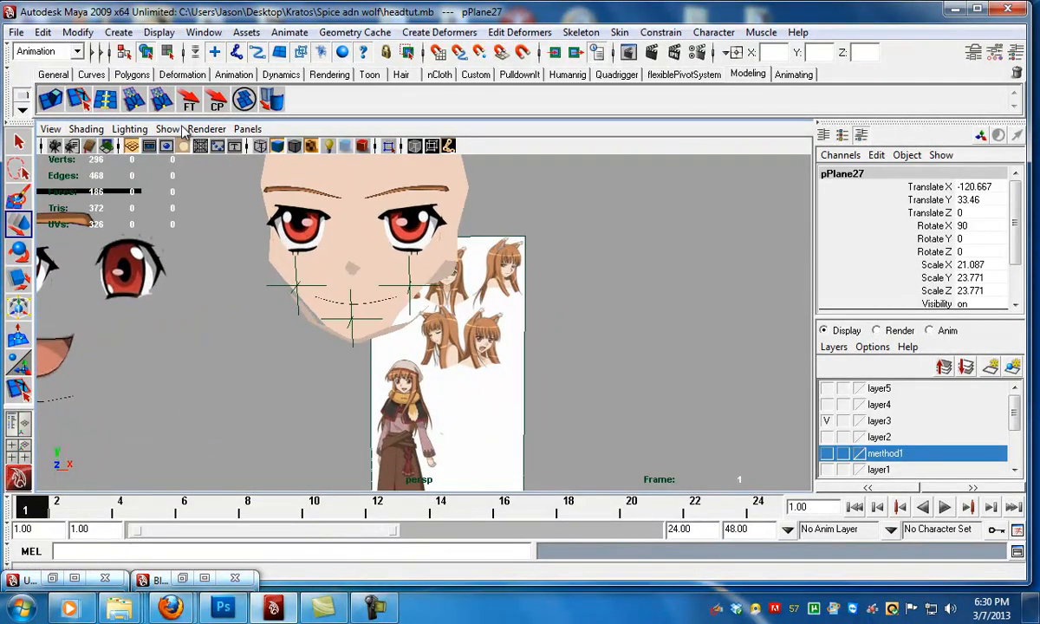
left_click(168, 129)
left_click(215, 407)
right_click_drag(294, 322, 224, 297, "alt")
left_click_drag(223, 296, 200, 297, "alt")
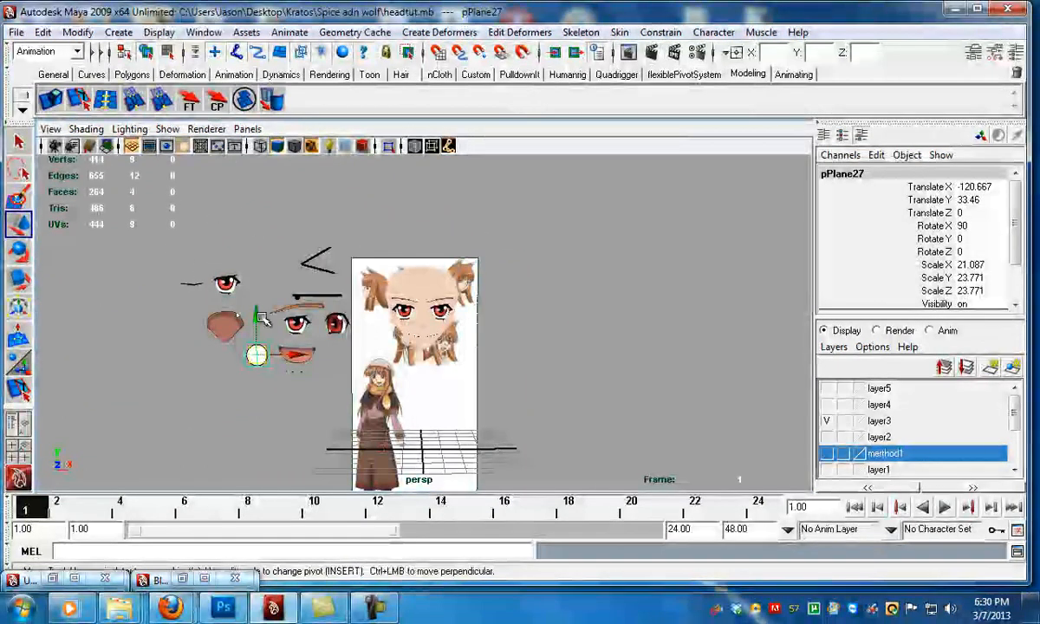
- Reshape the darker nose patch on the face mesh by moving its side and lower vertices
right_click_drag(347, 347, 440, 376, "alt")
left_click_drag(440, 376, 546, 322, "alt")
left_click(476, 280)
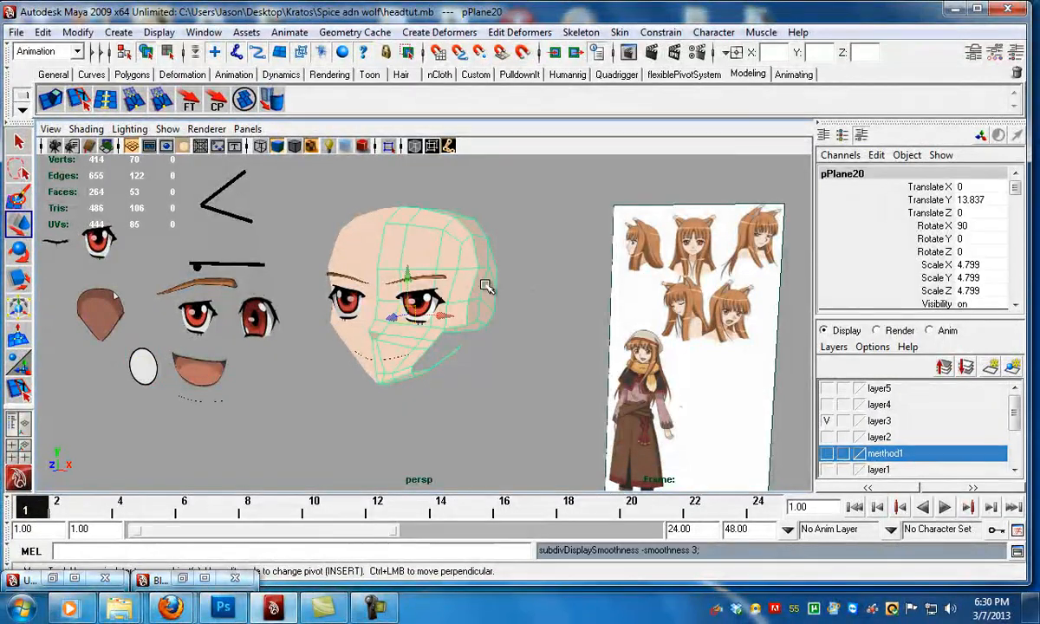
left_click(523, 366)
left_click_drag(522, 366, 355, 339, "alt")
right_click_drag(355, 339, 445, 329, "alt")
left_click(422, 318)
left_click_drag(446, 330, 440, 334, "alt")
key("F8")
left_click(417, 333)
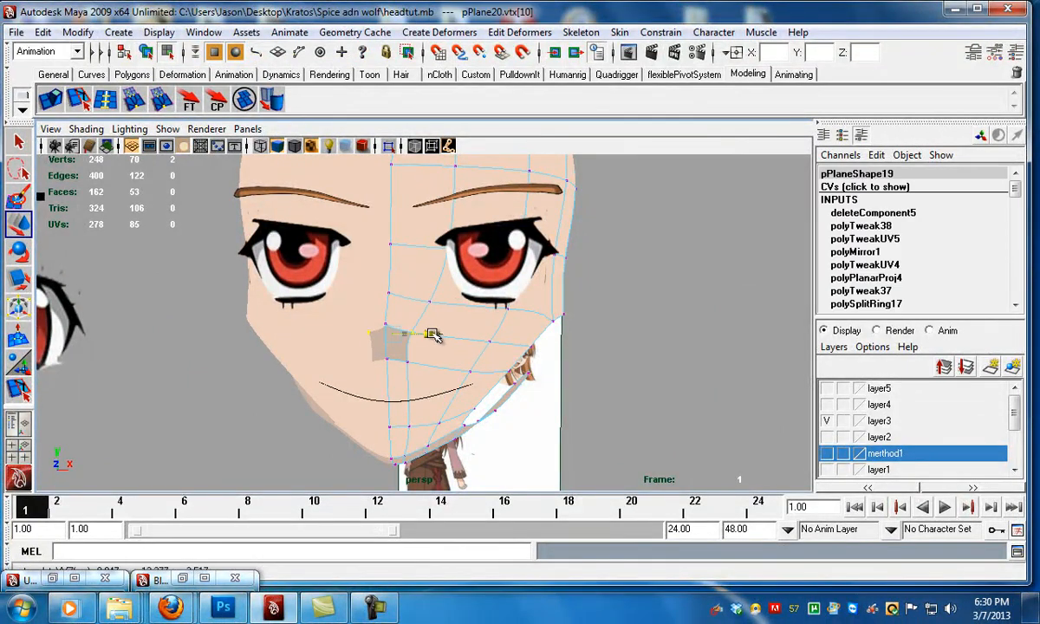
left_click(401, 338)
mouse_move(392, 319)
left_mouse_down()
mouse_move(390, 294)
mouse_move(396, 309)
left_mouse_up()
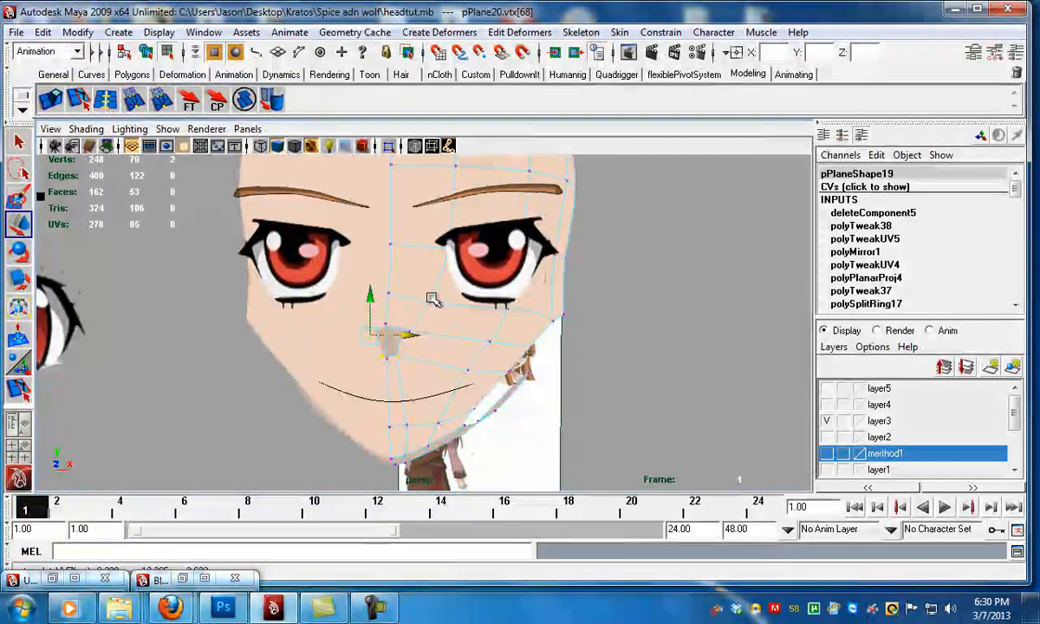
- Refine the nose patch into a small star-like shape by adjusting its side and lower vertices, and return to object mode
scroll(403, 331, "up", 3)
left_click_drag(432, 338, 408, 341)
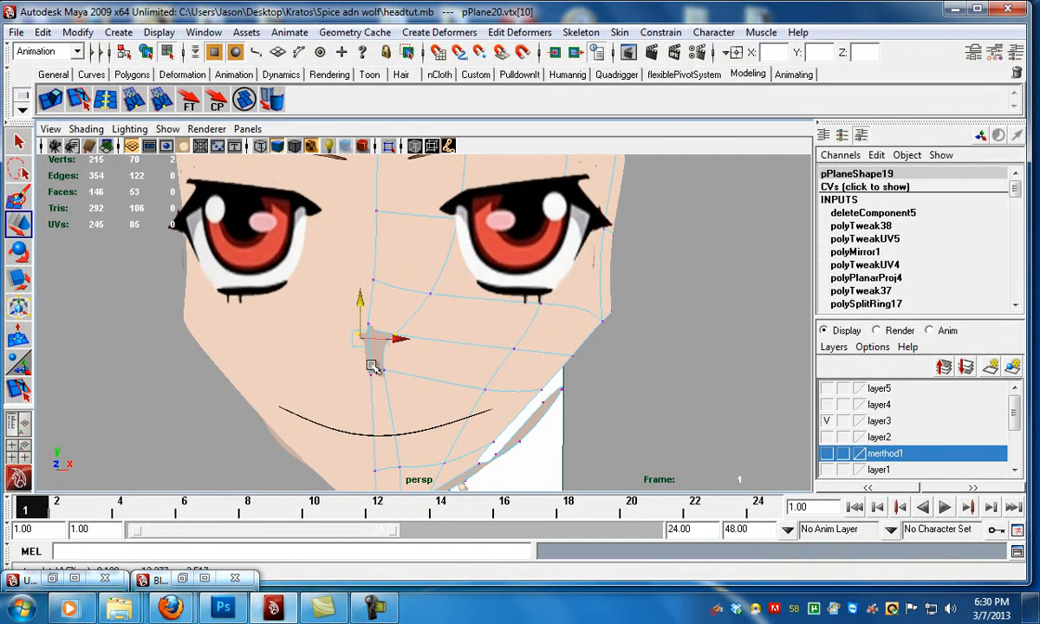
left_click(374, 356)
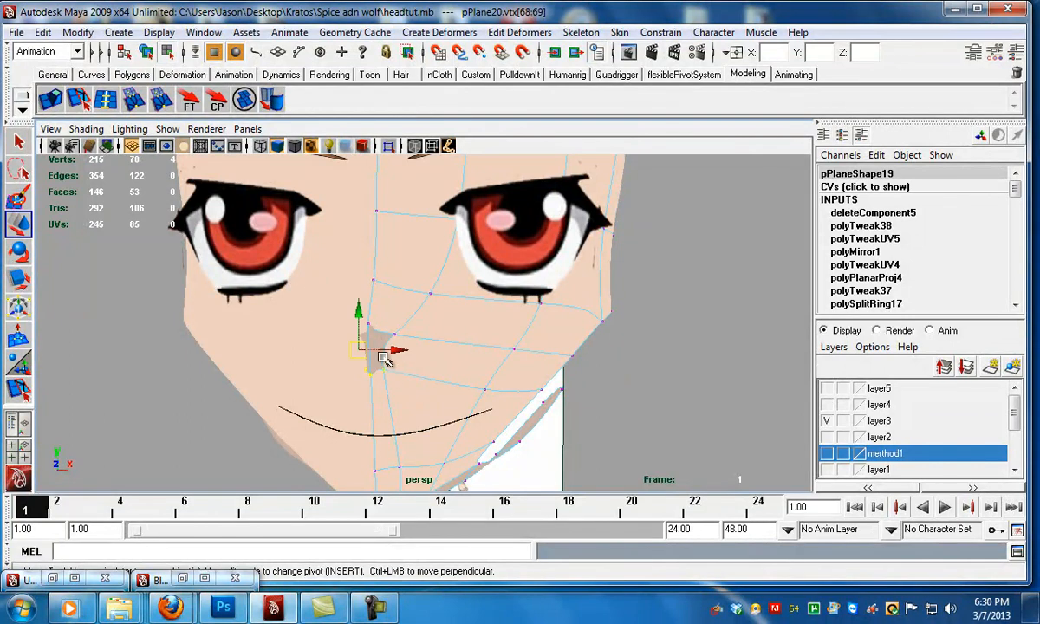
left_click_drag(357, 320, 362, 313)
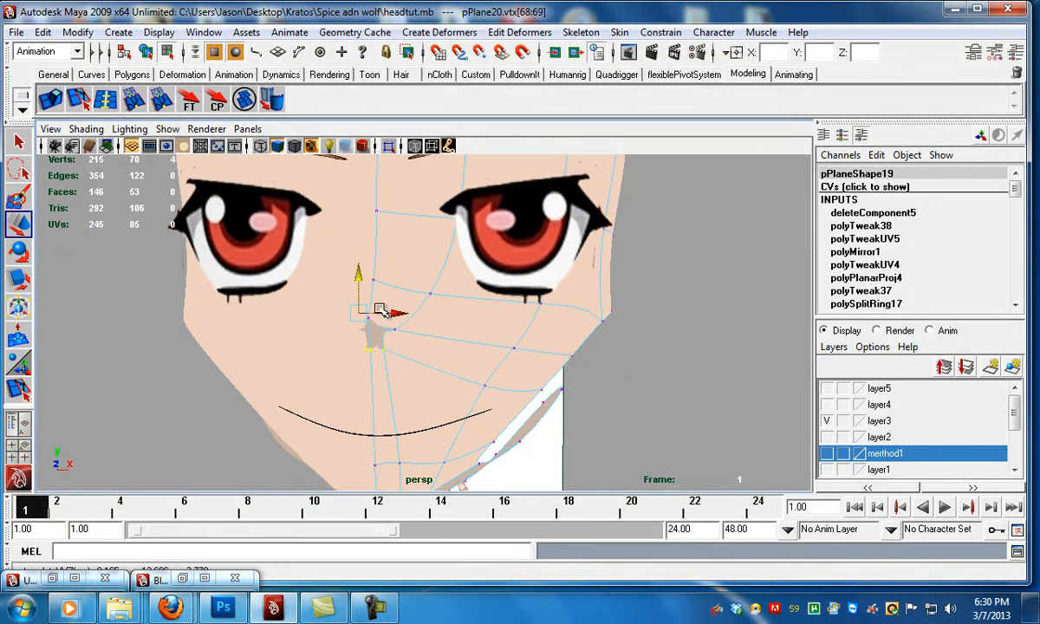
left_click(359, 330)
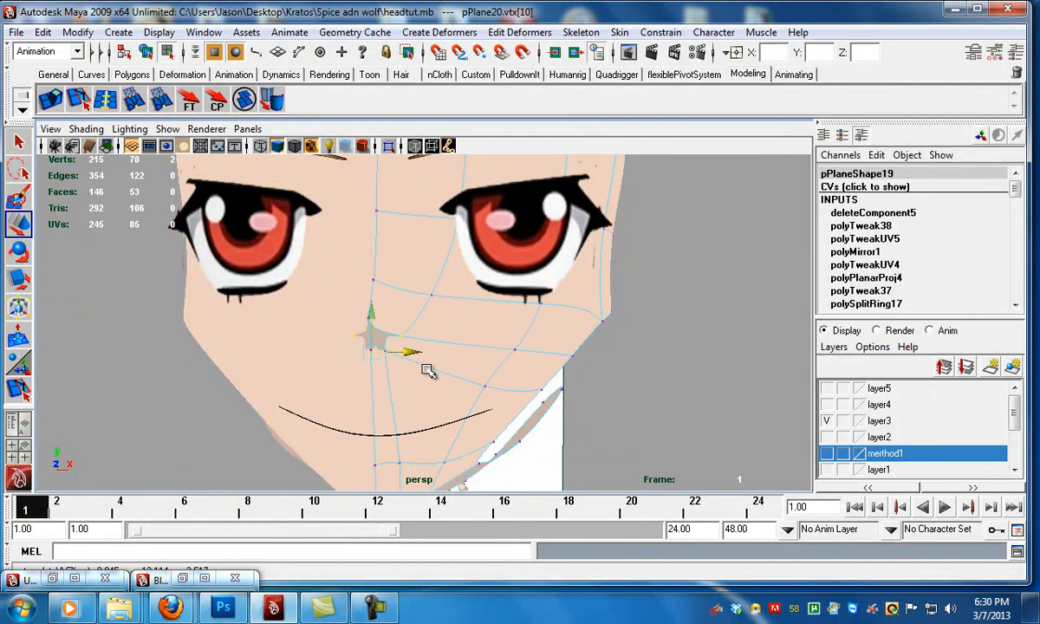
right_click_drag(397, 356, 360, 383, "alt")
left_click_drag(360, 384, 362, 425, "alt")
left_click(342, 413)
key("F8")
left_click(362, 422)
- Render the perspective view with Maya Software and close the render
left_click_drag(424, 385, 520, 364, "alt")
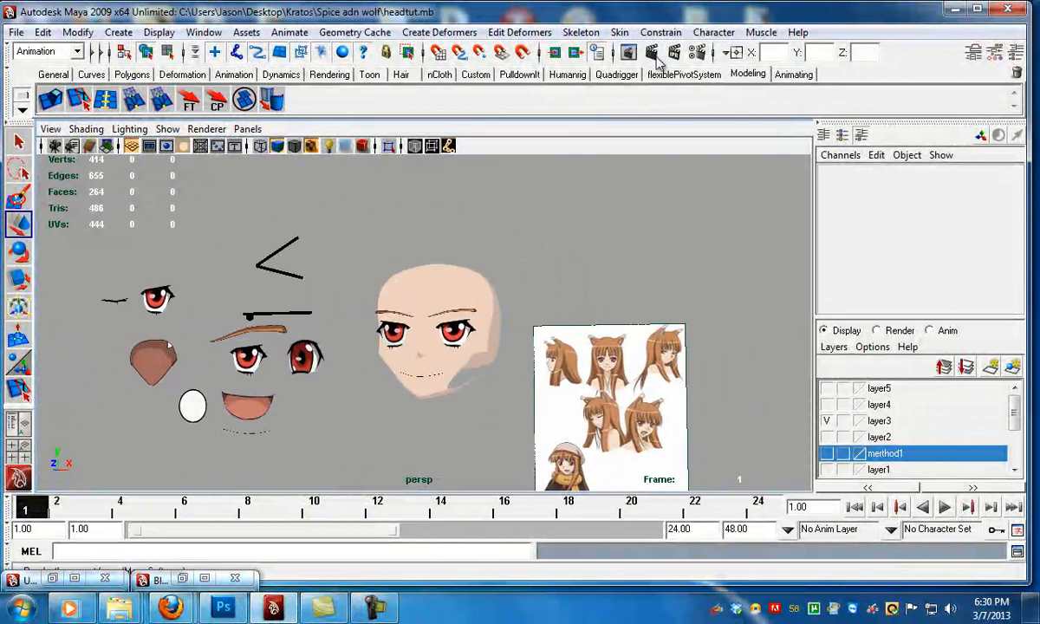
left_click(654, 56)
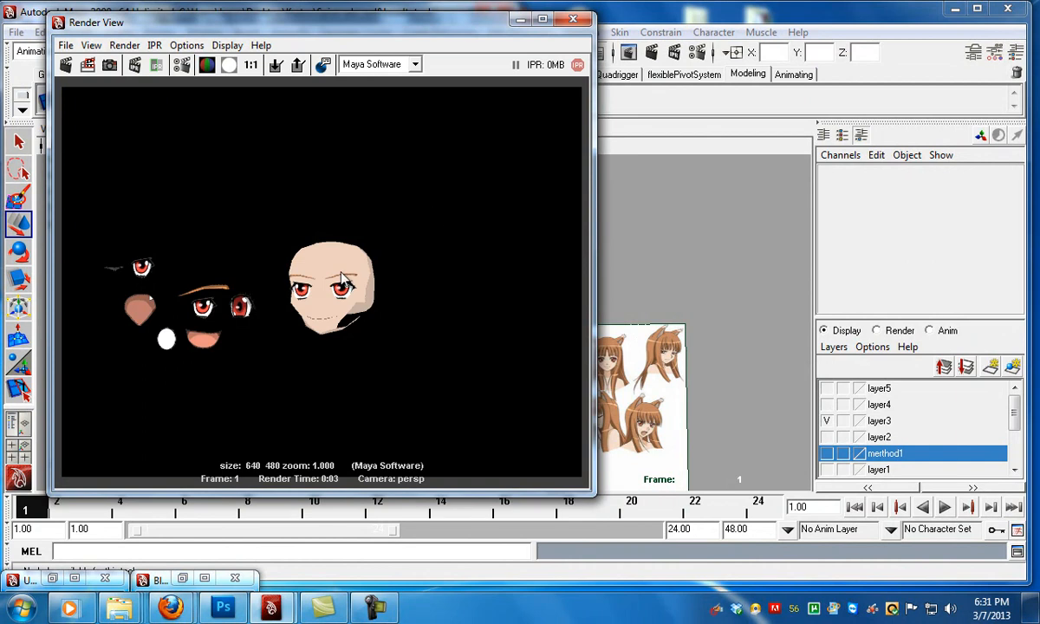
left_click(573, 19)
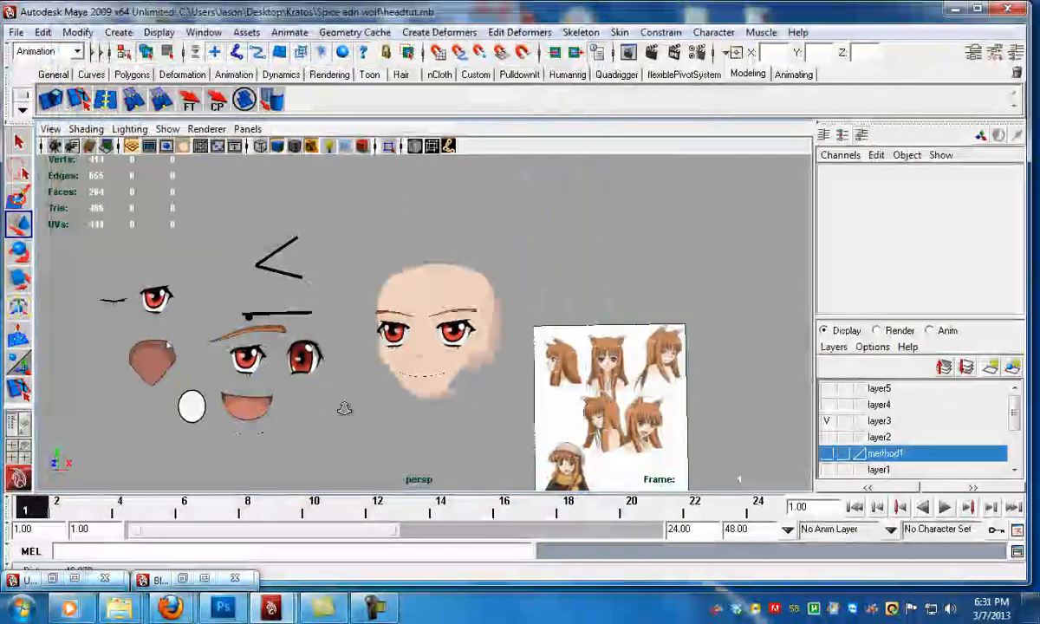
- Examine both eyes and the nose on the head, close up and from a distance
scroll(528, 343, "up", 10)
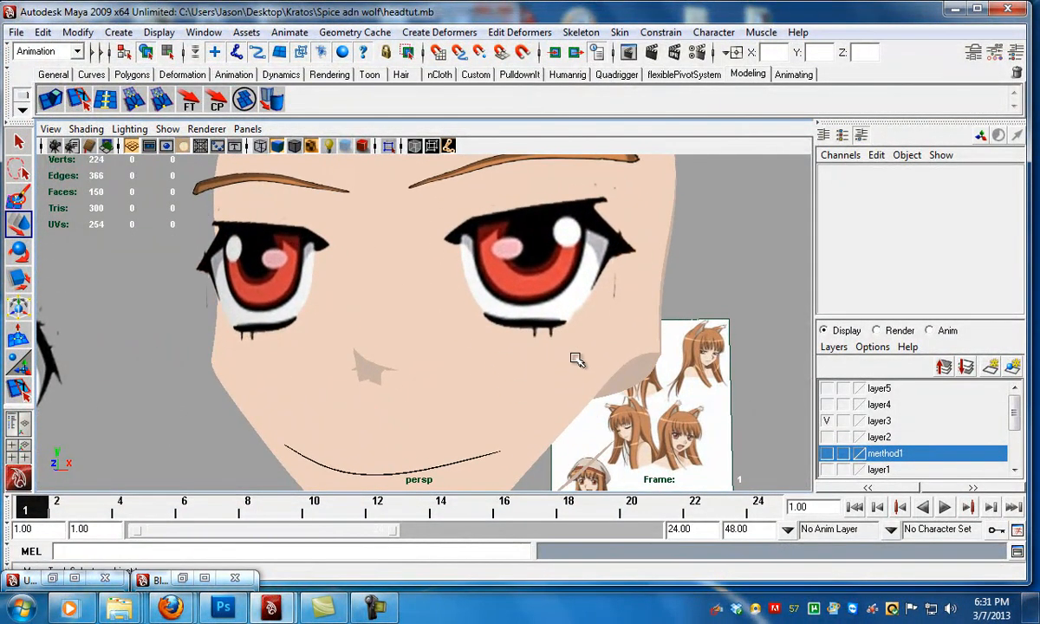
left_click_drag(537, 347, 532, 360, "alt")
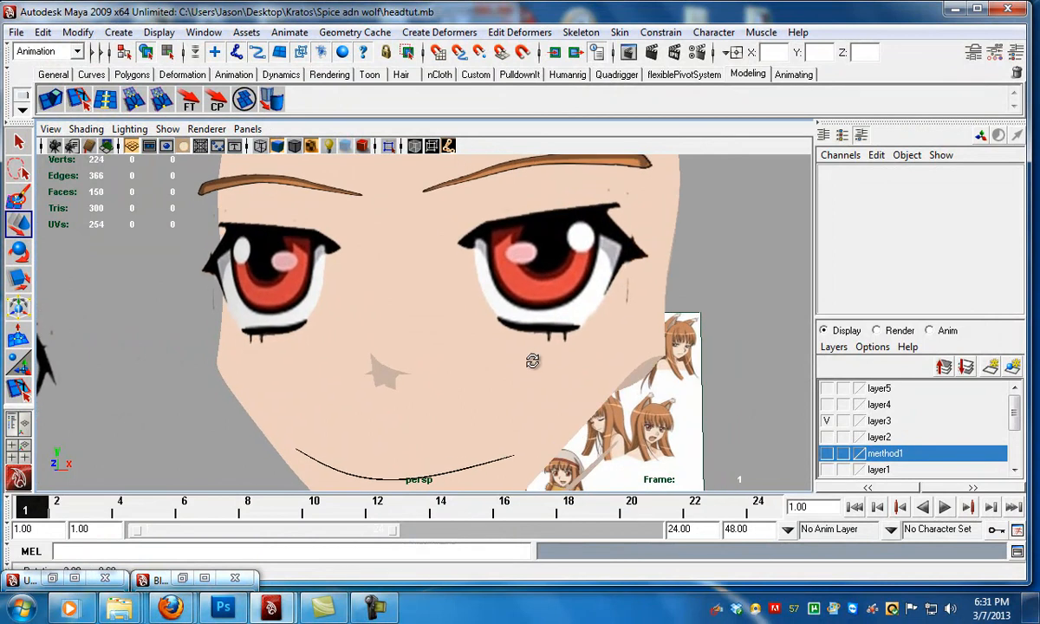
left_click(461, 303)
left_click(425, 301)
left_click(528, 296)
scroll(528, 297, "down", 8)
left_click_drag(345, 340, 255, 267, "alt")
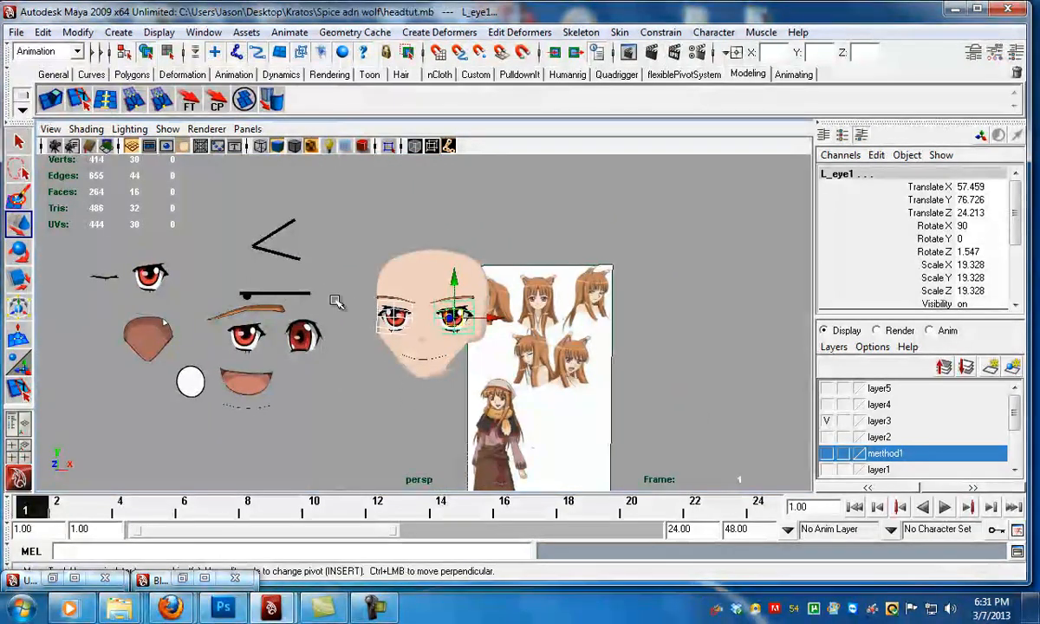
right_click_drag(336, 390, 376, 416, "alt")
left_click(376, 416)
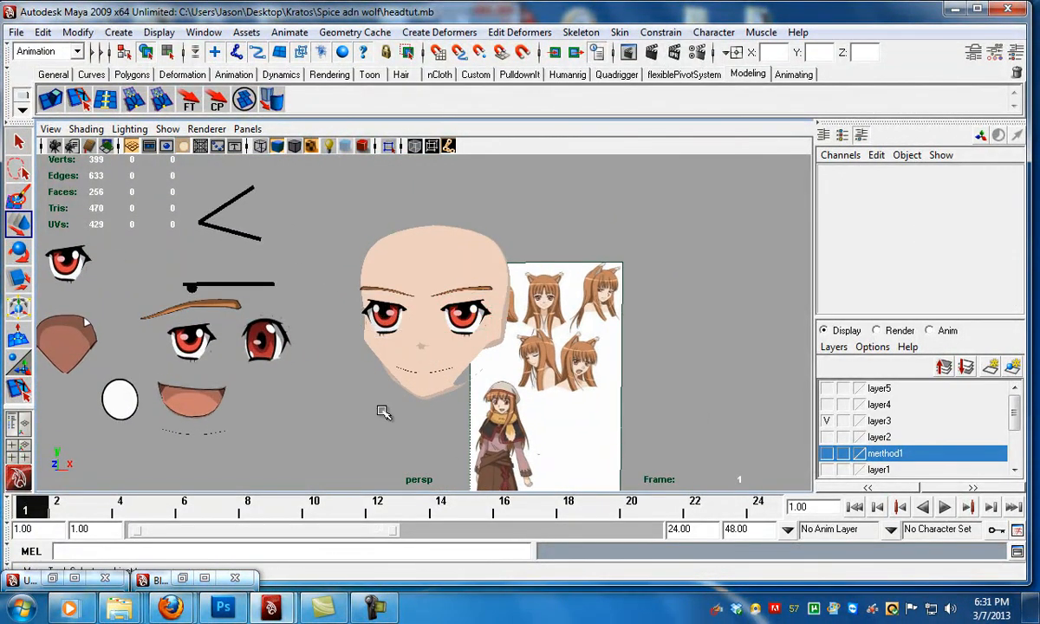
left_click_drag(354, 390, 412, 380, "alt")
- Select the L_eye2 plane and examine its UVs on the shared face texture in the UV Texture Editor
left_click(388, 316)
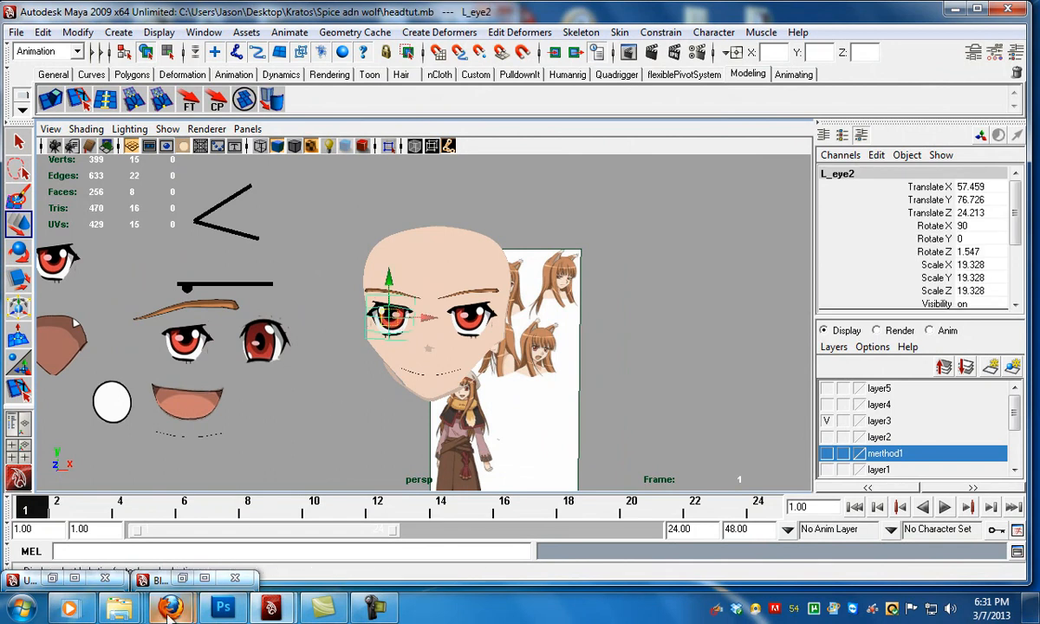
left_click(53, 579)
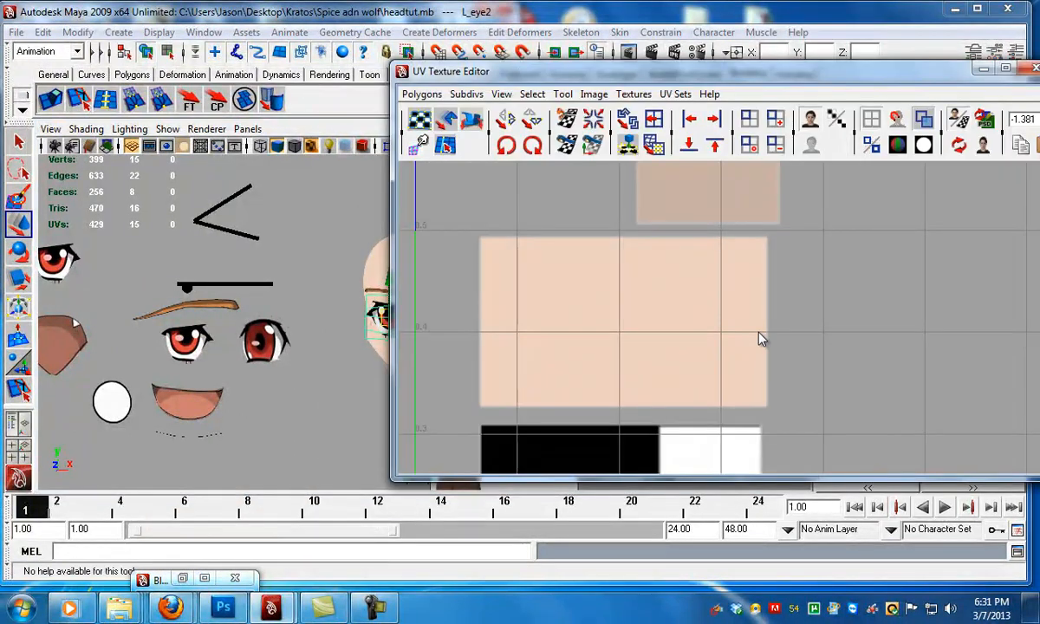
right_click_drag(699, 304, 566, 270, "alt")
middle_click_drag(567, 270, 375, 227)
right_click_drag(790, 303, 737, 293, "alt")
key("ctrl+z")
right_click_drag(780, 265, 689, 238, "alt")
middle_click_drag(758, 274, 656, 305, "alt")
right_click_drag(656, 305, 722, 339, "alt")
mouse_move(722, 339)
middle_mouse_down("alt")
mouse_move(743, 306)
mouse_move(718, 339)
middle_mouse_up("alt")
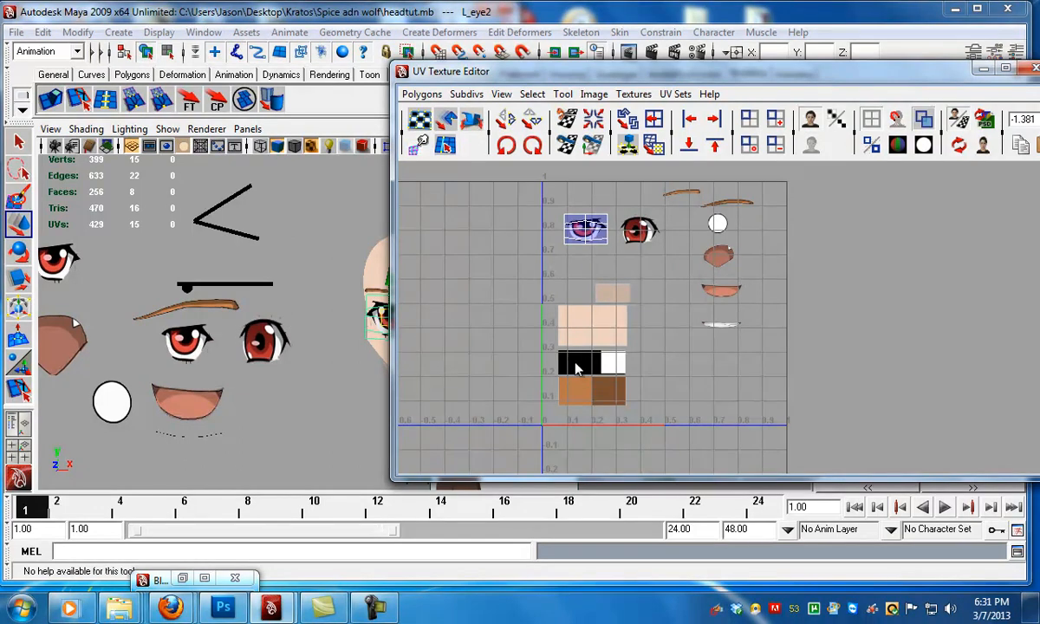
left_click(983, 68)
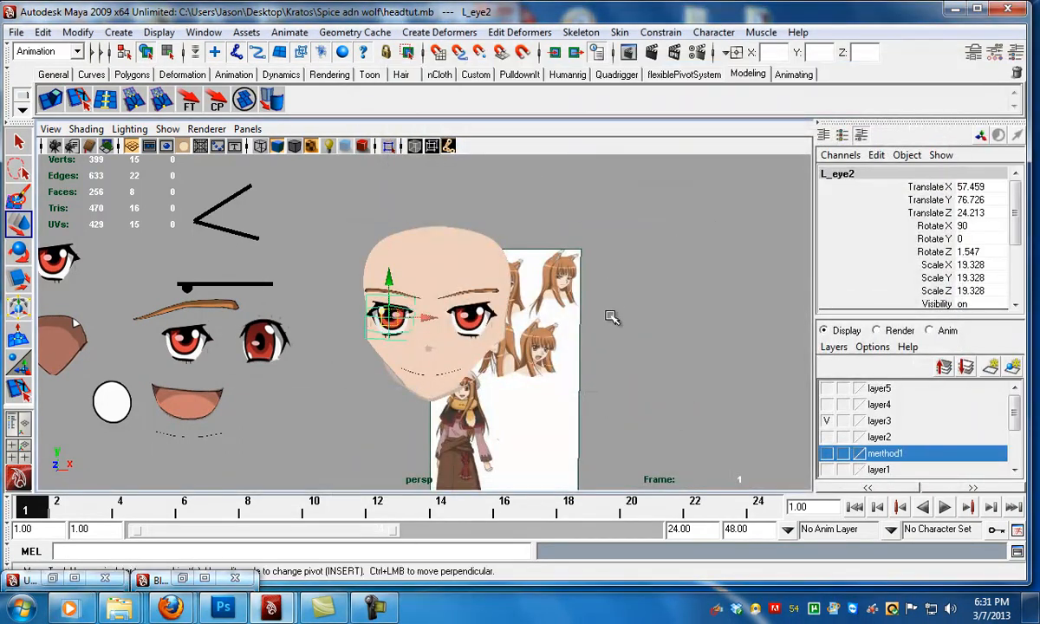
left_click_drag(639, 329, 529, 328, "alt")
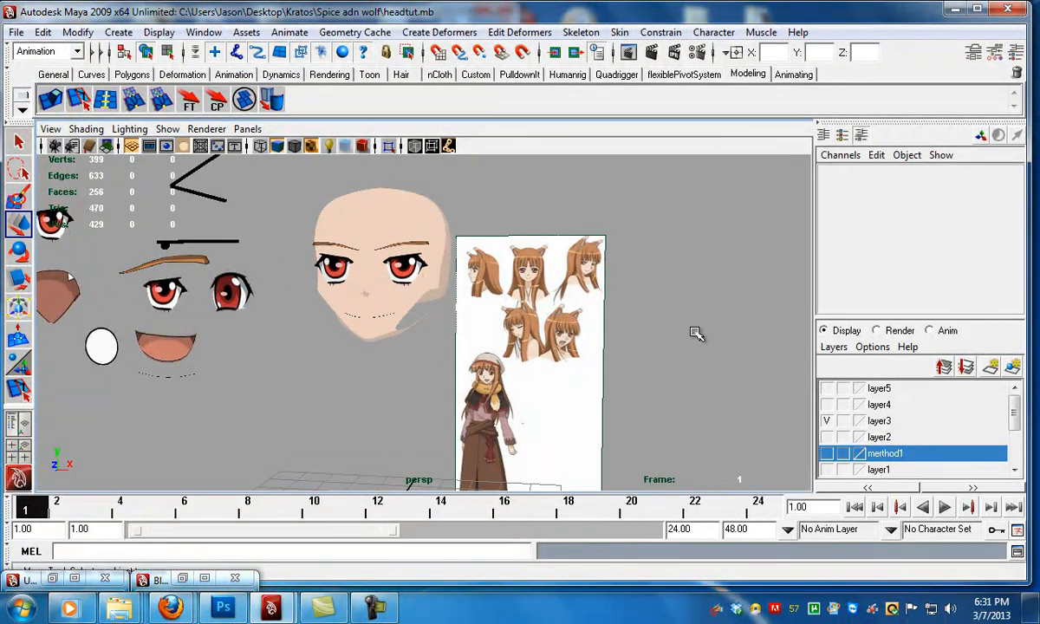